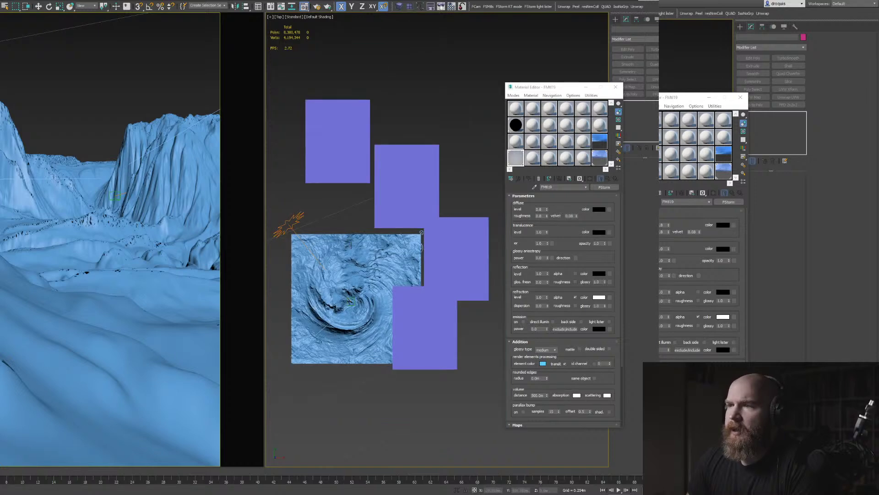
Start an FStorm RT render of the camera view and enlarge its window to fit the whole portrait image
left_click(422, 215)
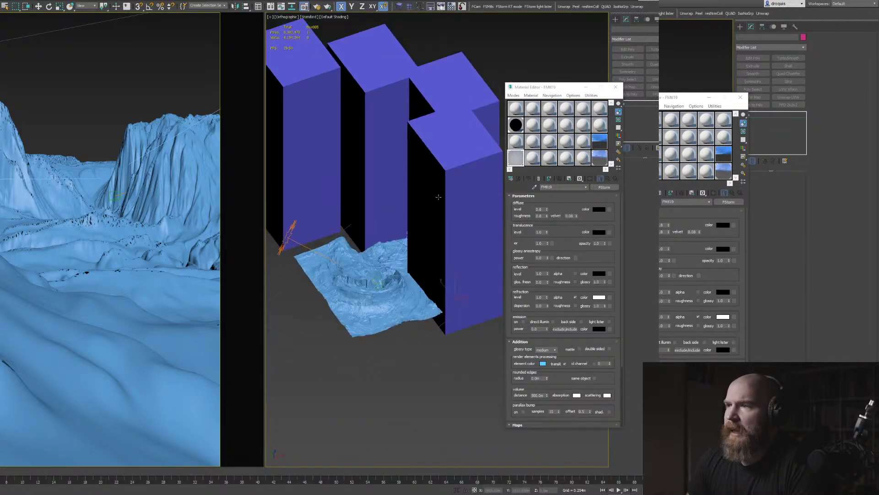
middle_click_drag(423, 216, 440, 181, "alt")
left_click(131, 73)
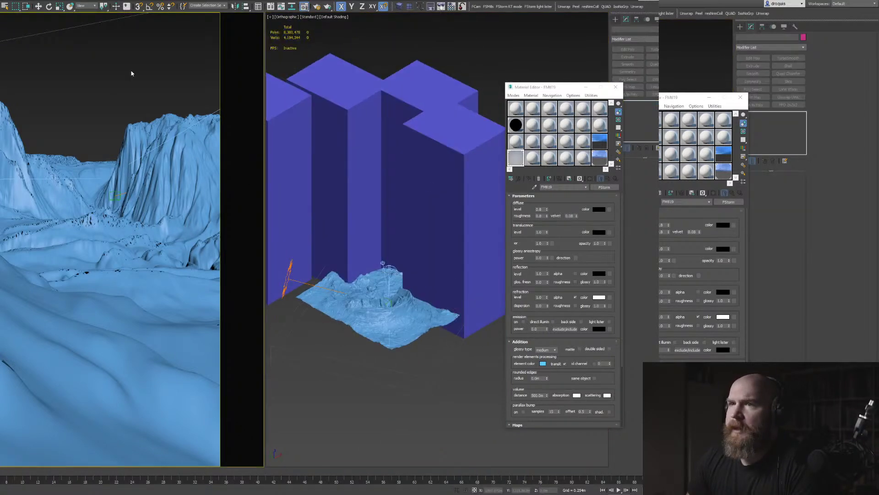
left_click(509, 6)
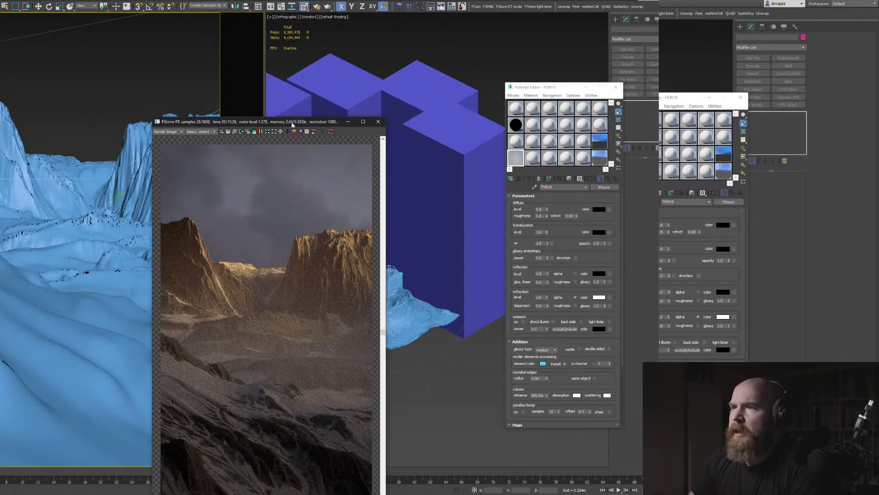
left_click_drag(319, 122, 191, 21)
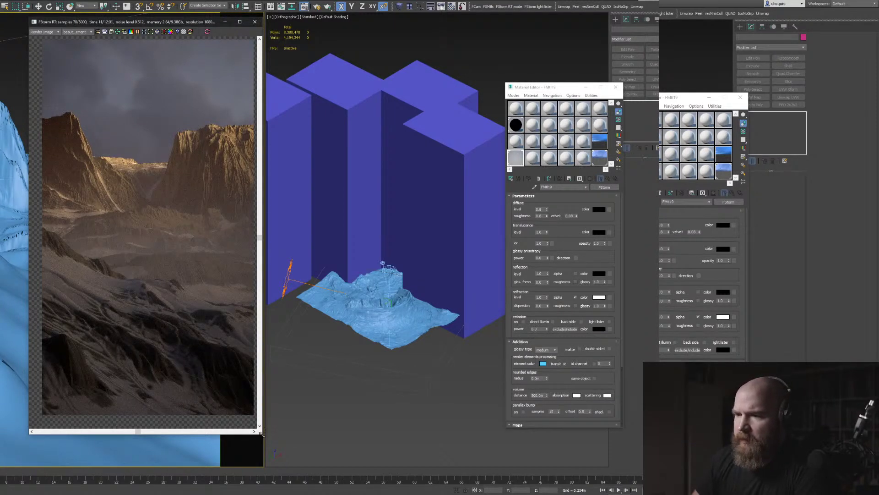
left_click_drag(262, 433, 379, 449)
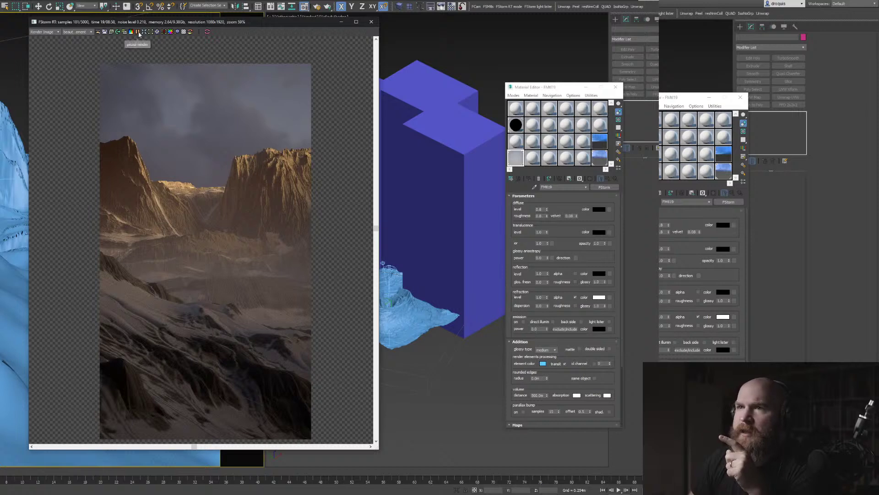
Move the render window clear of the orthographic view and select the large flat box surrounding the terrain
left_click_drag(145, 25, 52, 287)
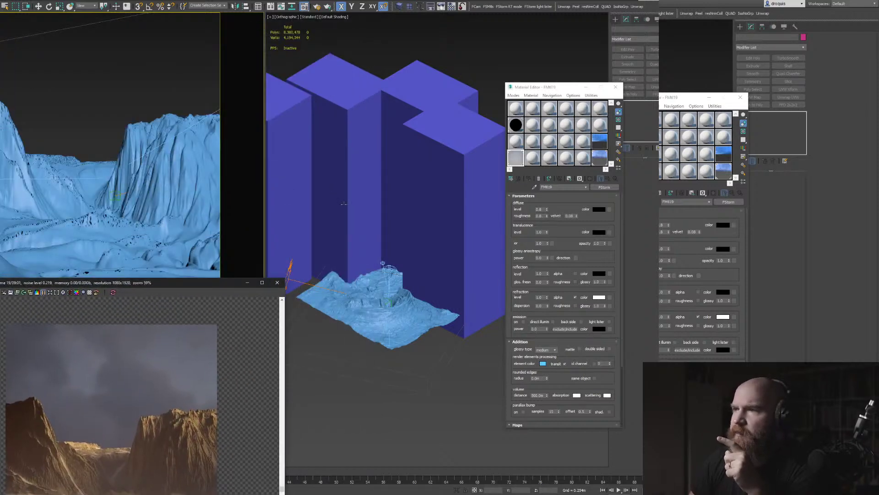
middle_click_drag(343, 203, 388, 198)
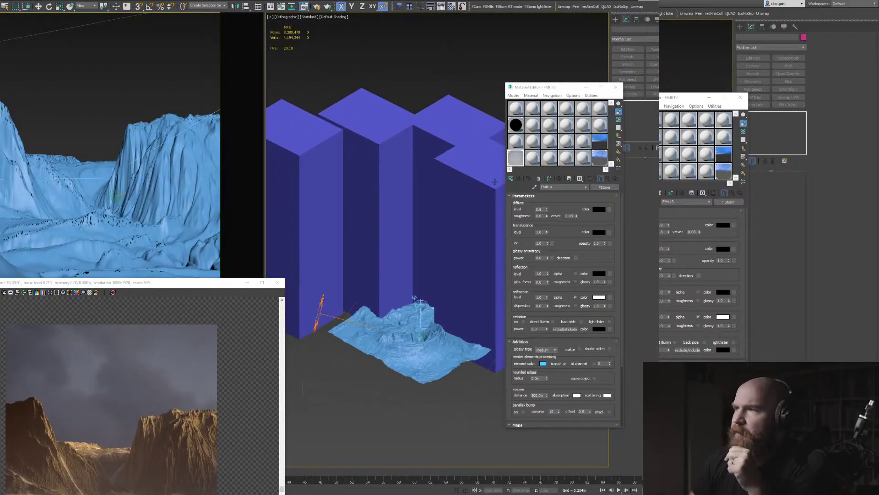
left_click_drag(149, 287, 142, 91)
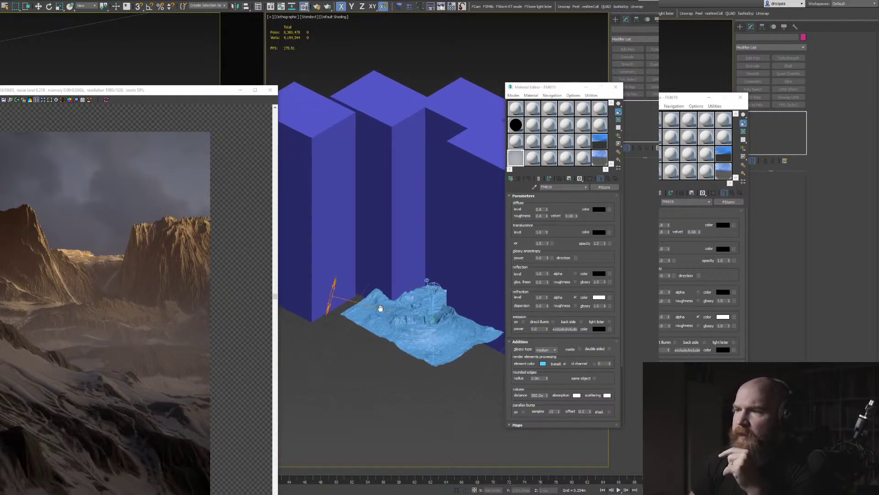
middle_click_drag(340, 348, 352, 327)
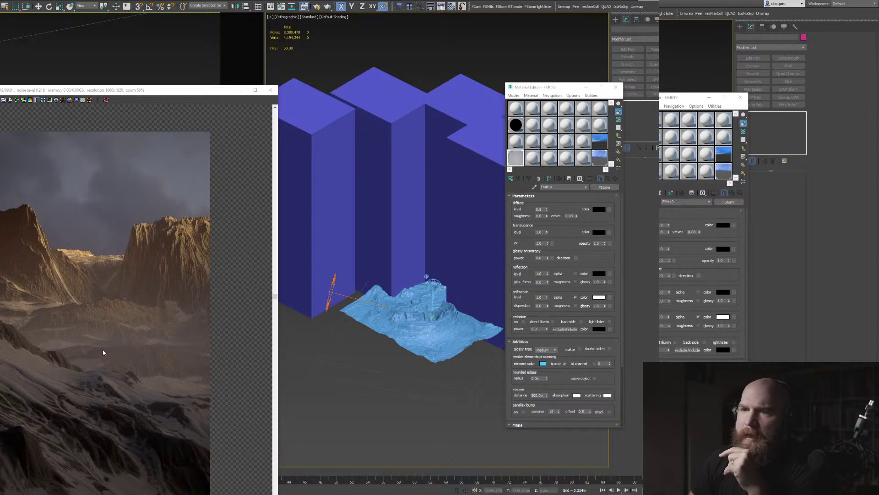
left_click(323, 384)
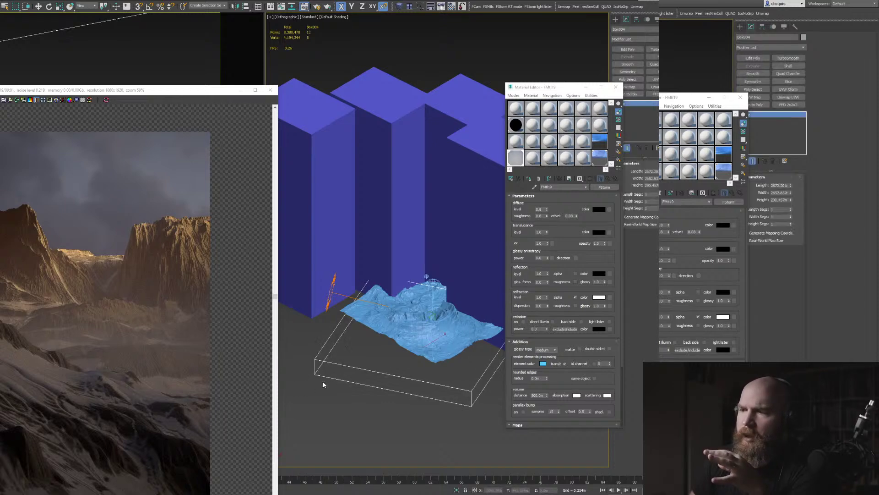
Toggle the selected flat box to solid display, inspect how it surrounds the terrain, and restore its bounding-box display
left_click_drag(130, 89, 172, 422)
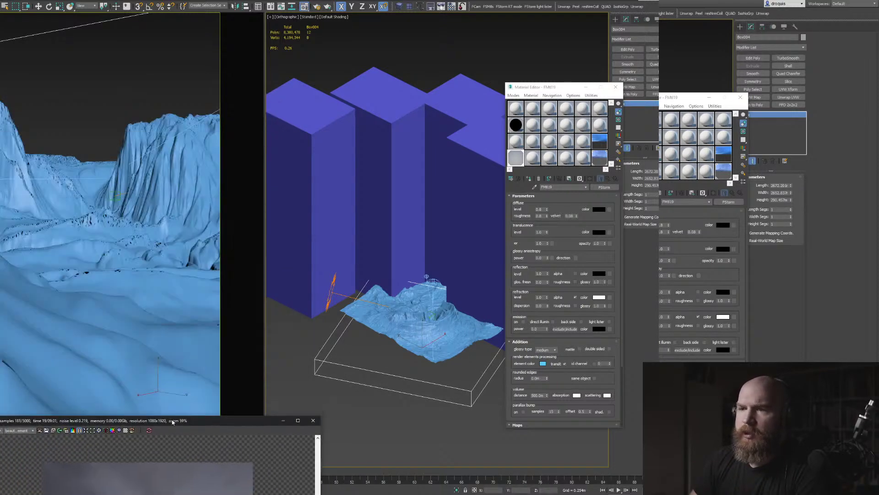
key("shift+b")
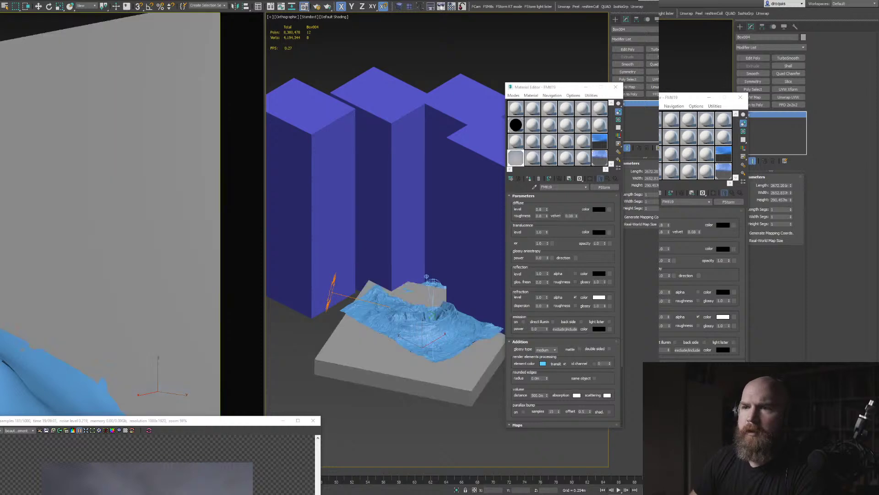
middle_click_drag(361, 336, 358, 351, "alt")
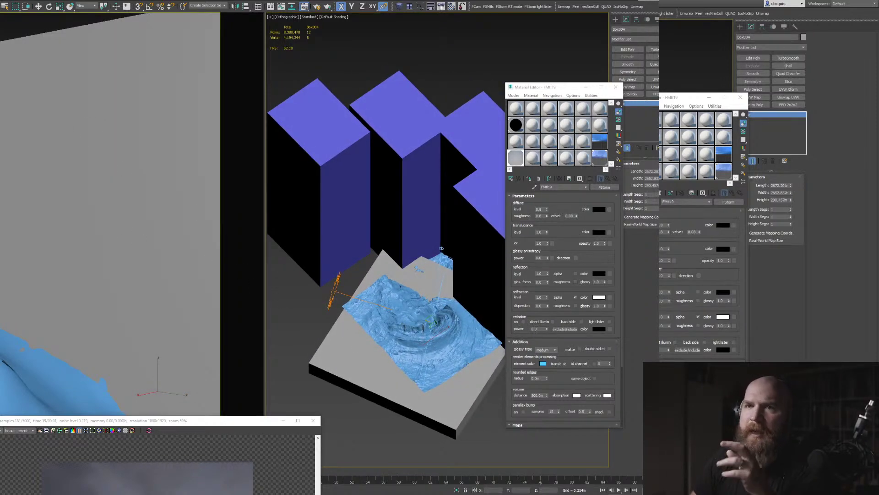
key("shift+b")
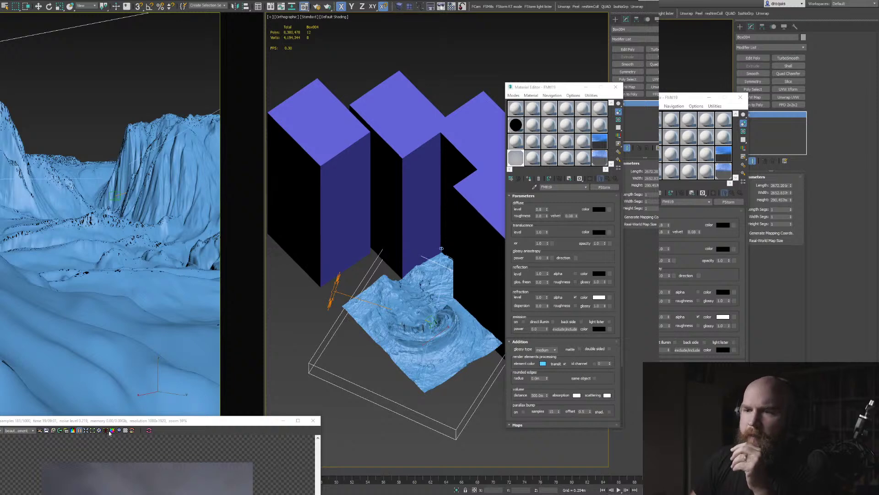
Bring the render back into view and examine the foreground slopes and valley haze up close
left_click_drag(116, 423, 74, 46)
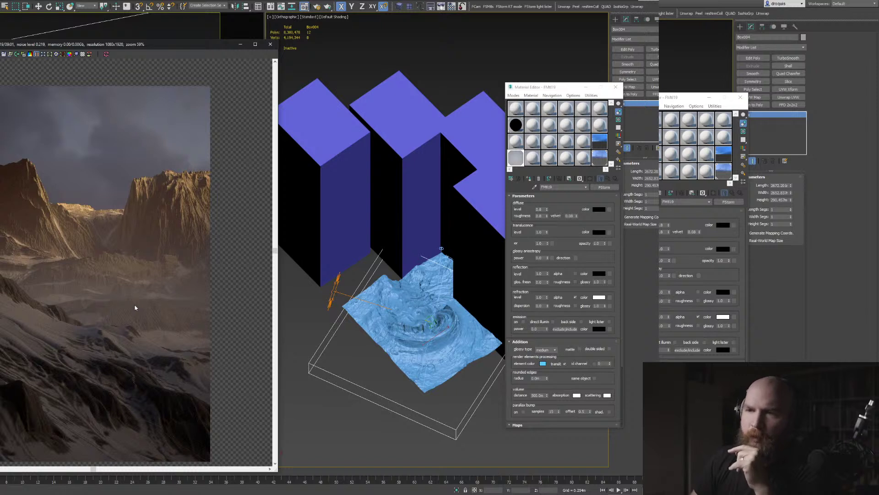
left_click_drag(114, 48, 112, 27)
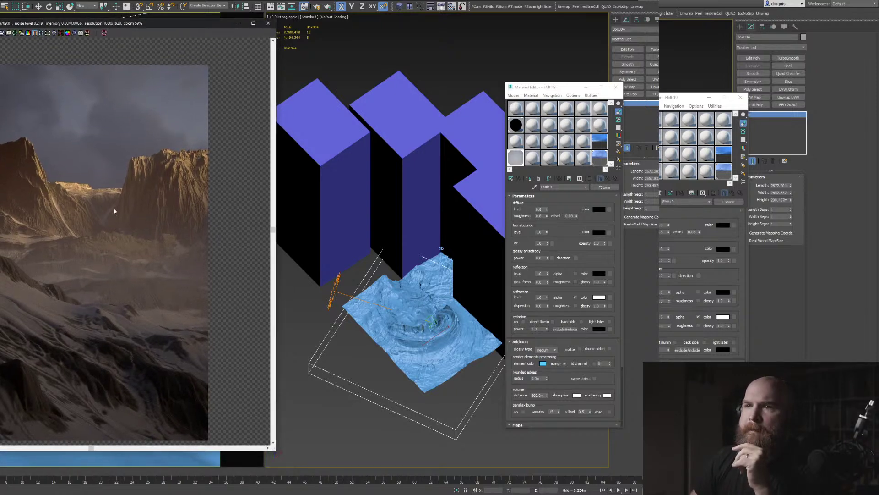
mouse_move(115, 225)
middle_mouse_down()
mouse_move(113, 204)
mouse_move(108, 210)
middle_mouse_up()
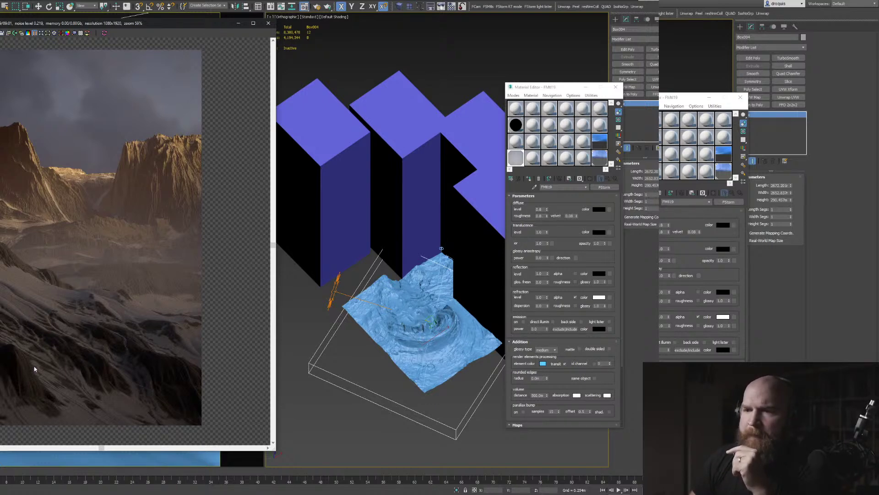
scroll(34, 367, "up", 2)
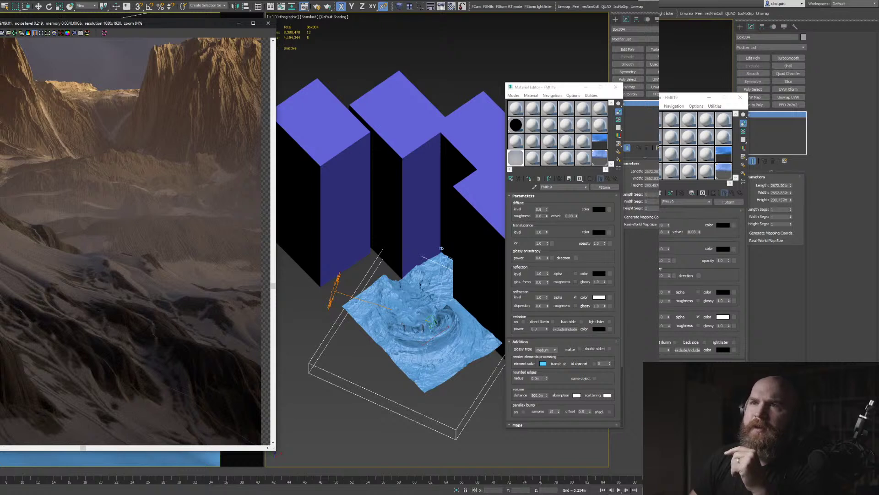
scroll(95, 314, "up", 1)
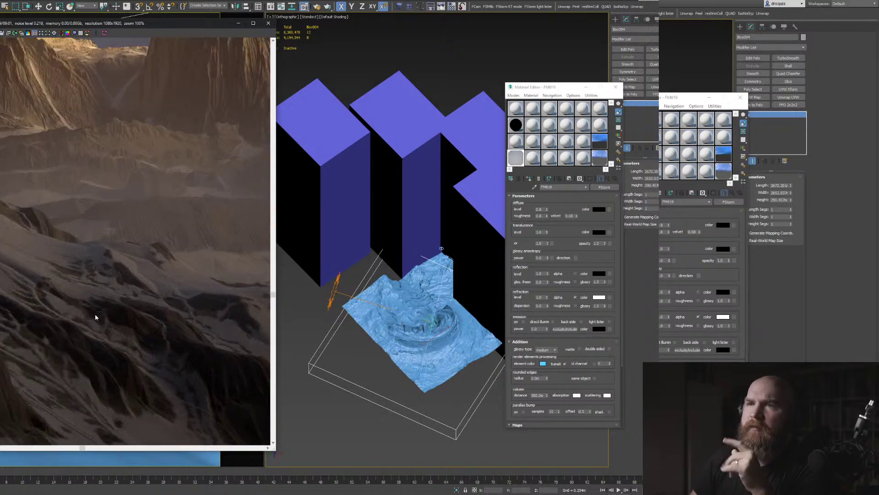
middle_click_drag(101, 341, 106, 292)
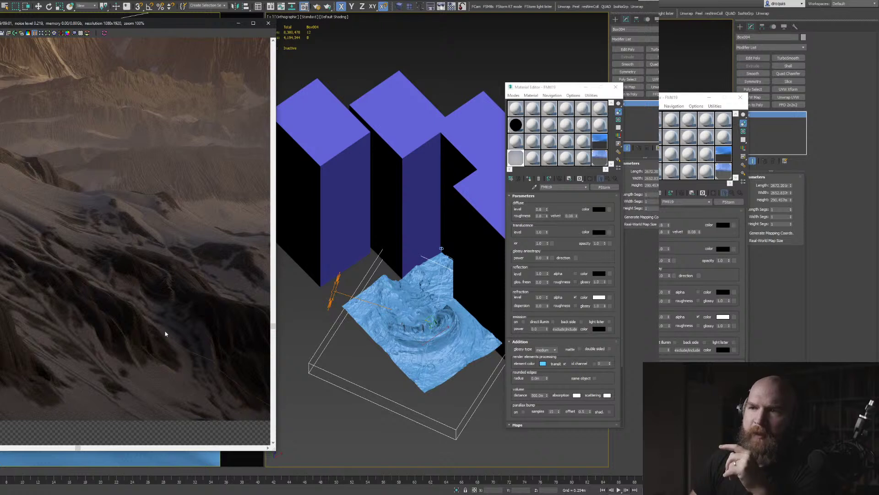
scroll(47, 339, "up", 3)
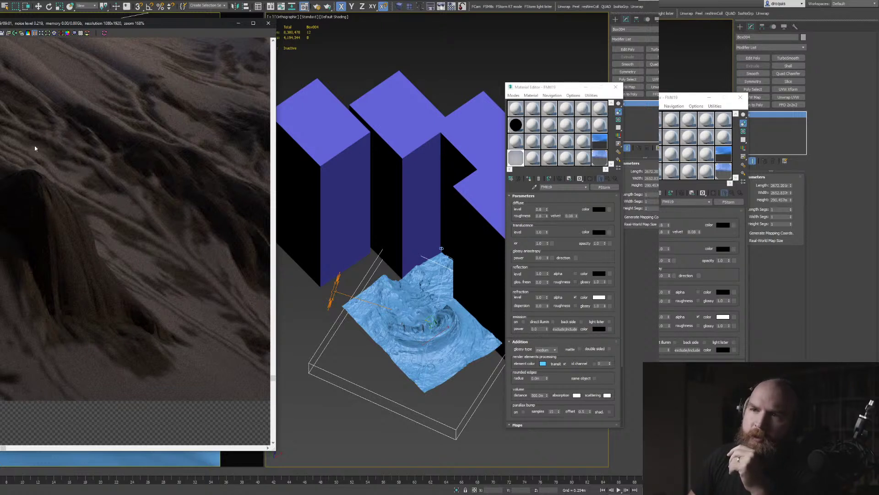
scroll(122, 192, "down", 5)
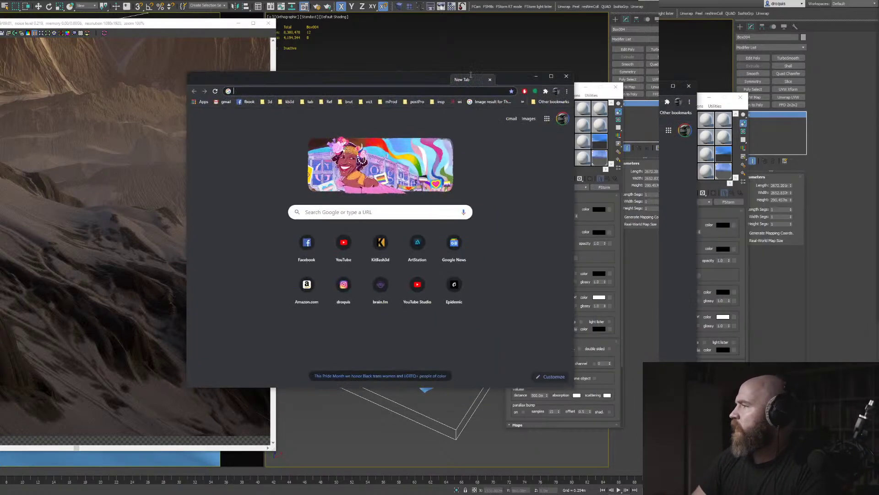
Switch to Chrome and view the second image of the red mountain landscape post on the artist's Instagram profile
left_click(255, 257)
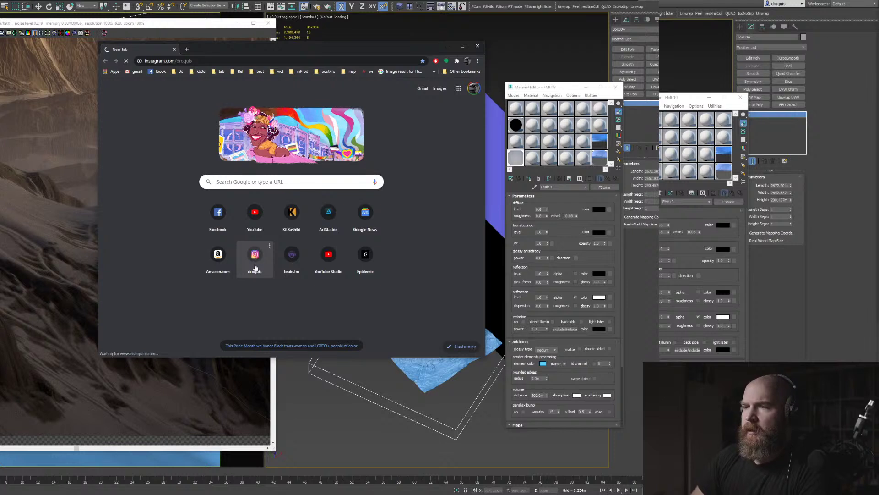
scroll(281, 282, "down", 2)
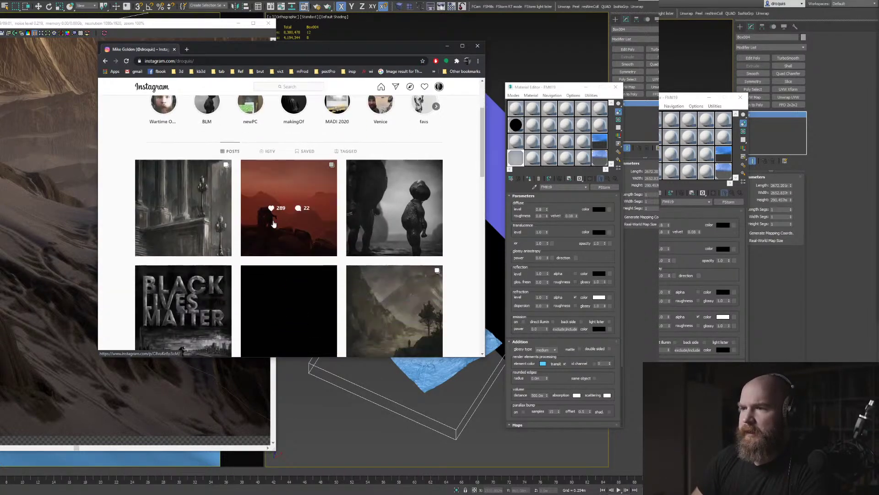
left_click(273, 199)
left_click(326, 217)
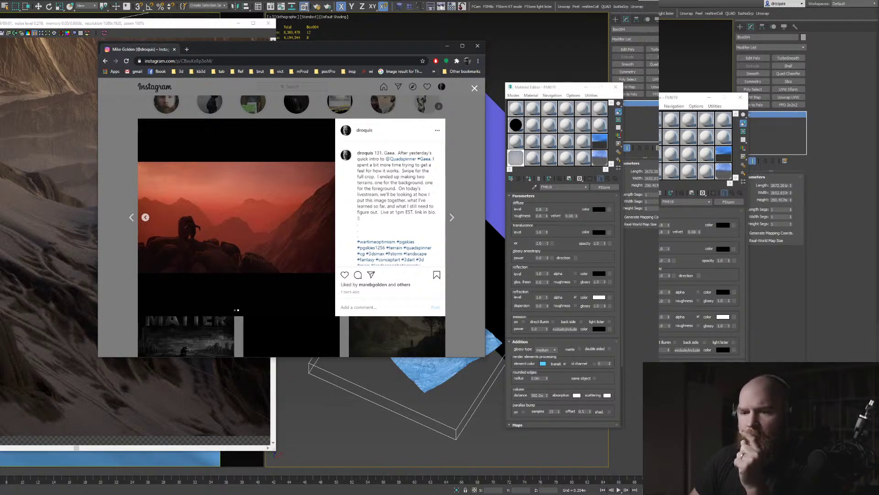
Switch to the QuadSpinner Gaea window with the dark mountain terrain and enlarge its 3D viewport over the node graph
mouse_move(52, 494)
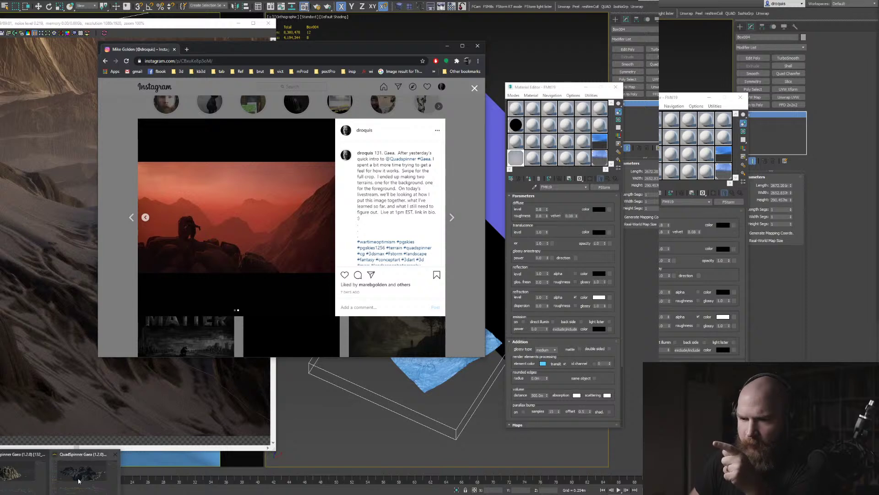
left_click(92, 458)
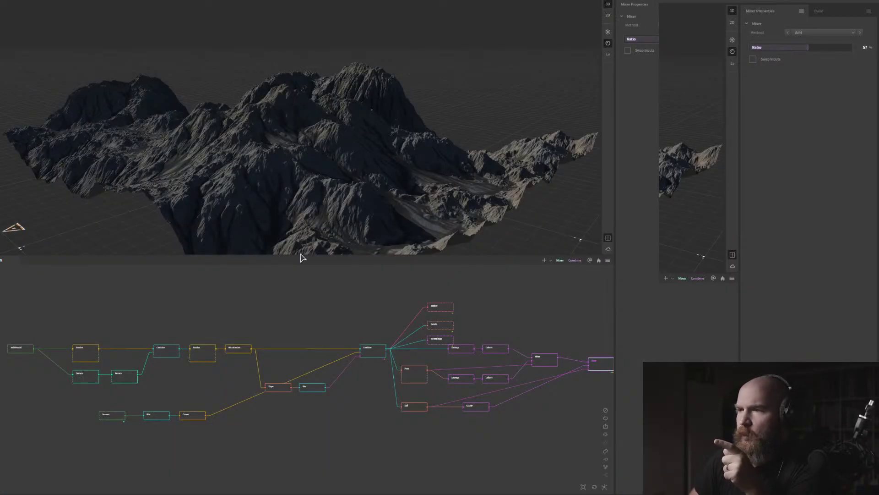
left_click_drag(300, 259, 295, 411)
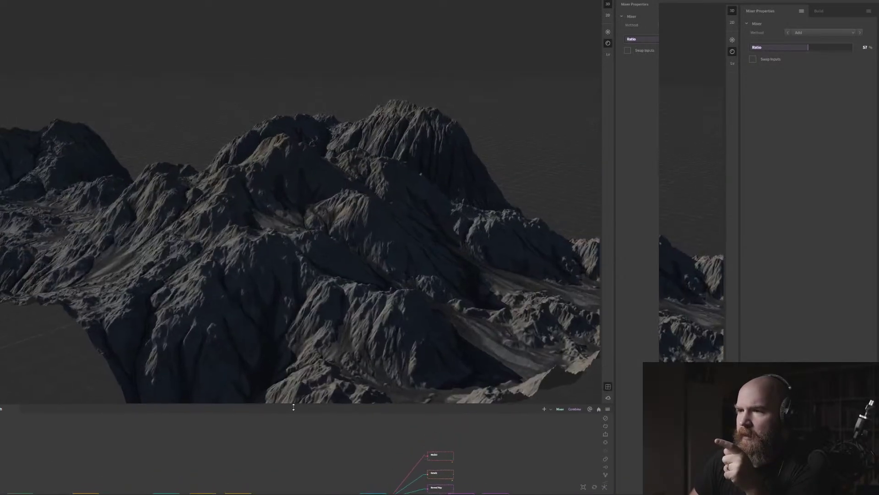
Examine the Gaea mountain terrain from several angles, as a whole and close up along its ridges and valley
left_click_drag(339, 316, 254, 255)
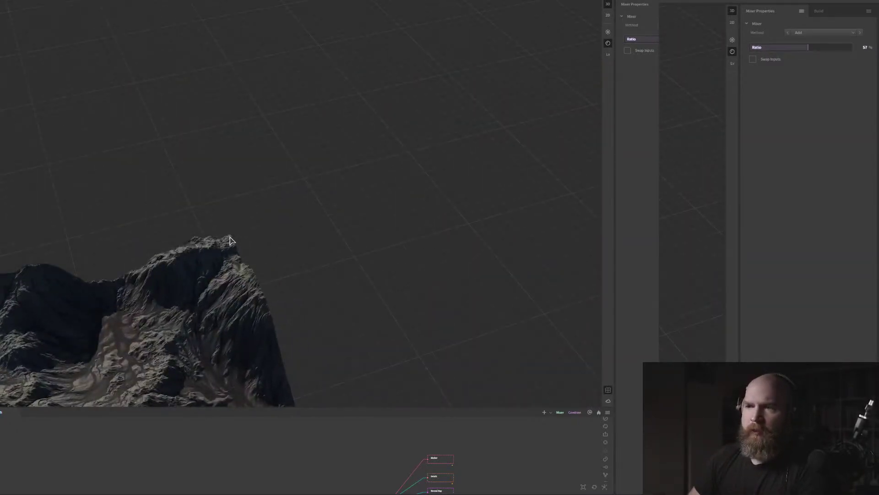
scroll(231, 243, "down", 5)
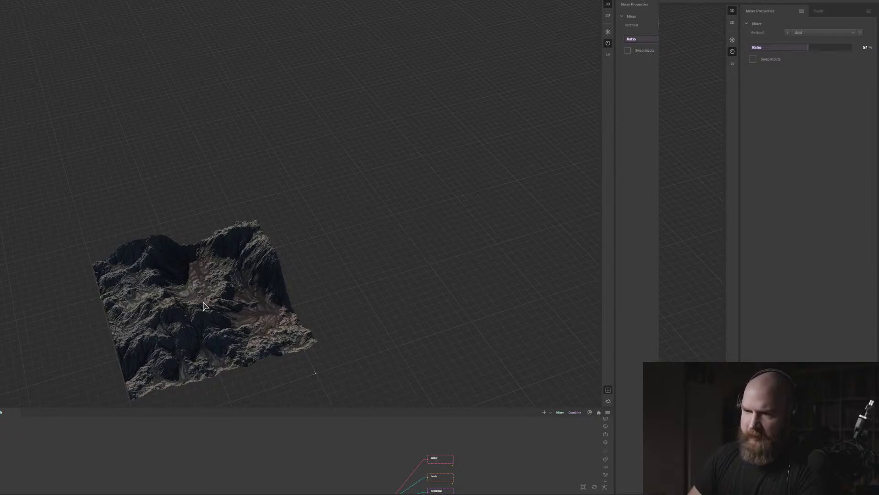
left_click_drag(203, 304, 270, 243)
scroll(317, 275, "up", 5)
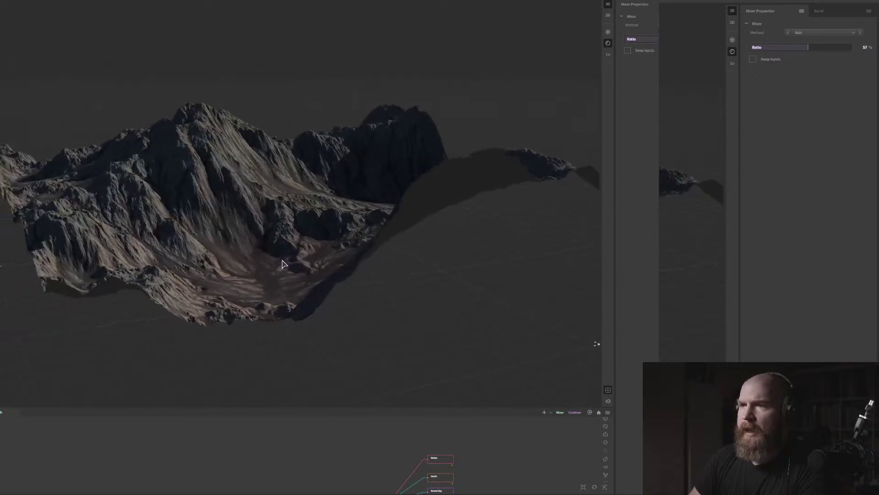
scroll(255, 208, "up", 5)
scroll(230, 215, "up", 2)
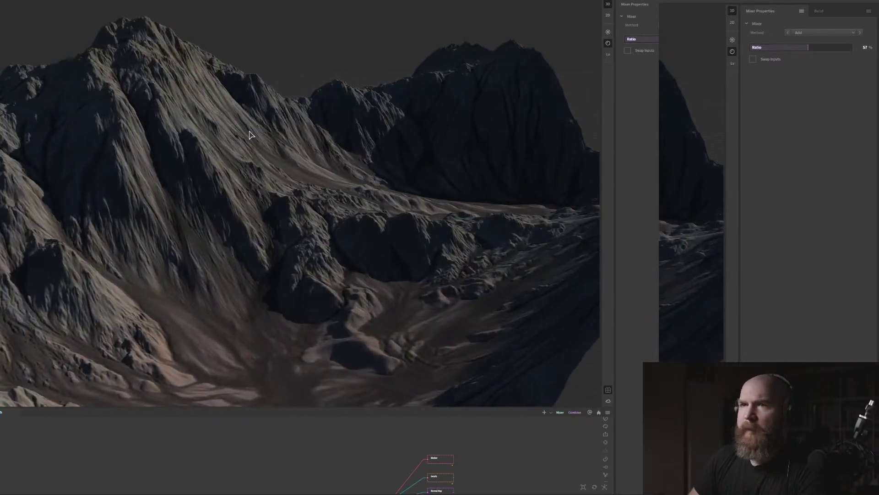
scroll(194, 237, "down", 8)
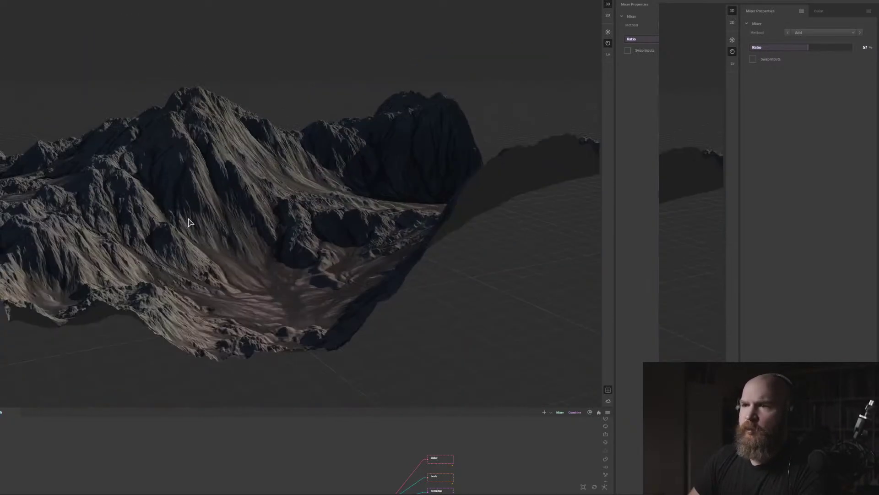
left_click_drag(372, 194, 332, 209)
scroll(333, 209, "up", 4)
scroll(311, 218, "down", 3)
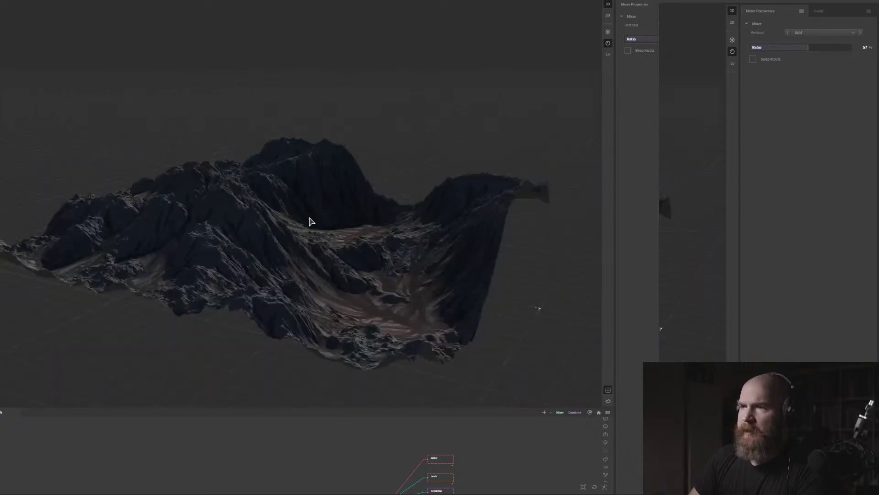
mouse_move(233, 219)
left_mouse_down()
mouse_move(255, 219)
mouse_move(230, 220)
left_mouse_up()
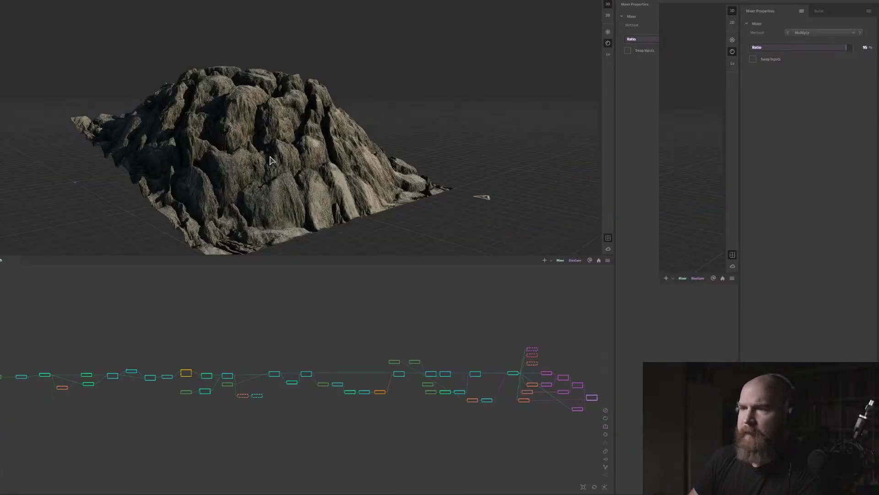
Find the start of the node graph and switch the 3D preview from the textured mountain to the Gradient node
mouse_move(272, 158)
left_mouse_down()
mouse_move(246, 153)
mouse_move(266, 150)
left_mouse_up()
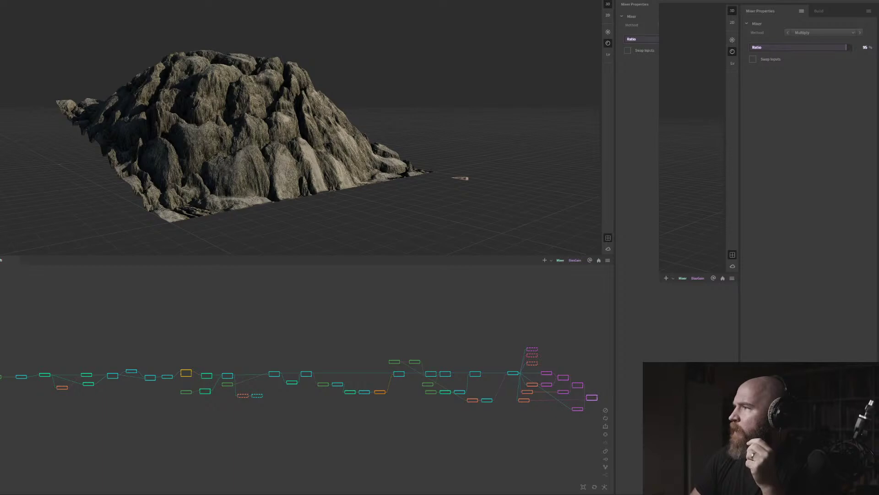
scroll(85, 353, "up", 5)
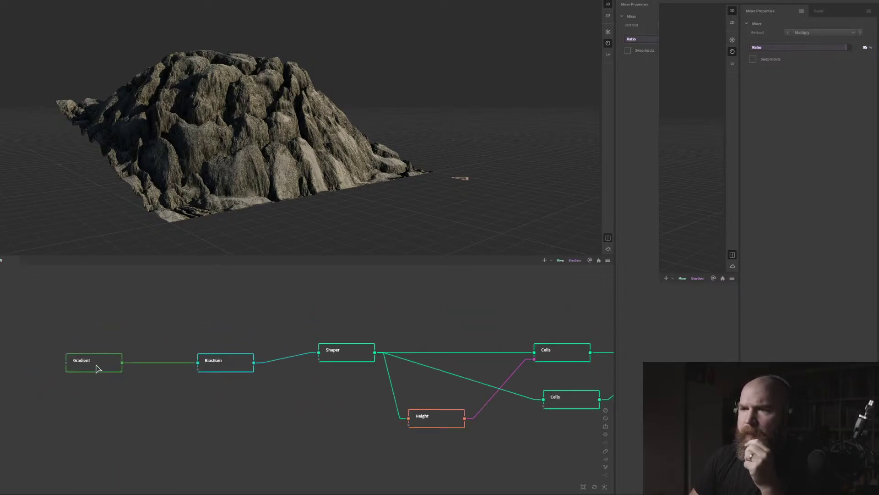
left_click(97, 367)
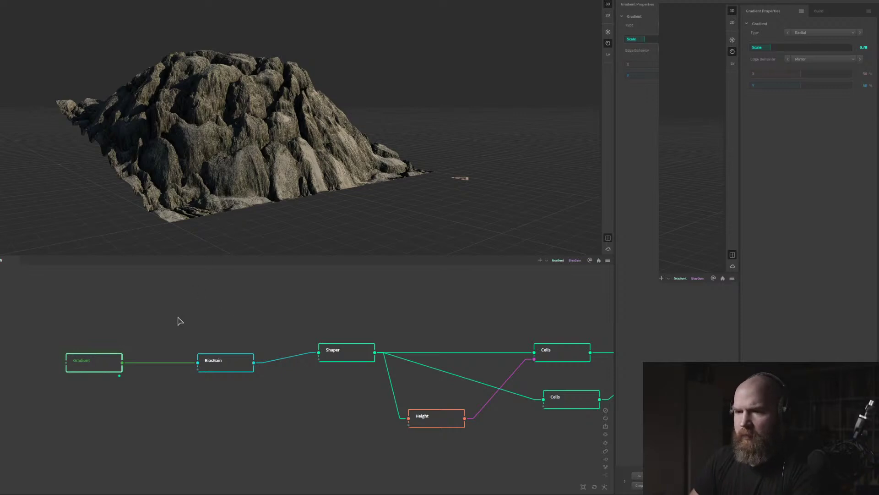
key("f")
middle_click_drag(220, 319, 186, 362)
scroll(184, 367, "down", 1)
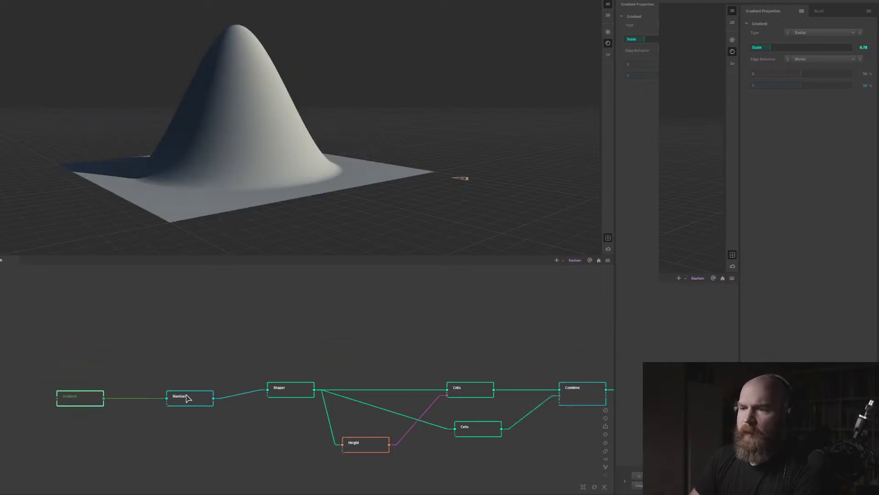
Preview the Shaper node, both Cells nodes and the Combine node that blends the two Cells
left_click(285, 394)
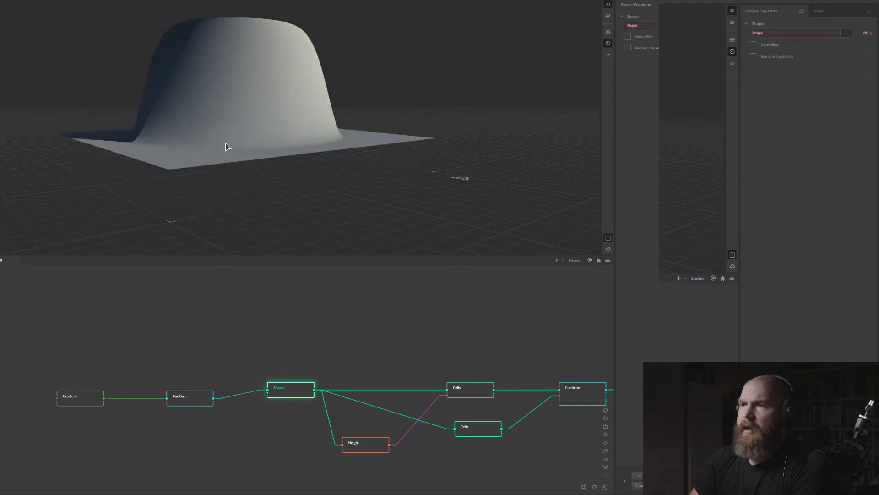
scroll(238, 119, "up", 2)
middle_click_drag(368, 363, 164, 352)
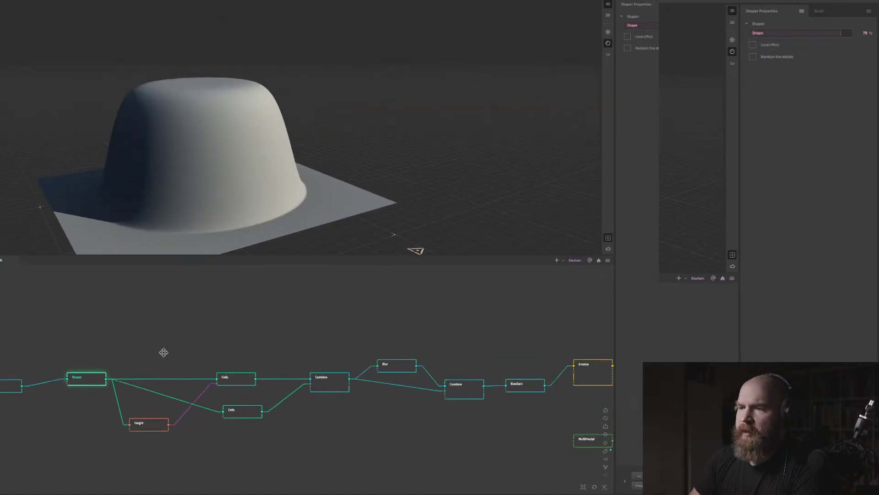
left_click(215, 379)
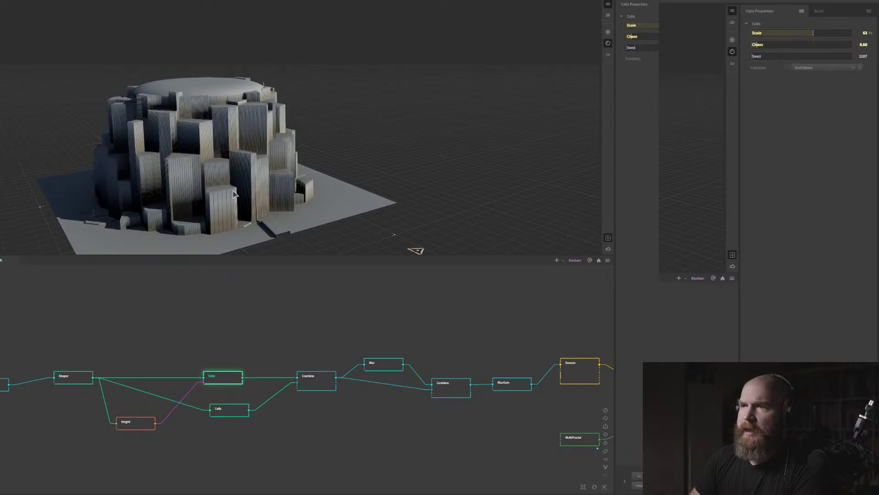
left_click(229, 411)
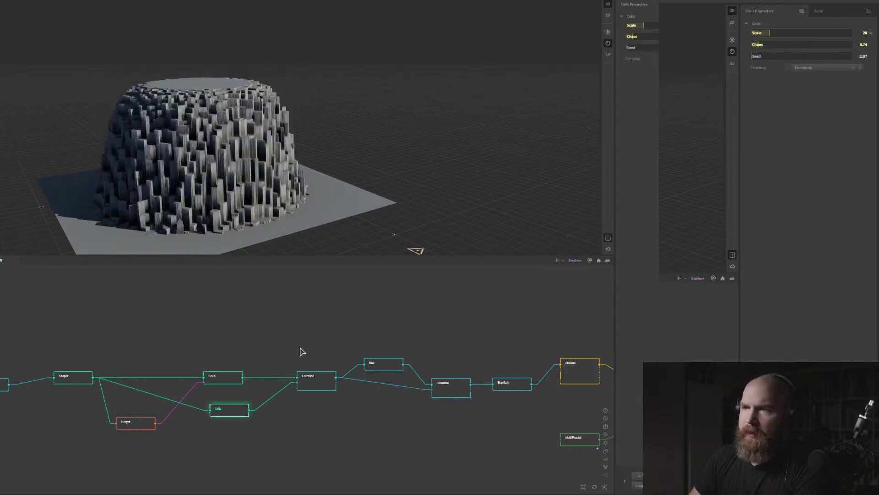
left_click(308, 381)
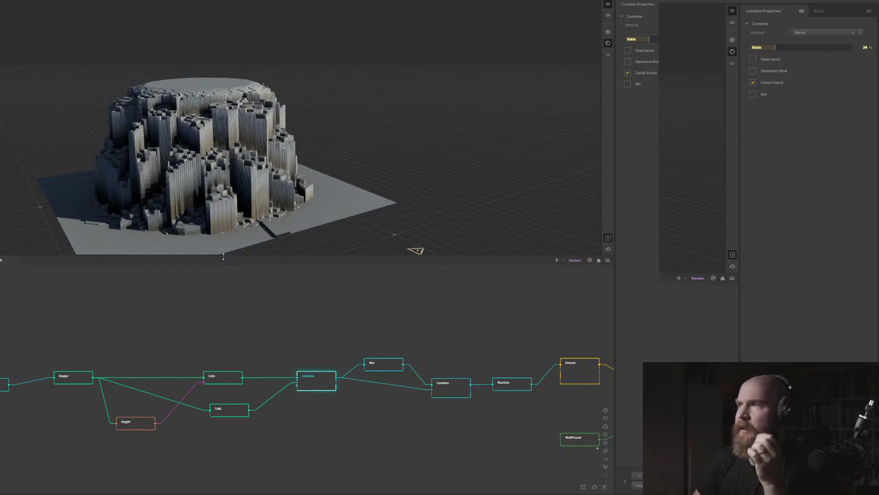
Preview the Combine node that mixes in the Blur, followed by the Erosion node's terrain
middle_click_drag(410, 346, 355, 357)
middle_click_drag(280, 366, 153, 357)
middle_click_drag(222, 306, 140, 297)
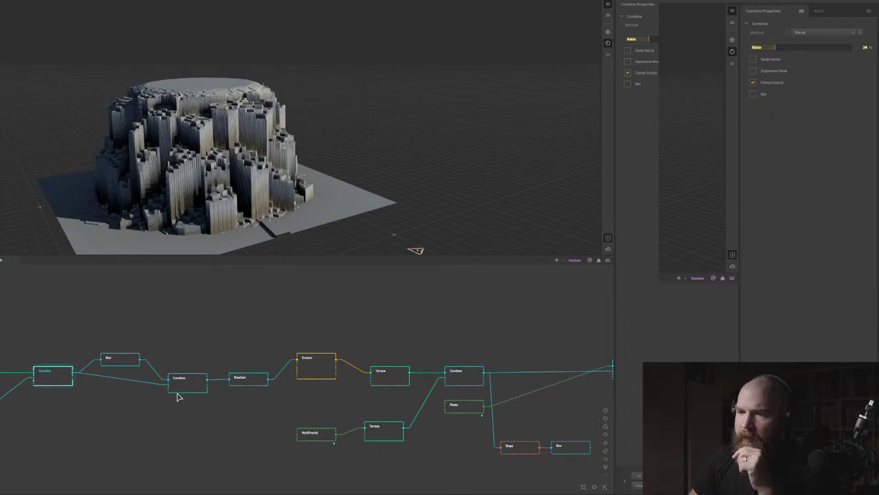
left_click(198, 383)
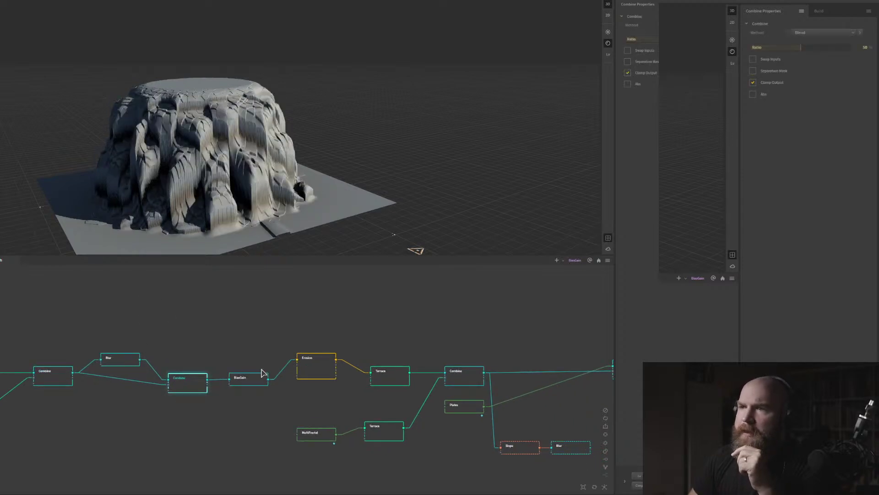
left_click(310, 366)
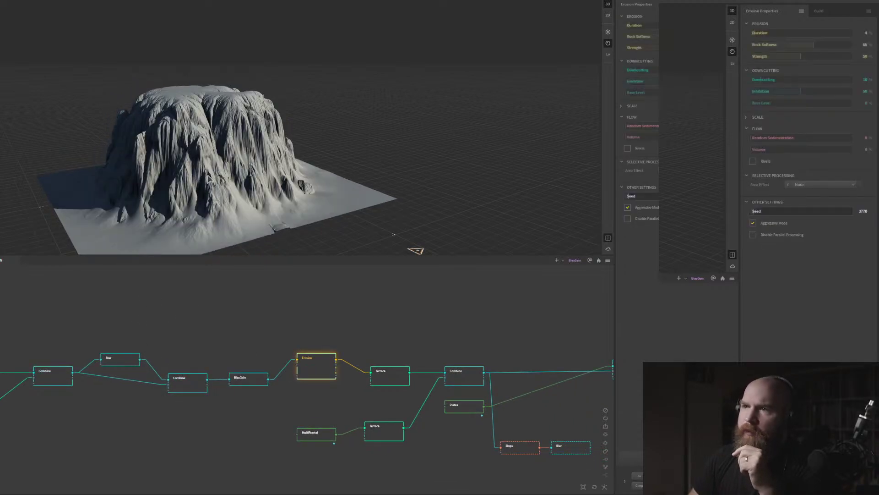
left_click_drag(204, 163, 200, 162)
Preview the Terrace node after the Erosion and the Combine node that blends in the Plates
middle_click_drag(358, 341, 159, 310)
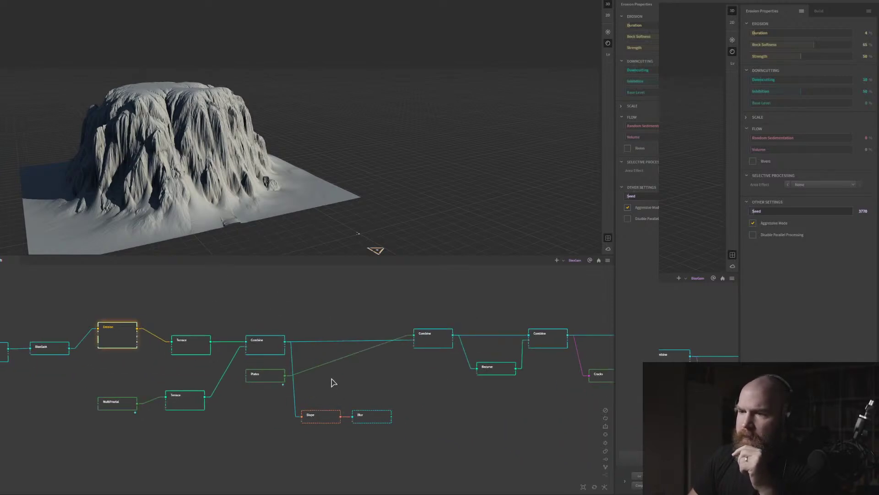
middle_click_drag(191, 362, 175, 363)
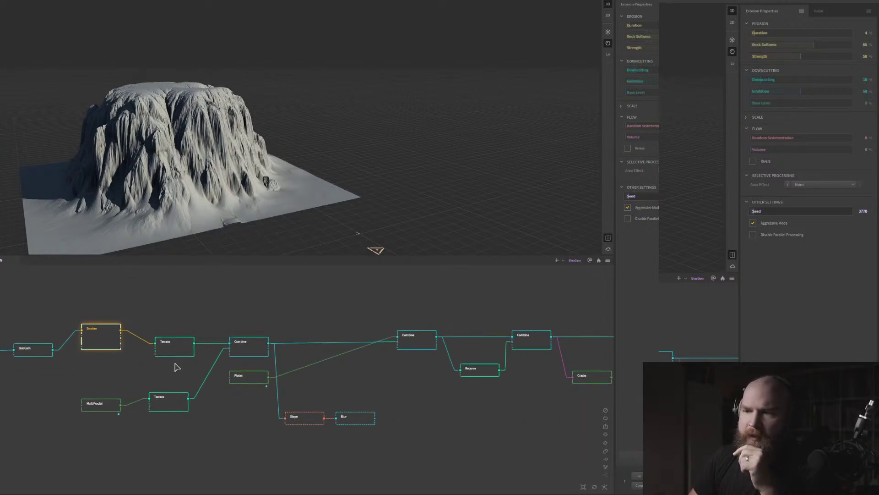
left_click(170, 345)
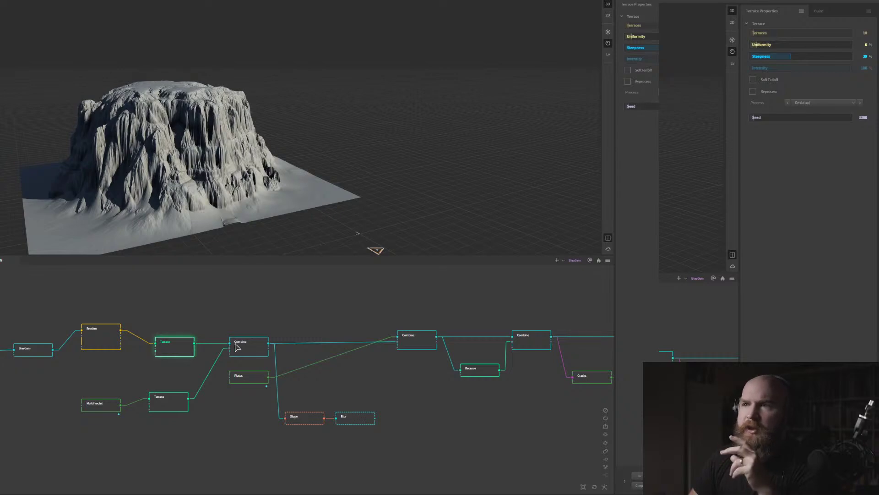
middle_click_drag(257, 340, 212, 343)
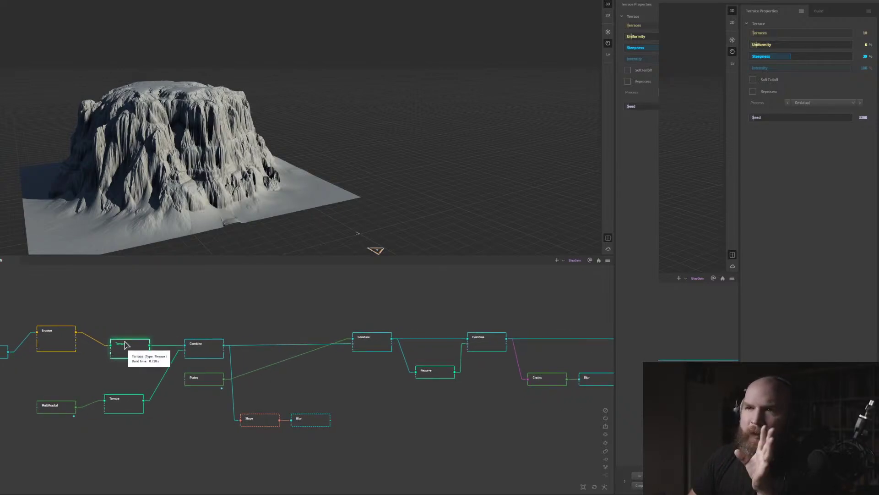
middle_click_drag(87, 353, 124, 352)
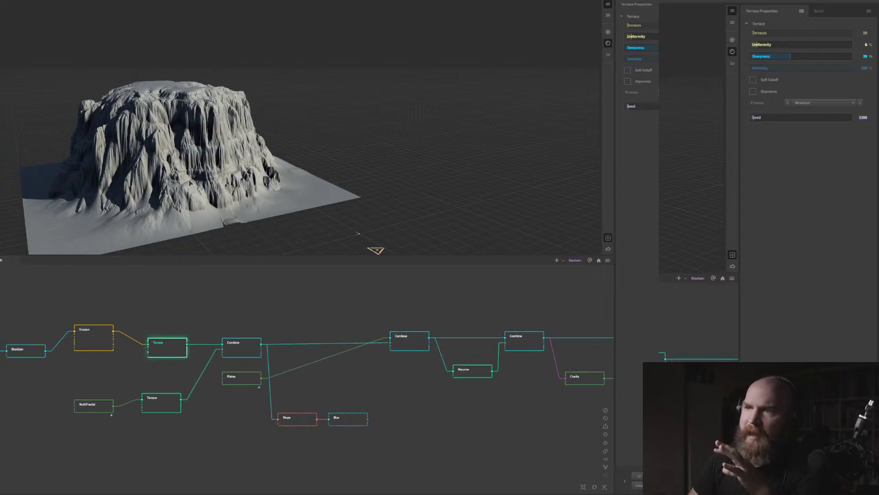
middle_click_drag(336, 355, 166, 328)
left_click(244, 315)
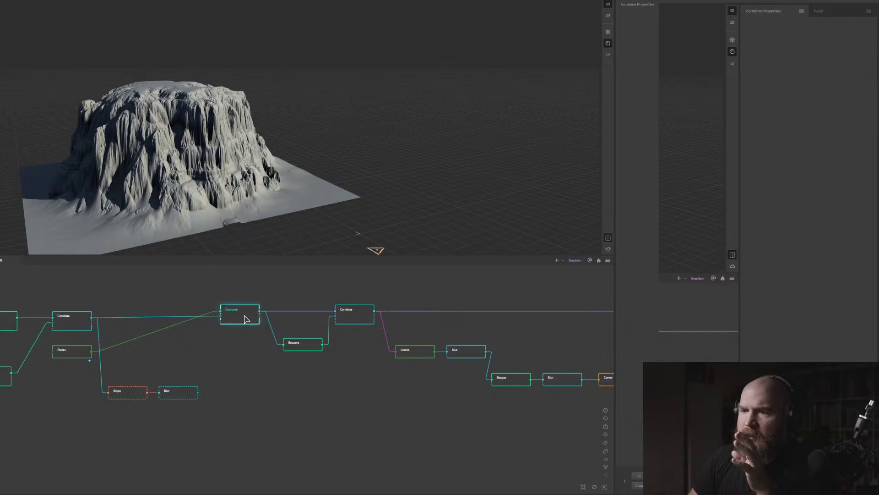
left_click_drag(214, 195, 202, 193)
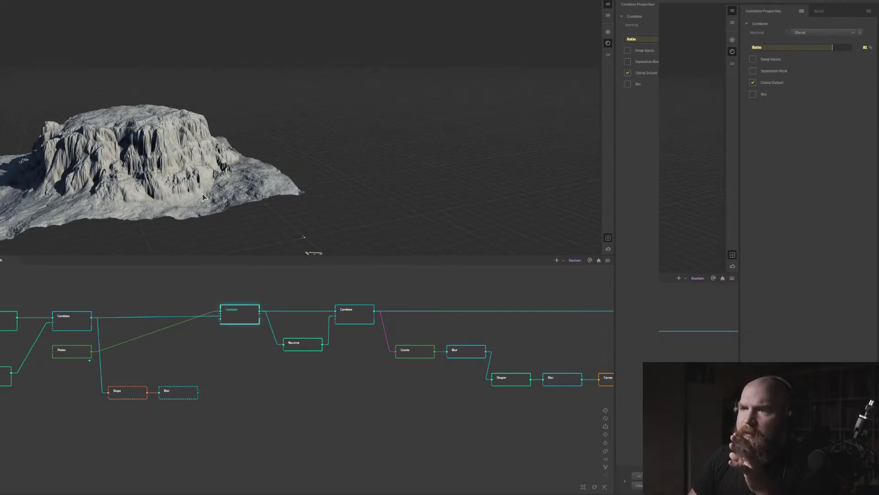
Preview the Combine node fed by Recurve and inspect its cliff detail close up
middle_click_drag(353, 316, 224, 309)
left_click(225, 309)
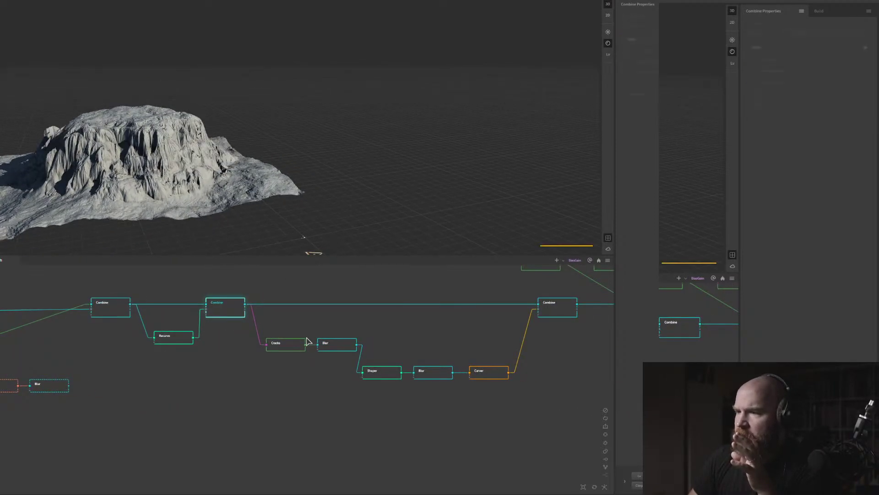
middle_click_drag(383, 331, 300, 339)
middle_click_drag(121, 335, 232, 337)
scroll(145, 367, "up", 4)
middle_click_drag(136, 157, 185, 170)
scroll(185, 171, "up", 4)
scroll(239, 365, "down", 5)
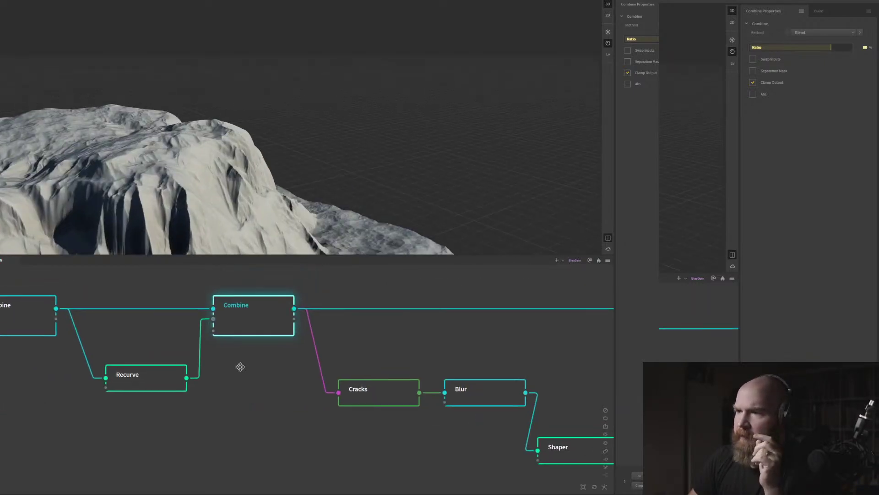
Preview the Difference Combine node at the end of the Cracks branch and the Carver node feeding it
left_click(352, 347)
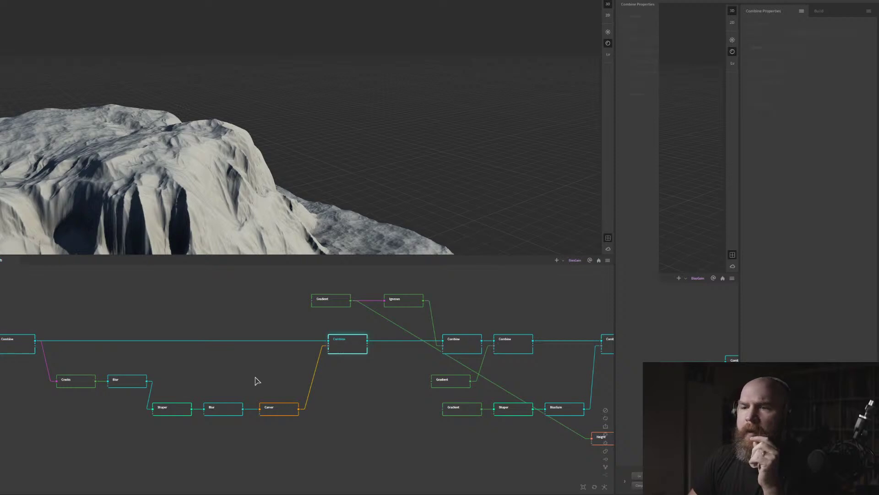
scroll(168, 195, "down", 2)
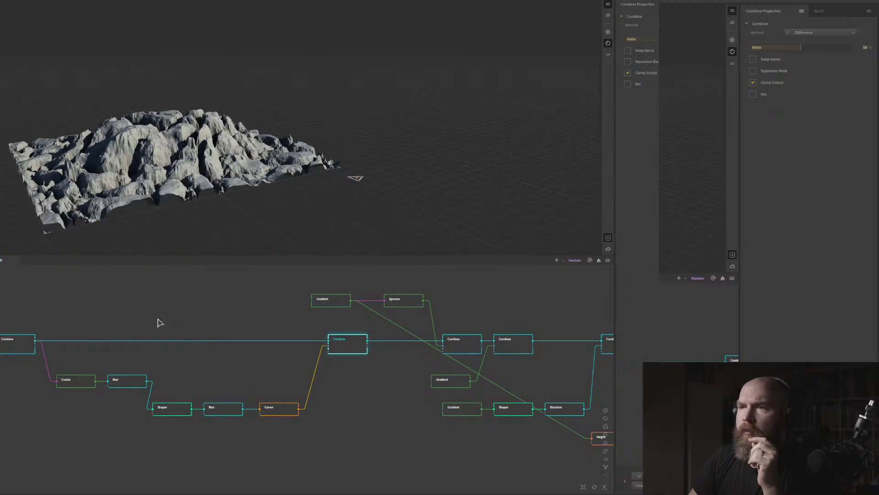
left_click(275, 409)
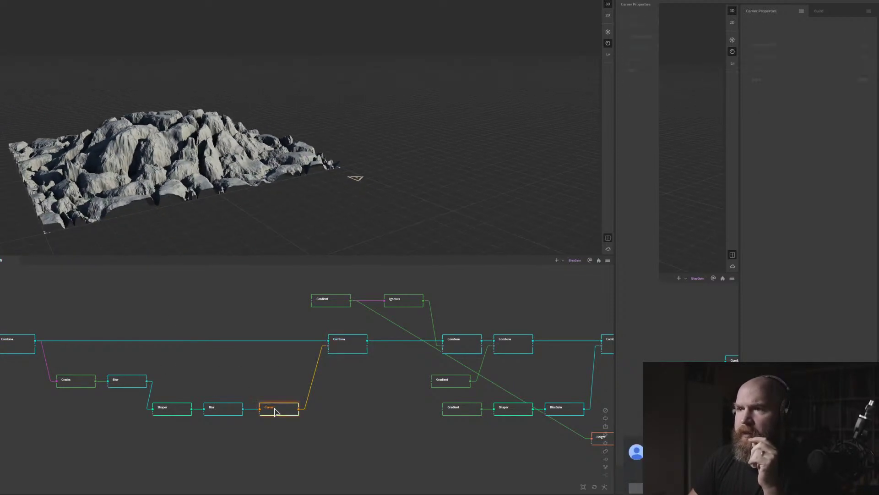
scroll(173, 186, "up", 2)
left_click_drag(171, 182, 175, 177)
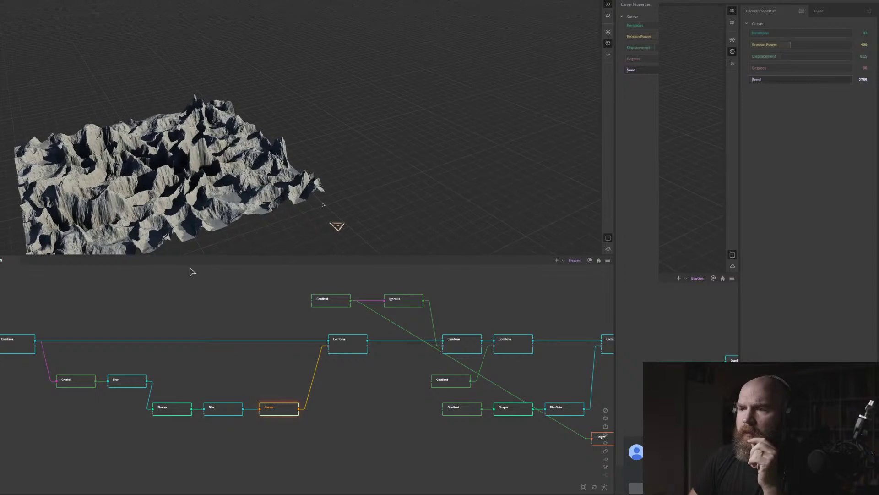
Compare the terrain of the Combine node before the Cracks branch with that of the Difference Combine node
middle_click_drag(182, 353, 203, 361)
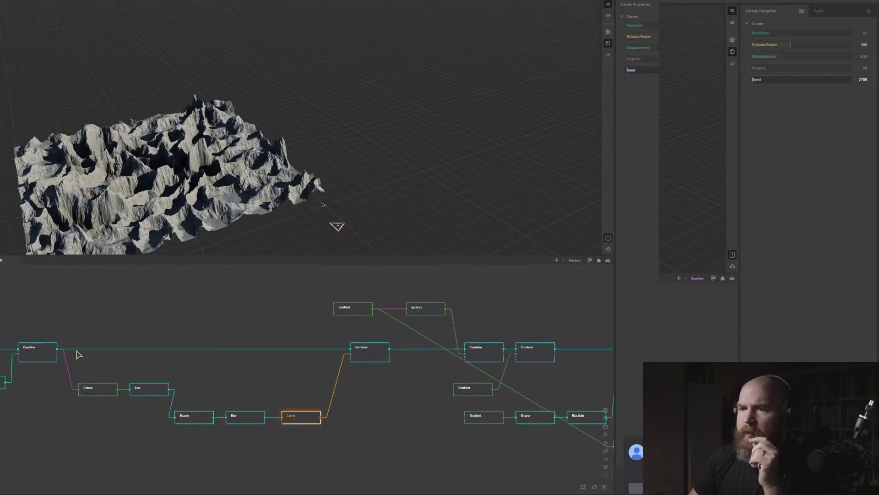
left_click(36, 357)
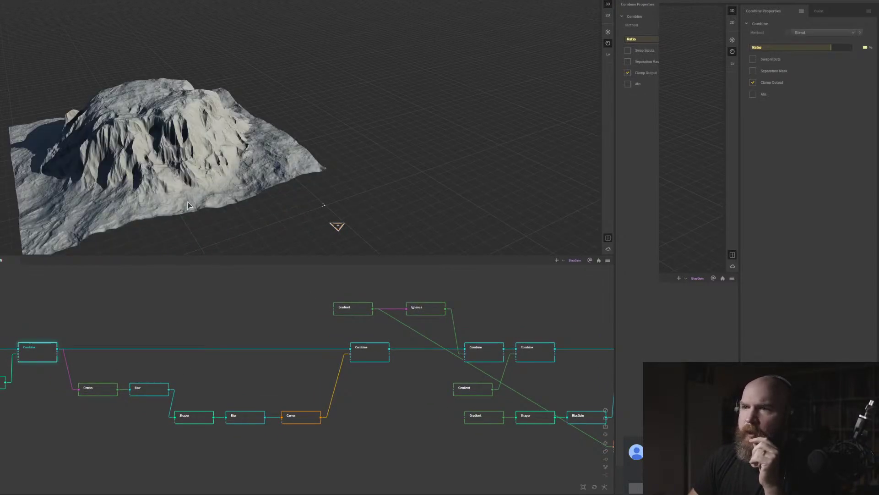
left_click_drag(188, 205, 162, 161)
left_click(372, 354)
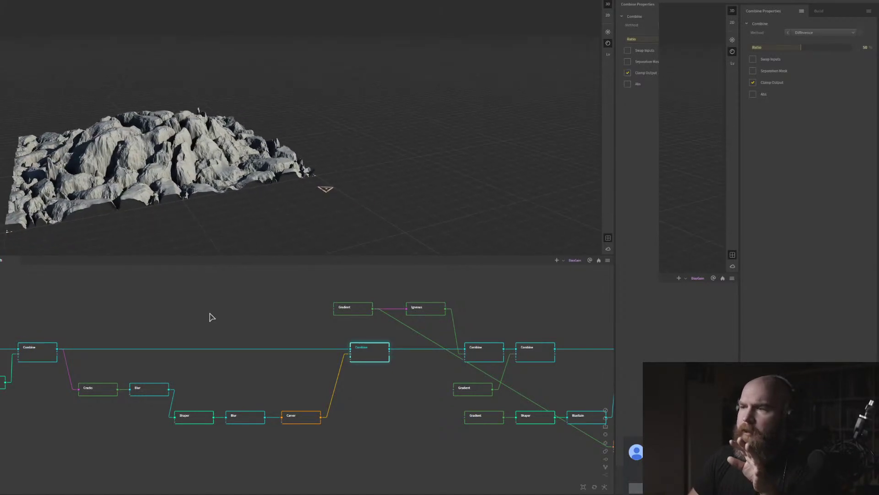
Examine the Difference Combine terrain from another angle and close up, alongside the overall node graph
scroll(211, 317, "down", 6)
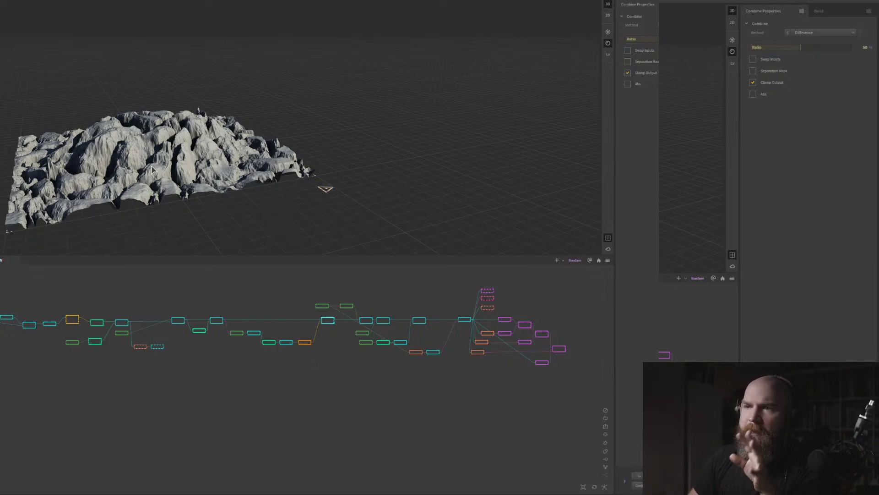
left_click_drag(153, 170, 179, 173)
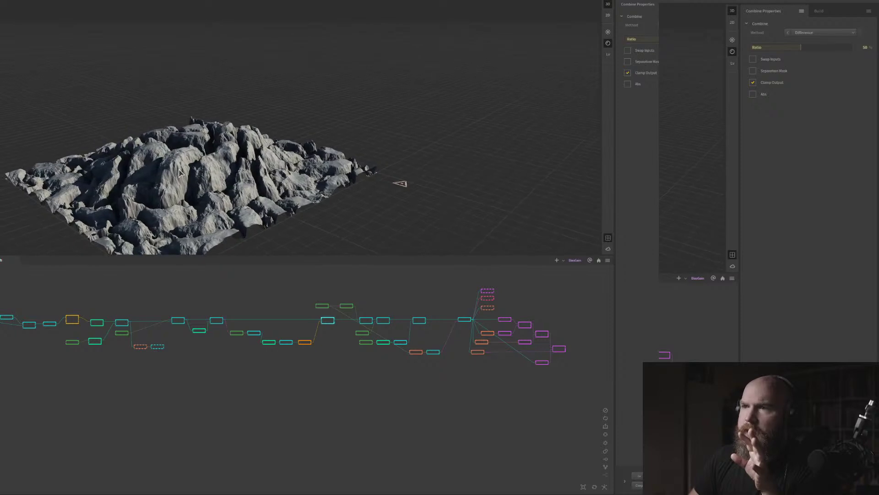
scroll(180, 173, "up", 3)
middle_click_drag(126, 334, 210, 339)
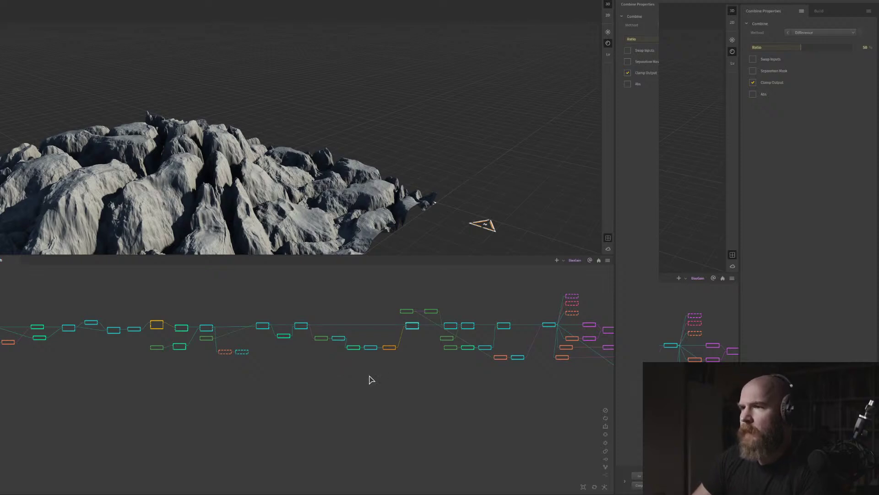
Preview the BiasGain node that feeds the texturing branches and inspect the whole mountain shape
middle_click_drag(369, 377, 343, 381)
scroll(364, 342, "up", 5)
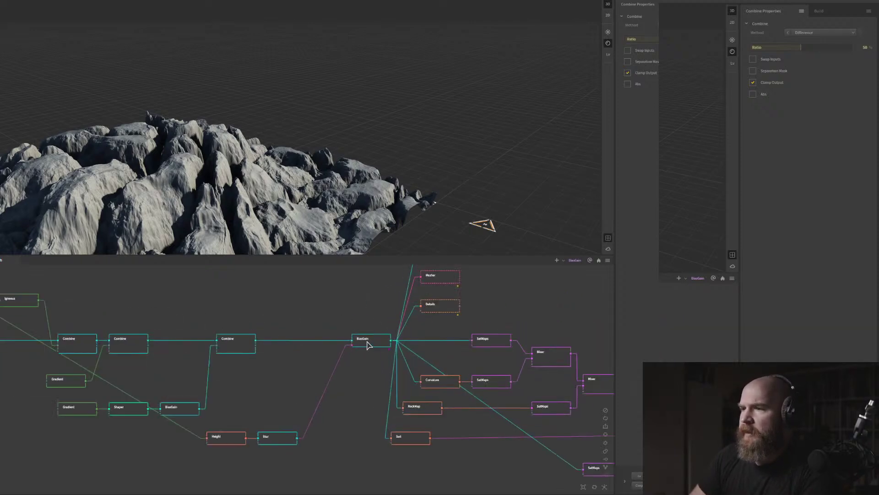
left_click(365, 340)
left_click_drag(139, 137, 150, 132)
scroll(148, 130, "down", 4)
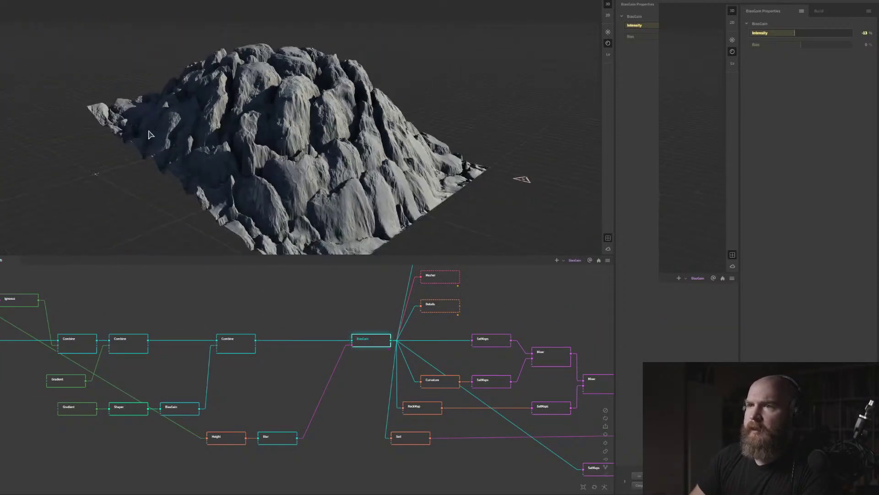
left_click_drag(215, 122, 200, 122)
Preview the final Multiply Mixer node and examine the textured mountain from a higher angle
middle_click_drag(360, 345, 246, 339)
left_click(545, 424)
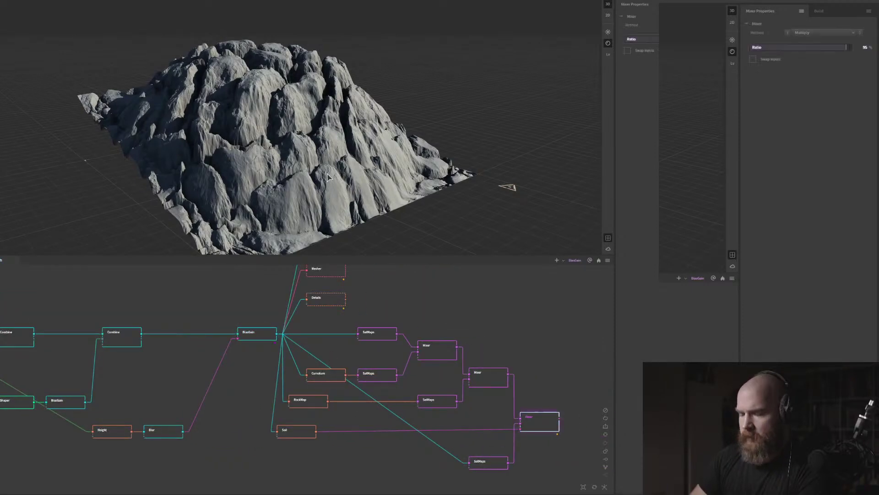
left_click_drag(267, 114, 254, 135)
middle_click_drag(185, 374, 273, 366)
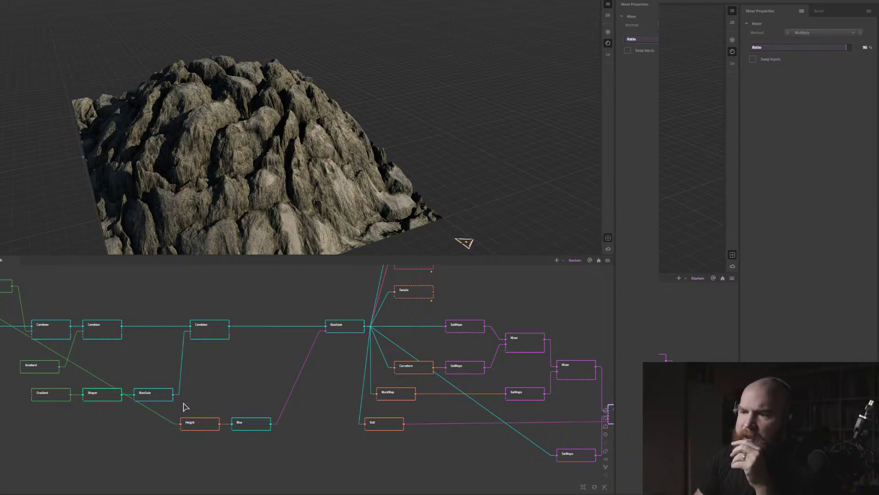
Mutate the rocky mountain terrain by randomizing the seed values of every node, and inspect the rebuilt shape
middle_click_drag(429, 460, 372, 432)
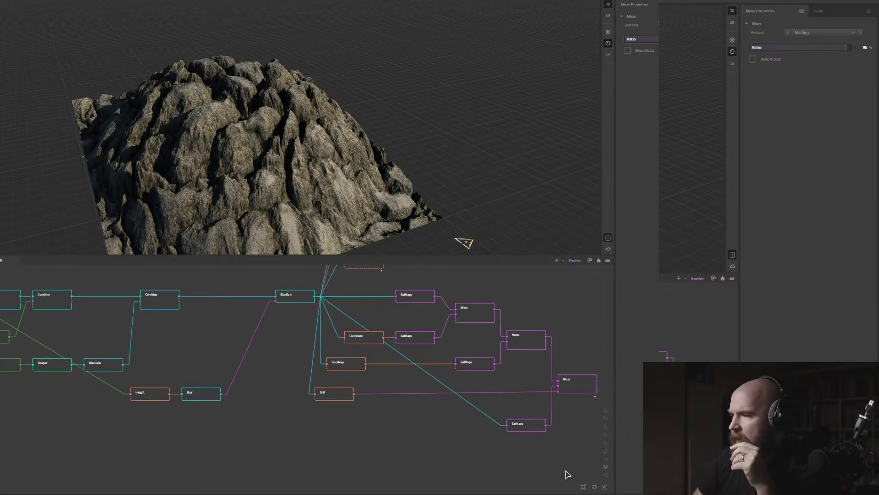
left_click(605, 487)
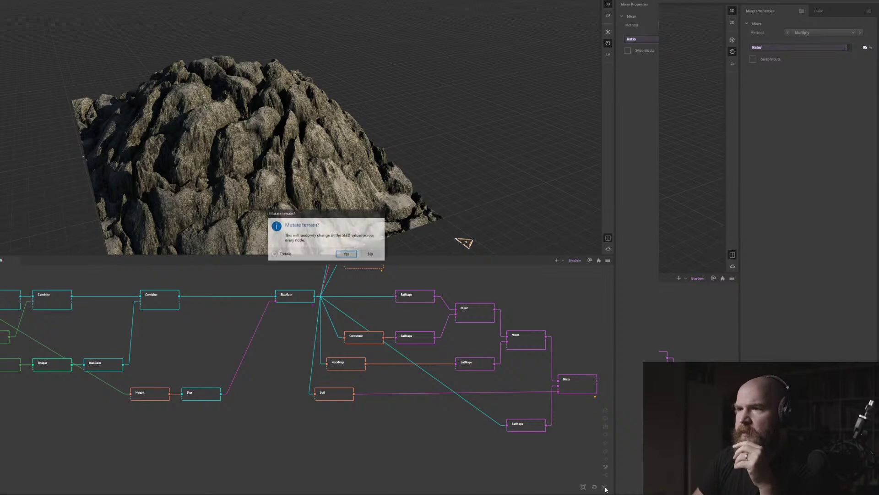
left_click(347, 255)
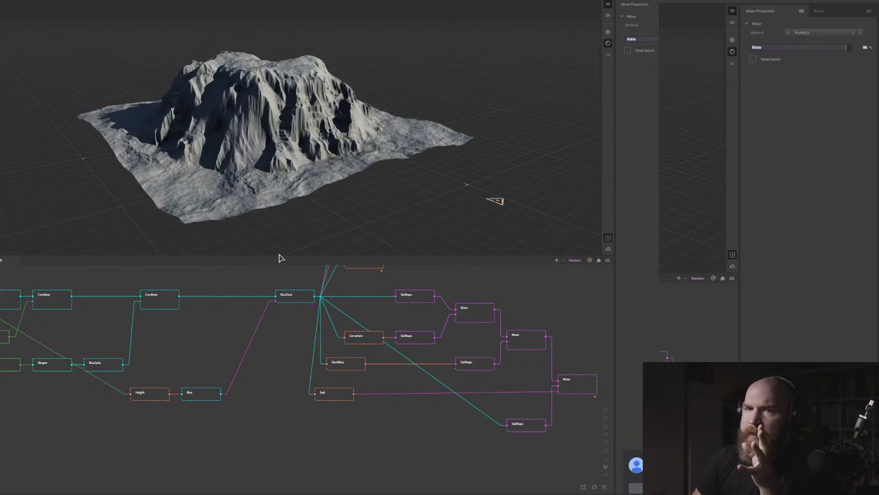
left_click_drag(301, 242, 290, 226)
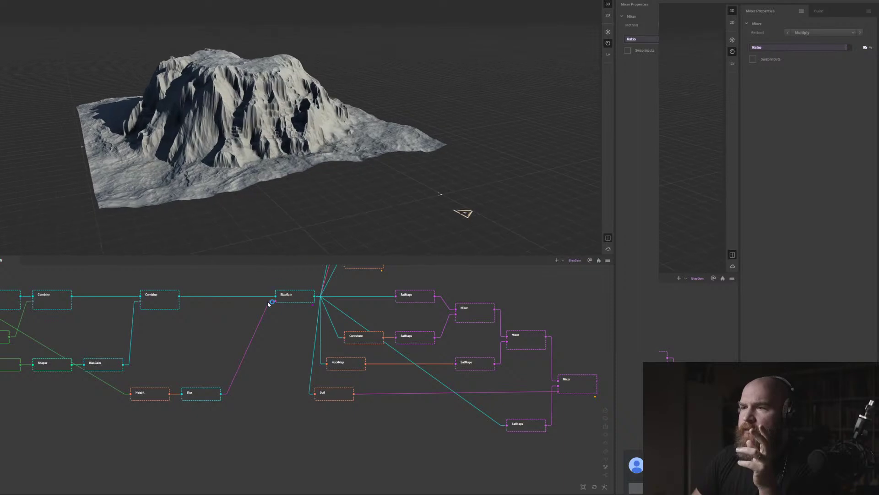
left_click_drag(240, 326, 243, 328)
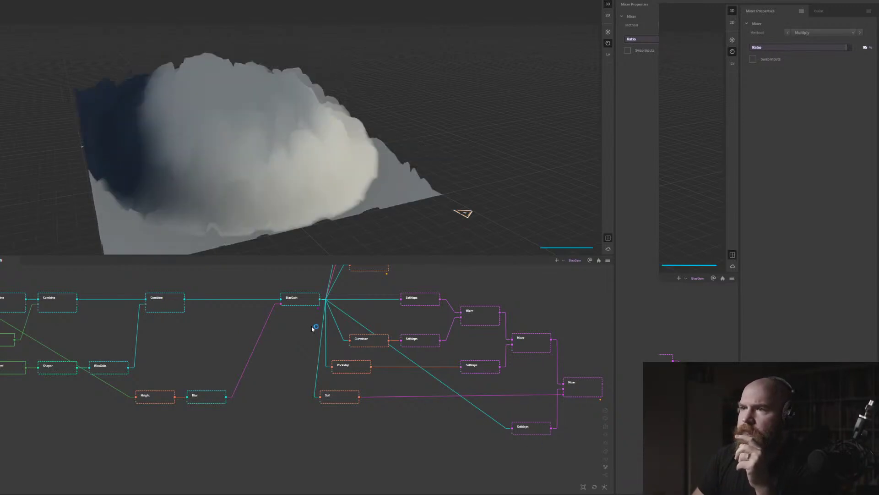
mouse_move(247, 216)
left_mouse_down()
mouse_move(214, 205)
mouse_move(216, 224)
mouse_move(251, 192)
mouse_move(269, 192)
mouse_move(238, 209)
mouse_move(210, 207)
mouse_move(206, 191)
mouse_move(244, 200)
left_mouse_up()
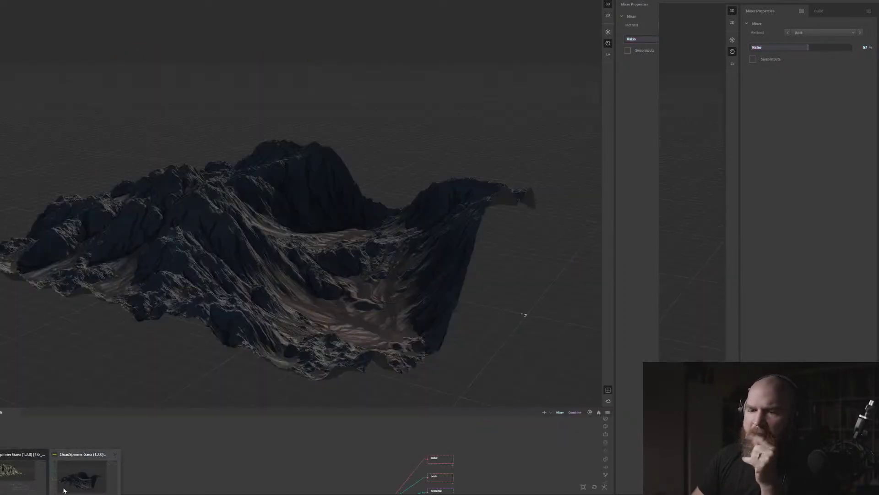
Switch to the other Gaea scene and examine its mountain valley terrain up close, alongside its overall node graph
left_click_drag(170, 292, 138, 321)
middle_click_drag(9, 329, 108, 293)
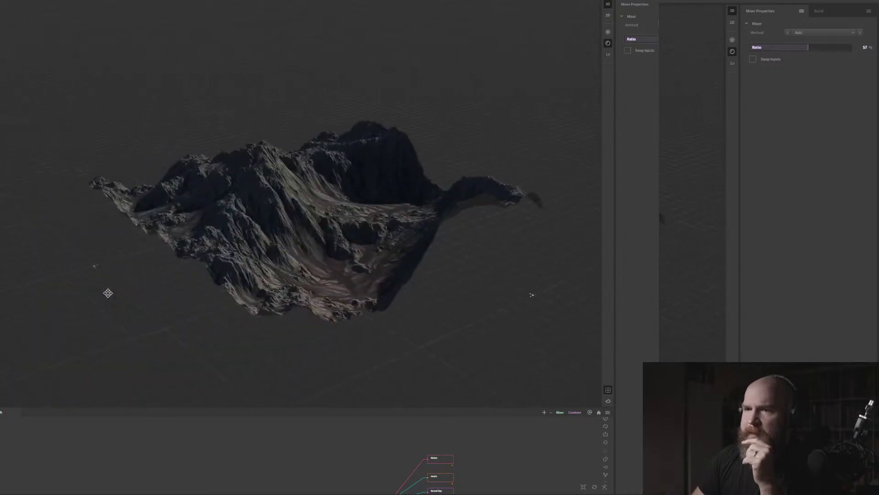
left_click_drag(238, 266, 219, 277)
scroll(223, 285, "up", 3)
scroll(223, 285, "up", 1)
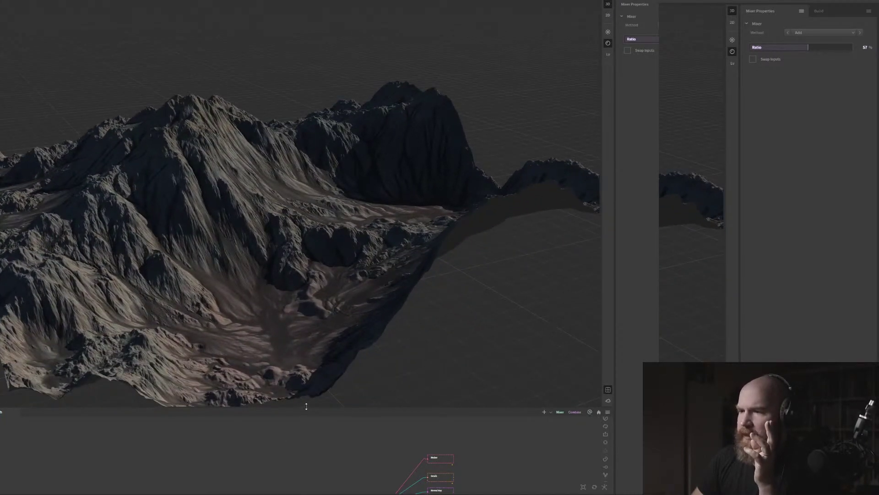
left_click_drag(305, 407, 305, 359)
scroll(237, 225, "down", 3)
middle_click_drag(310, 411, 259, 376)
scroll(269, 394, "down", 4)
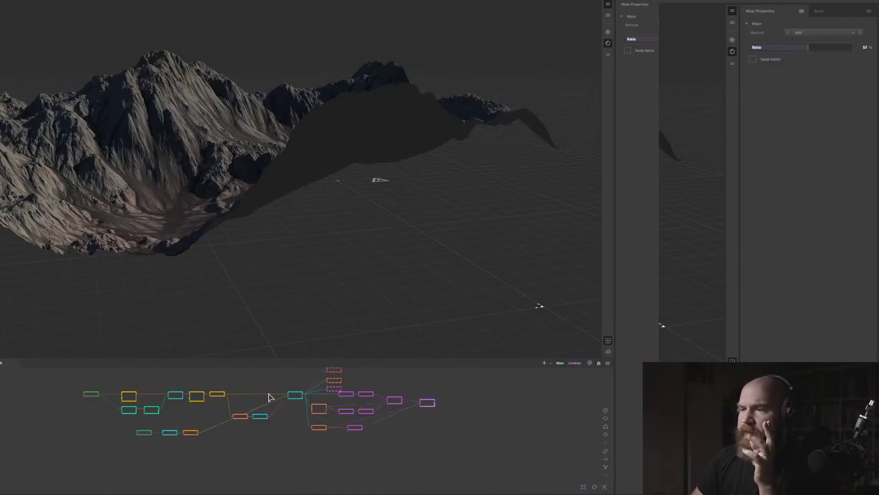
Try to mutate the valley terrain by randomizing the seed values of every node, and inspect the whole terrain
scroll(275, 419, "up", 4)
middle_click_drag(273, 418, 273, 440)
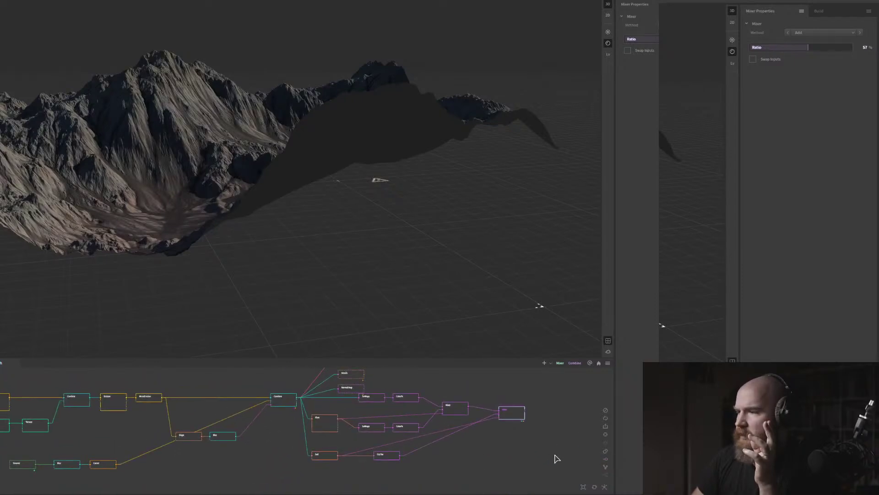
left_click(604, 487)
left_click(346, 254)
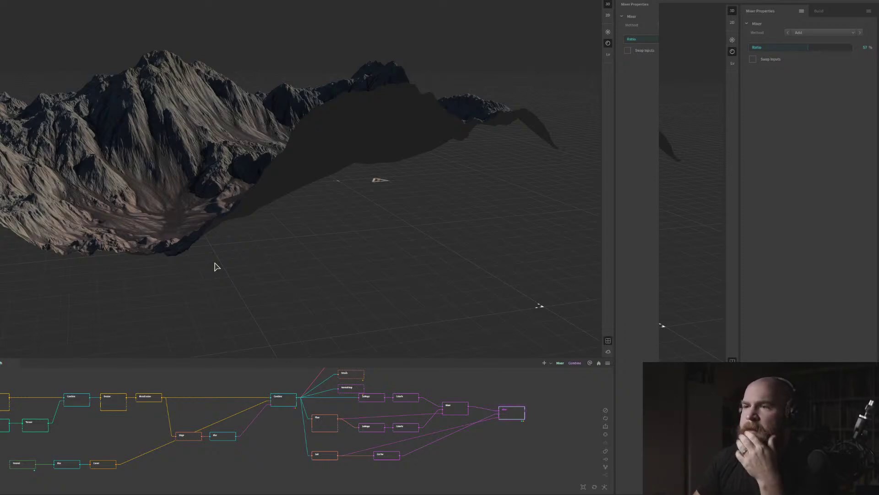
left_click_drag(189, 170, 189, 189)
middle_click_drag(189, 189, 190, 188)
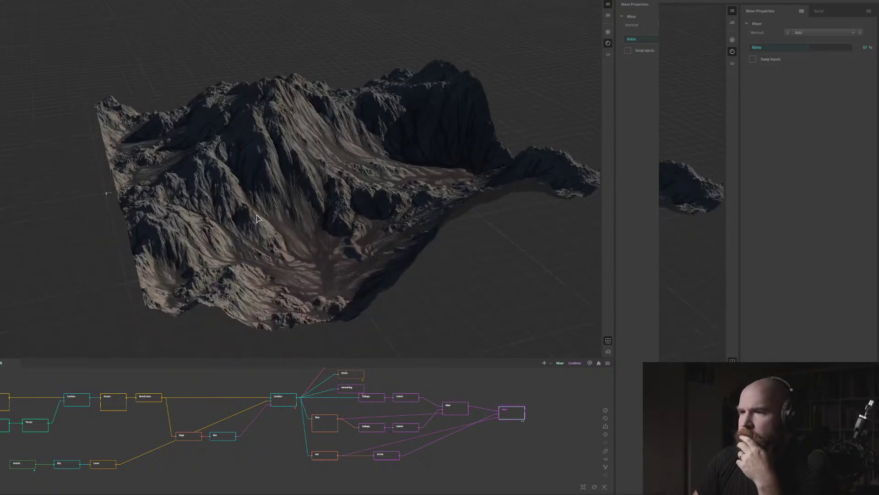
Preview the Screen Combine node that feeds the texturing branches of the valley terrain
middle_click_drag(226, 411, 235, 409)
left_click(291, 395)
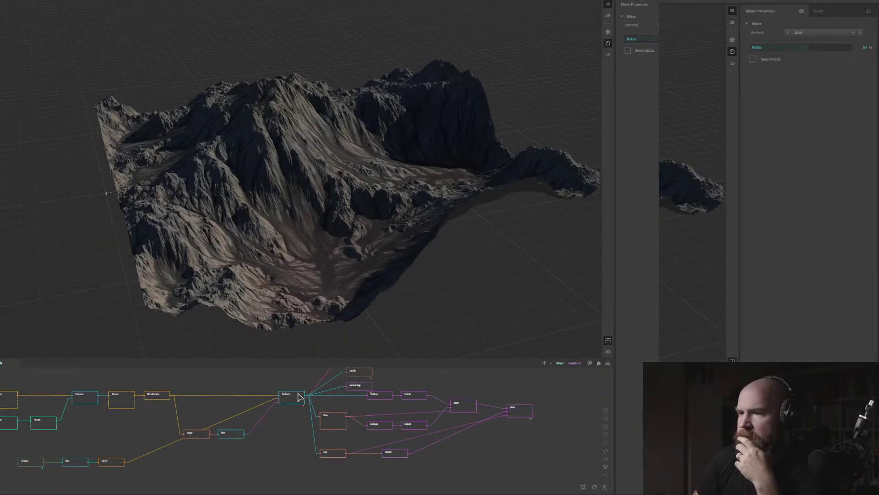
left_click(298, 397)
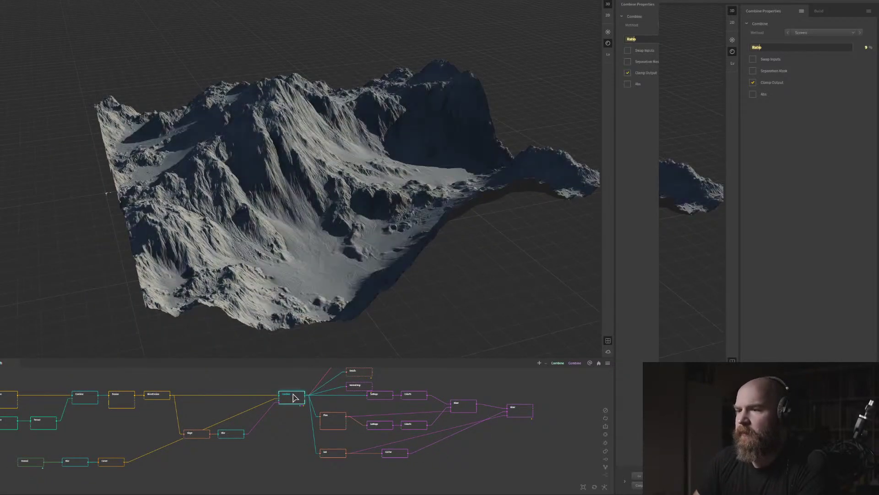
Preview the MultiFractal node at the start of the graph and set its seed to 53742
middle_click_drag(156, 418, 420, 401)
middle_click_drag(197, 416, 196, 439)
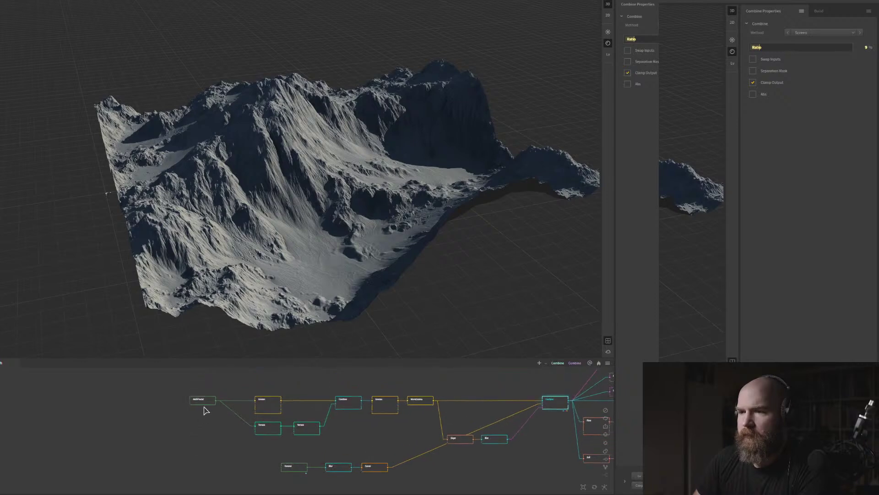
left_click(205, 402)
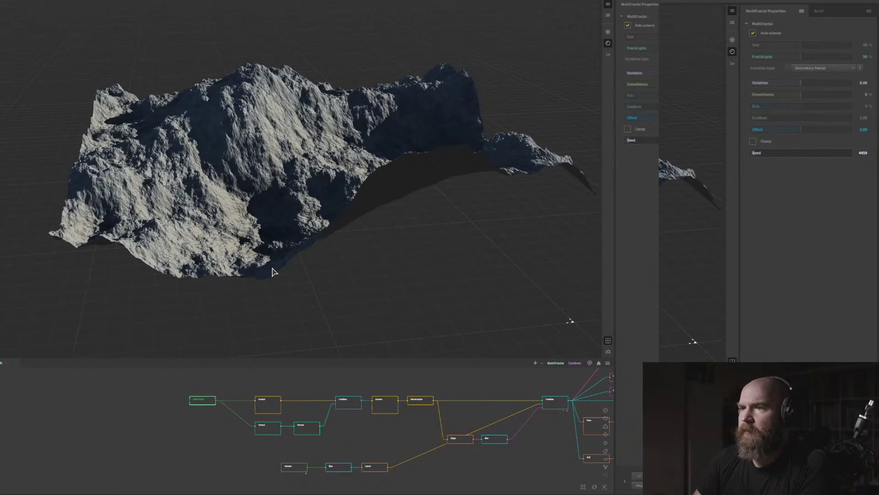
left_click_drag(272, 268, 272, 256)
left_click(793, 154)
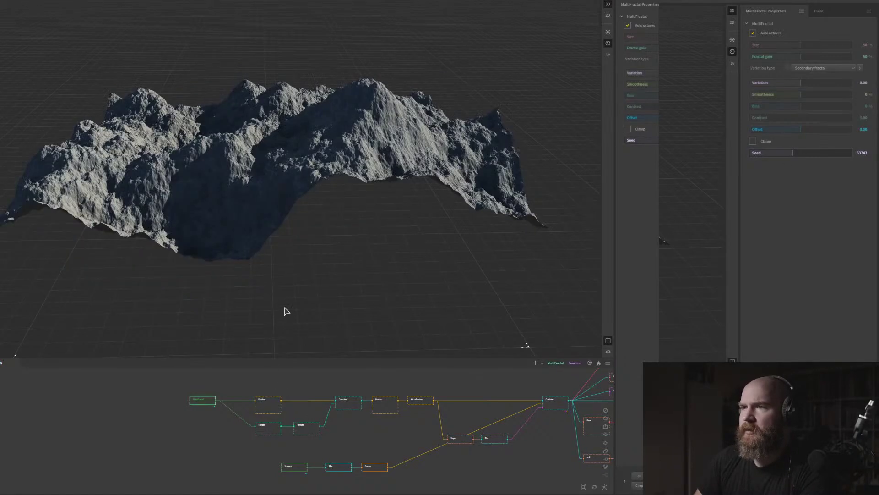
Preview the Screen Combine node built from the new MultiFractal seed and examine the terrain from another side
middle_click_drag(387, 418, 210, 421)
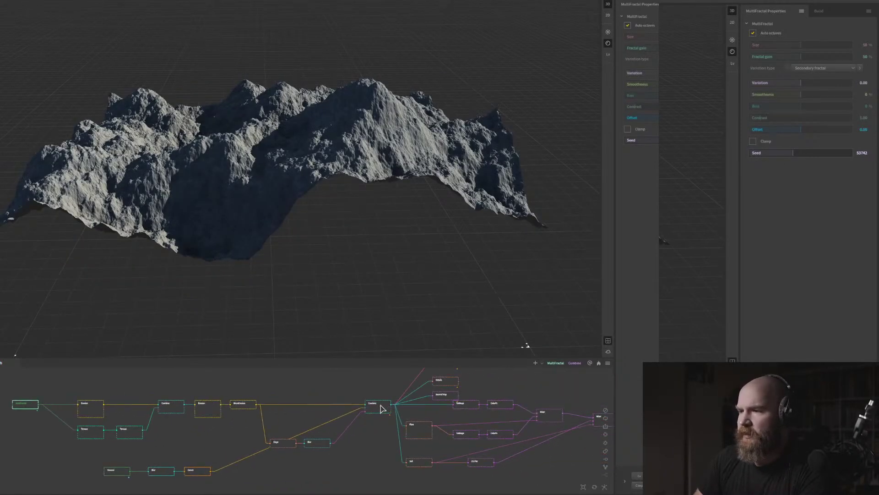
left_click(380, 405)
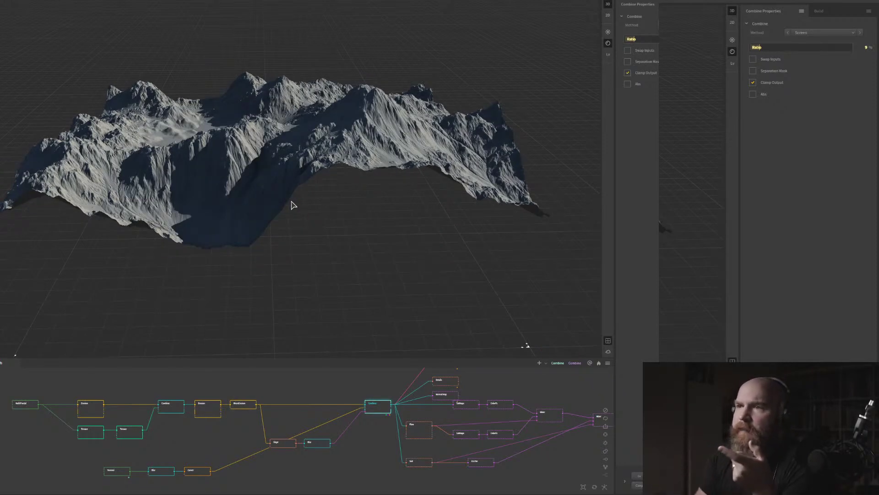
left_click_drag(294, 200, 326, 200)
scroll(349, 216, "up", 2)
scroll(349, 215, "down", 3)
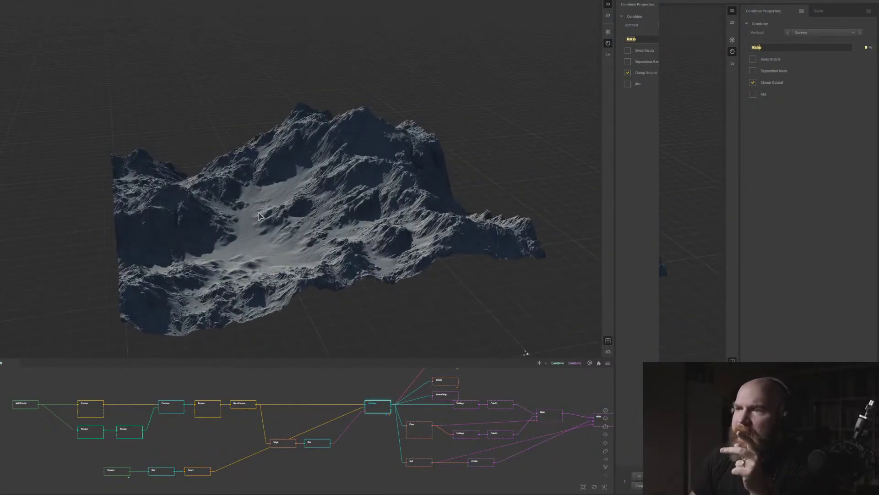
scroll(259, 215, "up", 5)
scroll(259, 216, "down", 8)
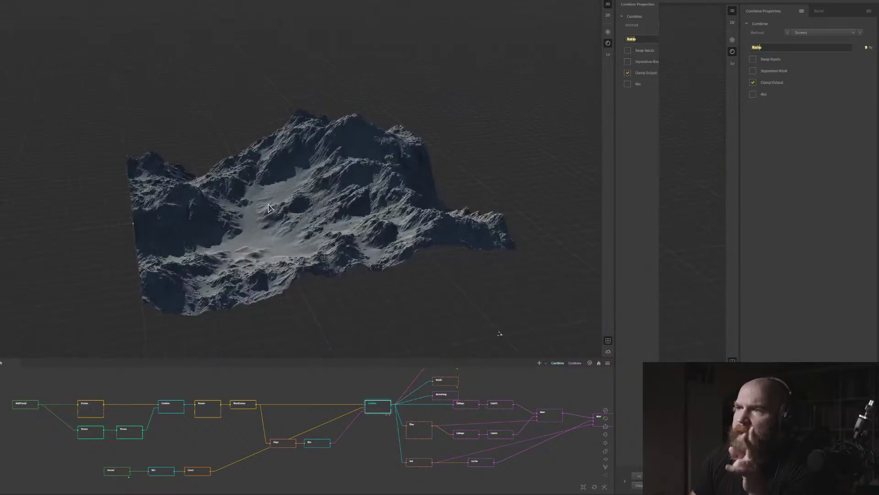
mouse_move(271, 208)
left_mouse_down()
mouse_move(248, 193)
mouse_move(273, 197)
left_mouse_up()
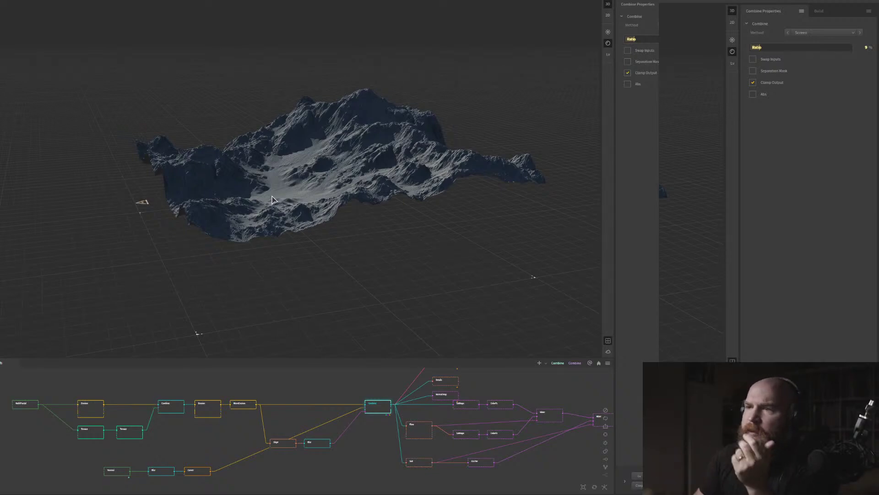
Inspect the central valley and surrounding slopes of the combined terrain, both close up and as a whole
scroll(242, 223, "up", 5)
scroll(248, 222, "up", 5)
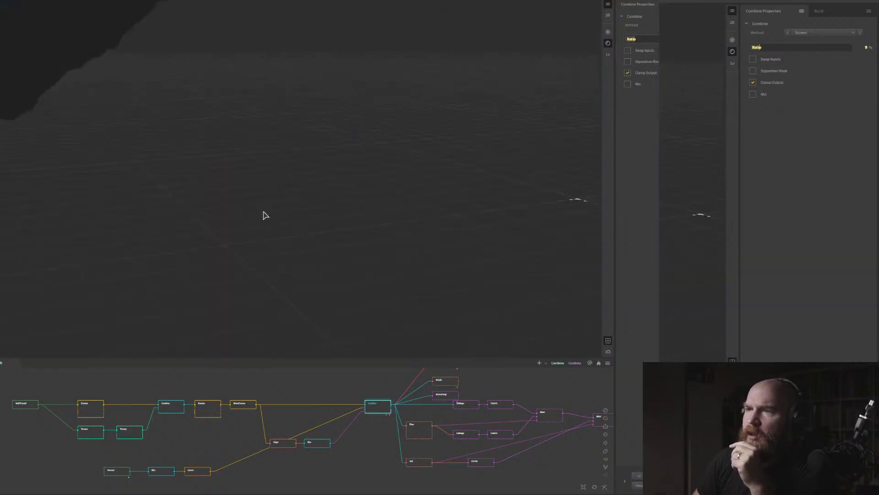
scroll(165, 215, "down", 6)
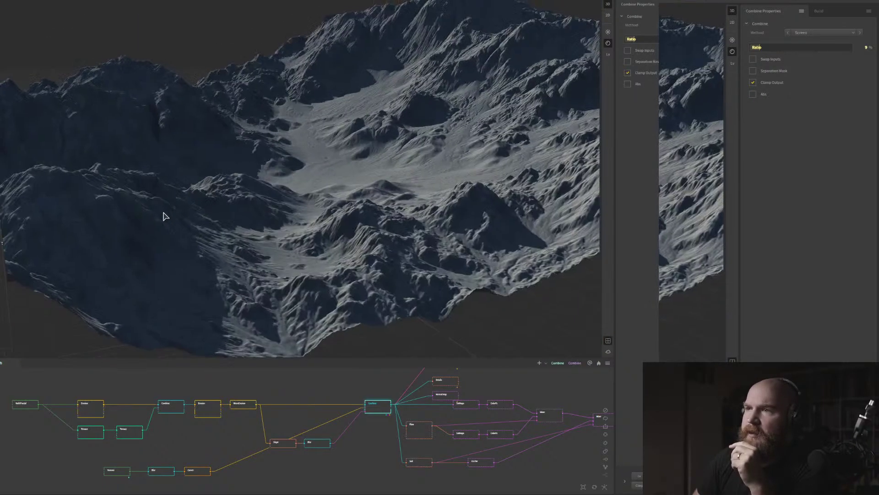
left_click_drag(289, 190, 335, 194)
scroll(318, 192, "down", 3)
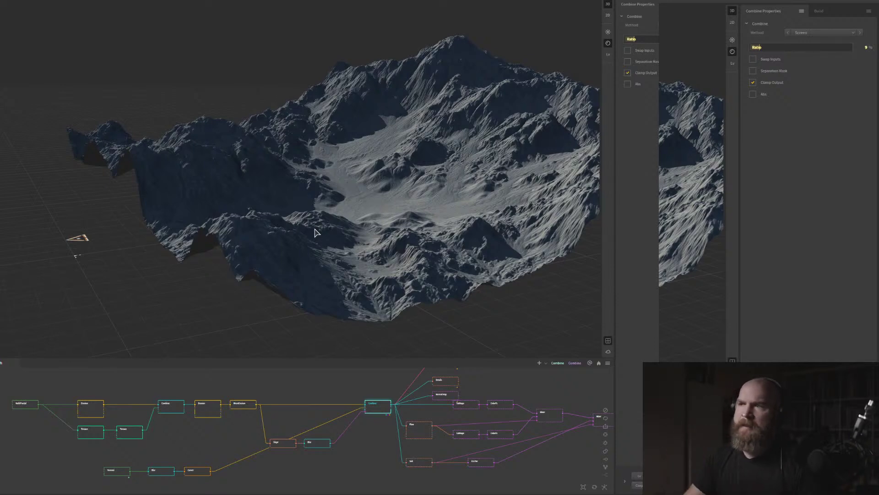
left_click_drag(318, 202, 337, 188)
middle_click_drag(363, 174, 275, 206)
scroll(363, 178, "up", 6)
scroll(363, 182, "down", 8)
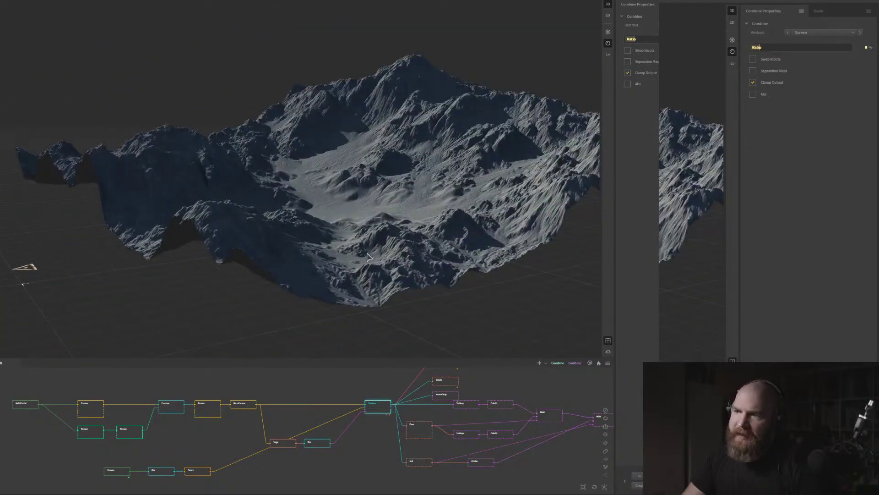
Examine the eroded foreground ridges and valley floor of the combined terrain at close range
scroll(435, 254, "up", 5)
scroll(435, 254, "down", 4)
scroll(409, 251, "up", 1)
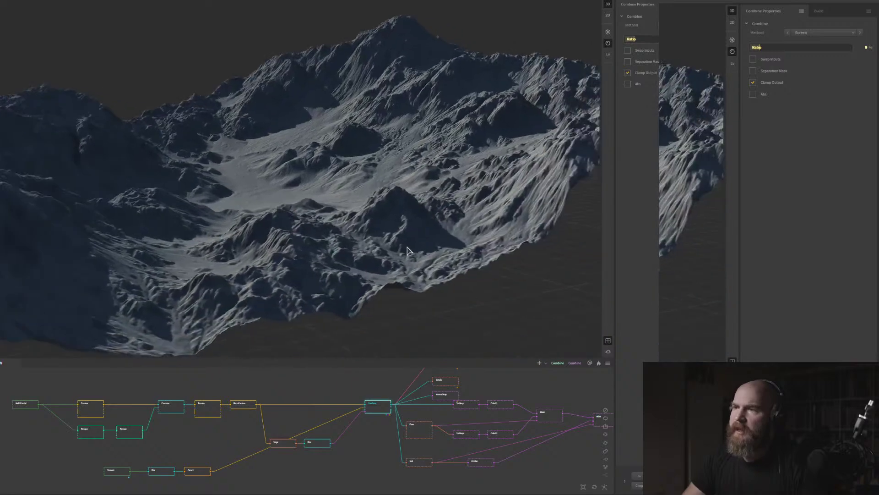
scroll(350, 231, "up", 3)
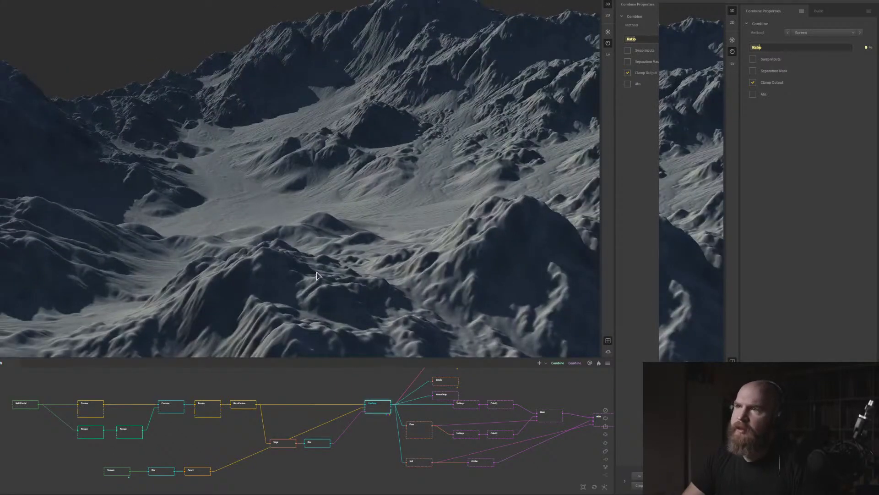
scroll(314, 273, "down", 4)
scroll(311, 270, "up", 4)
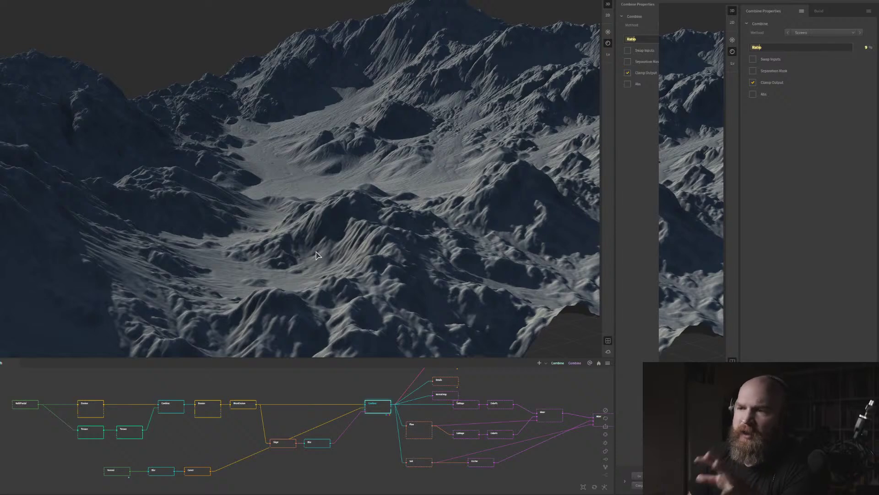
Close both Gaea terrain scenes without saving their changes and shift the Instagram browser window slightly
left_click(874, 2)
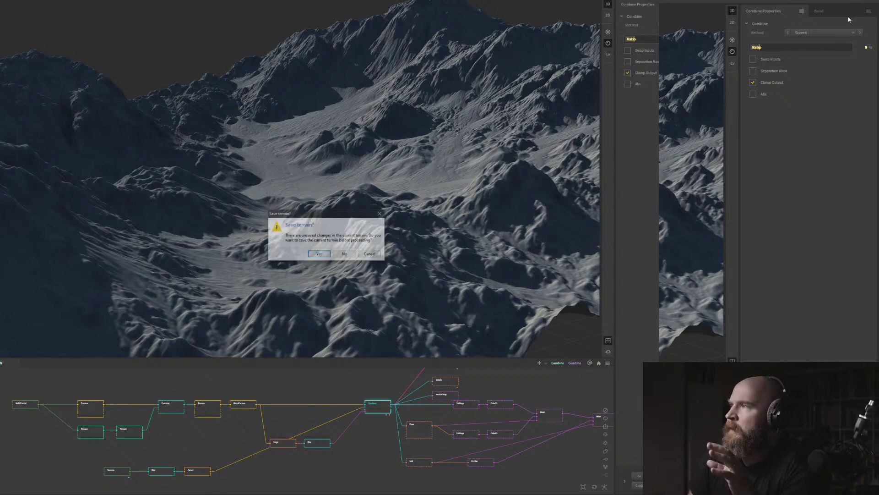
left_click(344, 254)
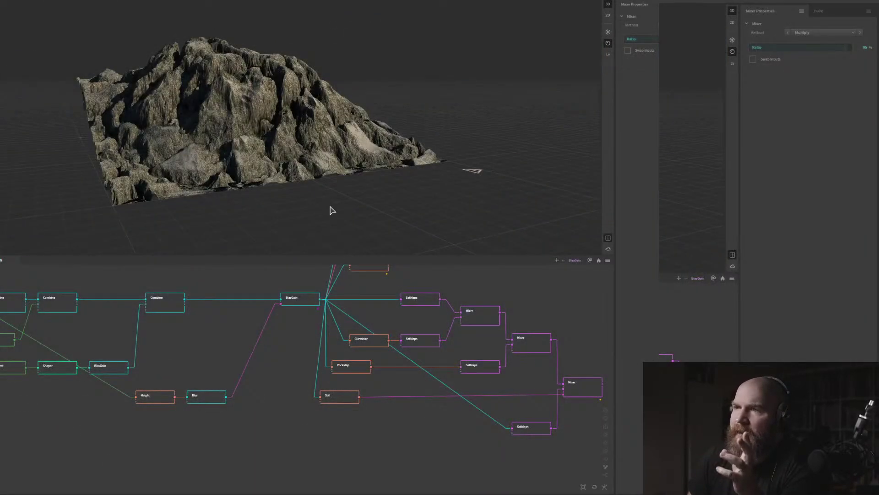
left_click_drag(331, 206, 266, 205)
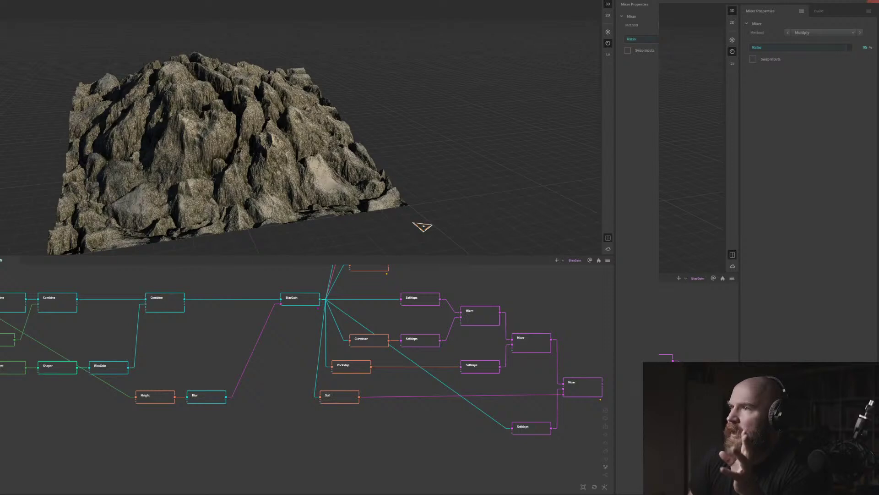
left_click(875, 2)
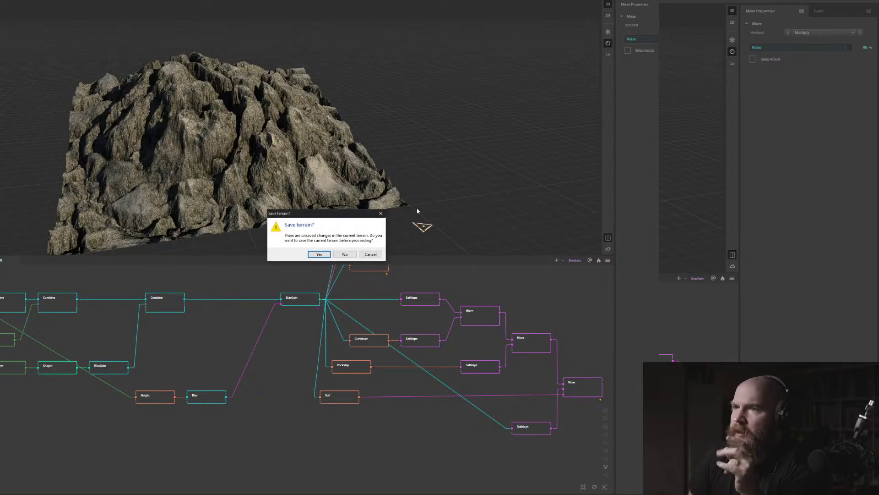
left_click(345, 254)
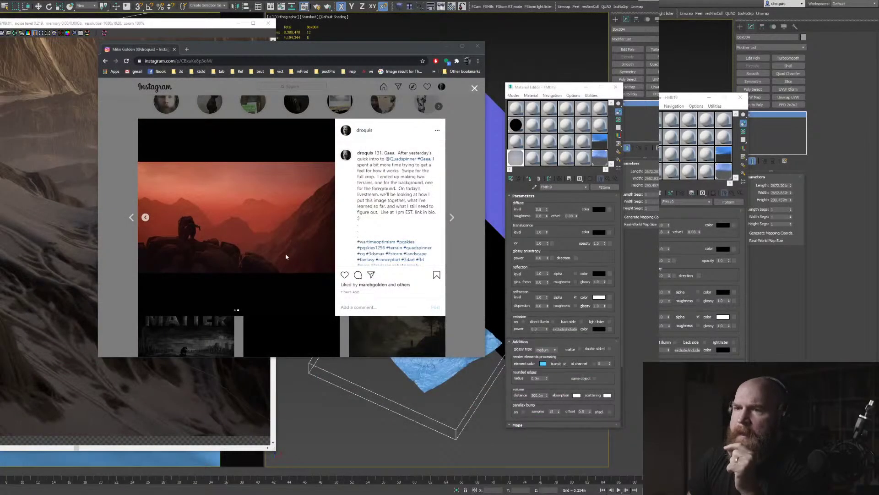
left_click_drag(440, 47, 443, 60)
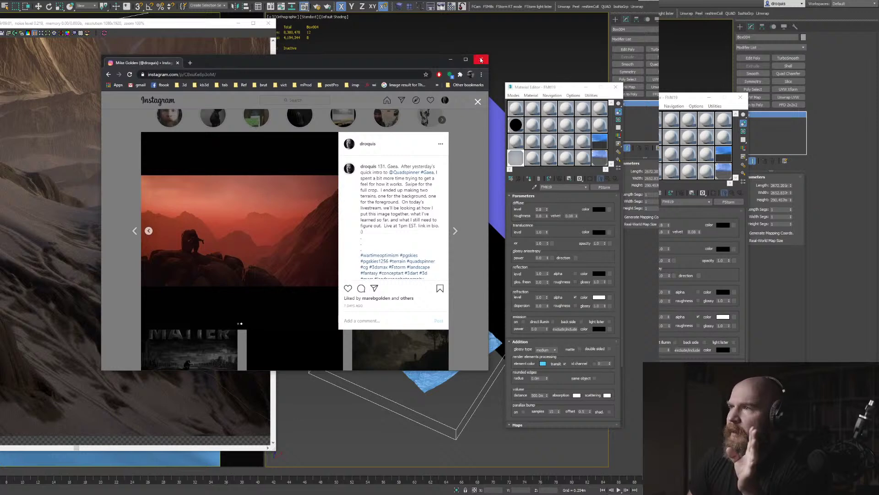
Close the Instagram browser window and examine the render's foreground slopes and distant cliffs, both close up and as a whole
left_click(481, 59)
scroll(137, 293, "down", 3)
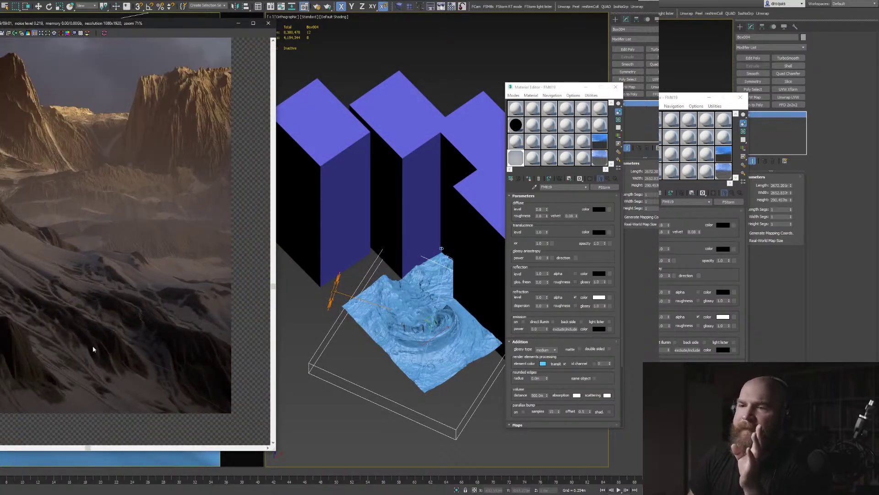
scroll(92, 330, "up", 3)
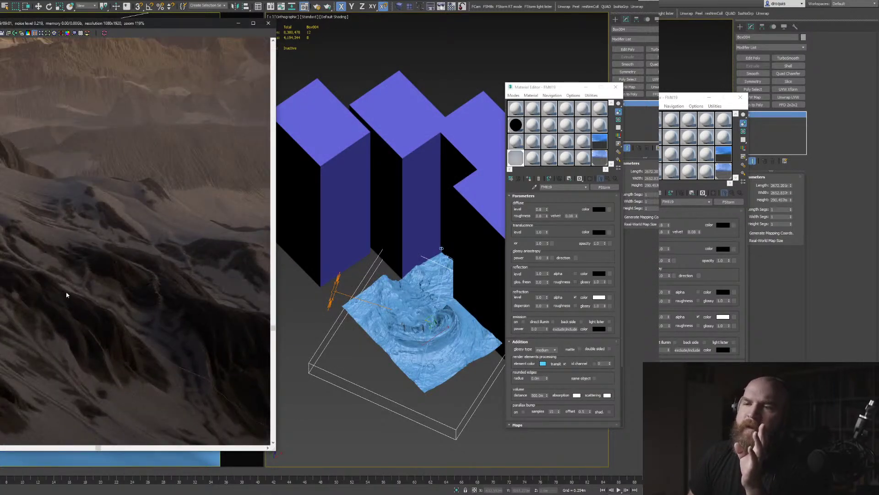
scroll(105, 288, "down", 3)
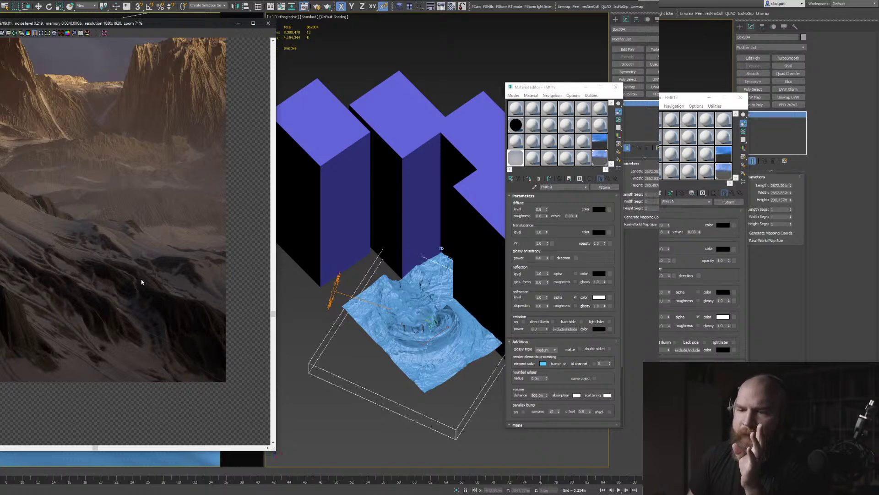
middle_click_drag(136, 235, 135, 294)
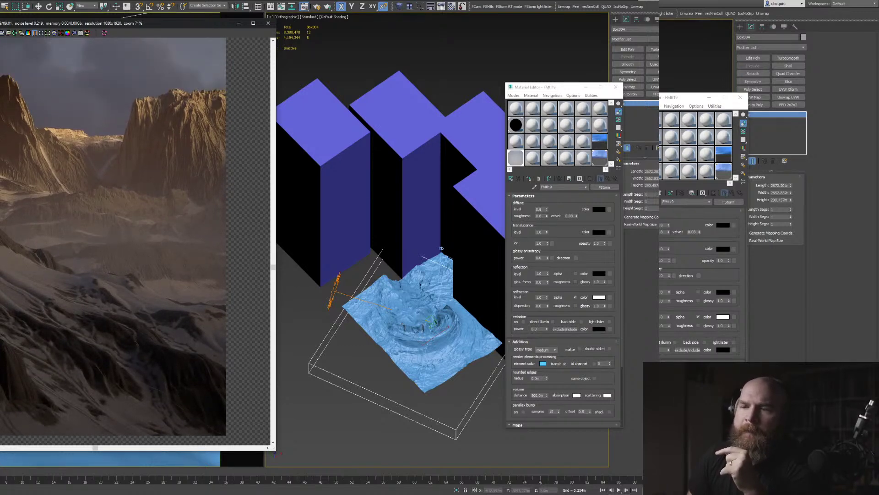
scroll(103, 282, "up", 6)
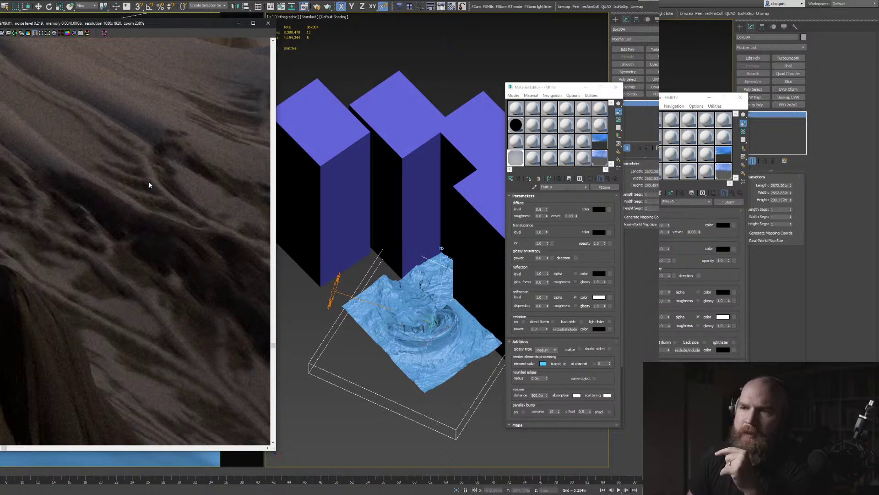
scroll(124, 242, "down", 6)
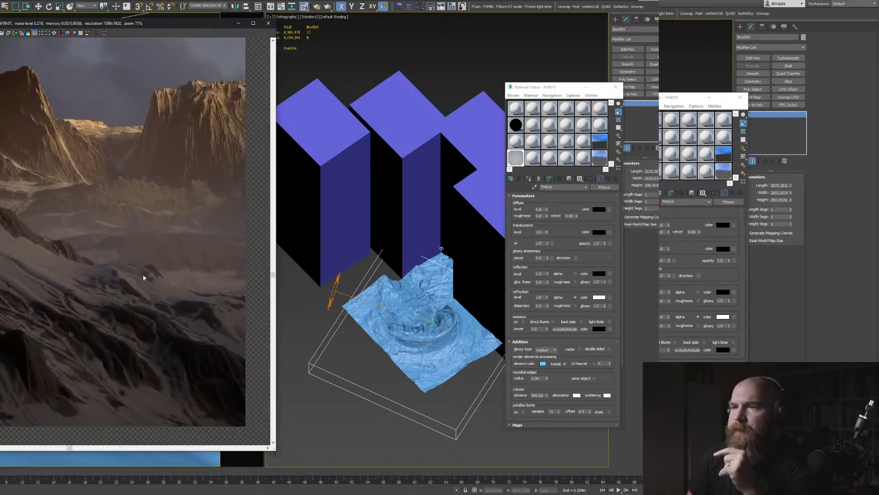
middle_click_drag(143, 278, 115, 293)
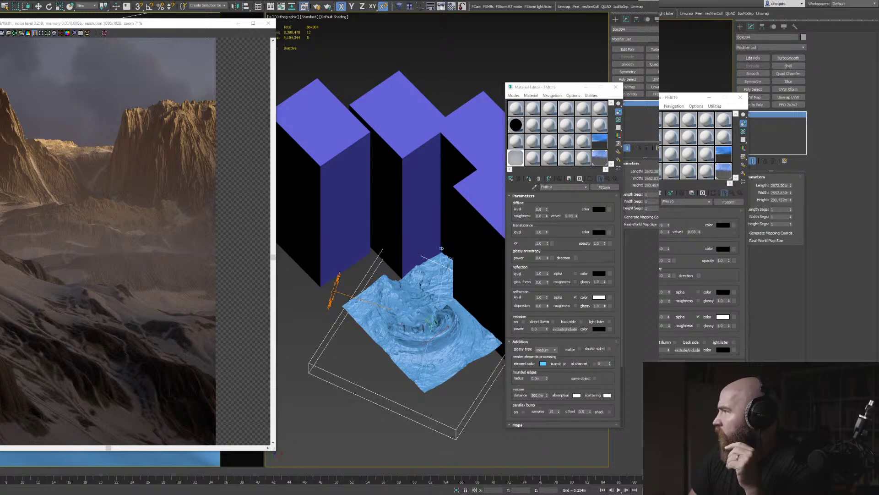
Open the Medium article "The Making of Gaea's Hero Image" in an enlarged browser window and maximize it
left_click_drag(878, 110, 269, 76)
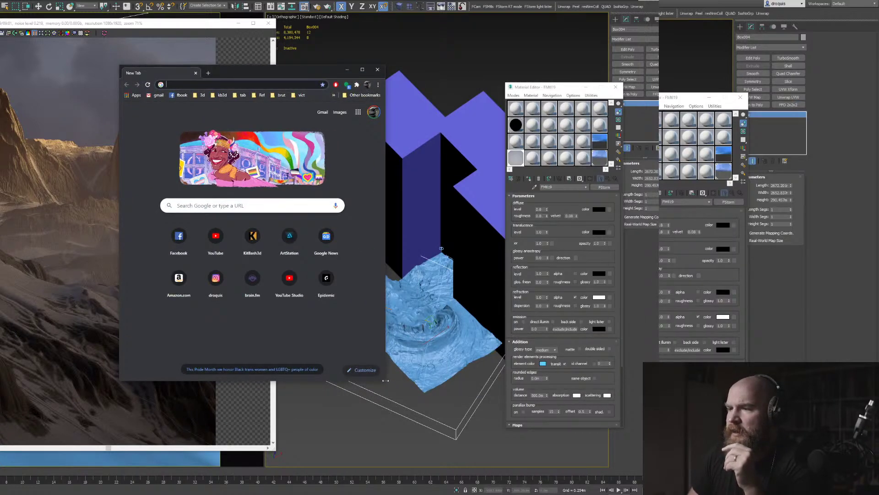
left_click_drag(385, 383, 622, 451)
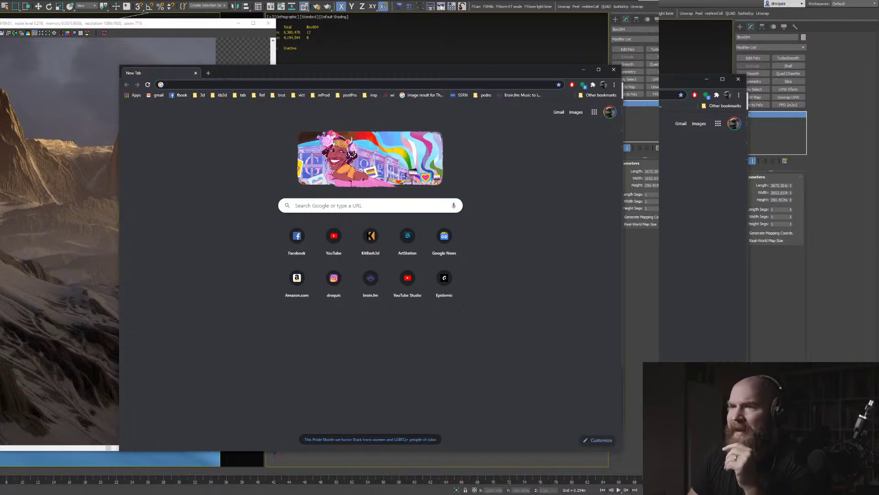
left_click(223, 85)
type("medium")
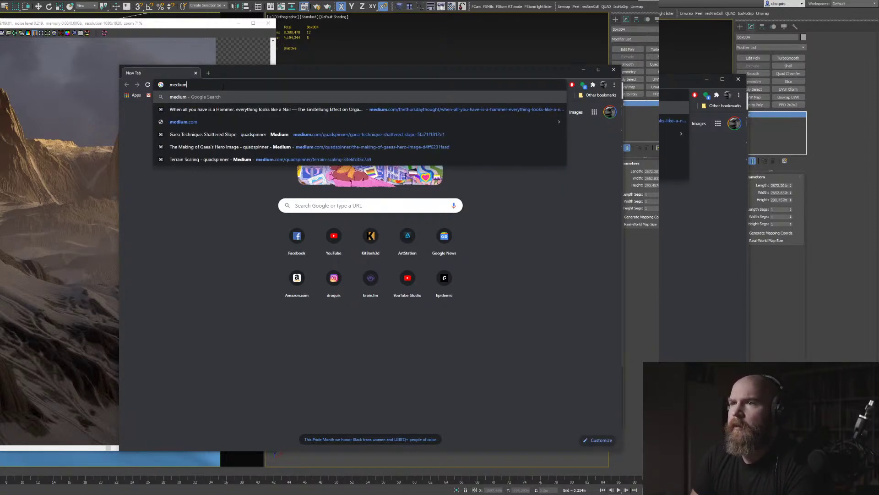
key("Down")
key("Down")
key("Down")
key("Down")
key("Return")
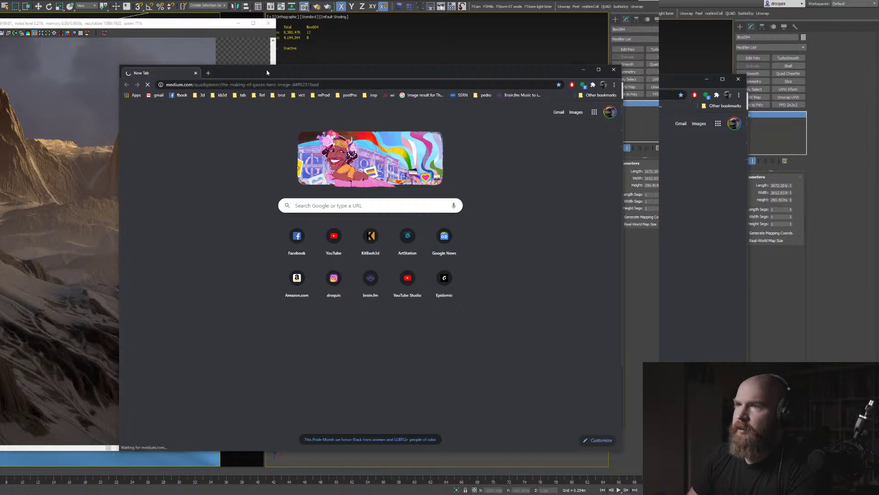
left_click_drag(268, 73, 152, 30)
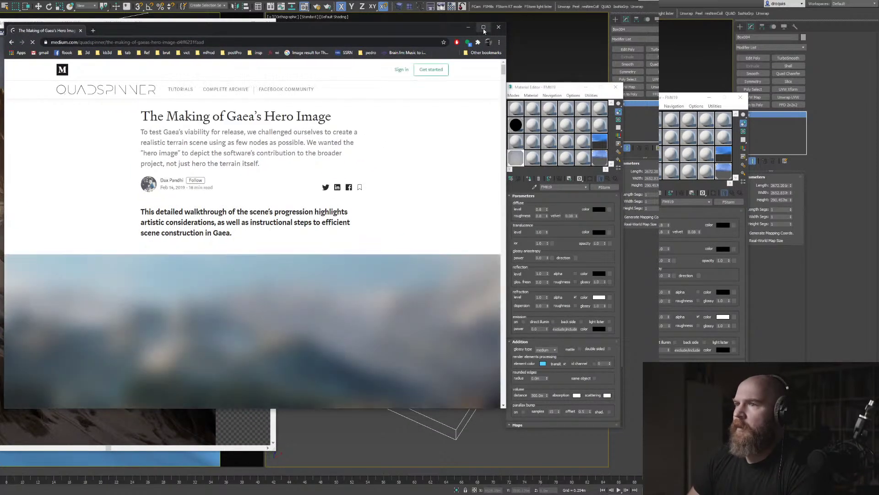
left_click(483, 28)
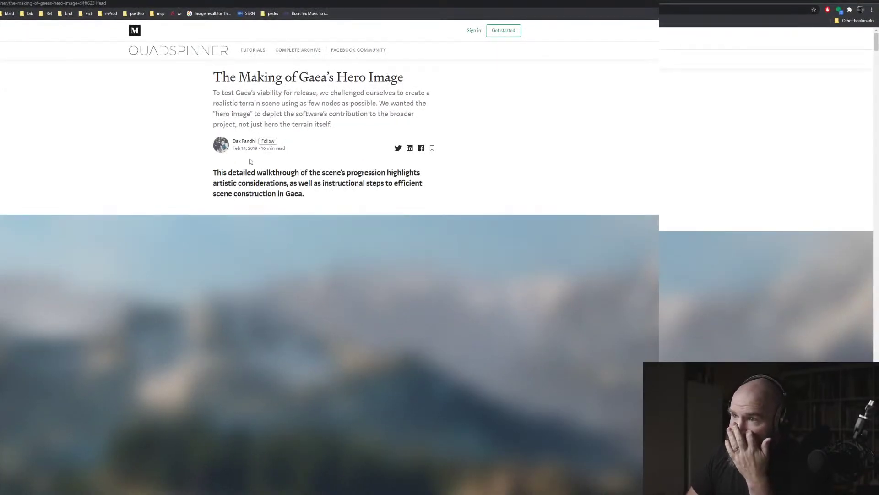
Read through the article's hero image, terrain concept and Foreground Terrain sections, including the base terrain node screenshots
scroll(211, 195, "down", 3)
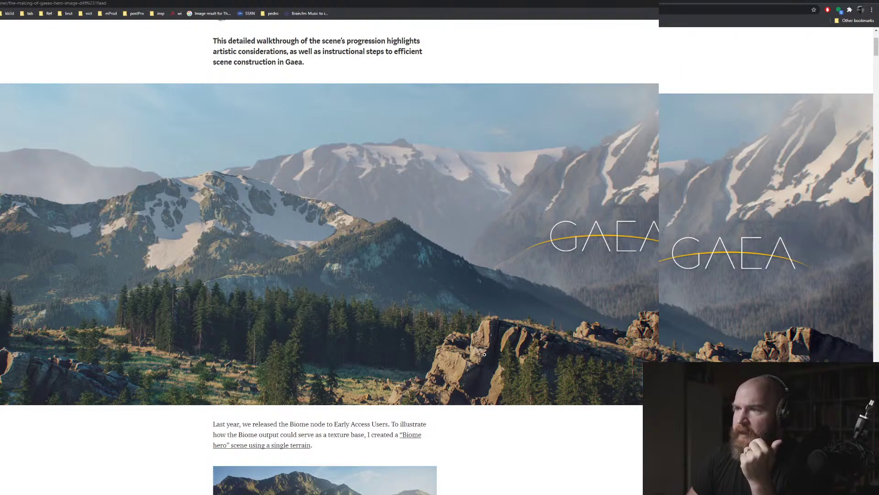
scroll(485, 357, "down", 8)
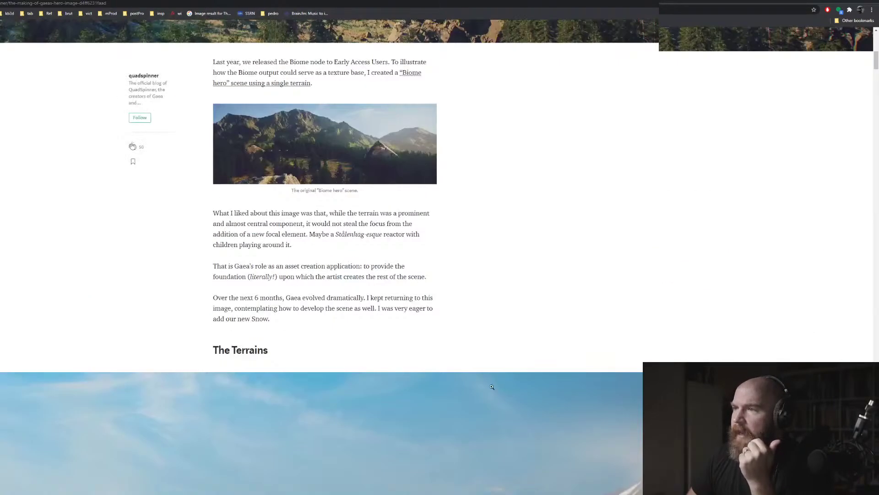
scroll(420, 387, "down", 17)
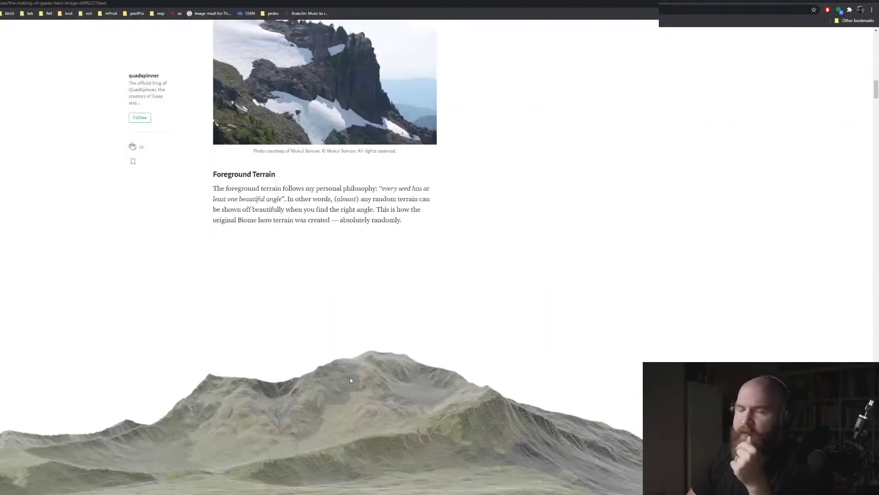
scroll(350, 380, "down", 7)
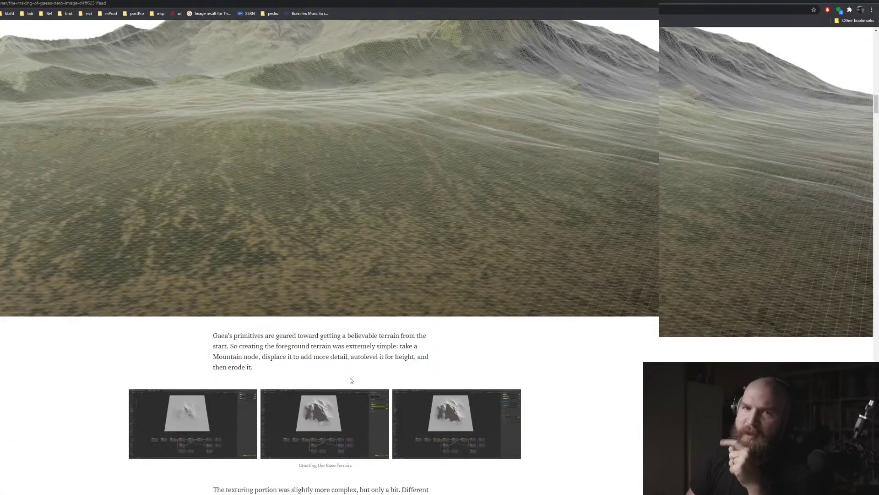
scroll(478, 193, "up", 19)
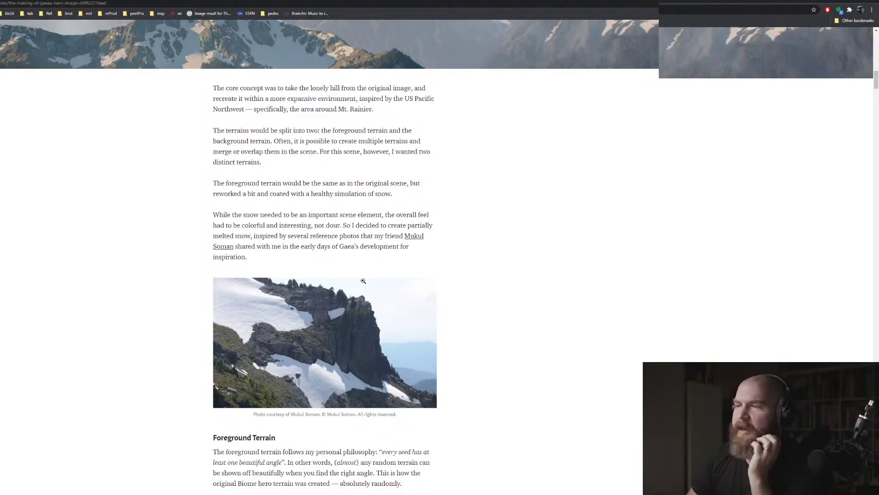
scroll(364, 279, "up", 16)
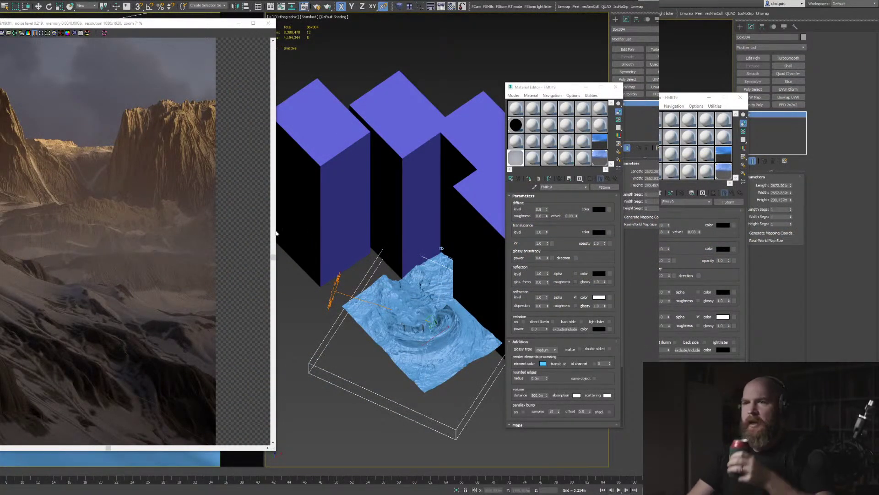
Close the render window, switch to the snowy Gaea terrain and inspect its cliffs and valley floor from several angles
left_click(268, 23)
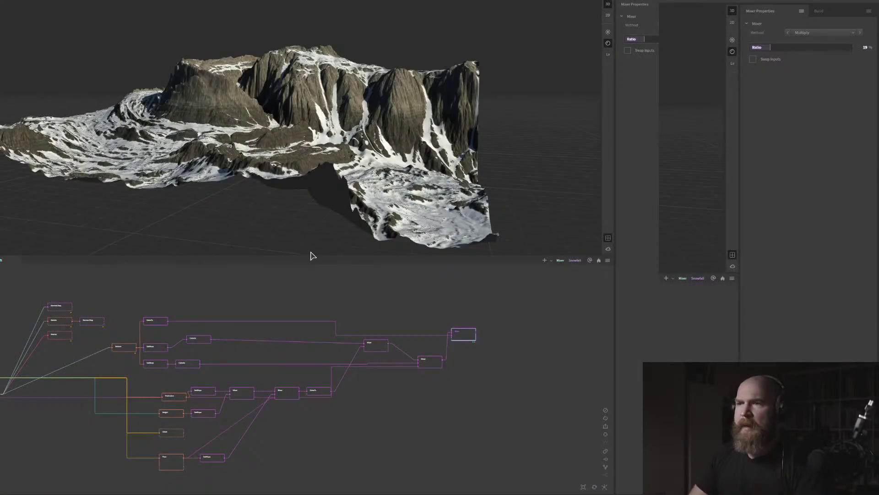
left_click_drag(254, 137, 255, 151)
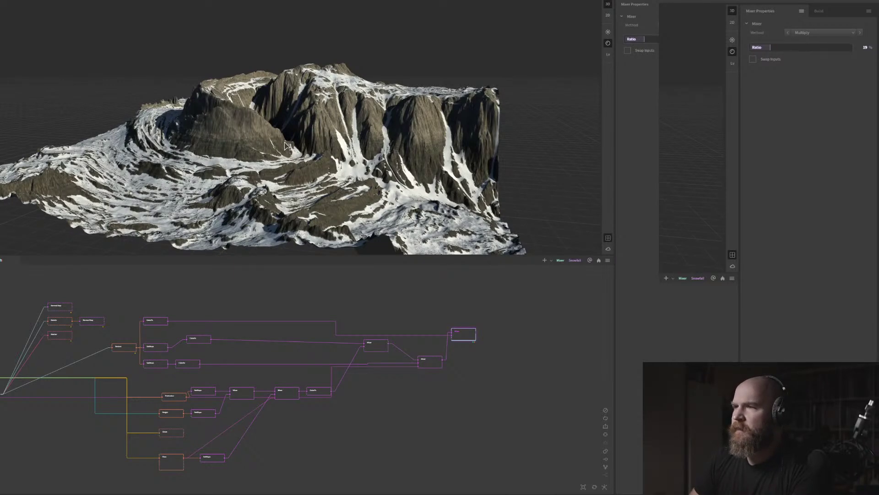
left_click_drag(279, 145, 239, 150)
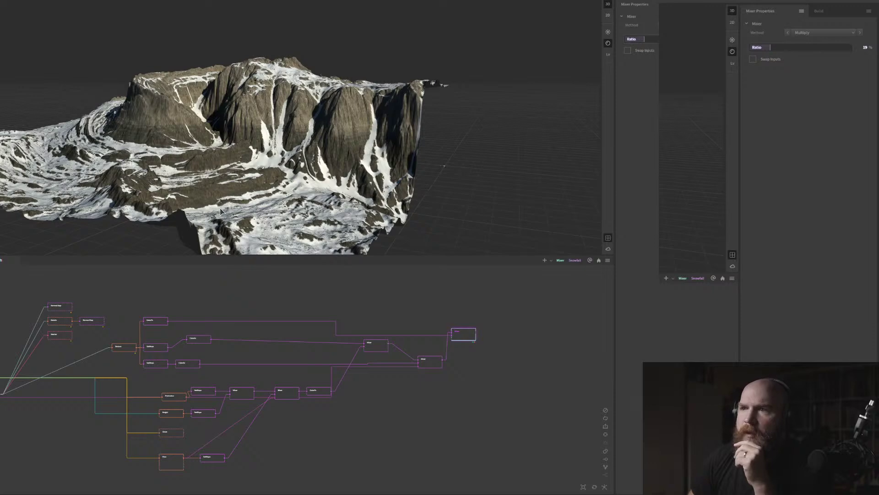
scroll(222, 211, "down", 2)
left_click_drag(221, 211, 234, 203)
left_click_drag(308, 176, 303, 177)
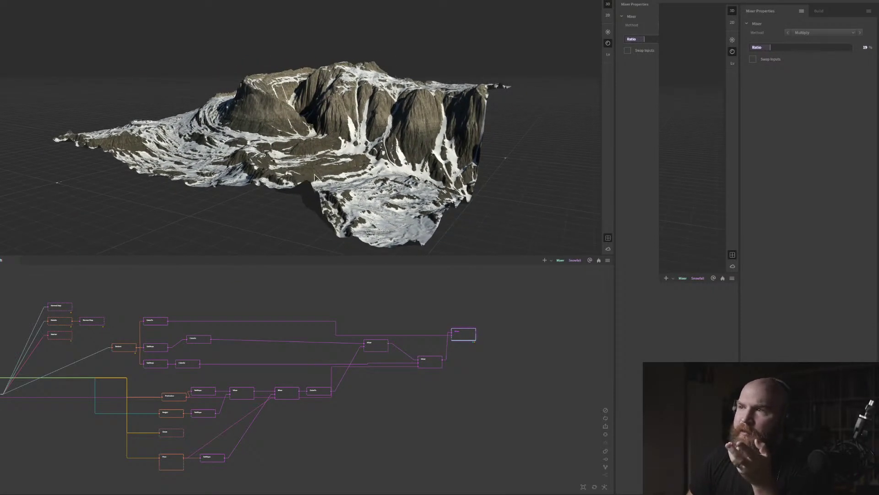
mouse_move(315, 174)
left_mouse_down()
mouse_move(310, 181)
mouse_move(308, 172)
left_mouse_up()
scroll(260, 176, "up", 5)
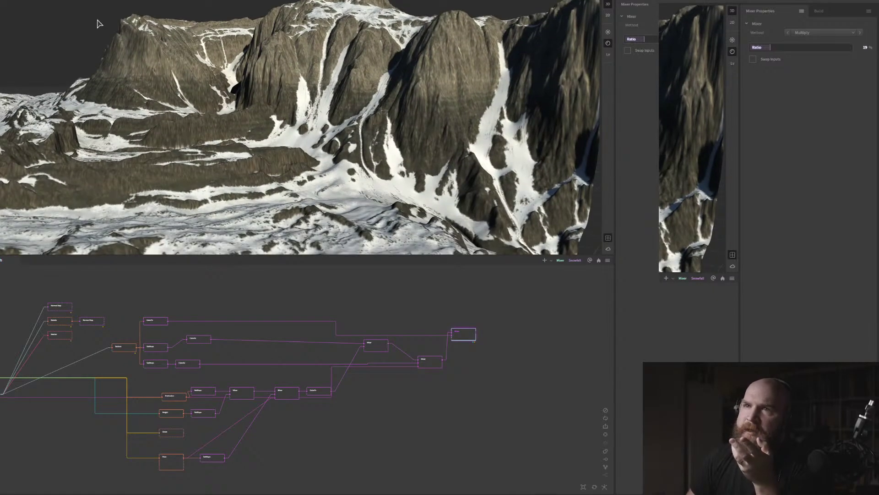
middle_click_drag(241, 141, 244, 129)
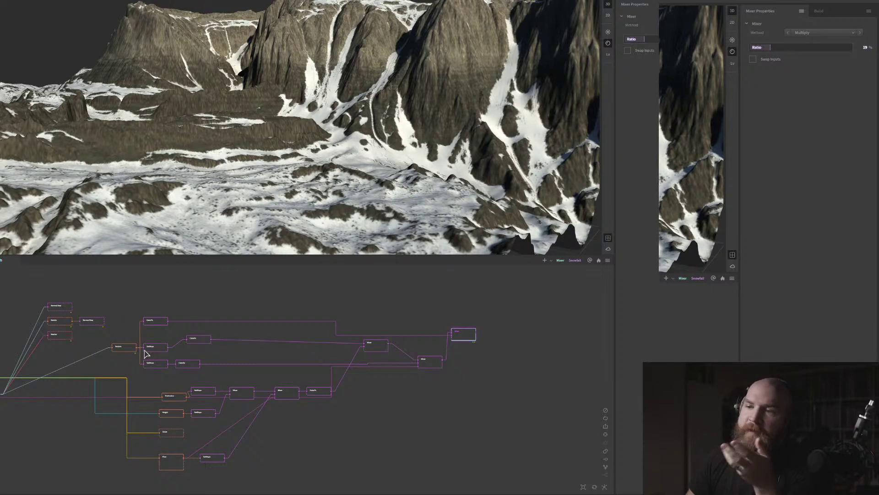
Review the snowy terrain's full node graph, enlarge the 3D viewport and view the whole terrain
middle_click_drag(153, 349, 333, 325)
scroll(286, 342, "down", 3)
middle_click_drag(255, 390, 278, 393)
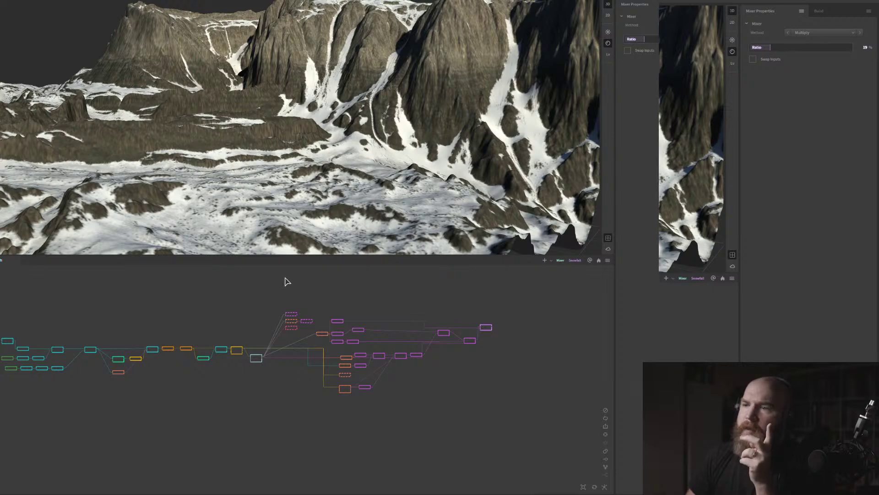
left_click_drag(298, 259, 295, 319)
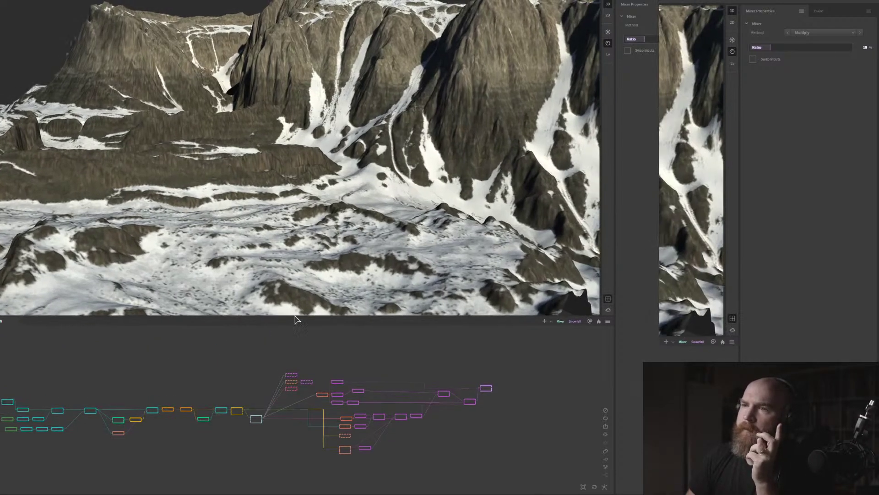
scroll(281, 247, "down", 5)
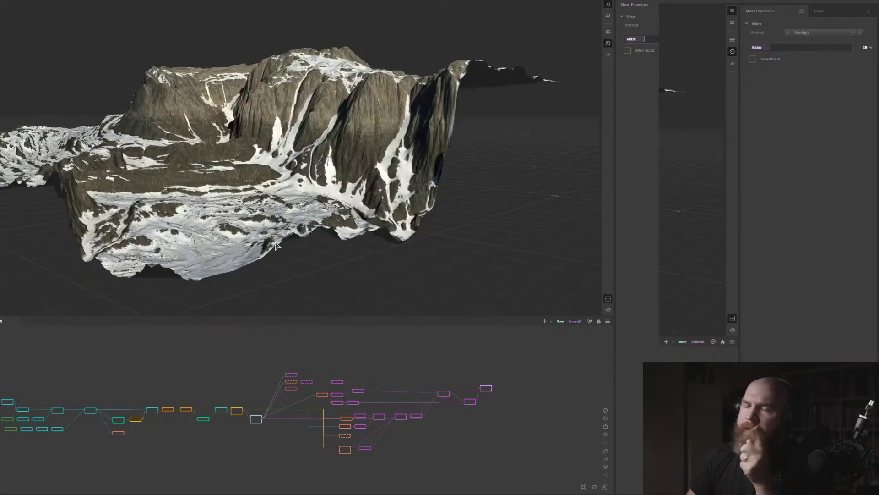
left_click_drag(258, 228, 269, 224)
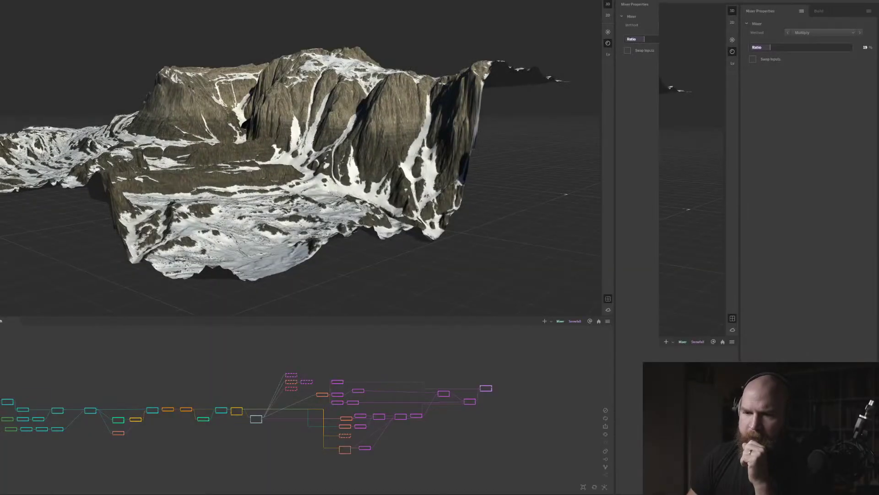
Start a new Gaea project in a separate instance and enlarge its 3D viewport
left_click(12, 480)
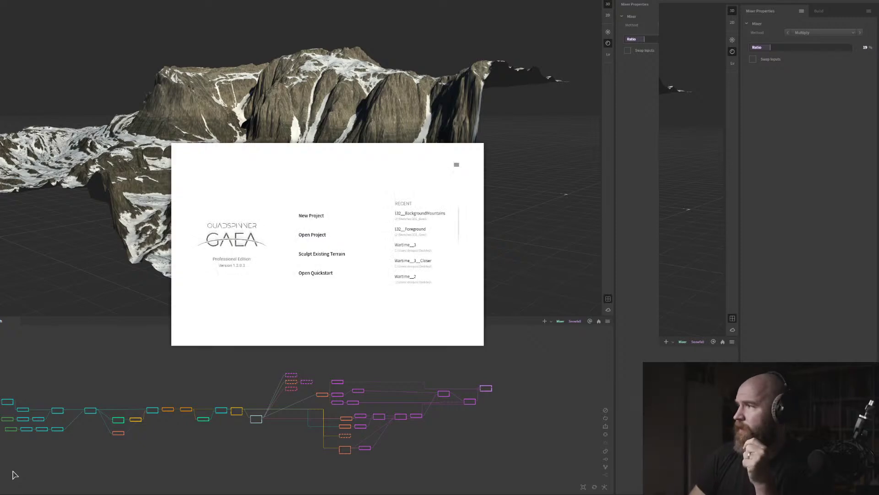
left_click(314, 214)
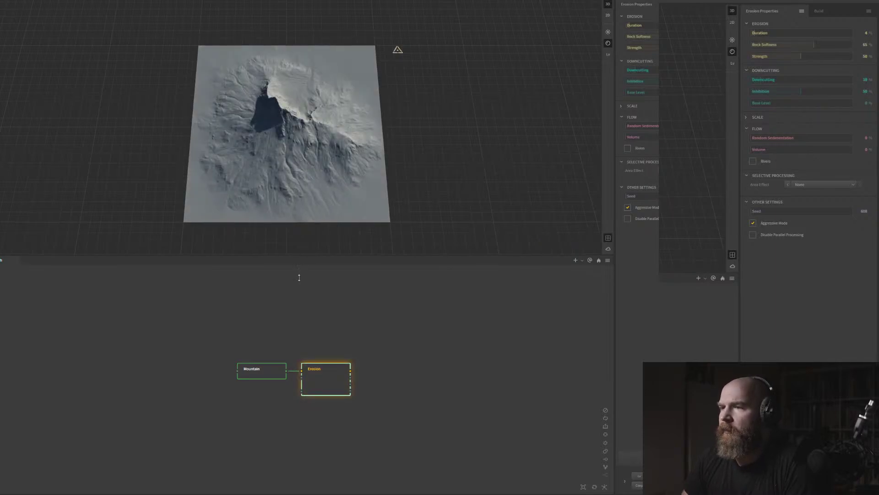
left_click_drag(300, 259, 308, 365)
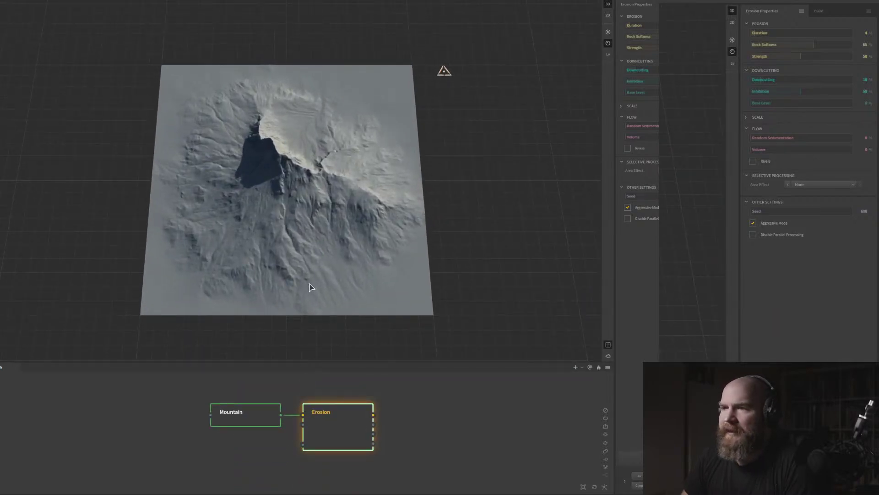
Examine the default eroded mountain from a low angle and make room beside the Mountain and Erosion nodes
left_click_drag(310, 287, 128, 210)
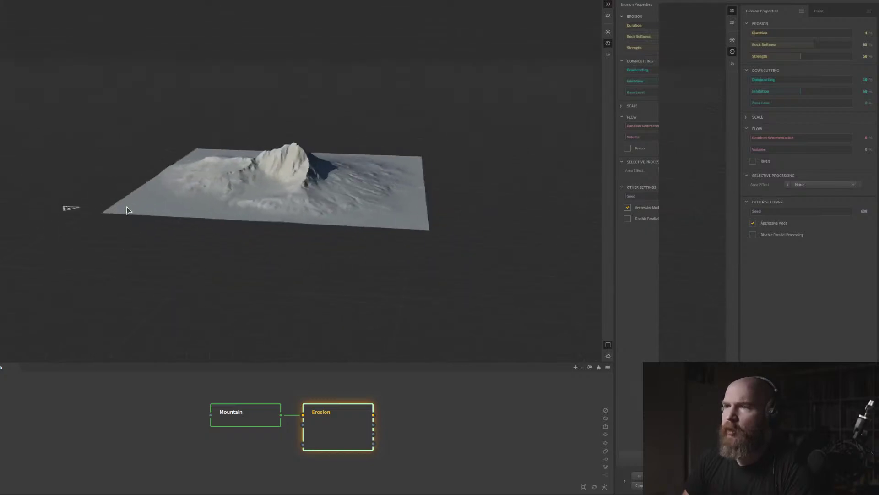
scroll(275, 177, "up", 10)
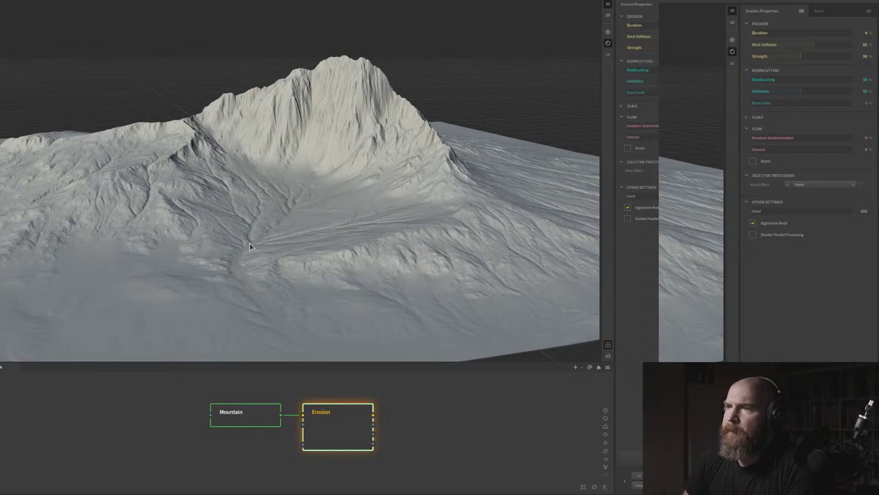
left_click_drag(244, 241, 264, 245)
middle_click_drag(409, 440, 260, 429)
left_click_drag(283, 276, 276, 271)
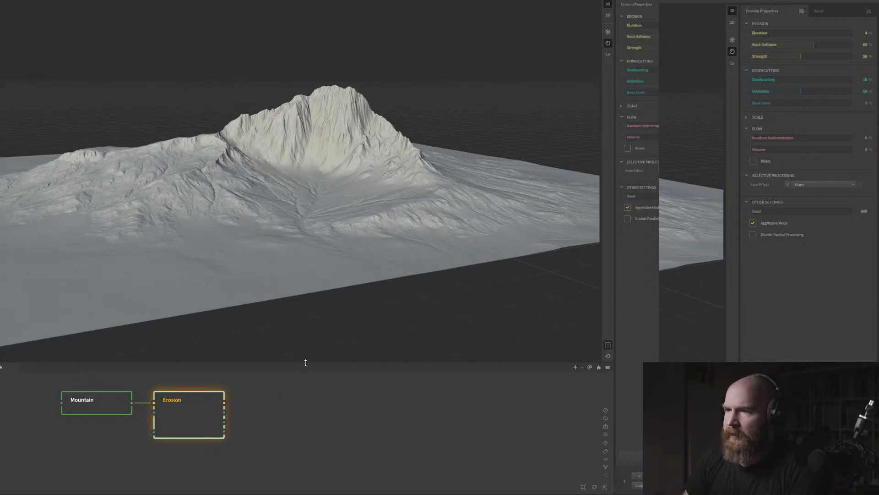
Adjust the viewport height and examine the eroded mountain's cliffs and valley up close and from low and high angles
left_click_drag(305, 363, 305, 329)
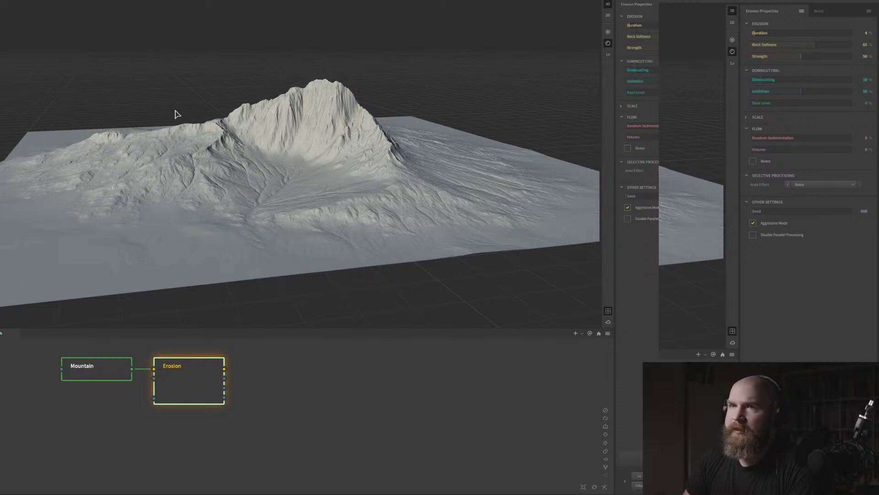
left_click_drag(268, 160, 281, 137)
scroll(282, 135, "up", 6)
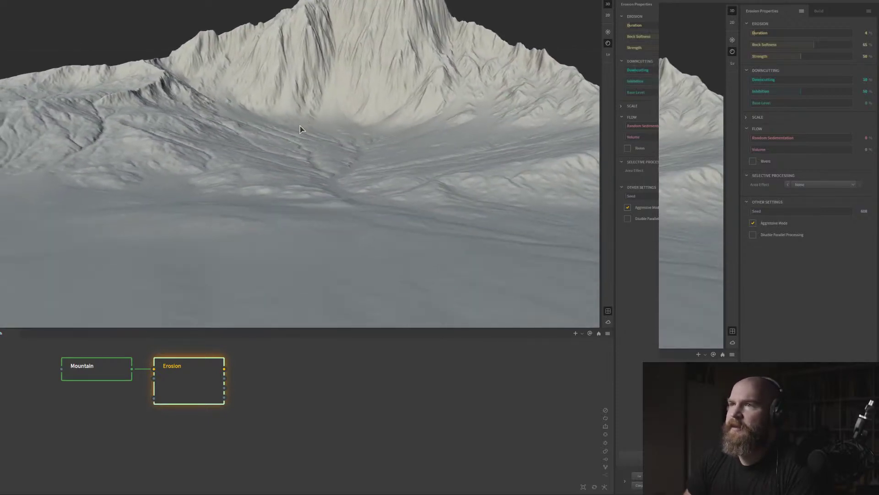
scroll(300, 134, "down", 8)
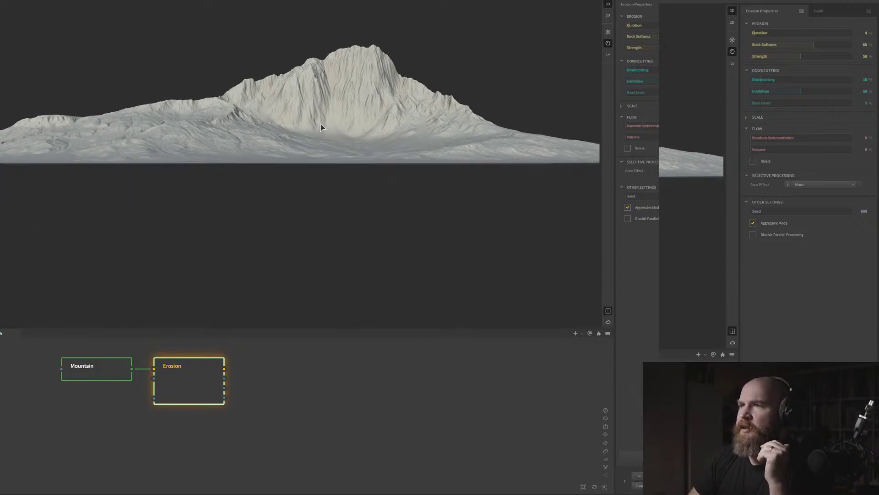
scroll(317, 122, "up", 3)
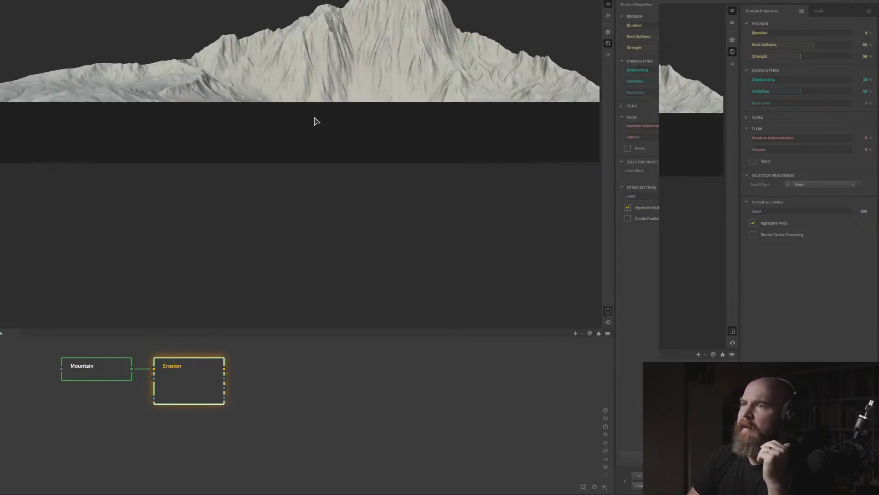
scroll(317, 116, "down", 3)
left_click_drag(316, 115, 316, 116)
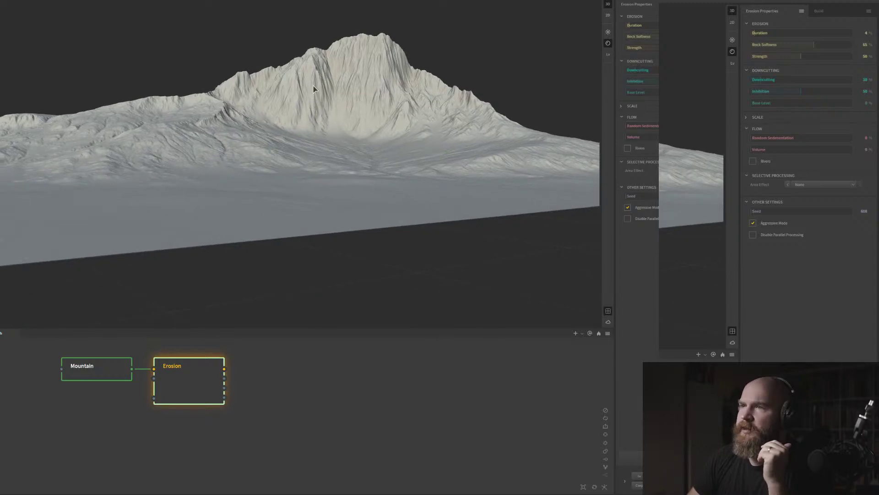
scroll(316, 158, "up", 3)
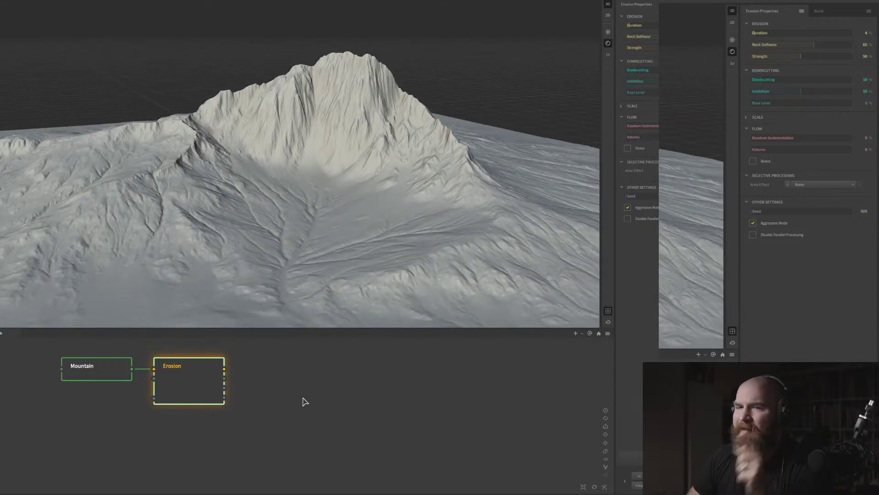
Add a Transform node after the Erosion node
middle_click_drag(312, 406, 290, 418)
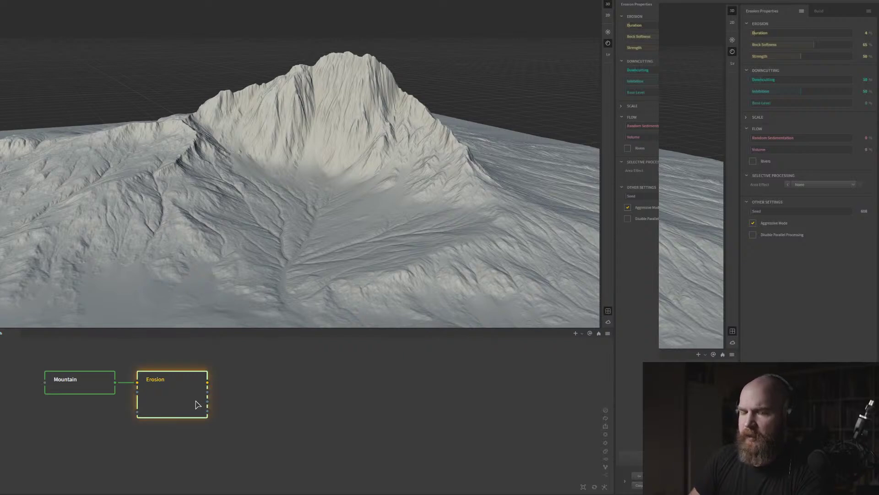
type("transf")
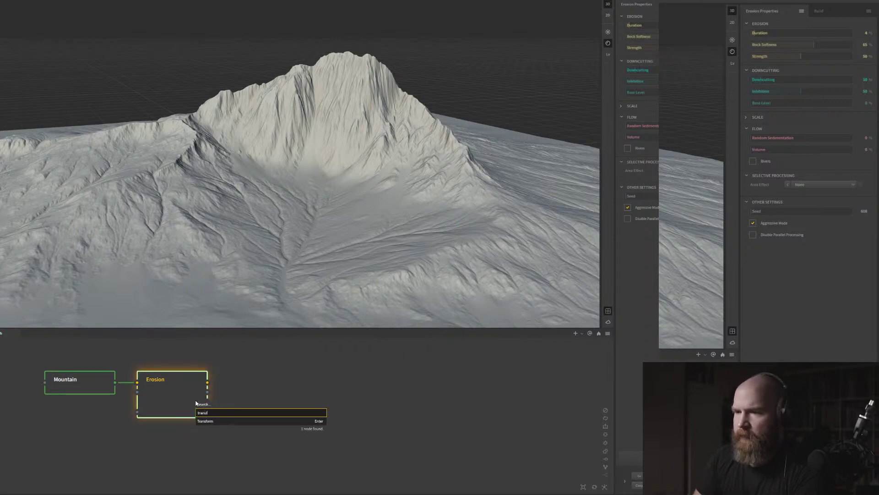
type("rom")
key("BackSpace")
type("orm")
key("Return")
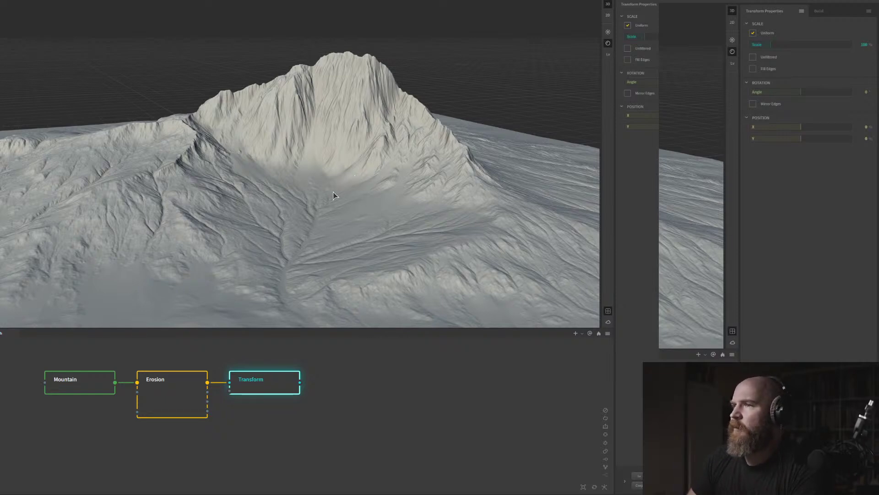
Try a uniform scale of 47% on the Transform node and view the mountain from low and high angles
left_click_drag(333, 191, 339, 238)
scroll(329, 199, "down", 5)
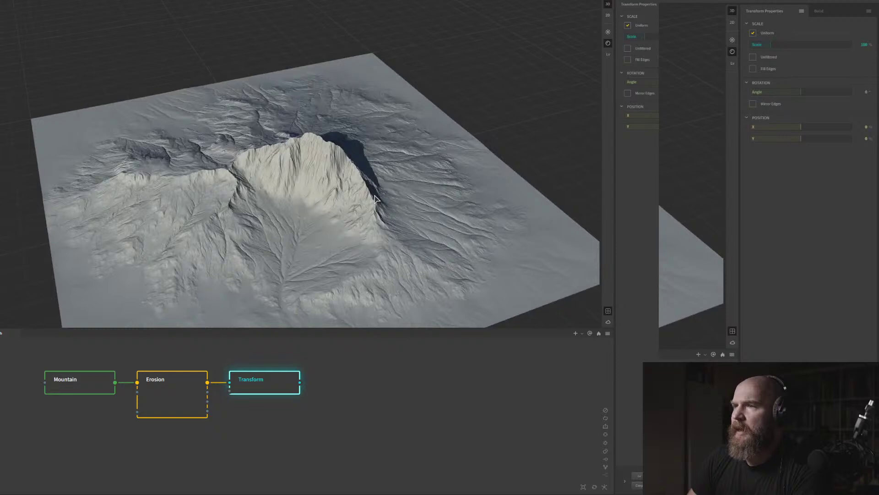
left_click(760, 46)
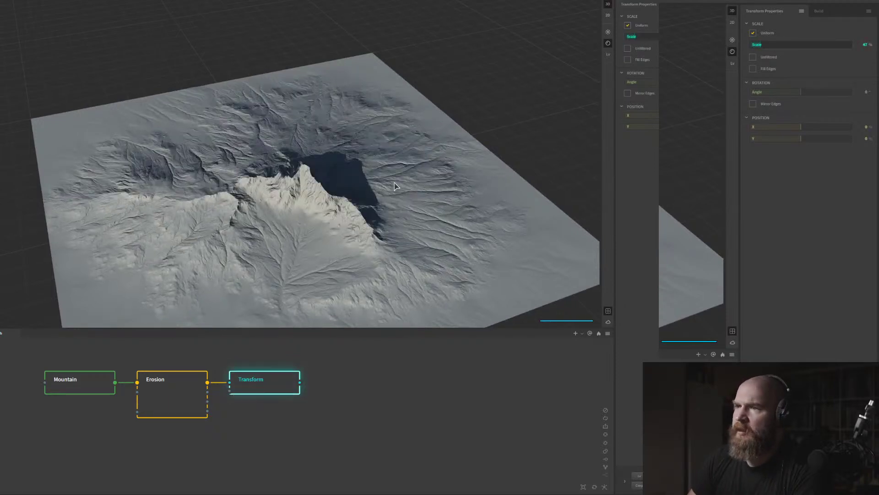
left_click_drag(232, 188, 234, 150)
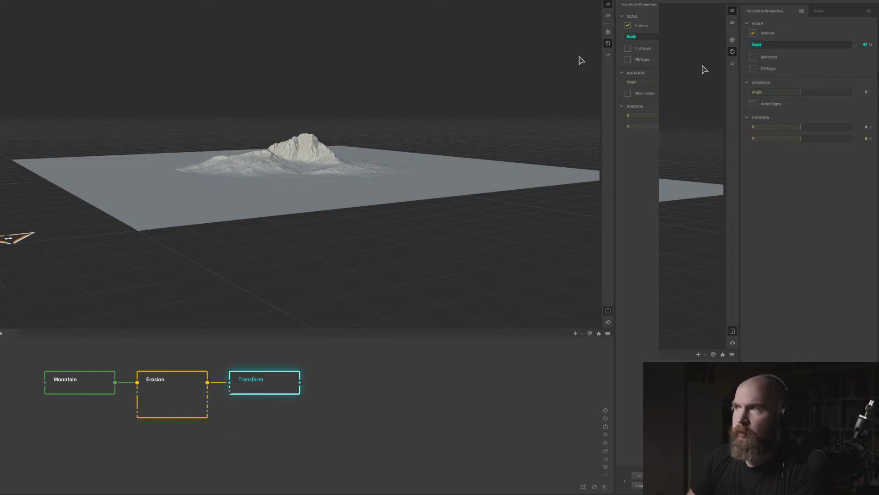
left_click_drag(315, 128, 307, 166)
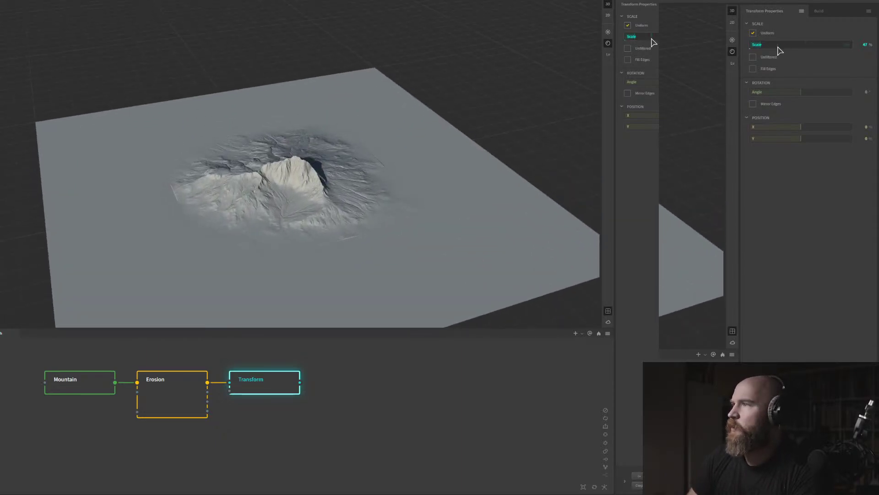
Increase the Transform node's uniform scale to 200% and further to 400%
mouse_move(780, 51)
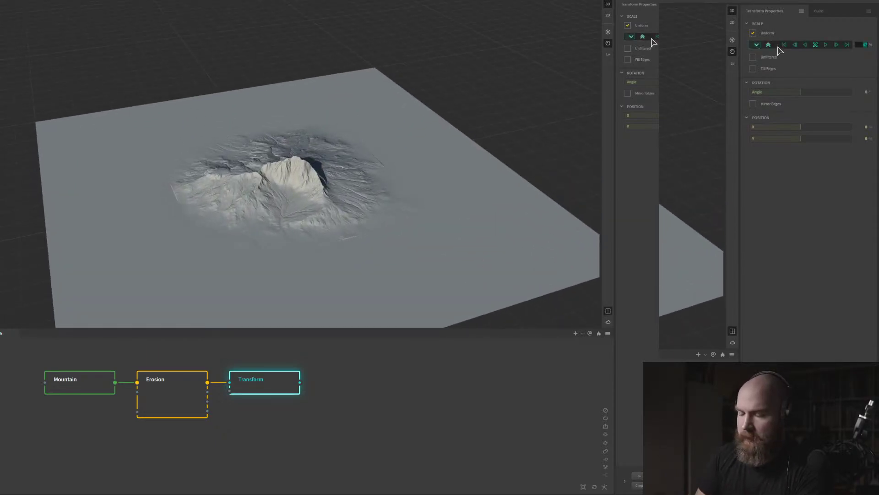
key("Return")
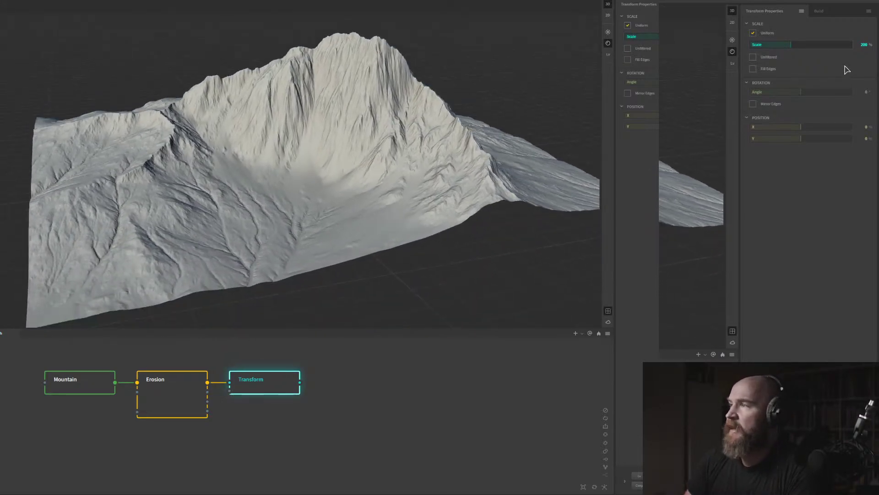
mouse_move(806, 48)
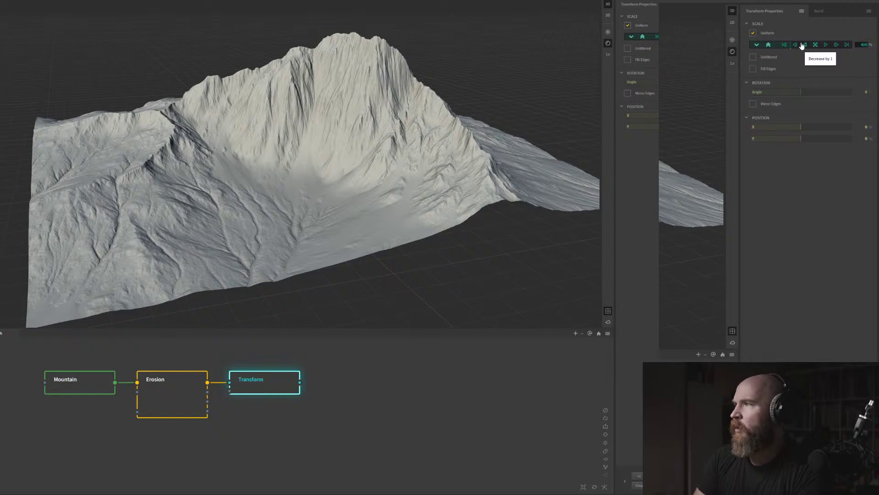
key("Return")
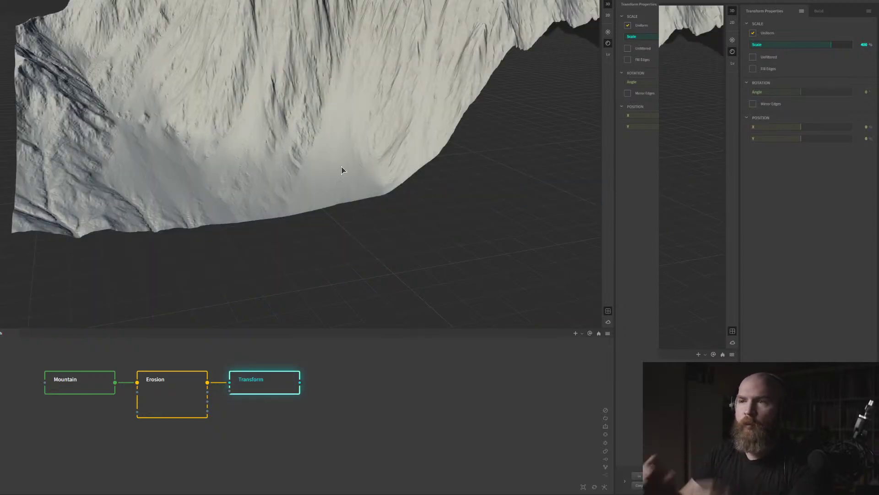
Examine the enlarged terrain's cliff face, flattened summit and cut-off edges from several heights and distances
scroll(336, 174, "down", 2)
left_click_drag(340, 134, 348, 91)
scroll(373, 35, "up", 5)
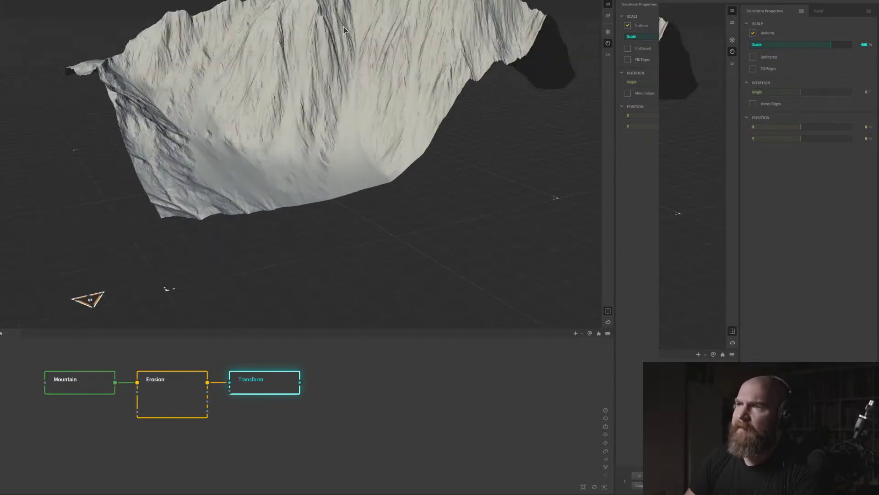
scroll(362, 62, "down", 5)
left_click_drag(361, 62, 354, 53)
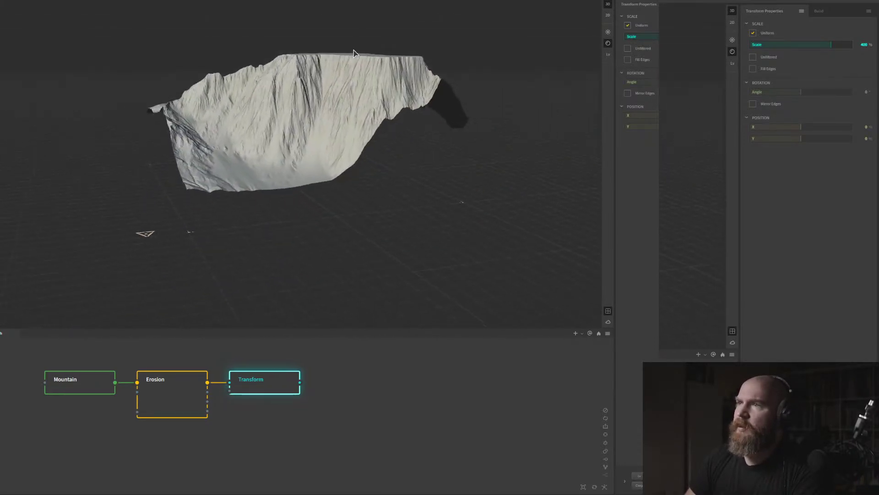
left_click_drag(320, 95, 316, 132)
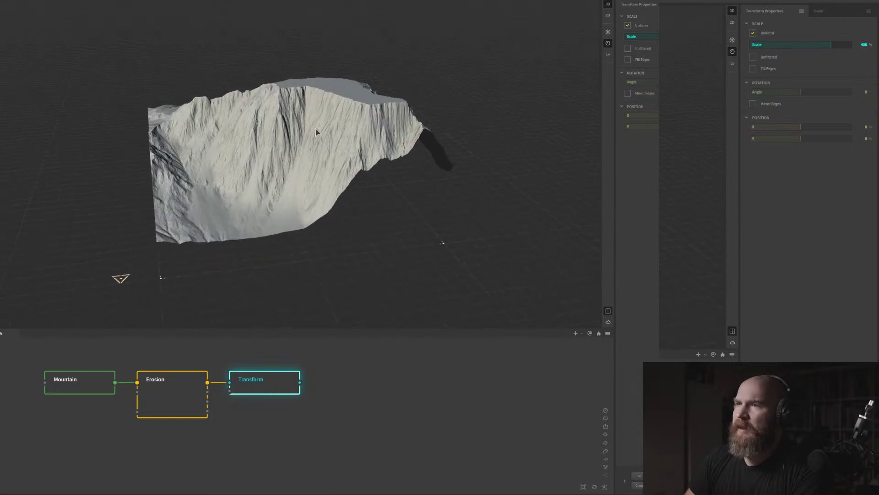
scroll(311, 96, "up", 3)
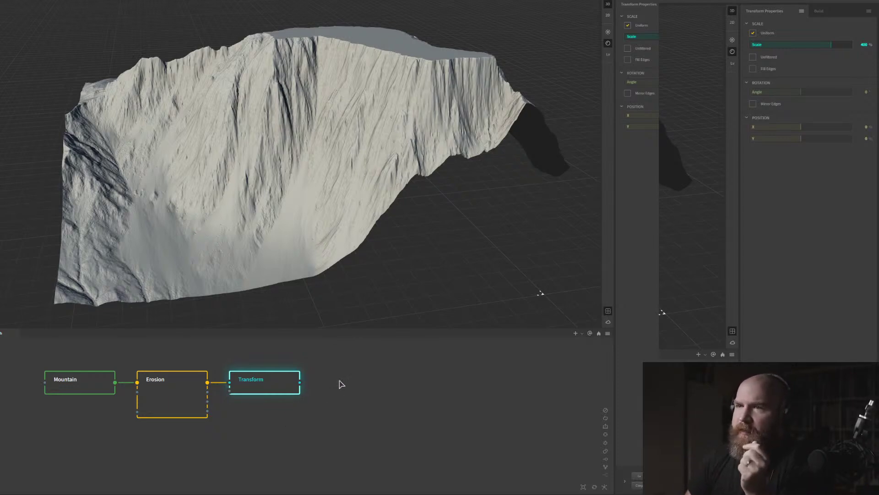
left_click_drag(313, 240, 311, 204)
middle_click_drag(355, 406, 356, 422)
left_click_drag(346, 216, 230, 223)
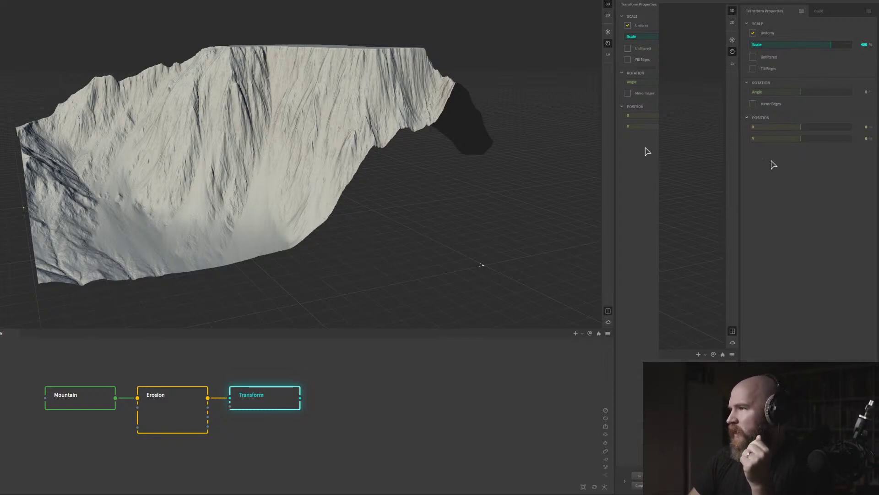
left_click_drag(233, 155, 232, 169)
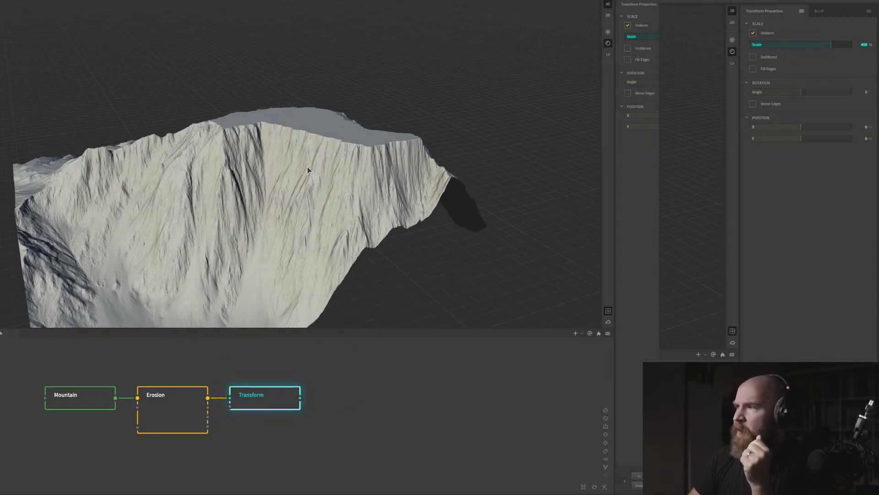
left_click_drag(300, 217, 300, 176)
middle_click_drag(320, 391, 280, 393)
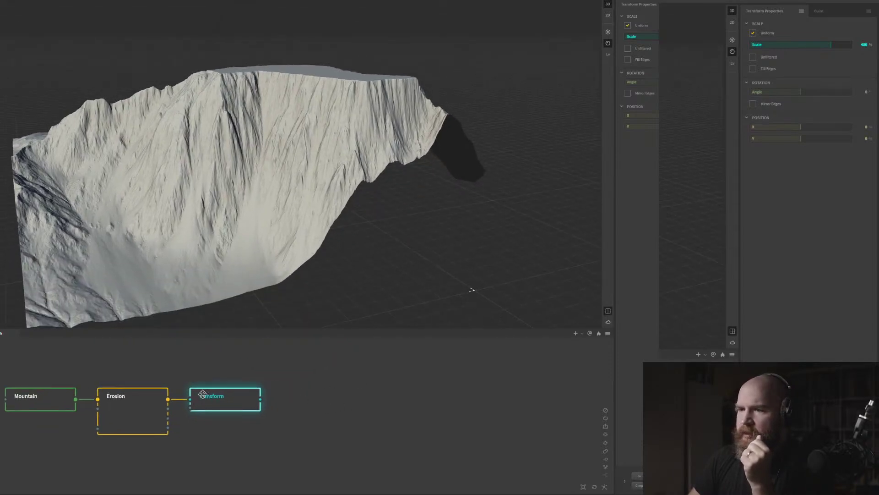
Move the Transform node away from Erosion and insert a BiasGain node between the two
left_click_drag(203, 395, 312, 397)
left_click(117, 405)
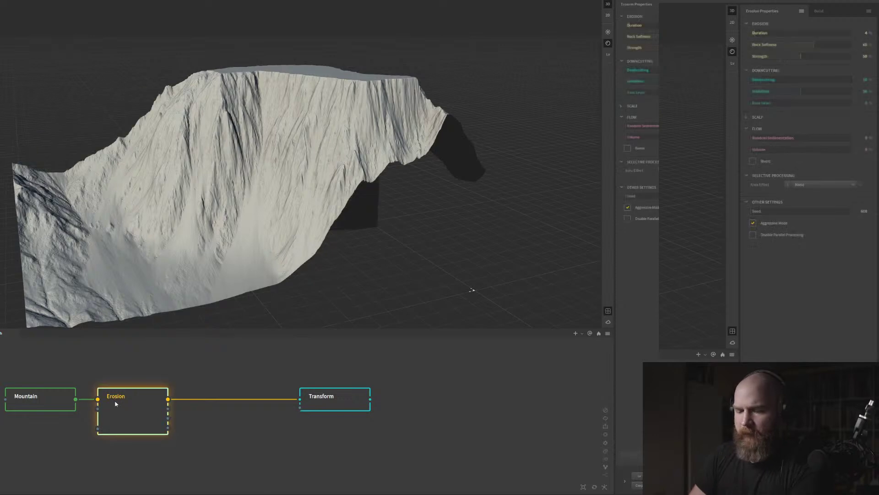
type("bias")
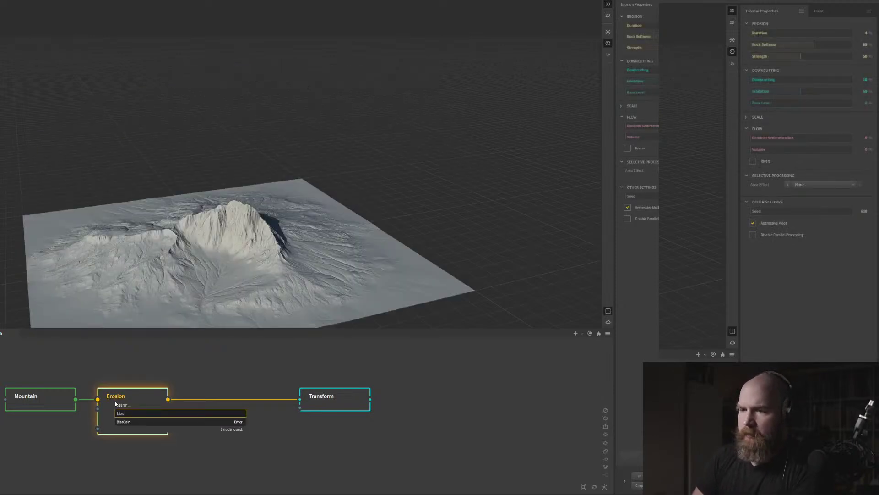
key("Return")
left_click_drag(231, 393, 301, 399)
left_click_drag(231, 402, 225, 414)
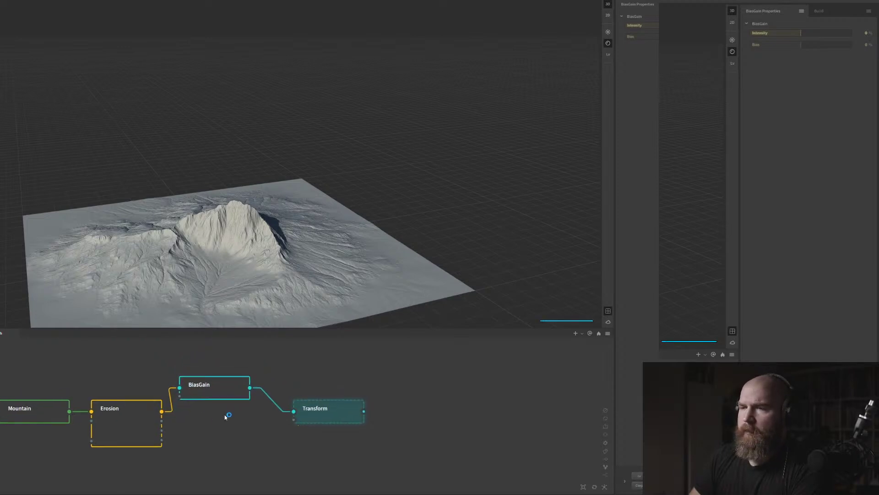
Lock the 3D preview to the BiasGain node's output
left_click_drag(239, 302, 243, 278)
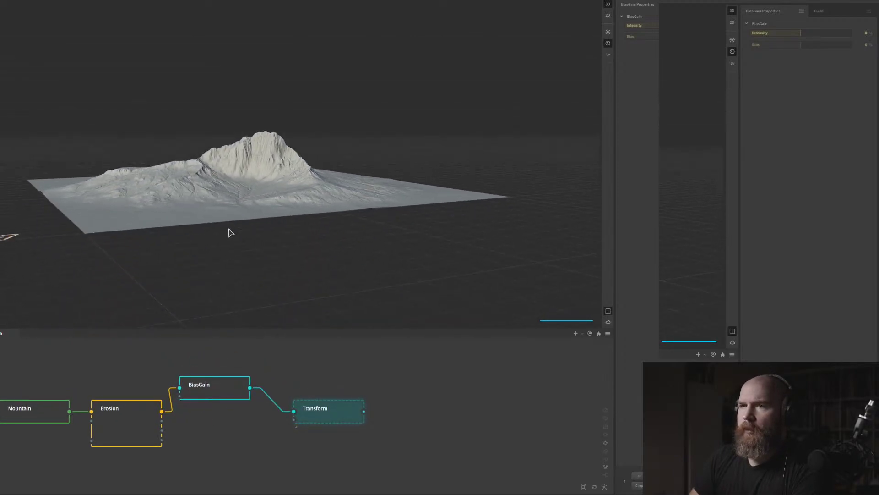
mouse_move(230, 232)
left_mouse_down()
mouse_move(229, 210)
mouse_move(226, 223)
left_mouse_up()
scroll(227, 229, "up", 8)
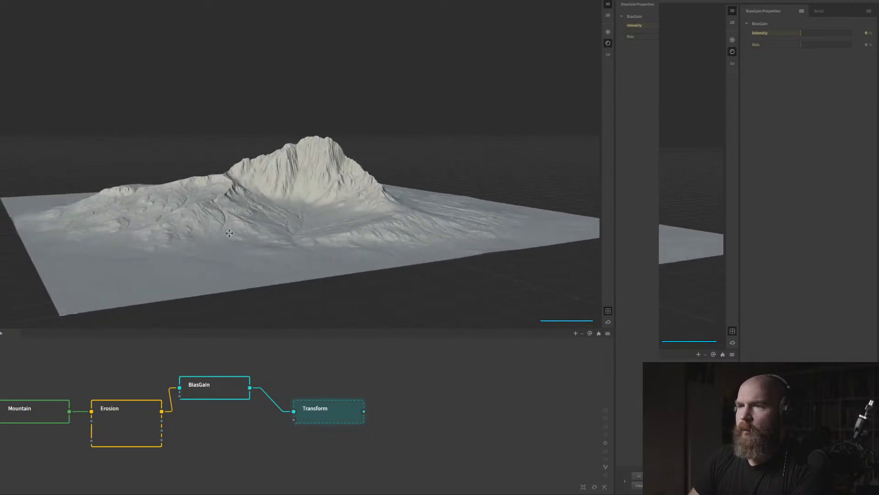
scroll(233, 229, "down", 8)
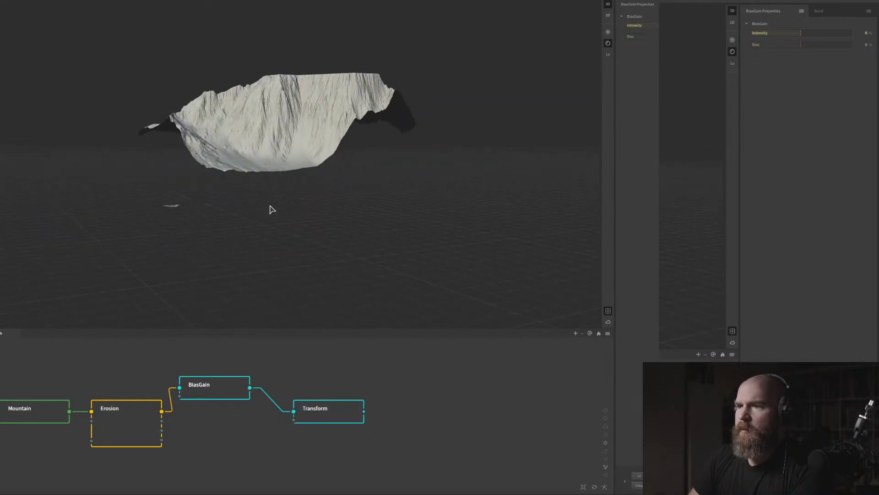
left_click(212, 387)
left_click_drag(281, 183, 277, 214)
key("f")
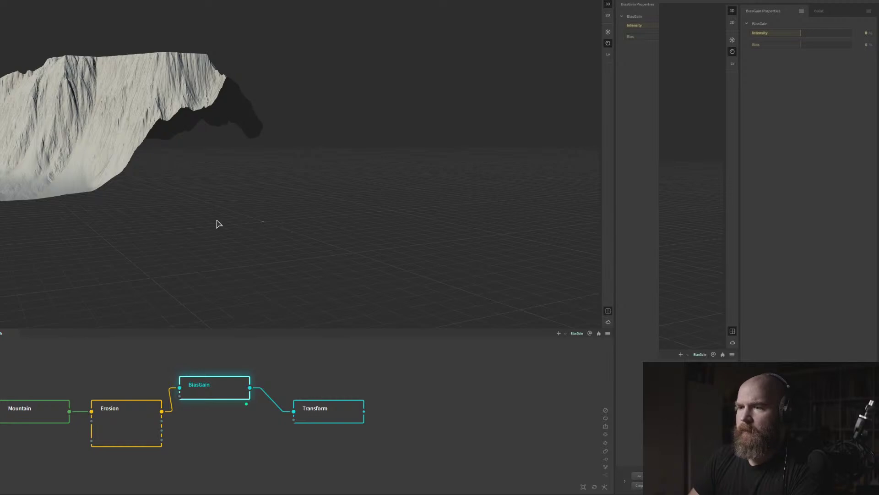
Examine the BiasGain terrain's mountain face, summit and surrounding slopes from above and from a low angle
middle_click_drag(194, 212, 197, 210)
left_click_drag(293, 212, 257, 235)
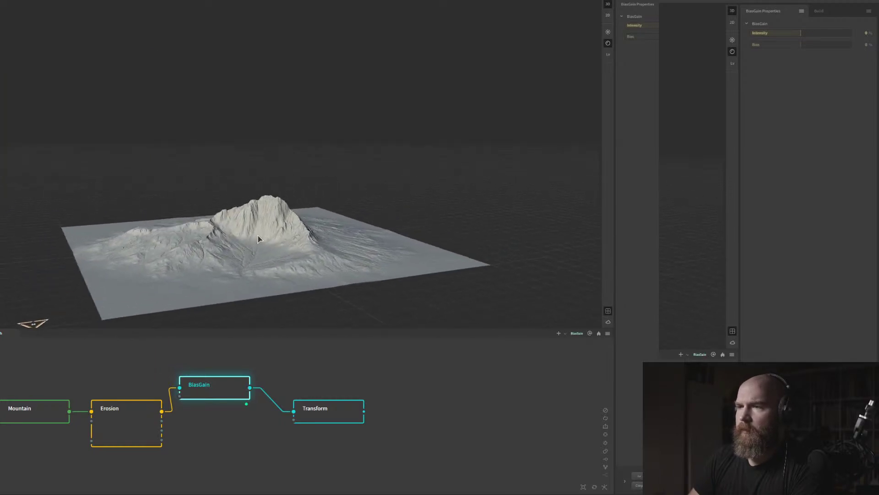
scroll(258, 235, "up", 5)
middle_click_drag(270, 230, 267, 258)
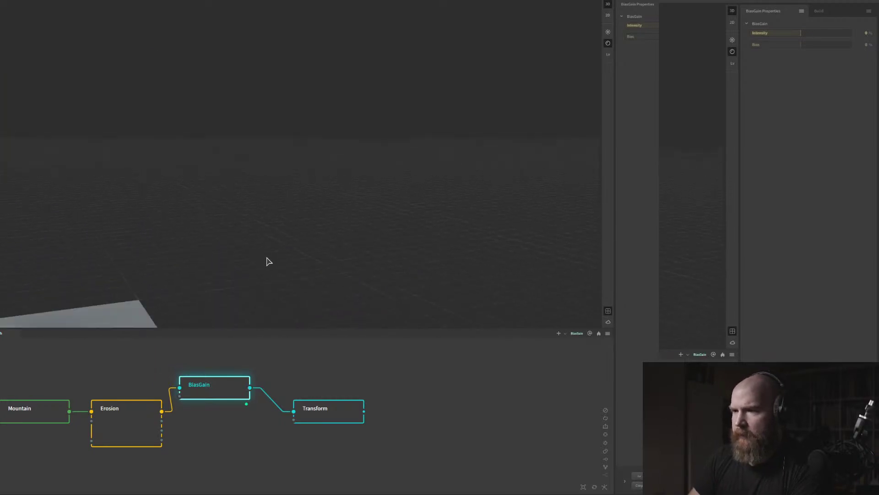
scroll(267, 257, "down", 10)
middle_click_drag(248, 224, 237, 266)
scroll(339, 226, "up", 3)
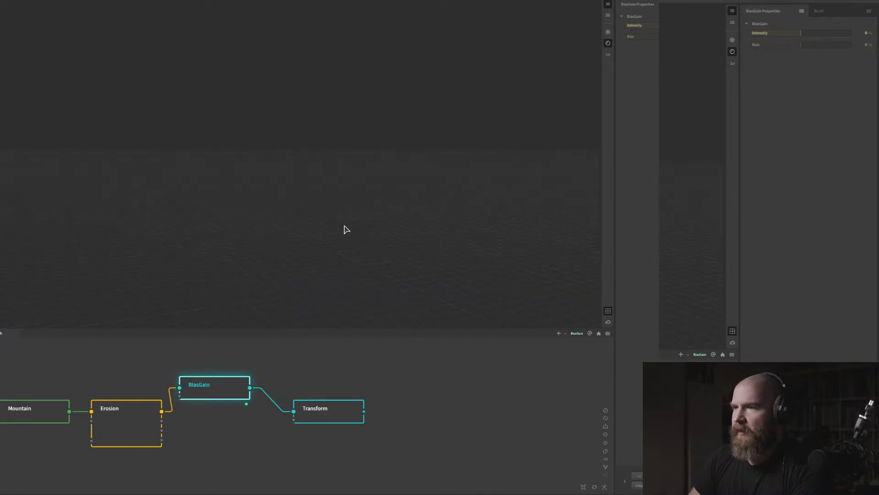
scroll(366, 243, "down", 3)
left_click_drag(286, 237, 285, 270)
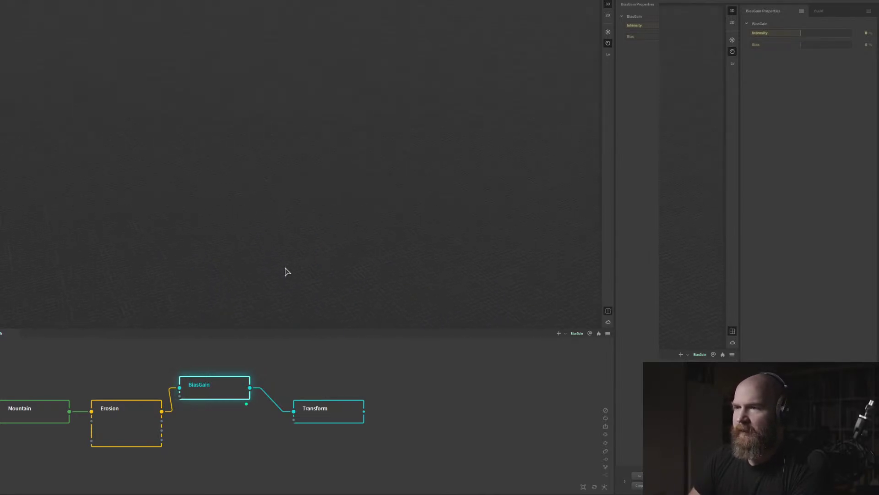
middle_click_drag(285, 270, 280, 236)
scroll(218, 187, "up", 5)
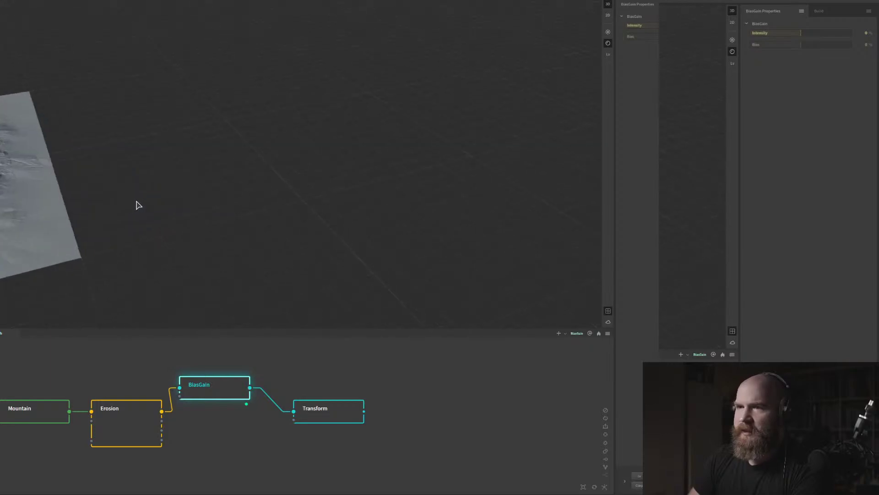
middle_click_drag(136, 202, 183, 214)
scroll(231, 229, "up", 2)
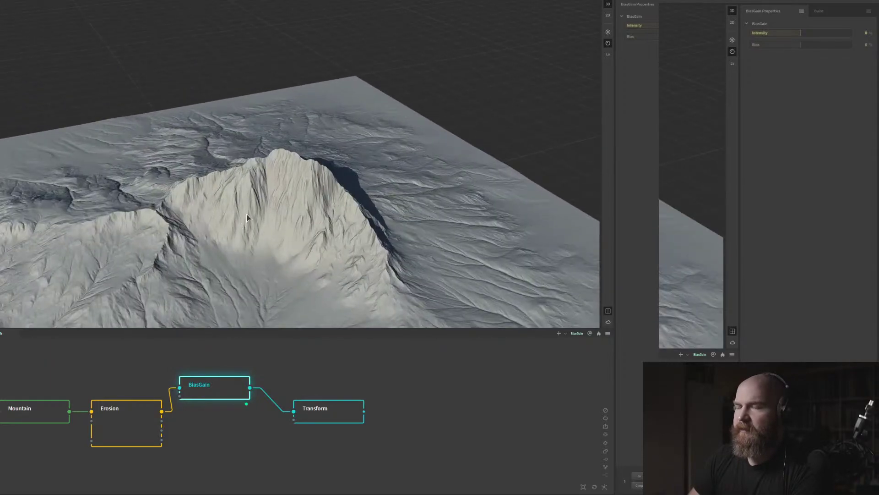
left_click_drag(247, 217, 251, 182)
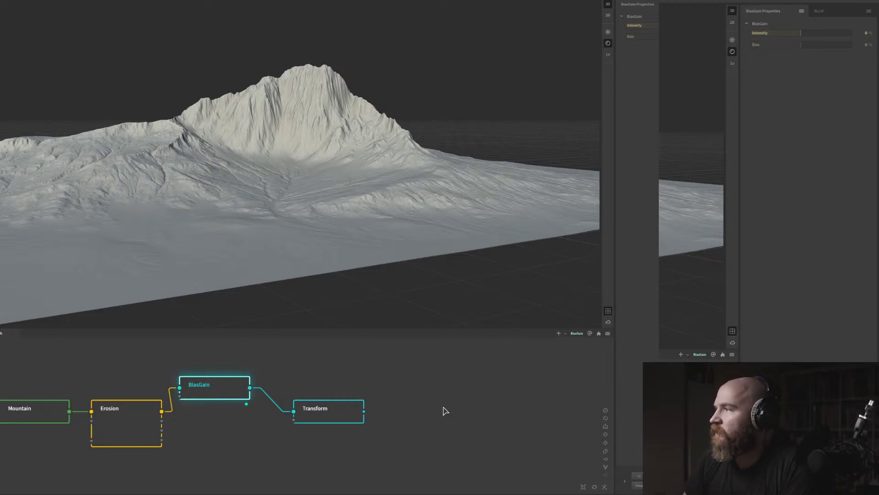
Set the BiasGain node's Bias to -41% and enable the checkbox option in its additional settings
middle_click_drag(439, 409, 482, 393)
left_click_drag(264, 373, 274, 384)
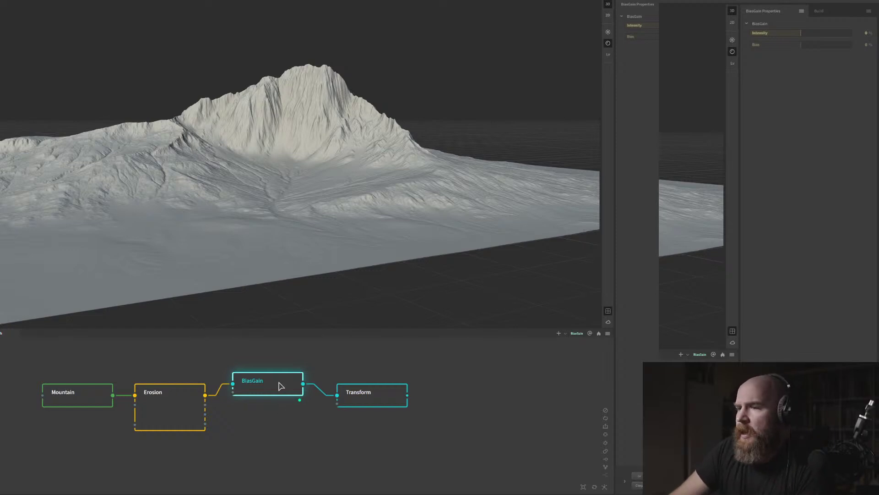
left_click_drag(791, 47, 781, 47)
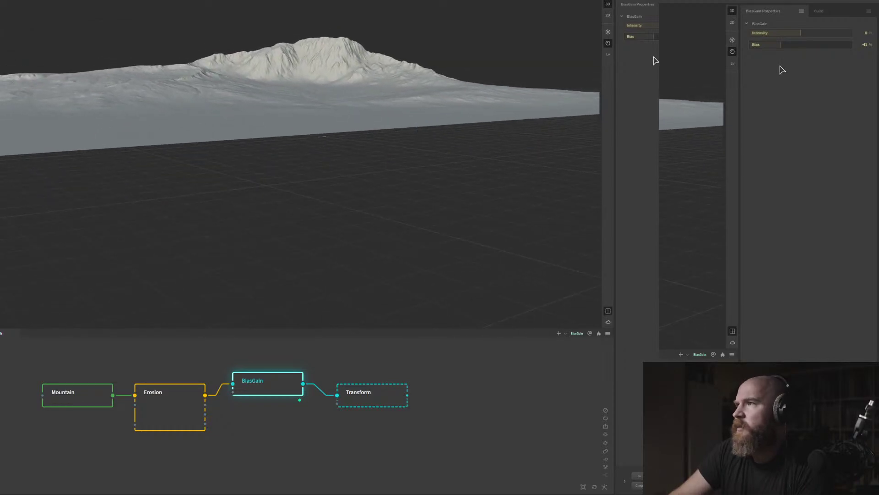
left_click(636, 480)
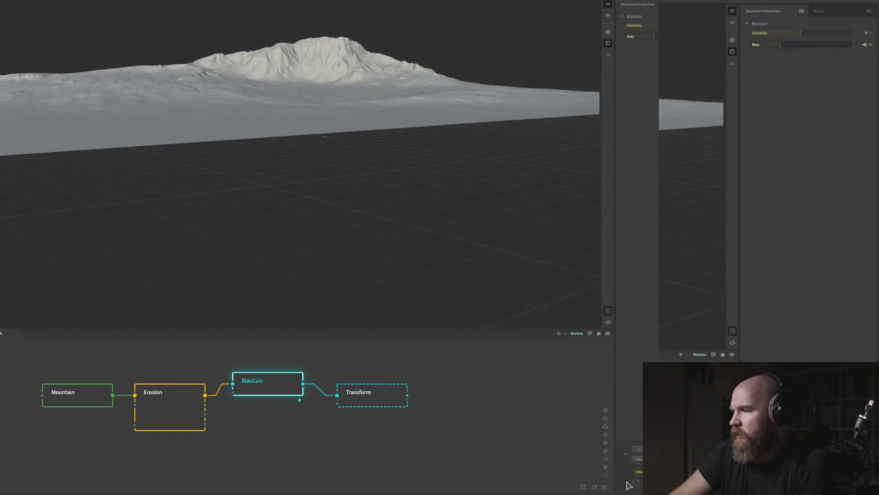
left_click(637, 483)
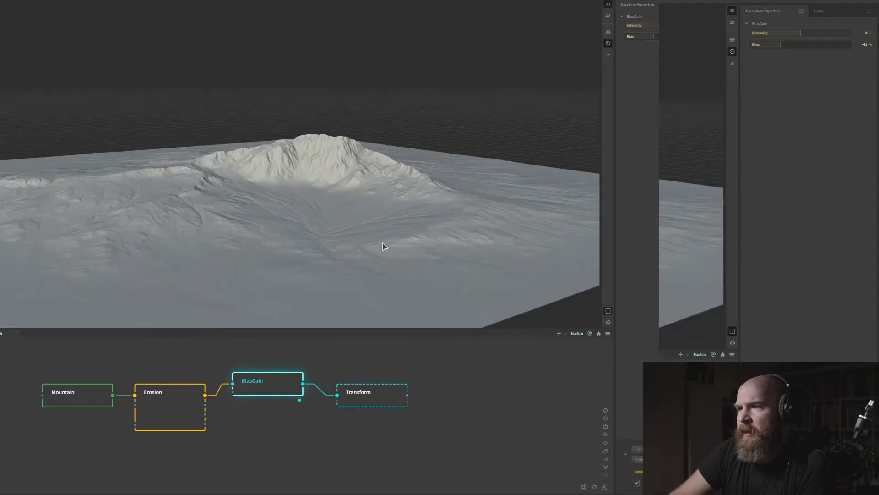
left_click_drag(356, 225, 354, 217)
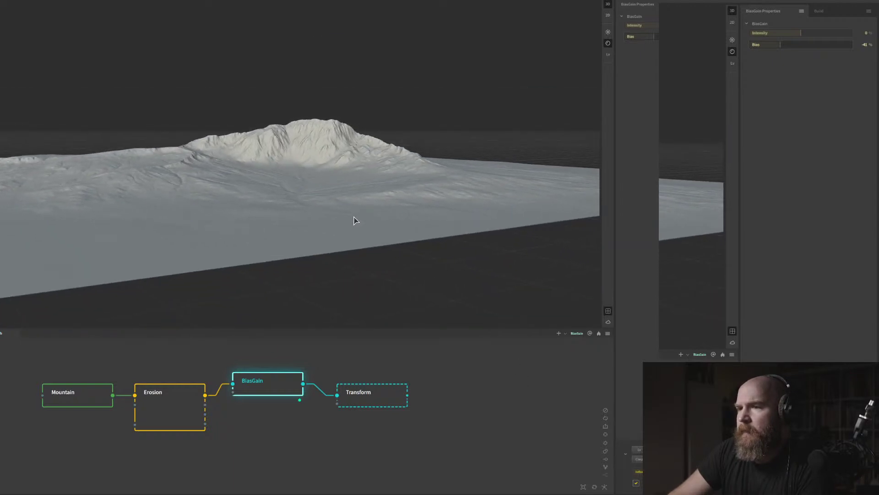
Check the Erosion node's settings and lower the BiasGain node's Bias to -72%
left_click(181, 411)
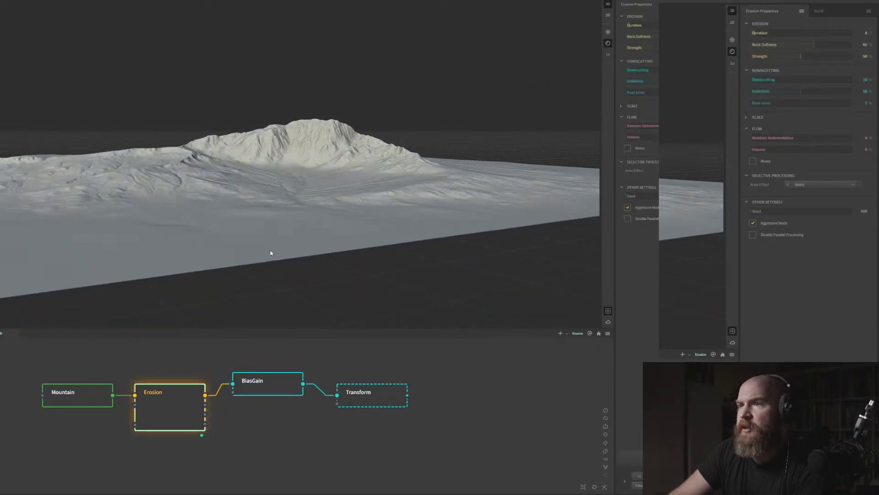
left_click(263, 384)
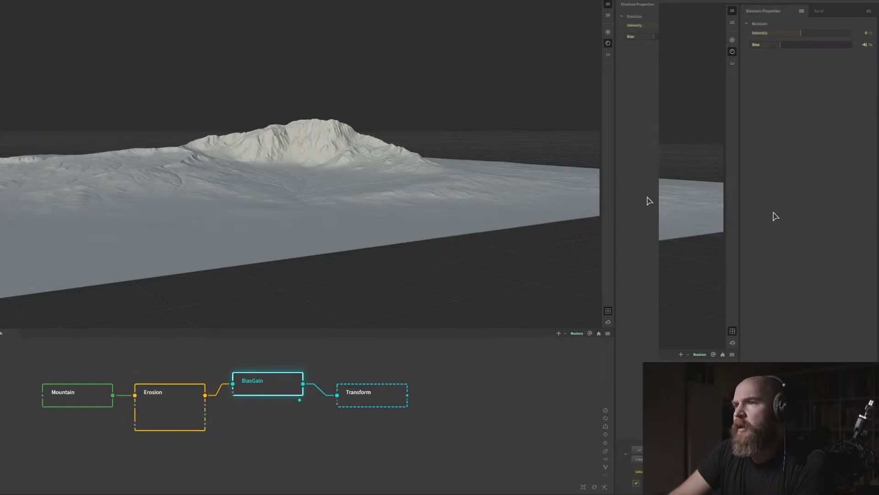
left_click(765, 45)
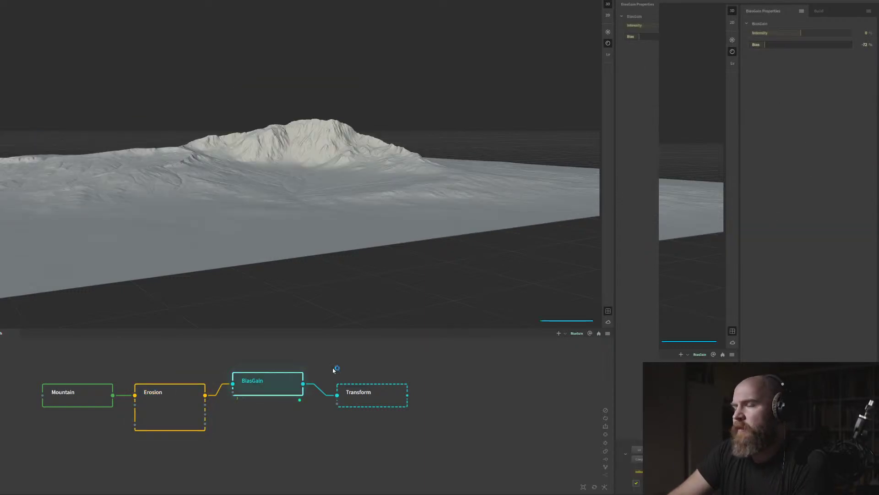
mouse_move(286, 221)
left_mouse_down()
mouse_move(279, 251)
mouse_move(281, 231)
left_mouse_up()
Compare the Transform node's enlarged terrain with the flattened BiasGain terrain that feeds it
left_click_drag(313, 447, 246, 459)
left_click(303, 409)
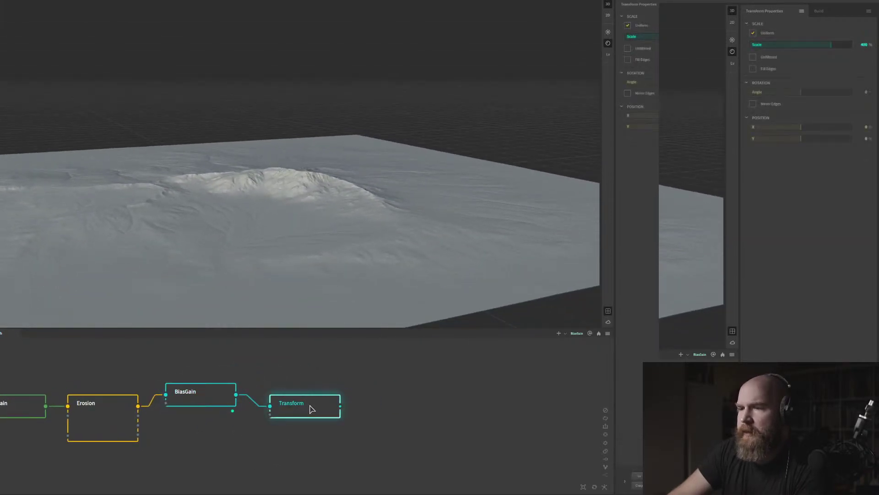
double_click(310, 408)
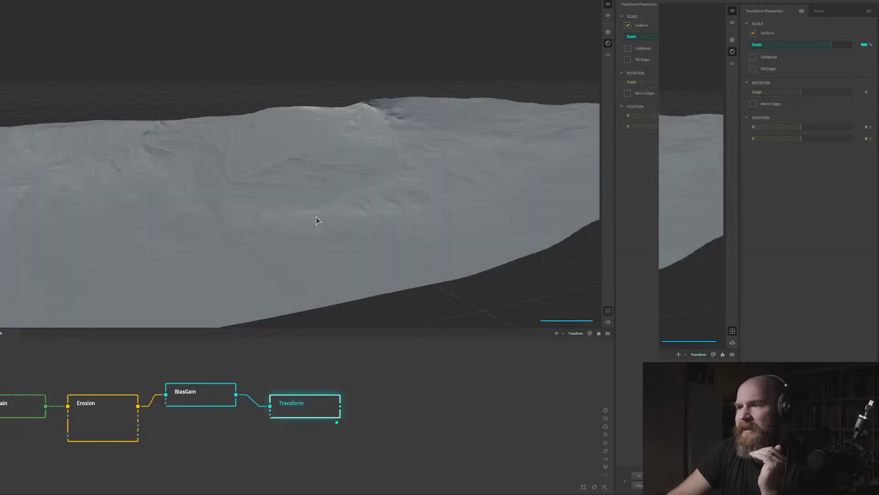
mouse_move(322, 193)
left_mouse_down()
mouse_move(320, 242)
mouse_move(308, 215)
mouse_move(295, 212)
mouse_move(295, 190)
mouse_move(333, 196)
mouse_move(314, 192)
left_mouse_up()
left_click(212, 399)
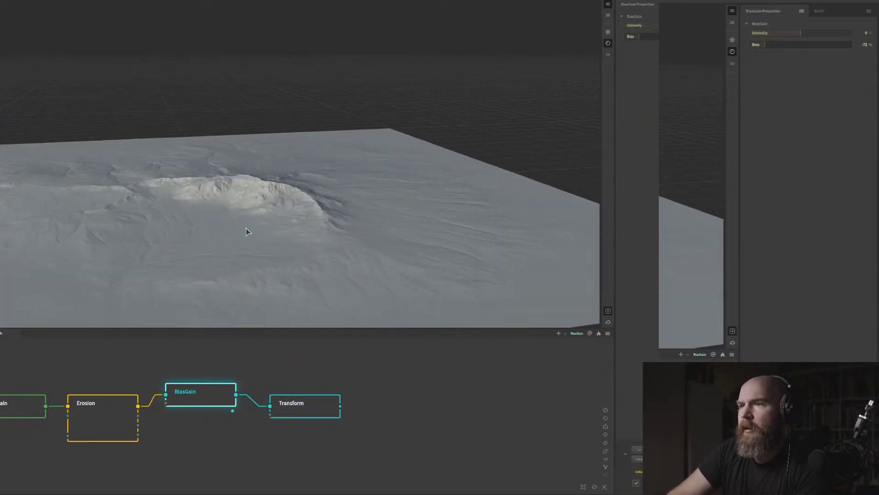
left_click_drag(245, 227, 250, 278)
scroll(250, 274, "down", 5)
left_click_drag(299, 221, 315, 191)
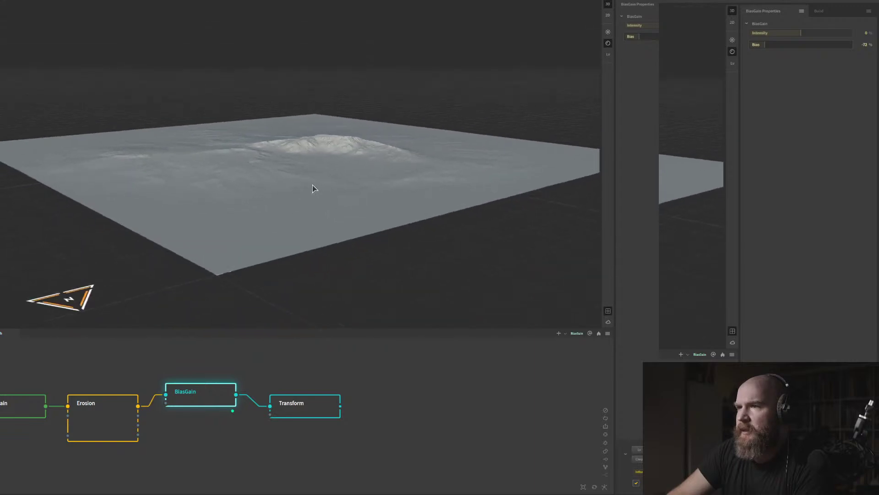
Examine the rocky slopes and smooth valley of the Transform node's terrain up close
left_click(300, 407)
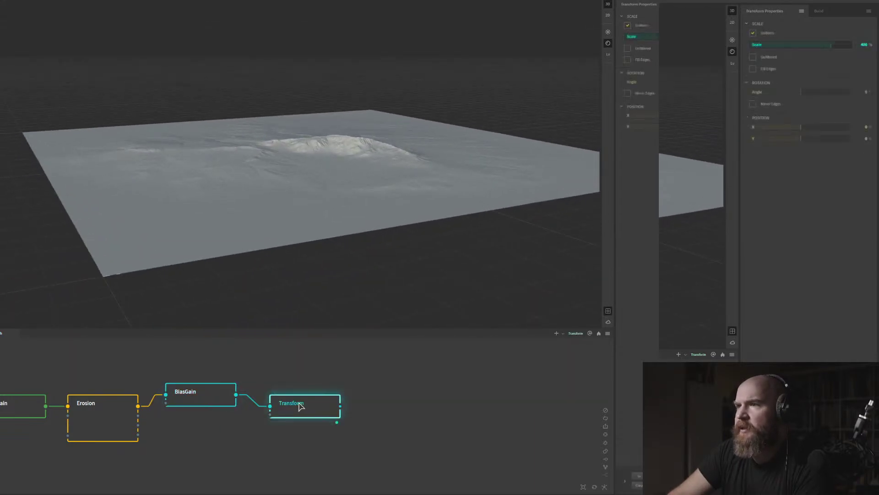
left_click_drag(327, 185, 326, 221)
scroll(391, 151, "up", 3)
left_click_drag(392, 153, 345, 149)
scroll(258, 157, "up", 2)
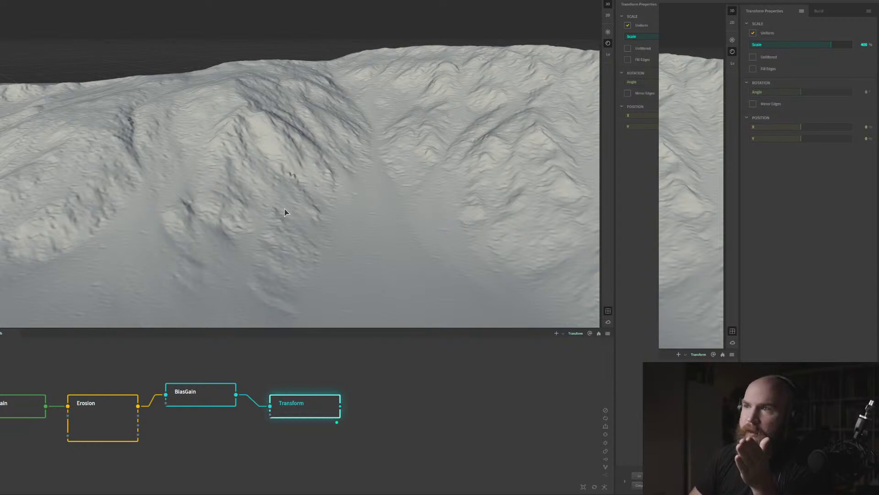
left_click_drag(332, 190, 324, 174)
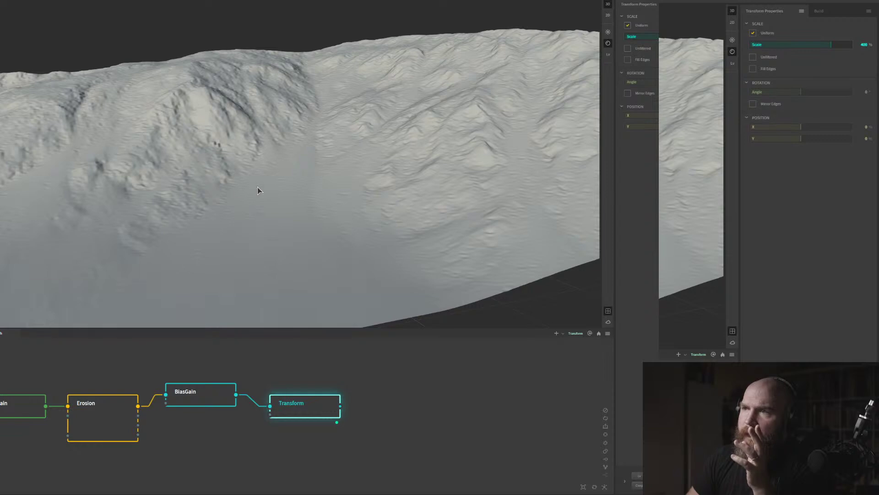
left_click_drag(258, 186, 242, 185)
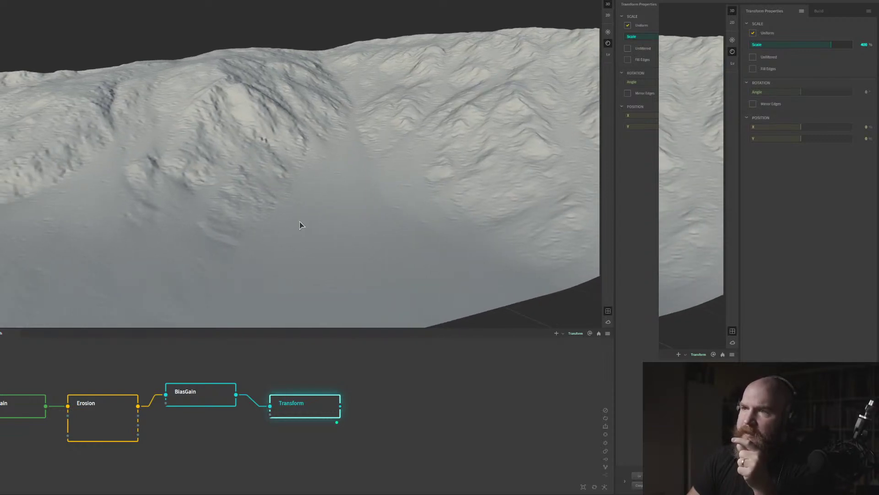
Inspect the BiasGain terrain's central mountain at close range to judge its surface detail
left_click(213, 397)
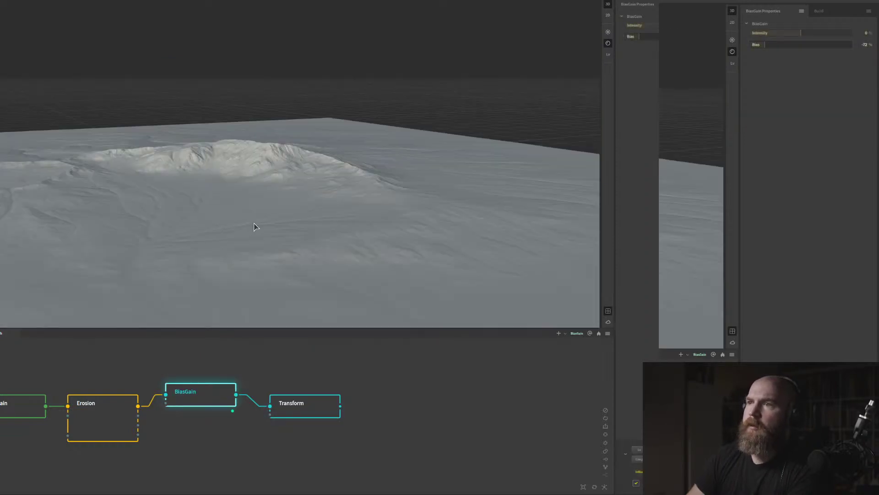
left_click_drag(255, 228, 243, 248)
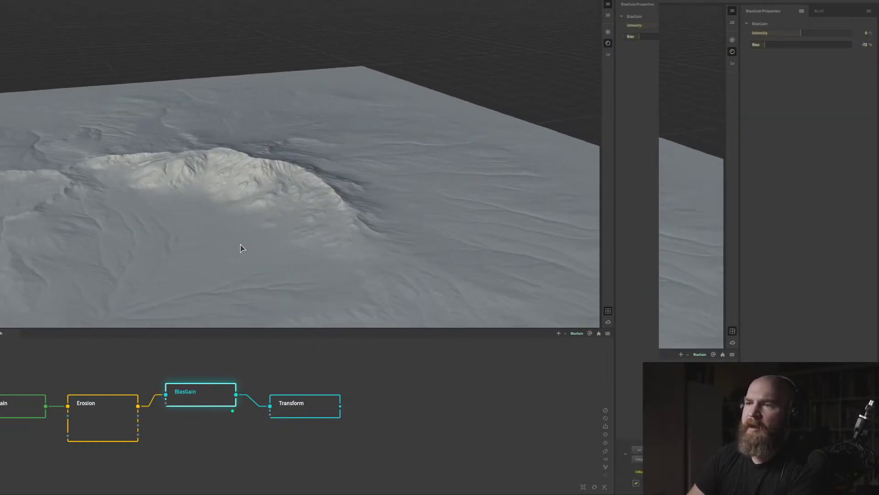
scroll(205, 173, "up", 5)
left_click_drag(190, 154, 214, 187)
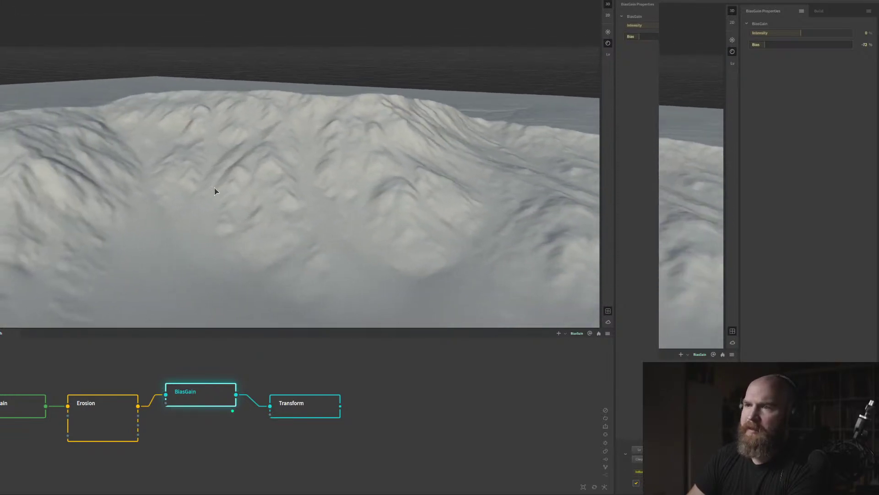
Review the entire Transform terrain from farther away and bring the complete node chain into view
left_click(297, 404)
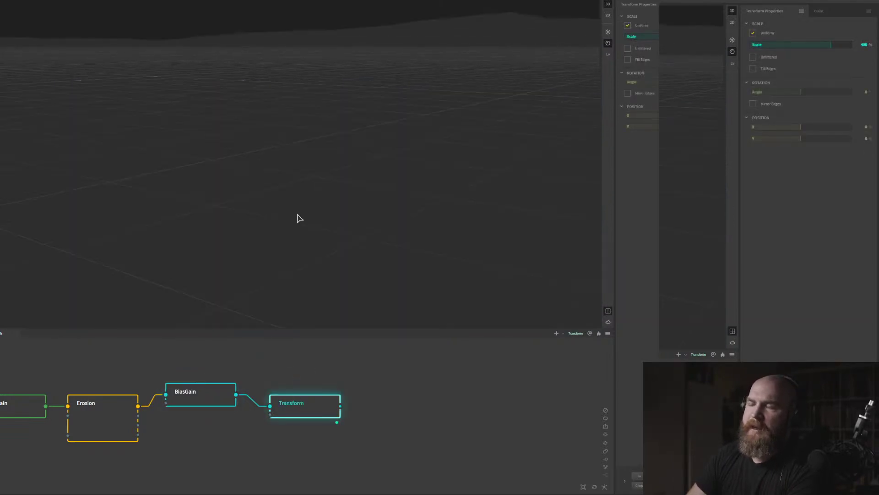
scroll(275, 166, "down", 5)
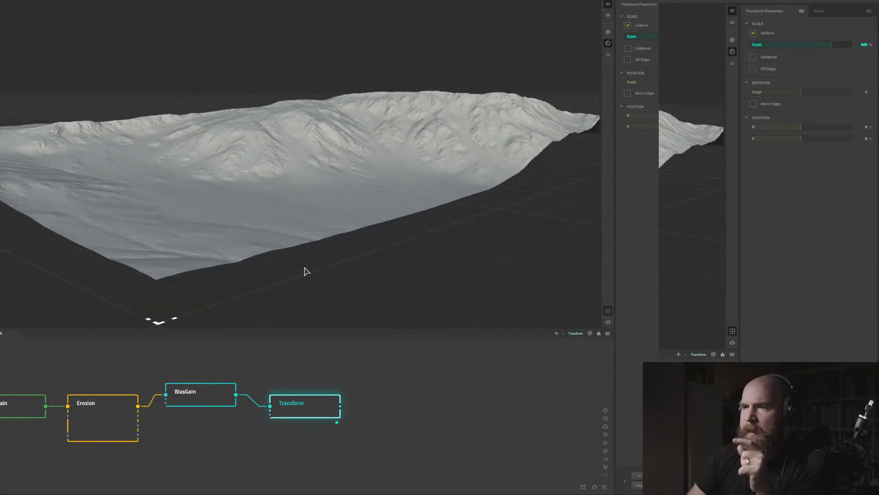
scroll(201, 431, "down", 1)
middle_click_drag(203, 430, 315, 412)
scroll(320, 418, "down", 1)
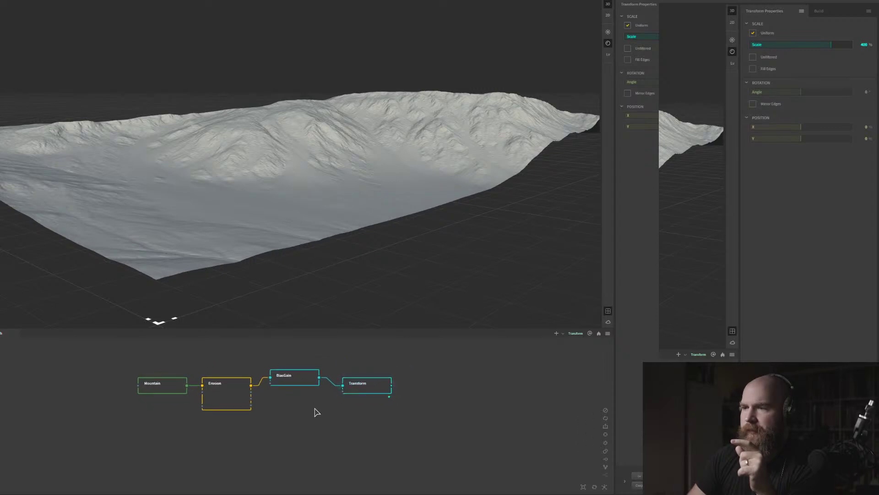
right_click(314, 412)
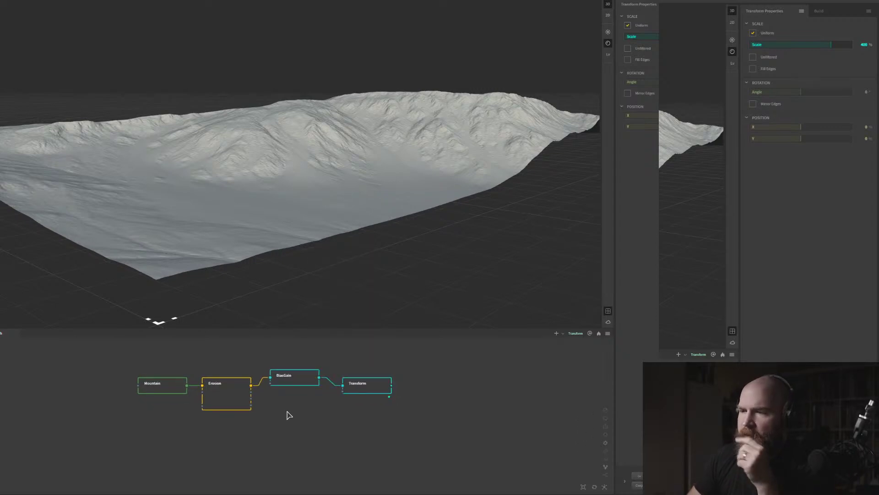
left_click(360, 390)
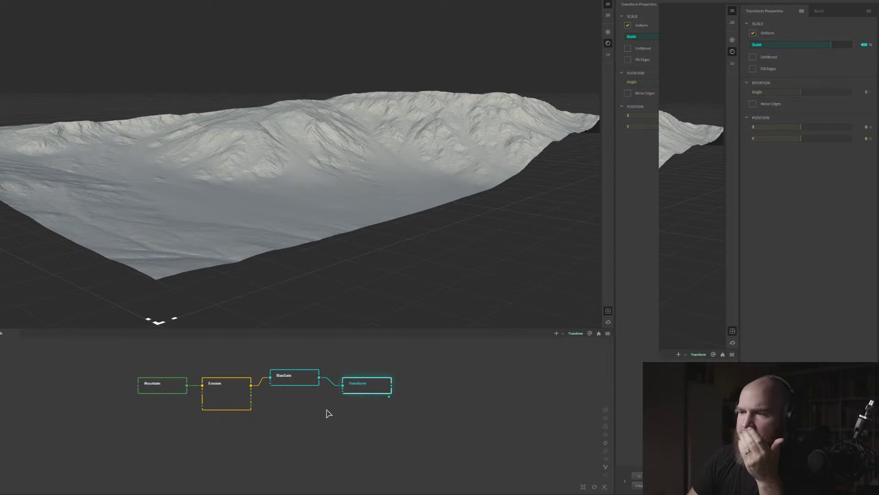
Compare the outputs of the Mountain, Erosion and Transform nodes one after another in the 3D preview
left_click(166, 385)
left_click_drag(257, 175, 214, 146)
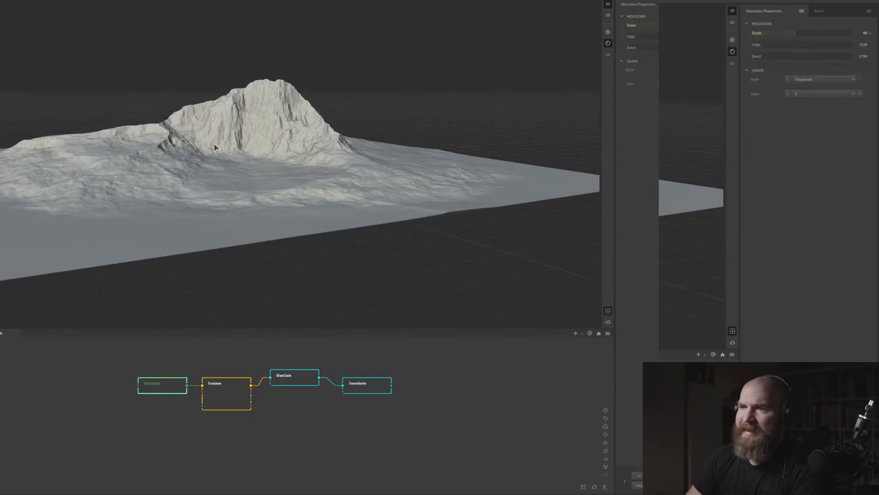
left_click(236, 395)
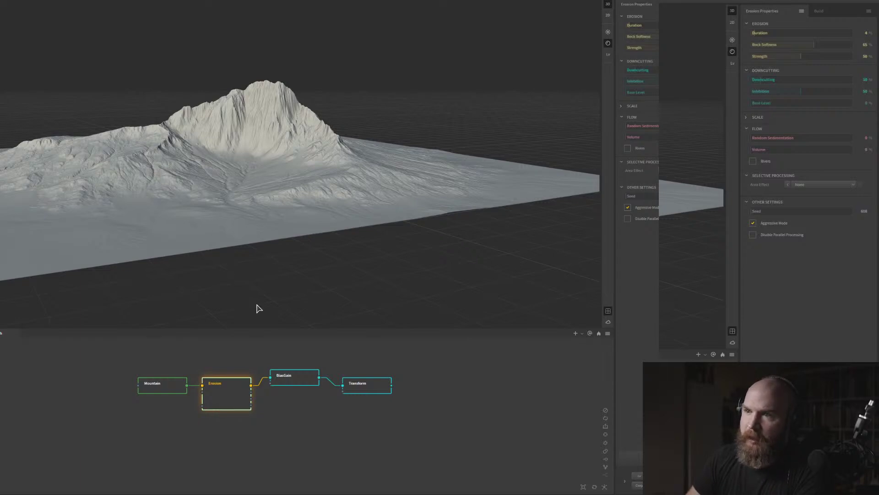
middle_click_drag(337, 432, 268, 438)
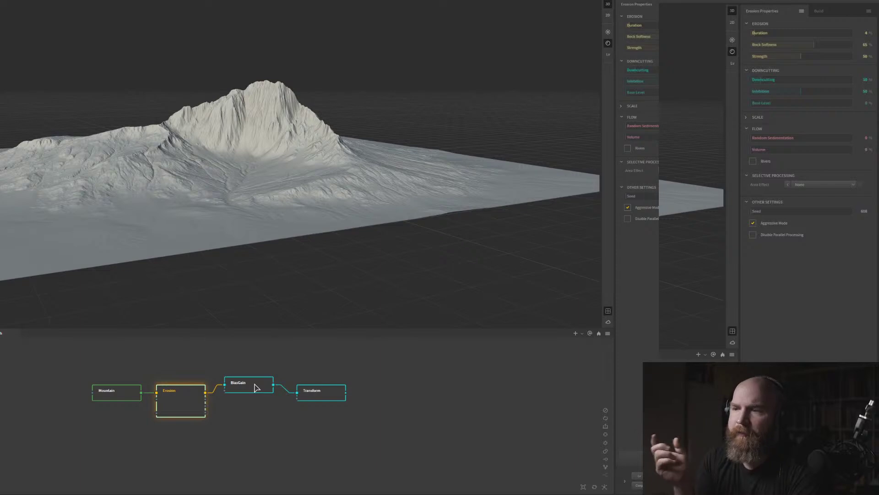
left_click(312, 392)
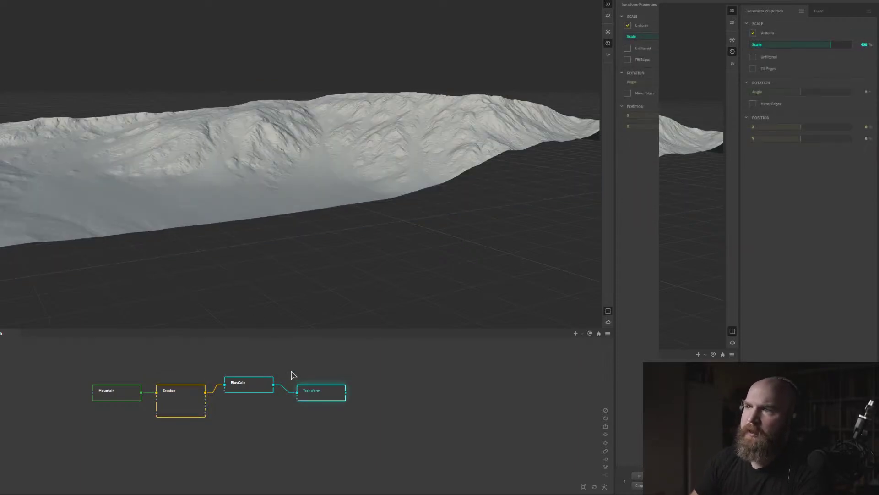
Add a Displace node after the Transform node in the graph
mouse_move(308, 191)
left_mouse_down()
mouse_move(288, 182)
mouse_move(295, 170)
mouse_move(309, 194)
mouse_move(329, 194)
mouse_move(305, 190)
mouse_move(319, 265)
mouse_move(320, 208)
mouse_move(299, 200)
left_mouse_up()
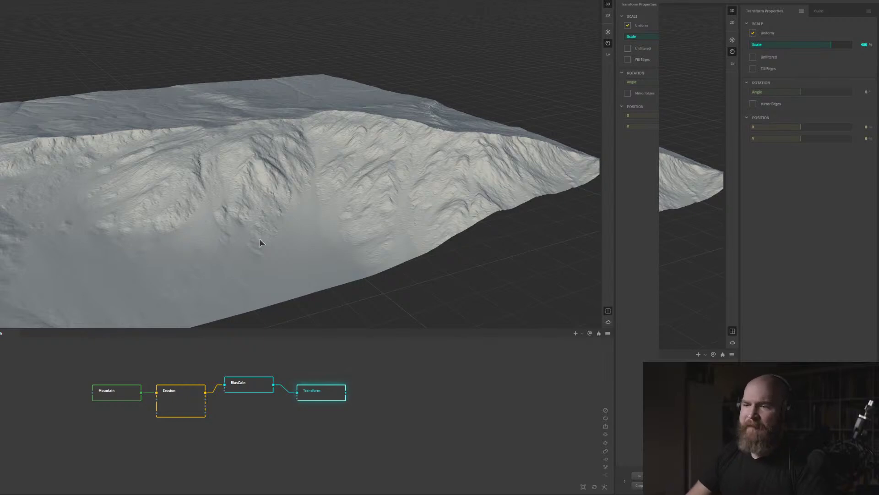
left_click_drag(275, 171, 319, 159)
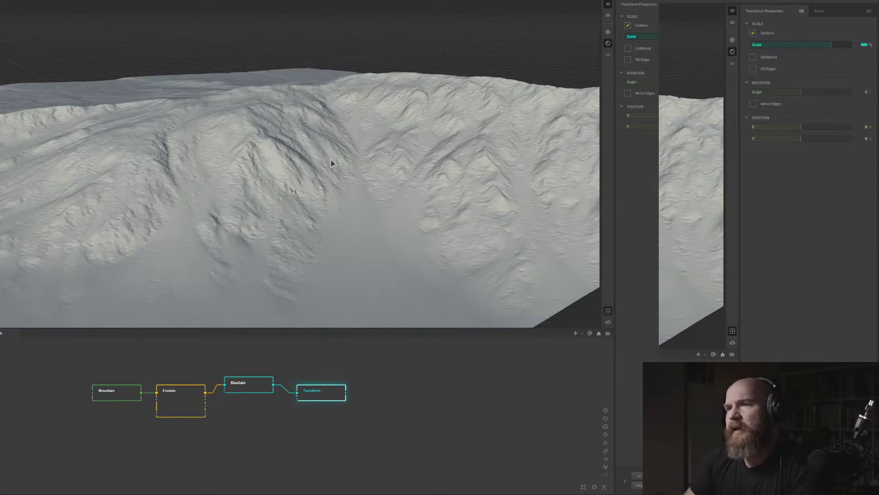
middle_click_drag(408, 414, 279, 412)
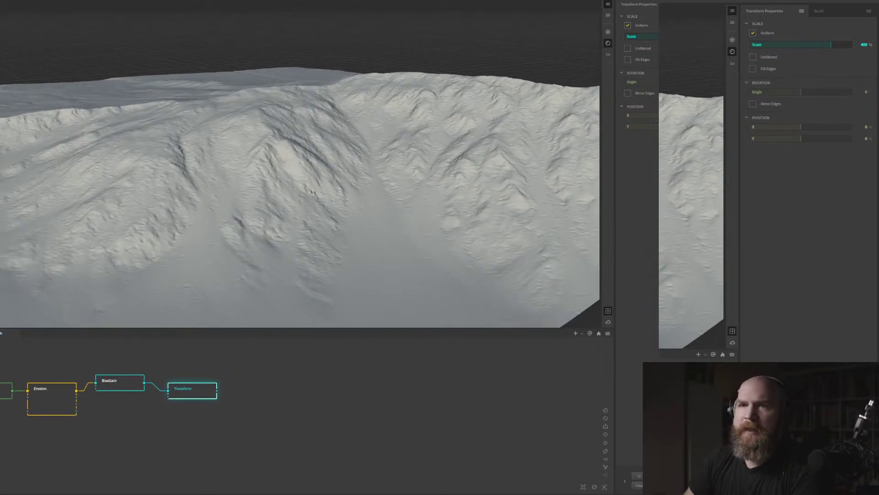
left_click_drag(1, 238, 196, 394)
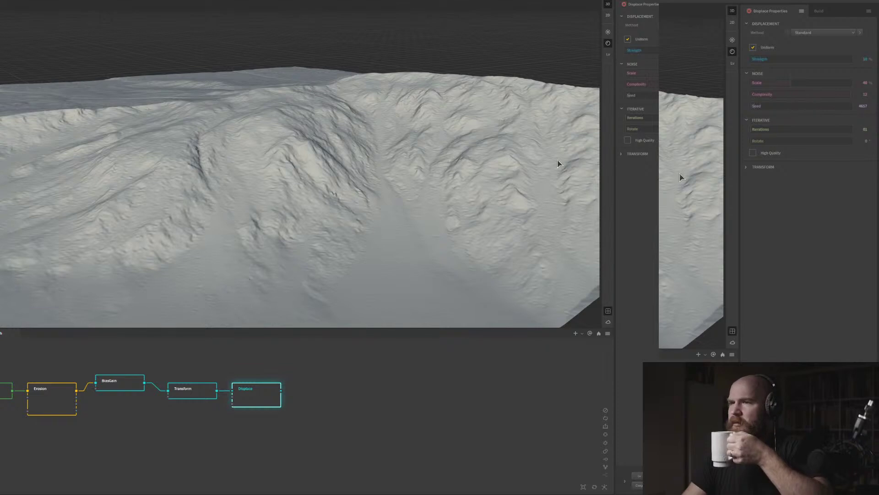
Switch the terrain preview resolution to the experimental 4K mode and accept the prompt
left_click_drag(460, 186, 436, 199)
left_click(18, 1)
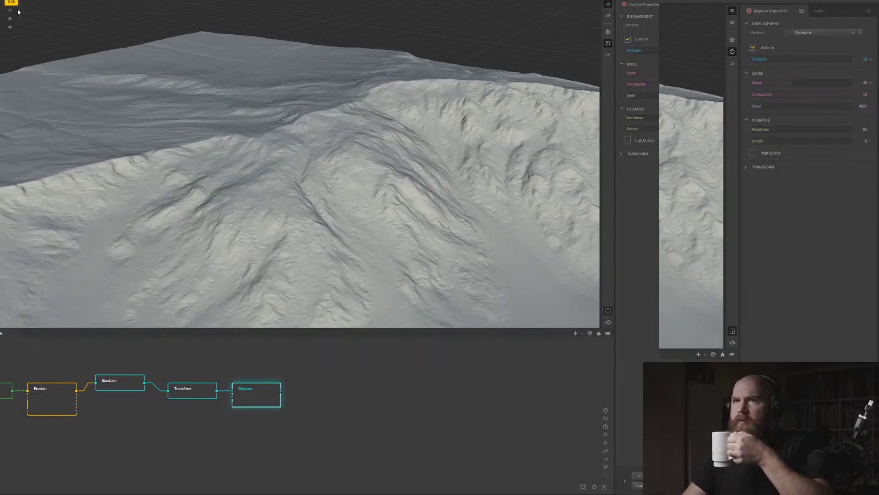
left_click(14, 28)
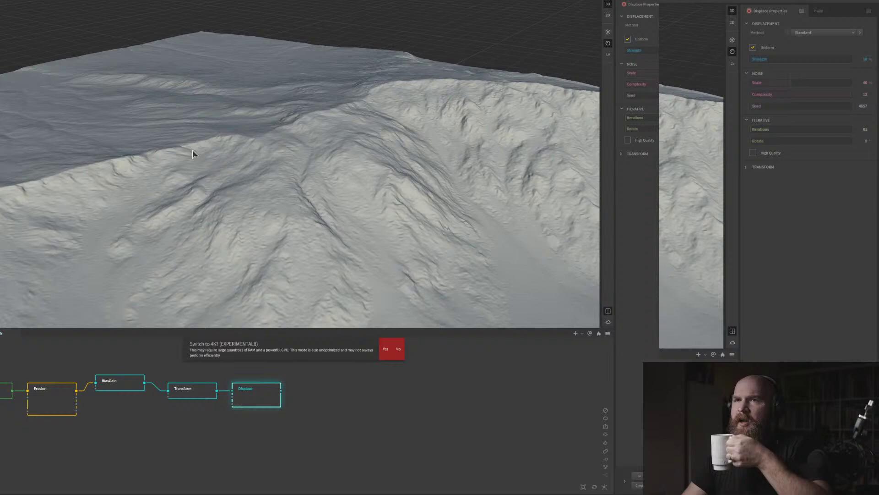
left_click(386, 349)
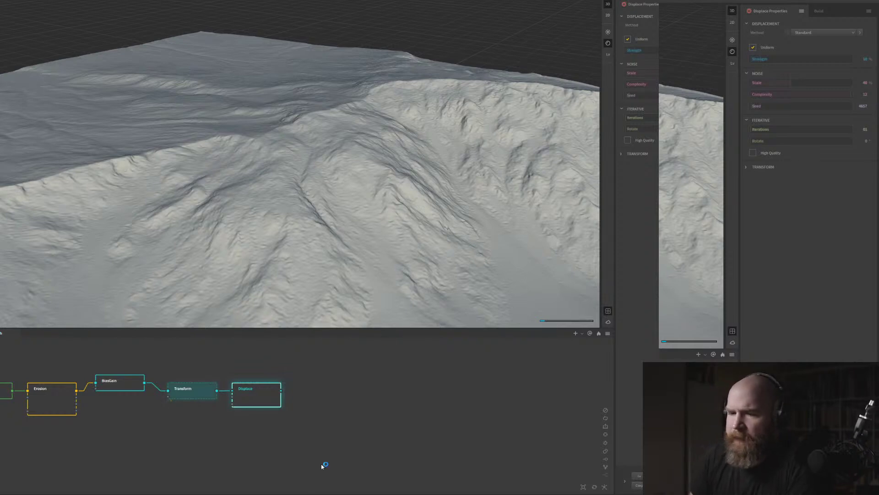
Open Task Manager and examine the memory, CPU and GPU 1 performance while the 4K preview calculates
right_click(303, 494)
left_click(341, 483)
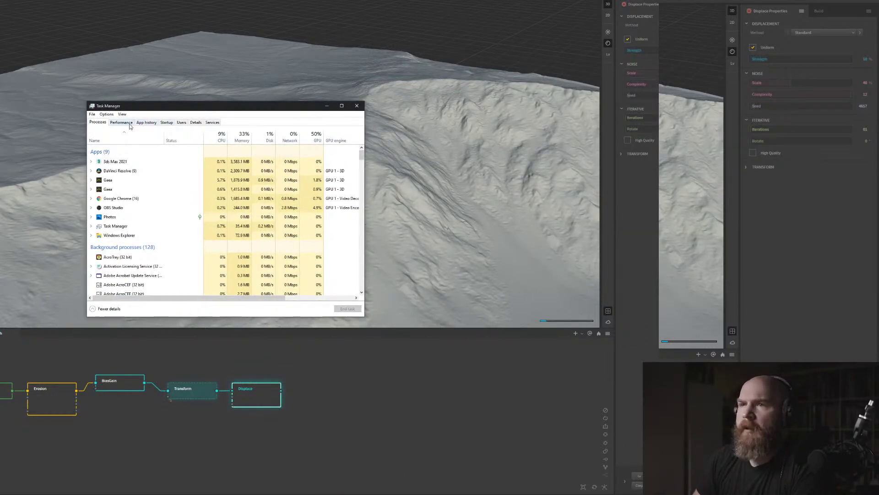
left_click(121, 122)
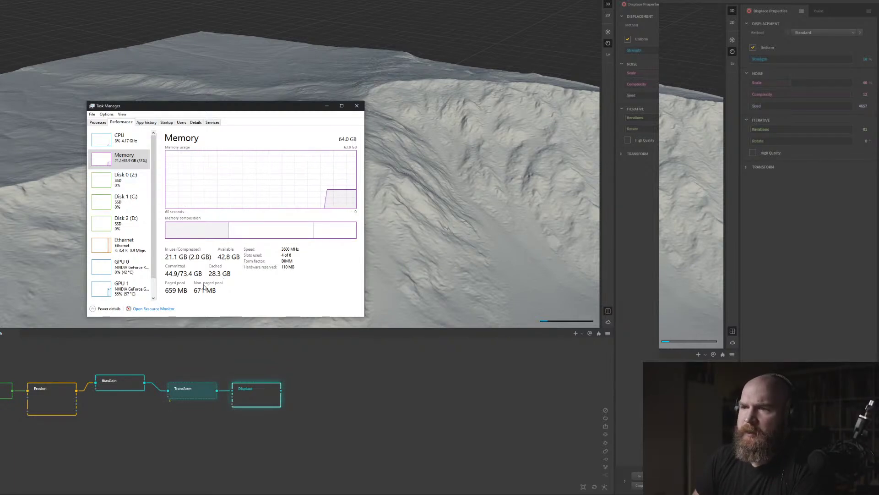
left_click(130, 145)
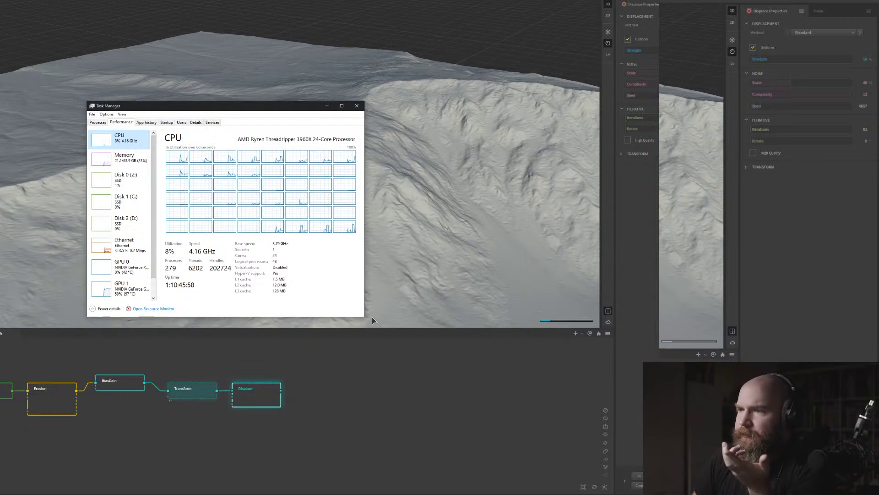
left_click_drag(365, 316, 438, 357)
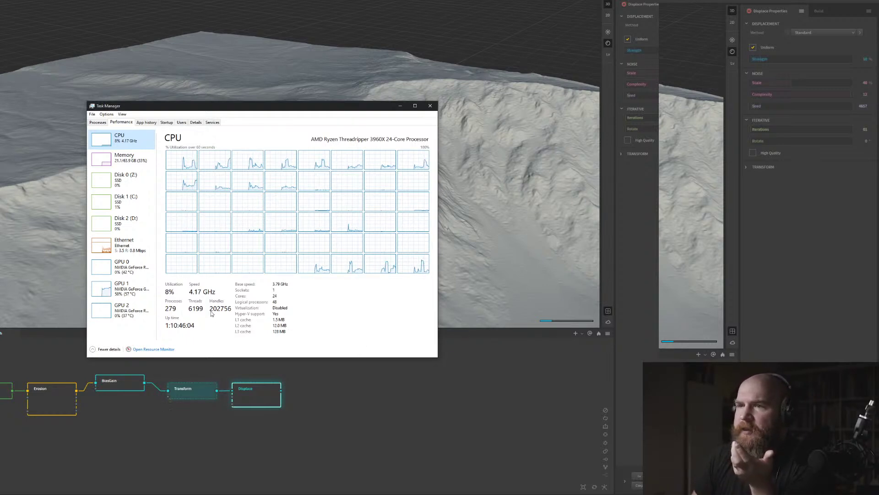
left_click(126, 288)
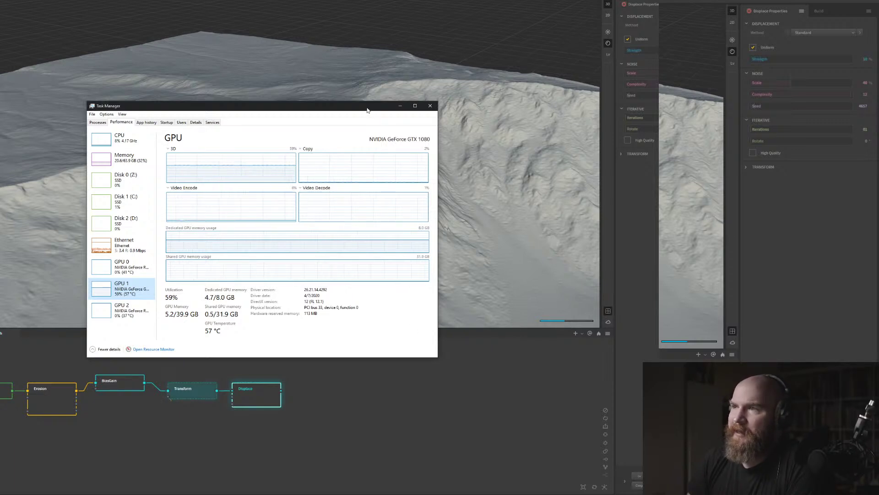
left_click_drag(367, 110, 267, 73)
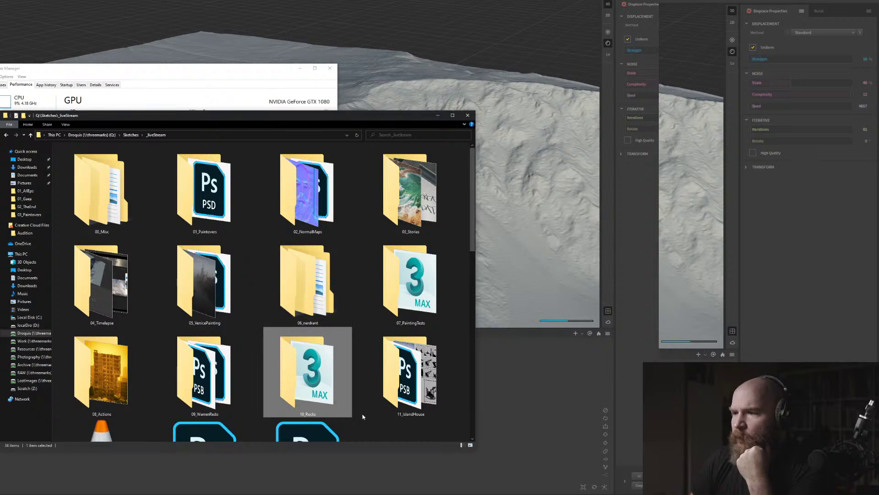
Browse in File Explorer to the 8k folder inside droquisVideo\01_Gaea on the localDro (D:) drive
scroll(366, 394, "down", 10)
middle_click(333, 385)
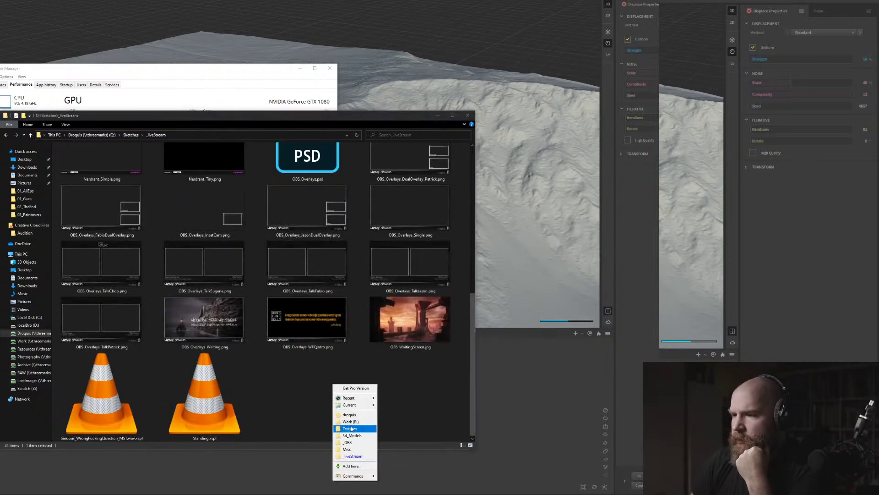
left_click(360, 417)
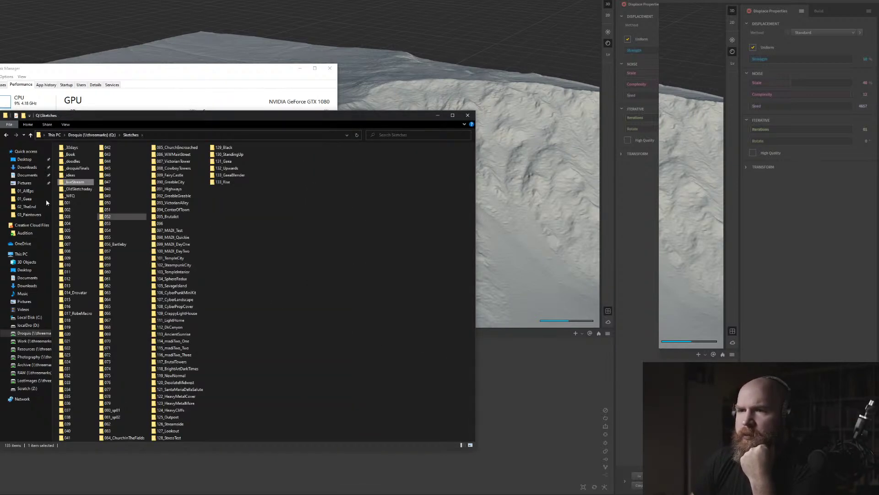
left_click(21, 254)
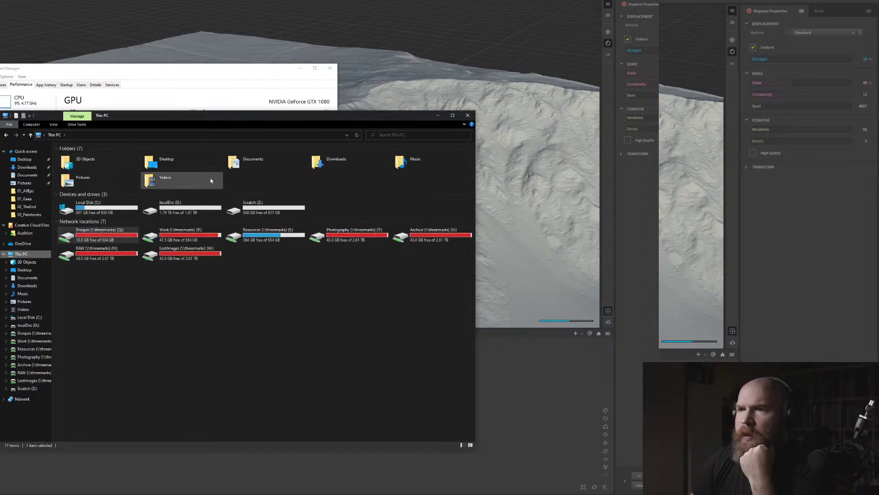
left_click(164, 213)
double_click(165, 213)
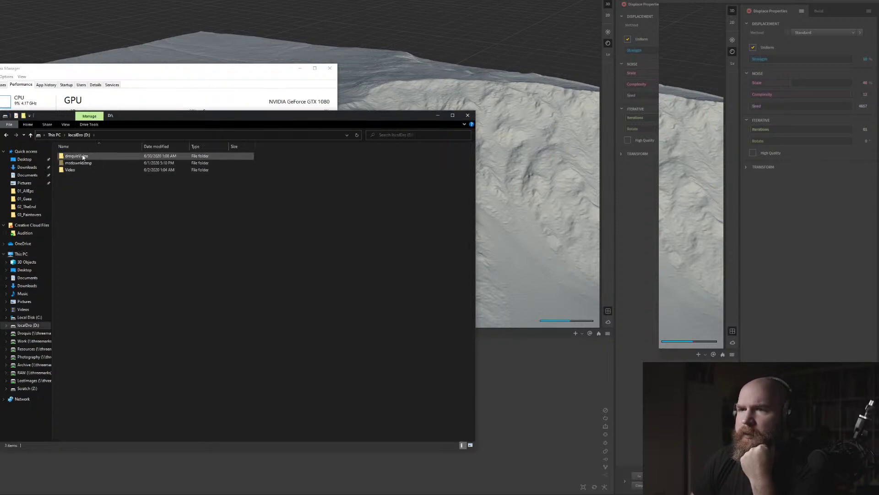
double_click(85, 163)
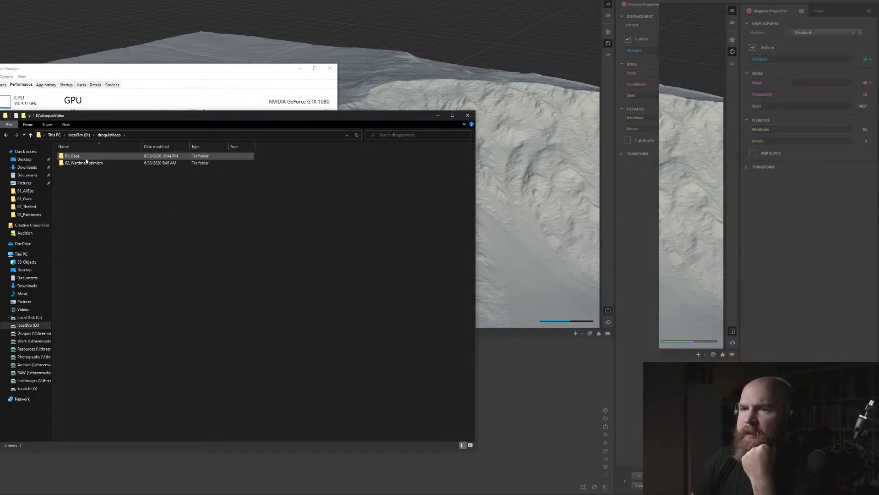
double_click(75, 157)
double_click(76, 168)
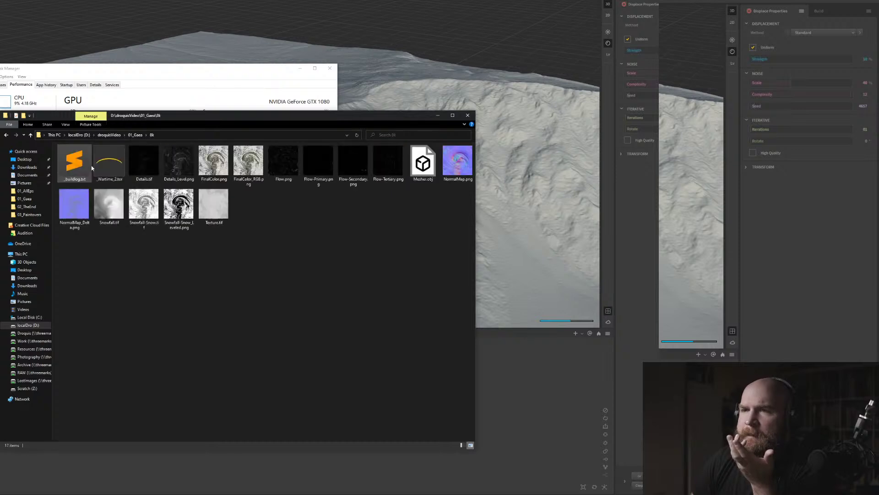
Open _buildlog.txt from the 8k folder in Sublime Text and enlarge its window to fit the whole log
double_click(74, 161)
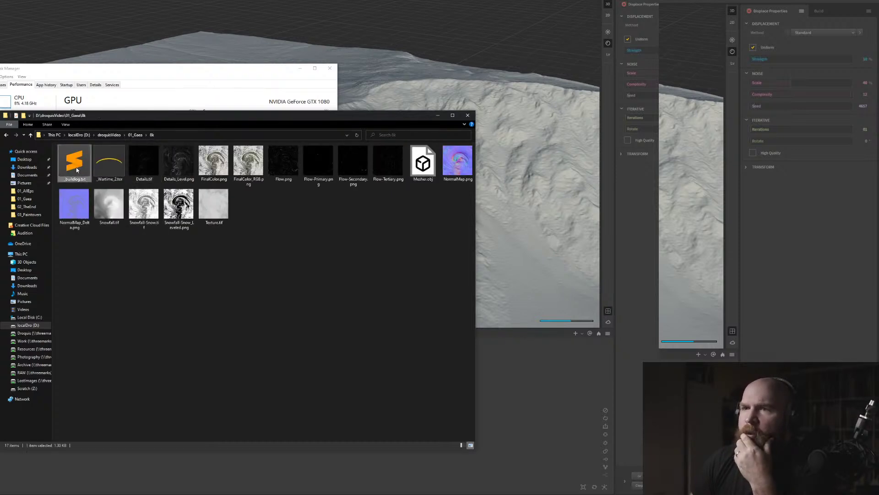
left_click_drag(165, 40, 483, 47)
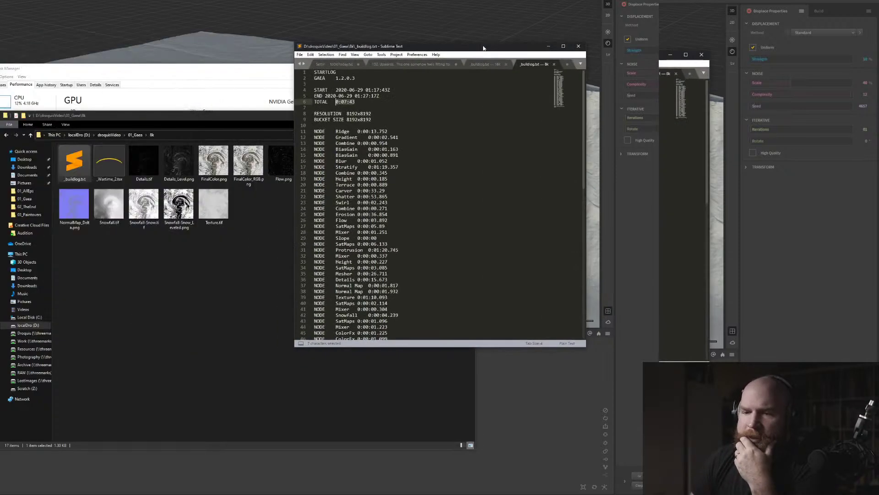
left_click(507, 394)
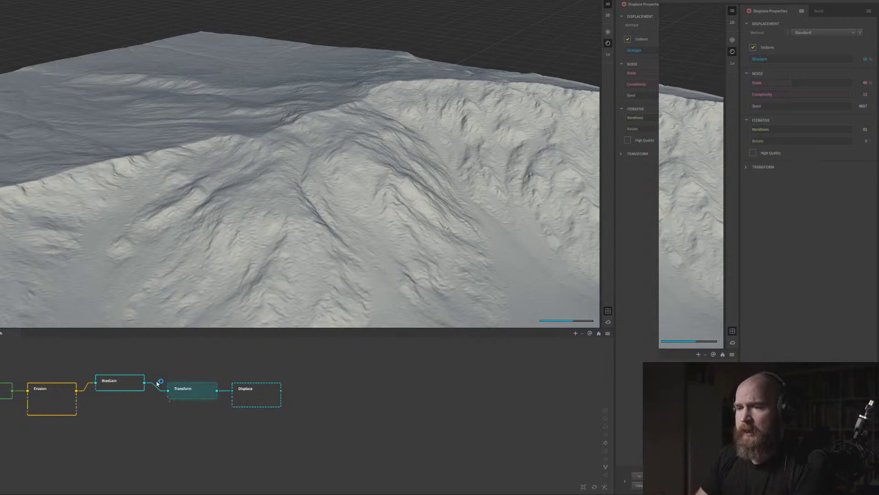
key("alt+Tab")
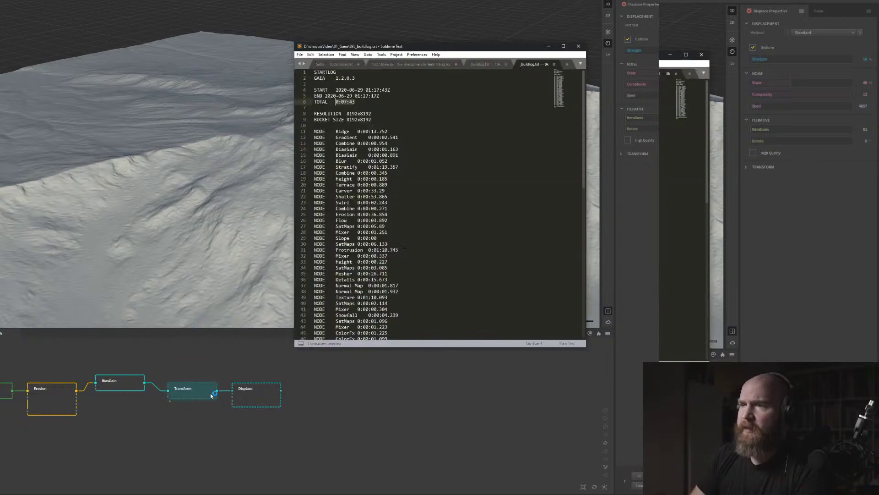
left_click(395, 162)
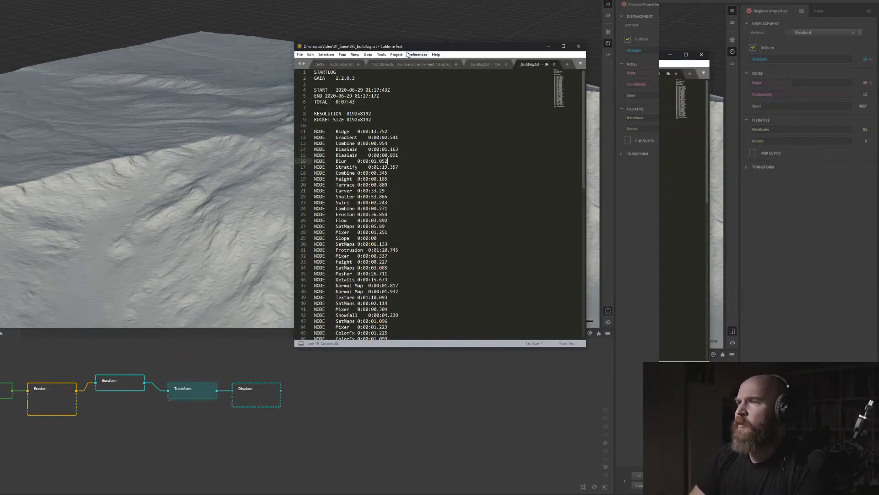
left_click_drag(406, 47, 303, 17)
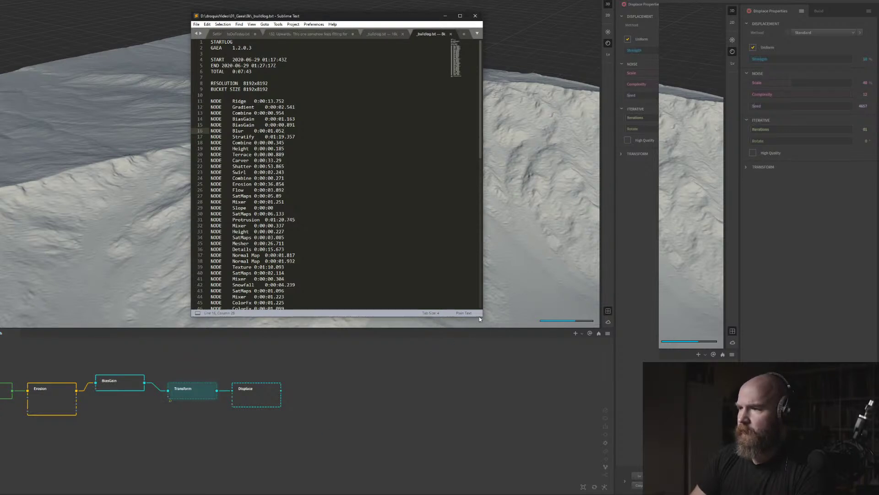
left_click_drag(479, 317, 531, 406)
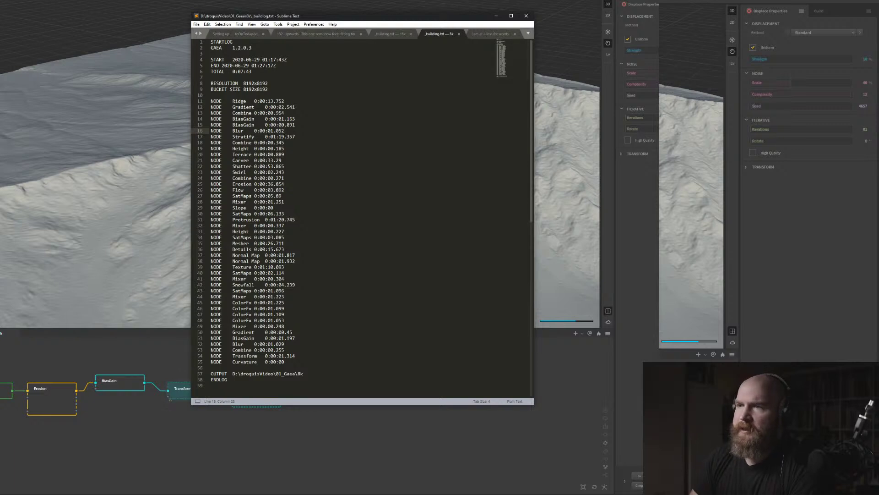
Review the build times of the individual nodes in the log, including Ridge, Gradient, Carver, Shatter, Mixer and Protrusion
key("Down")
key("Down")
key("Down")
key("Down")
key("Down")
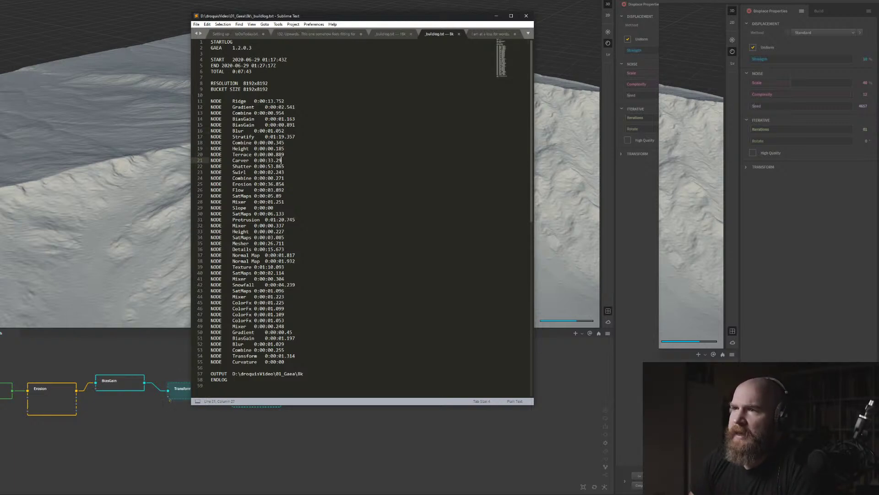
left_click(273, 101)
left_click(284, 106)
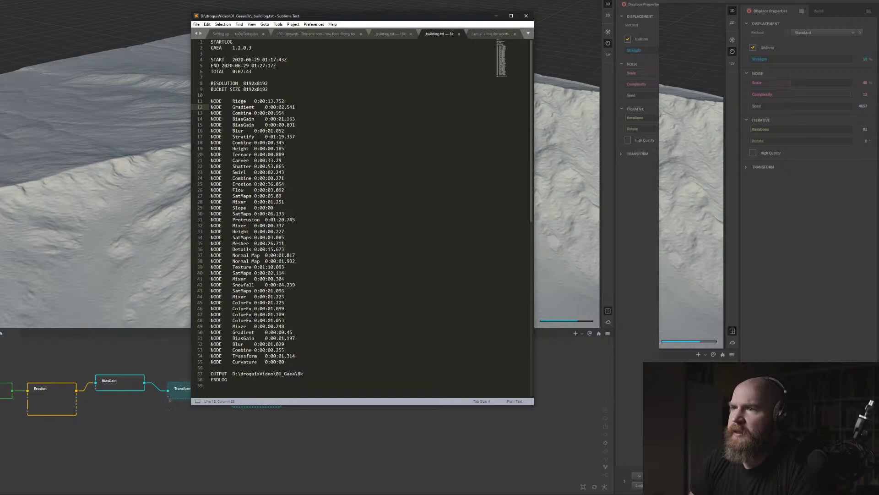
left_click(277, 166)
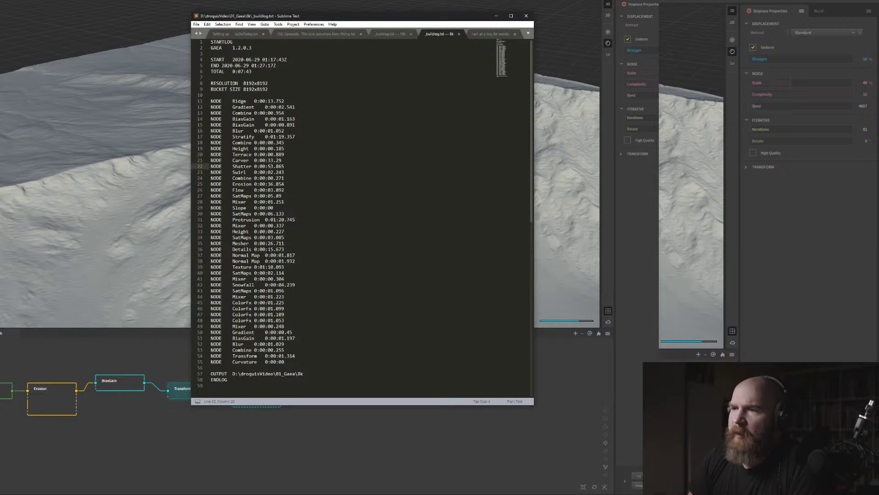
left_click(279, 231)
left_click(278, 226)
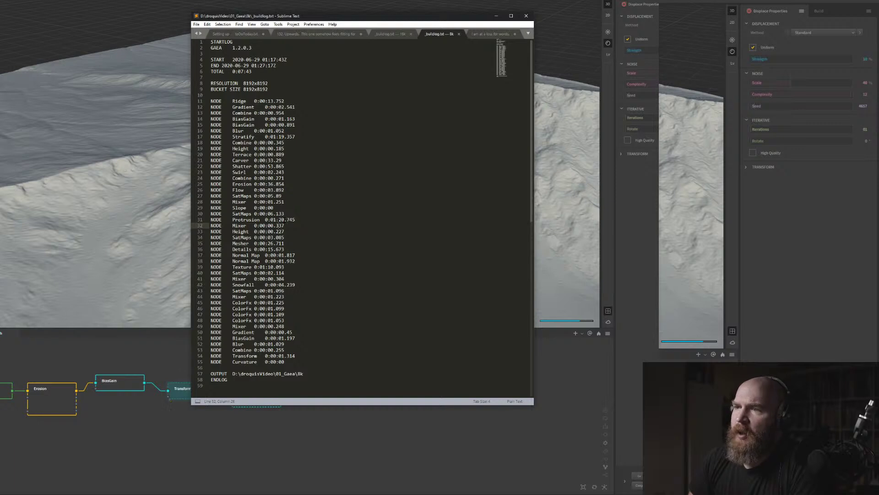
left_click(284, 220)
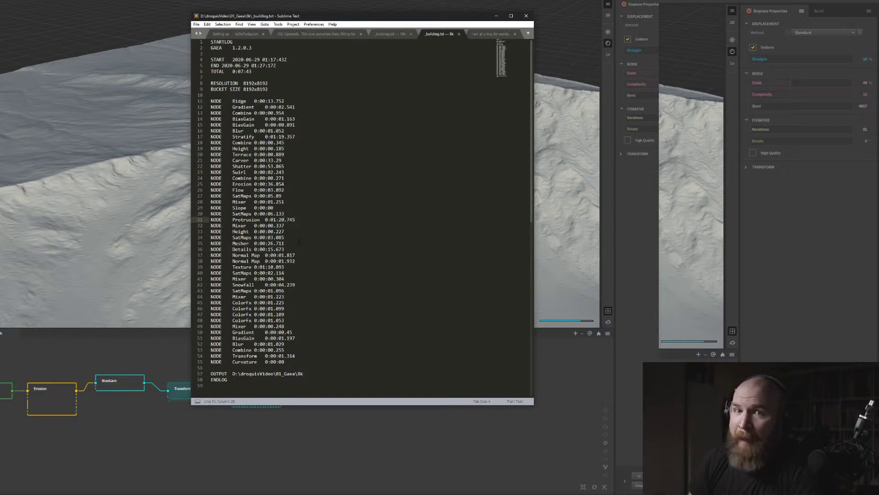
scroll(298, 250, "down", 5)
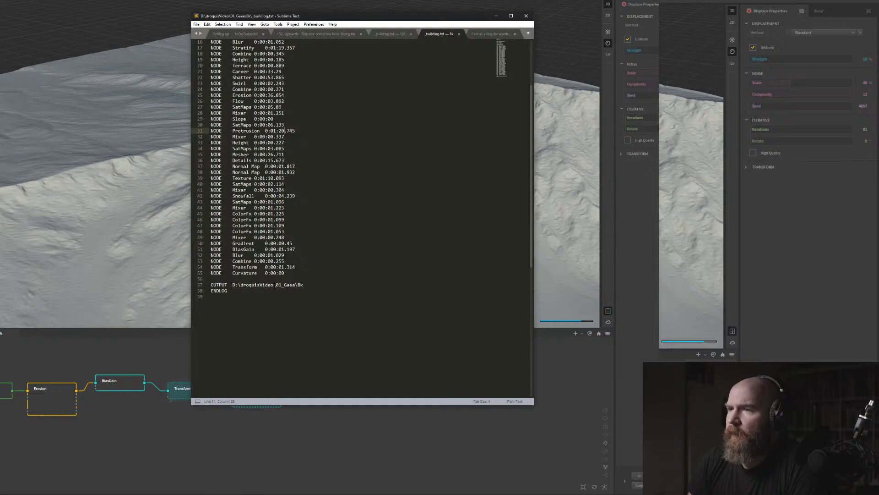
scroll(298, 250, "up", 5)
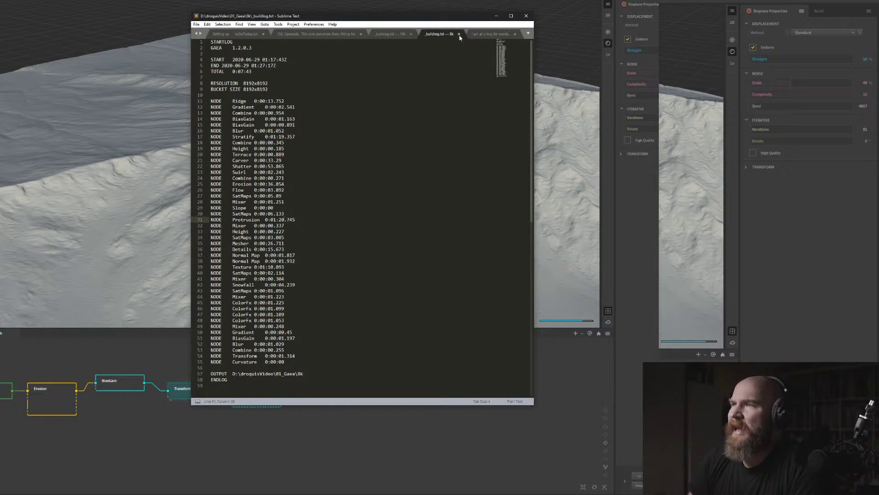
Minimize the build log window and examine the CPU and GPU 1 performance in Task Manager while the preview calculates
left_click_drag(462, 19, 460, 36)
left_click(494, 33)
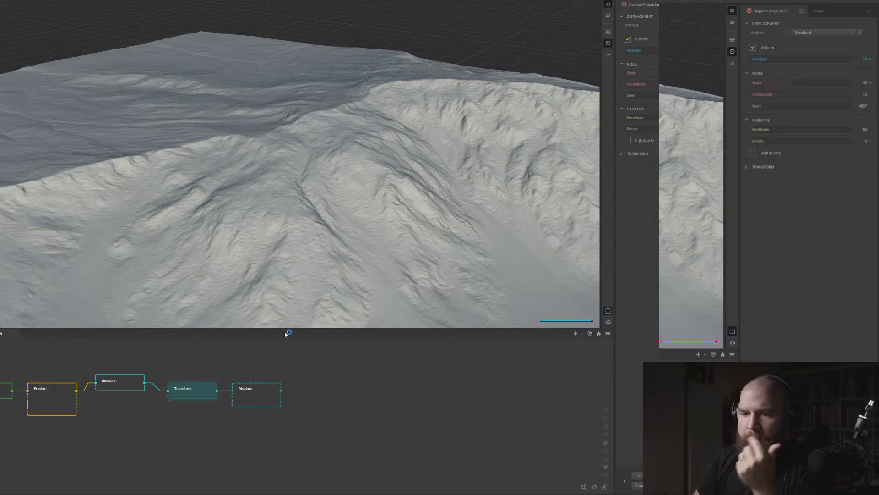
key("ctrl+shift+Escape")
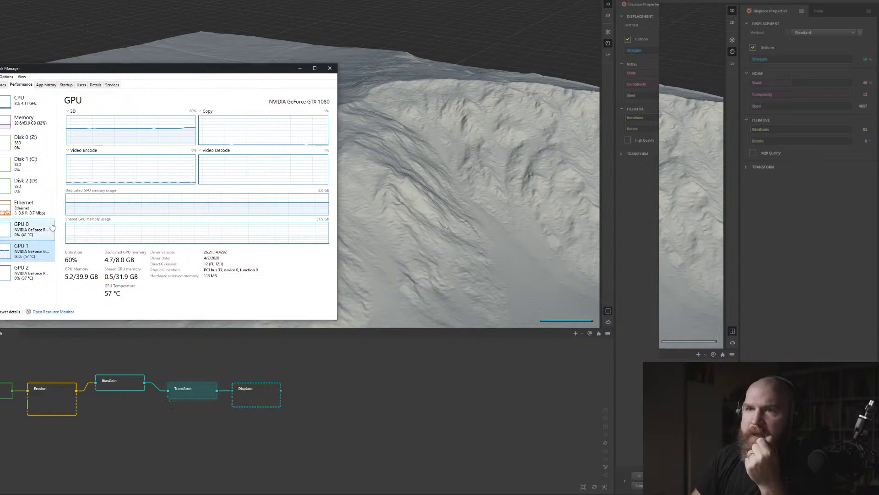
left_click(25, 100)
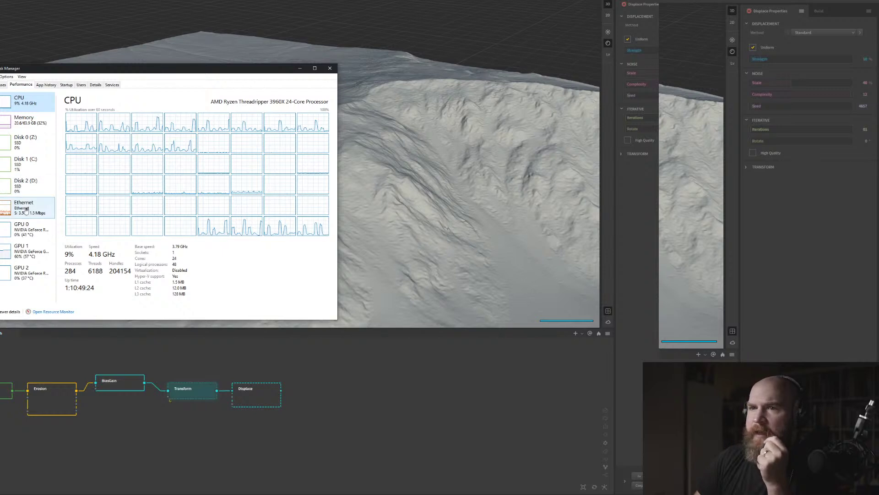
left_click(27, 249)
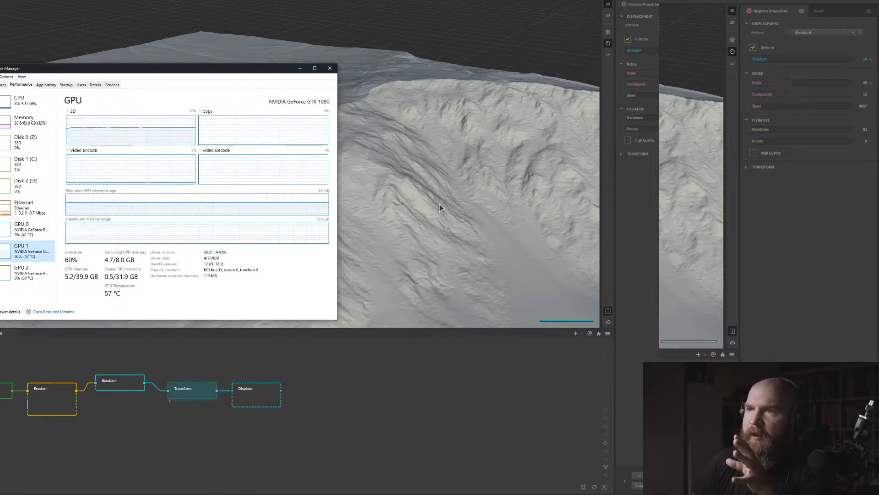
left_click_drag(269, 71, 279, 23)
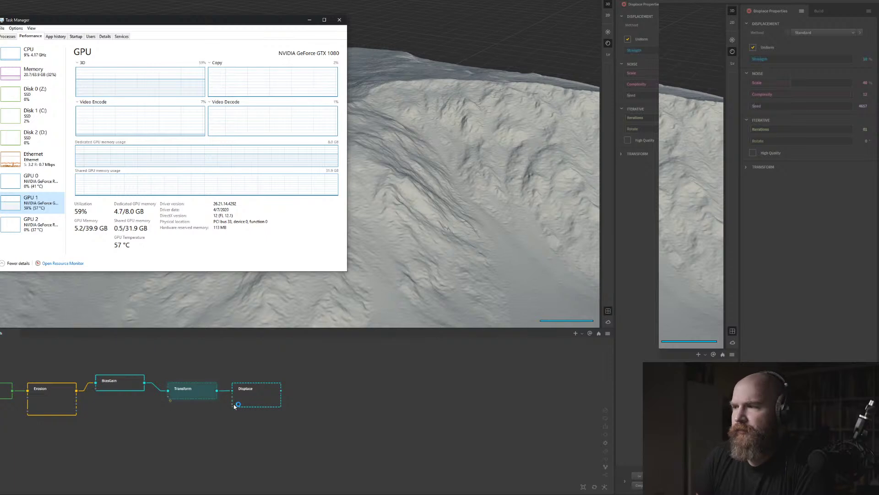
Bring the Sublime Text window with the 8k build log back up and close it
middle_click_drag(234, 404, 286, 327)
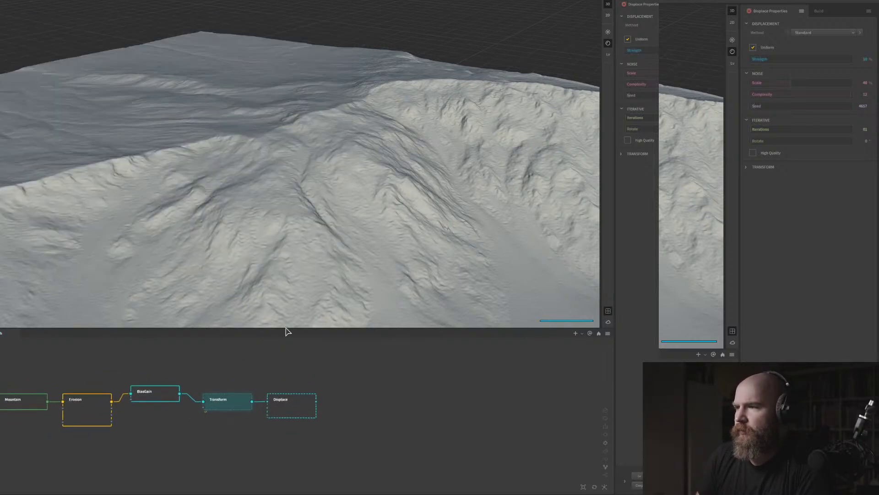
left_click_drag(291, 293, 282, 233)
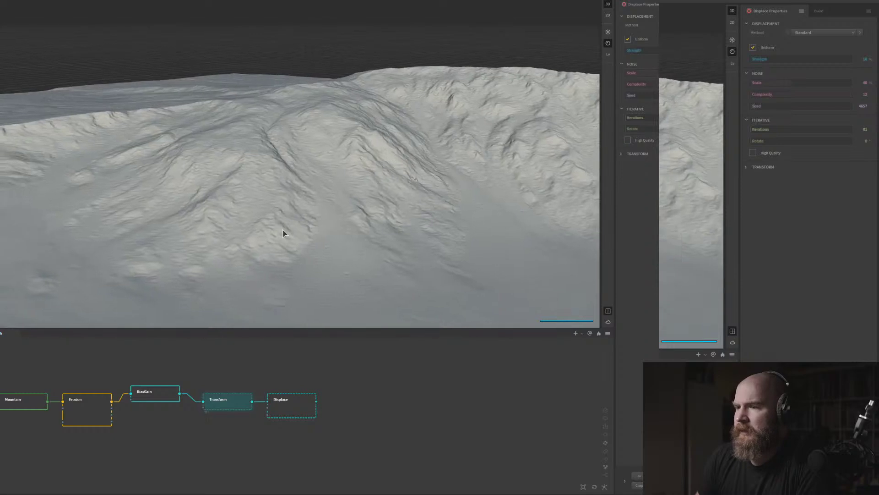
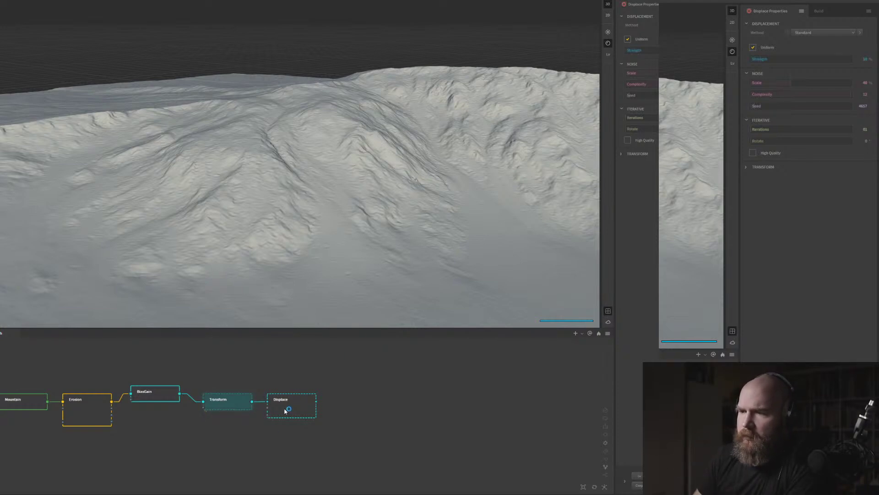
middle_click_drag(329, 380, 385, 372)
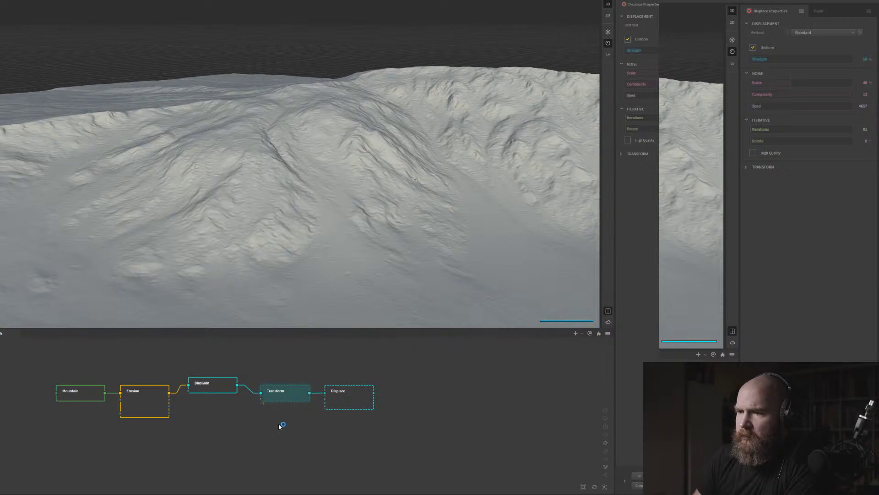
middle_click_drag(309, 425, 302, 440)
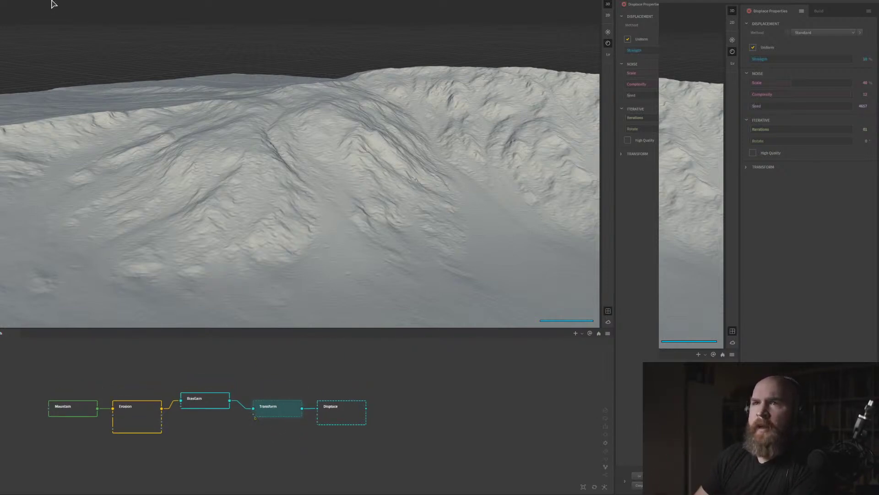
left_click(12, 0)
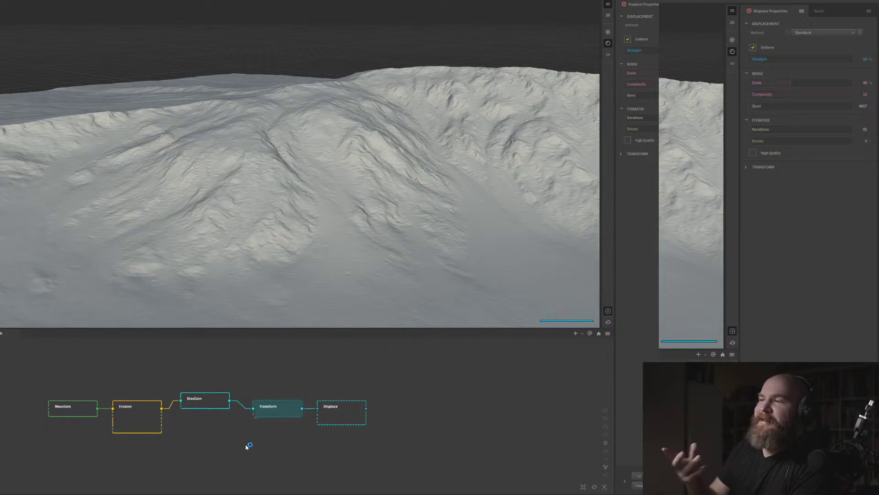
left_click_drag(352, 198, 255, 209)
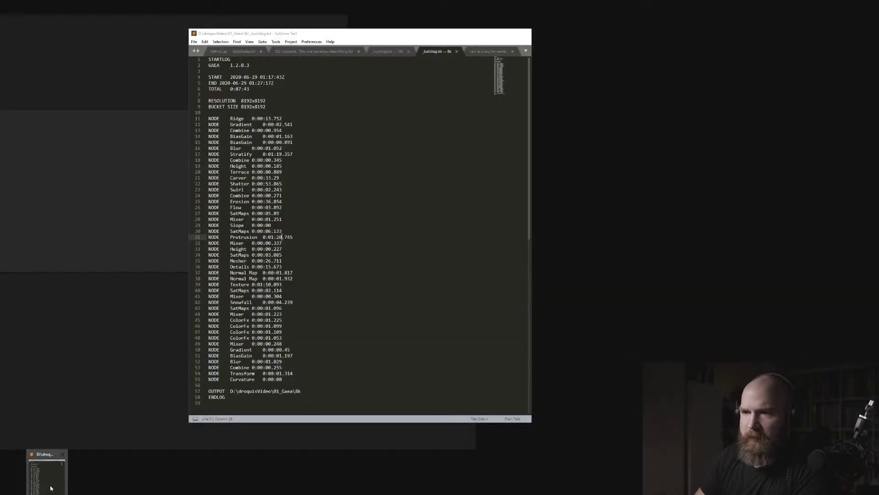
left_click(51, 488)
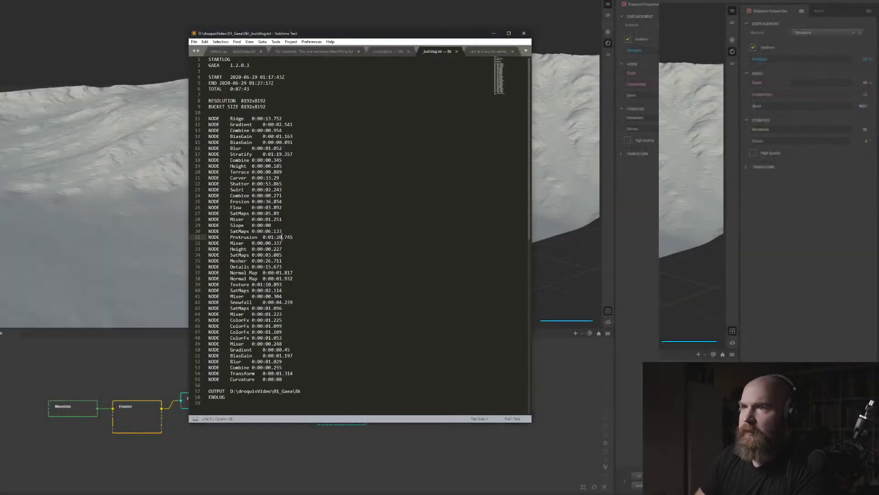
left_click(524, 34)
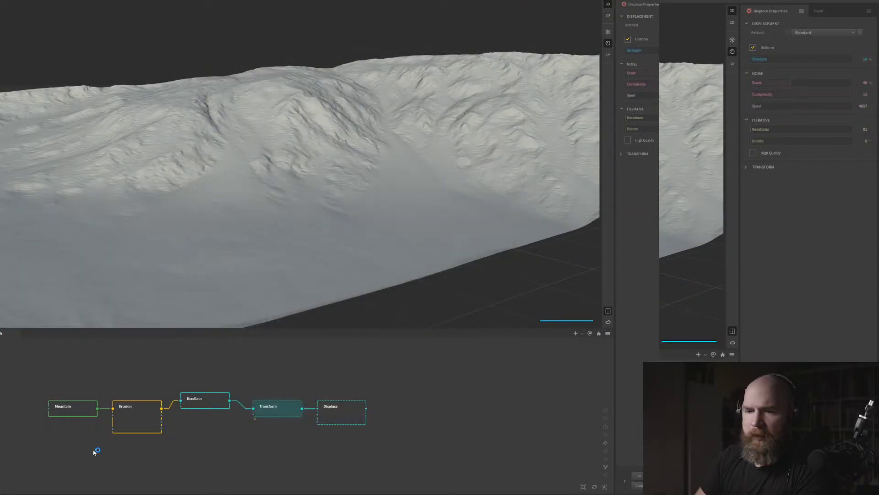
Examine the displaced mountain from several angles and check the GPU 1 load in Task Manager during the rebuild
left_click_drag(310, 264, 248, 196)
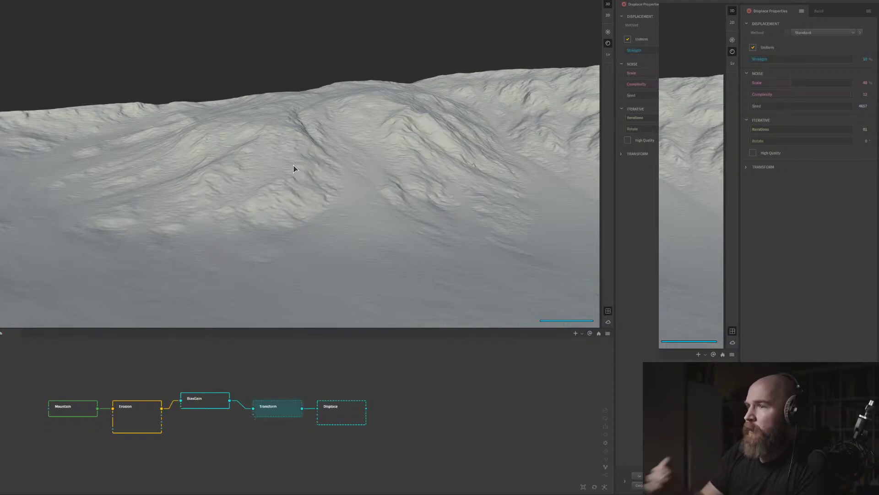
left_click_drag(299, 145, 341, 154)
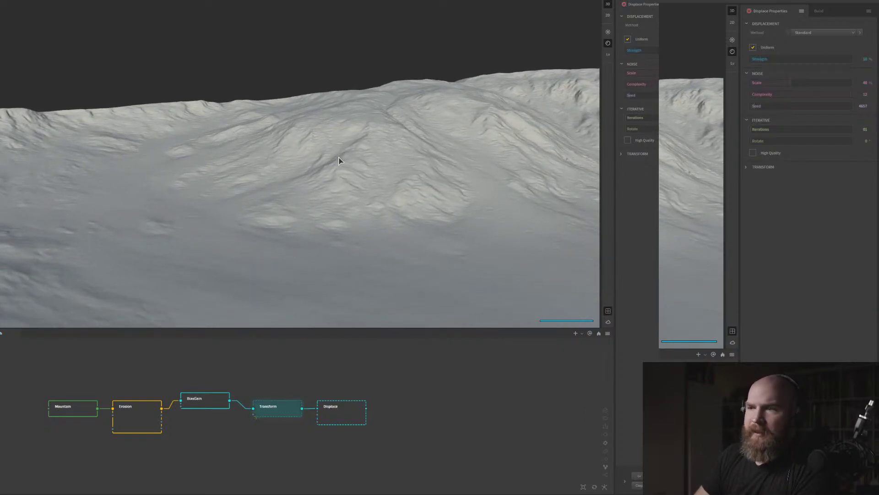
left_click_drag(319, 165, 269, 164)
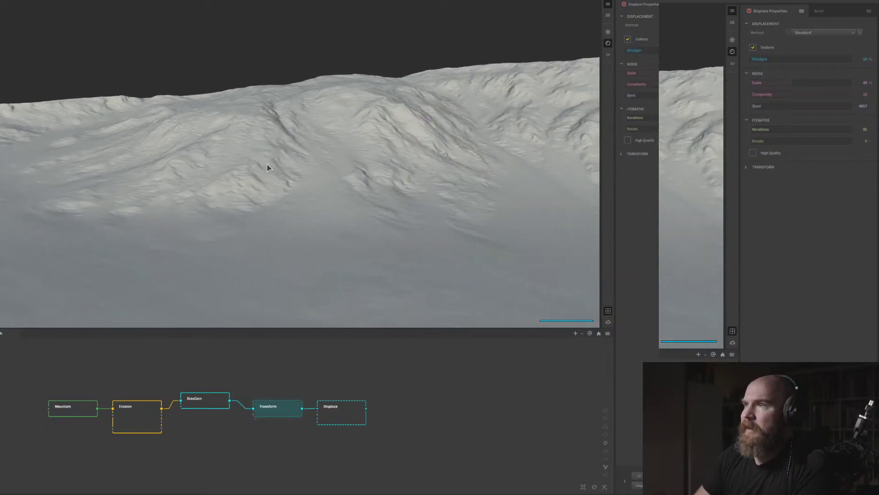
mouse_move(213, 183)
left_mouse_down()
mouse_move(201, 186)
mouse_move(218, 184)
left_mouse_up()
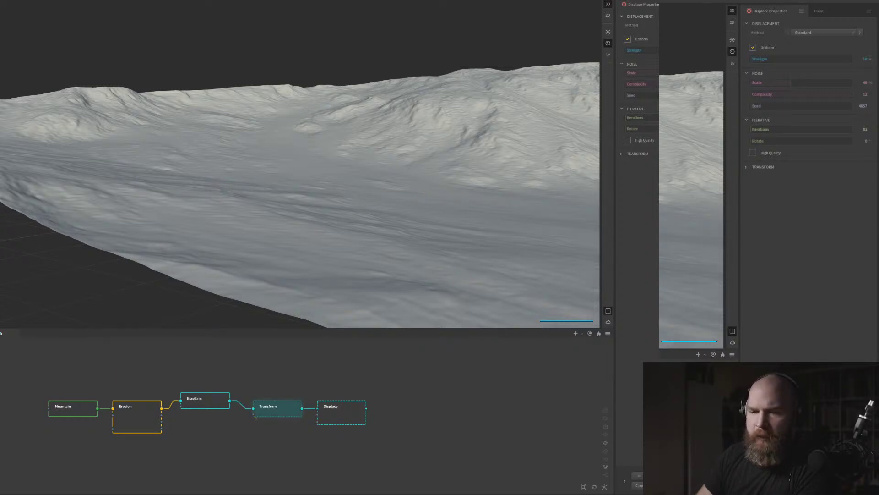
key("alt+Tab")
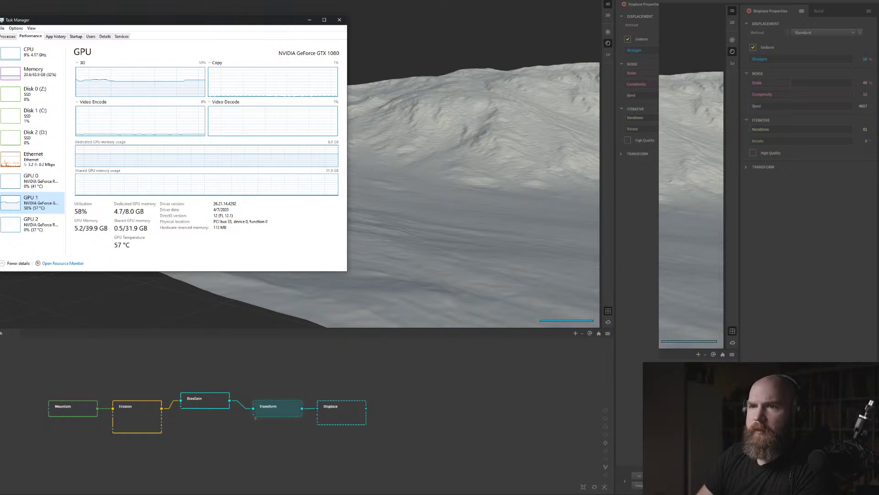
key("alt+Tab")
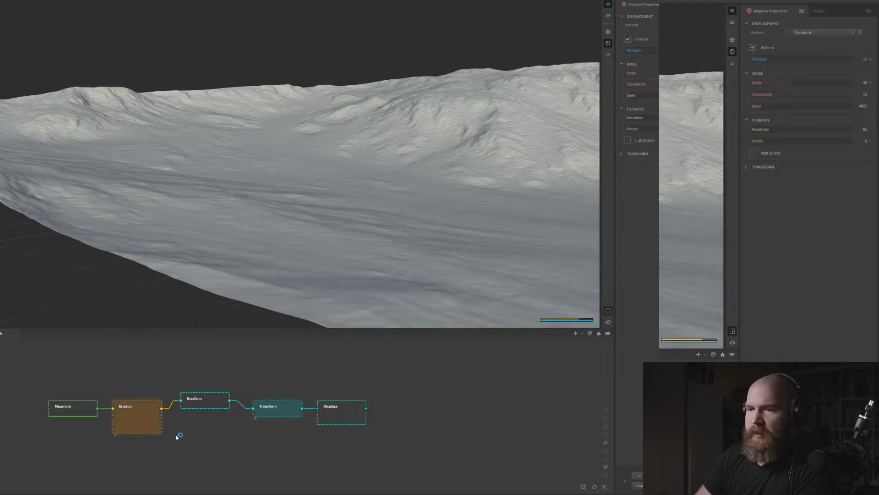
middle_click_drag(197, 429, 170, 424)
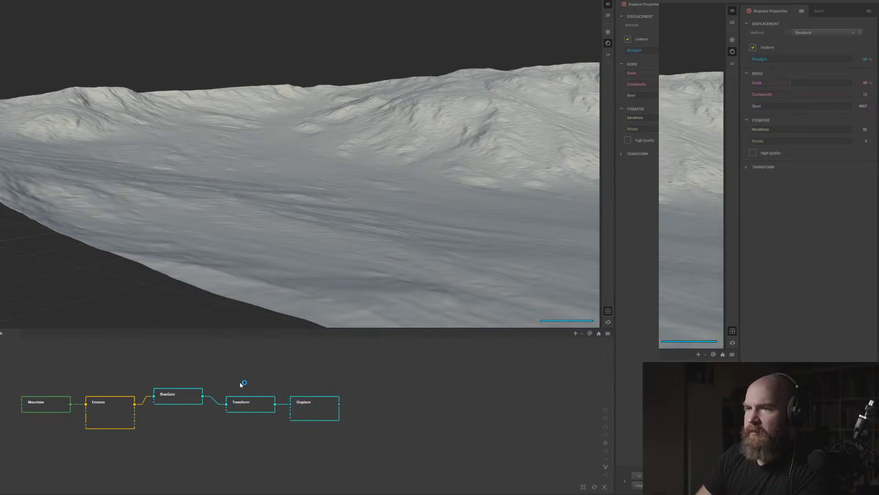
left_click_drag(371, 151, 354, 148)
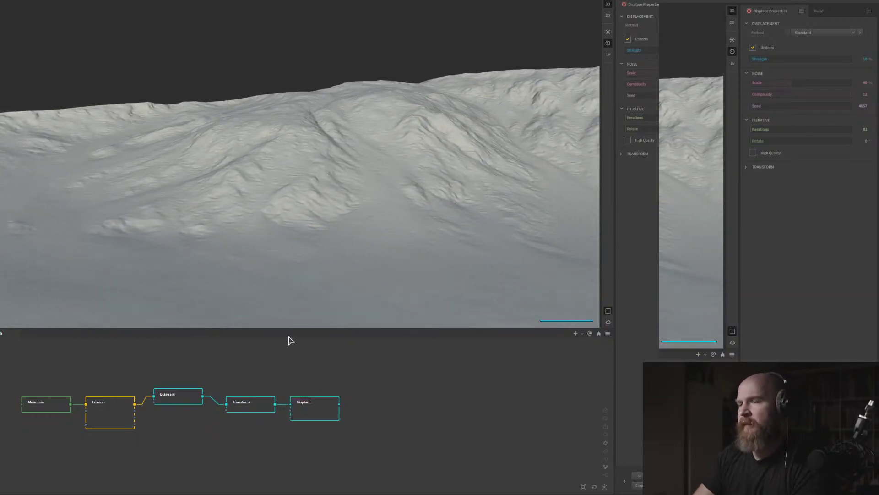
Inspect the Displace node's input ports, including the optional mask, and examine its effect across the terrain's slopes
left_click(314, 408)
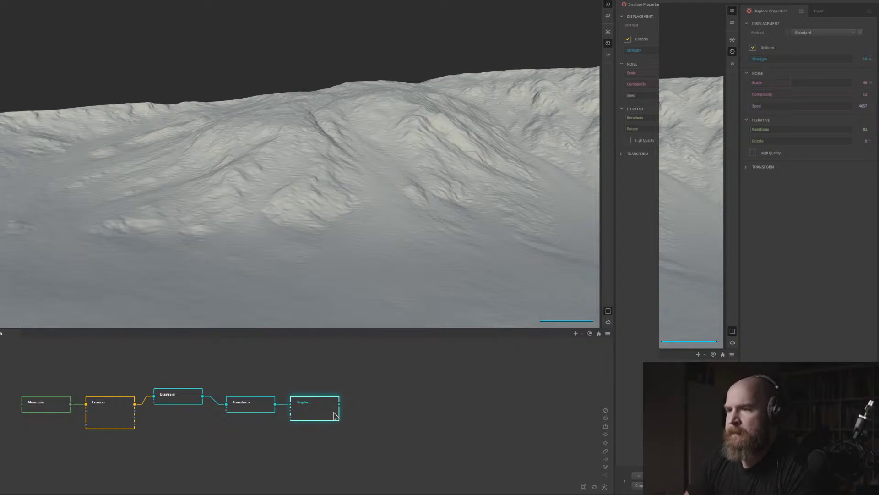
middle_click_drag(394, 411, 372, 434)
scroll(368, 434, "down", 1)
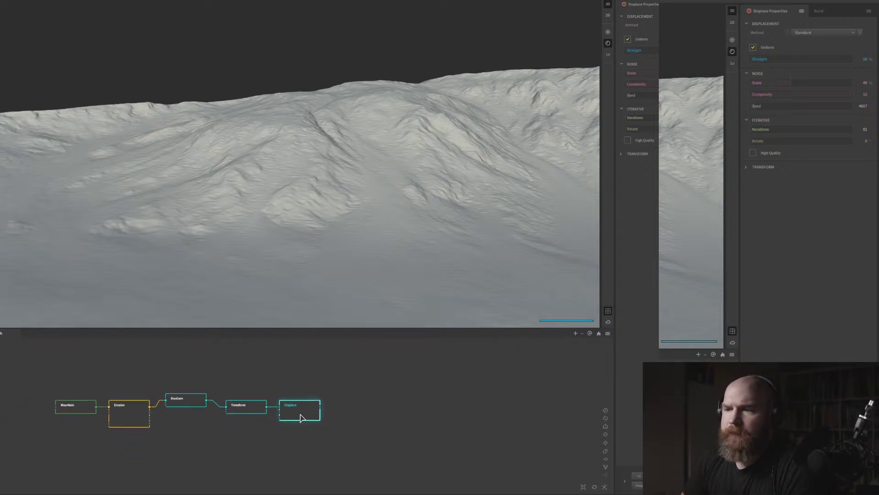
scroll(279, 421, "up", 2)
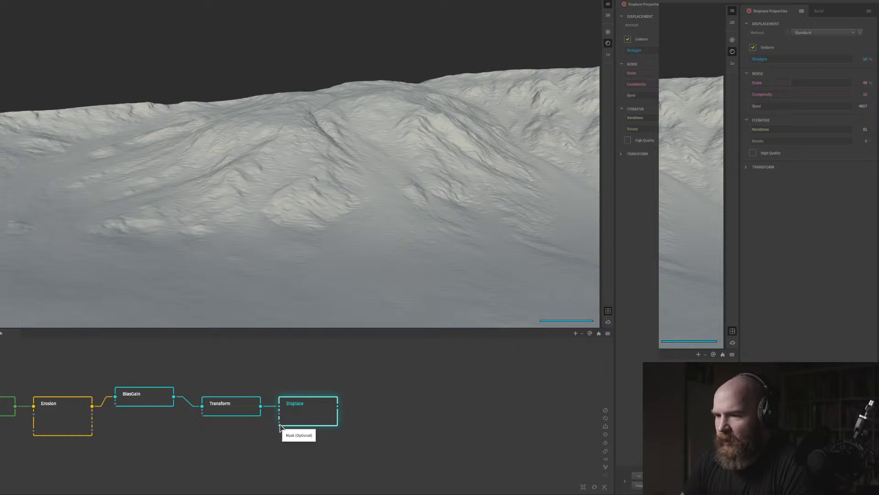
scroll(278, 413, "up", 2)
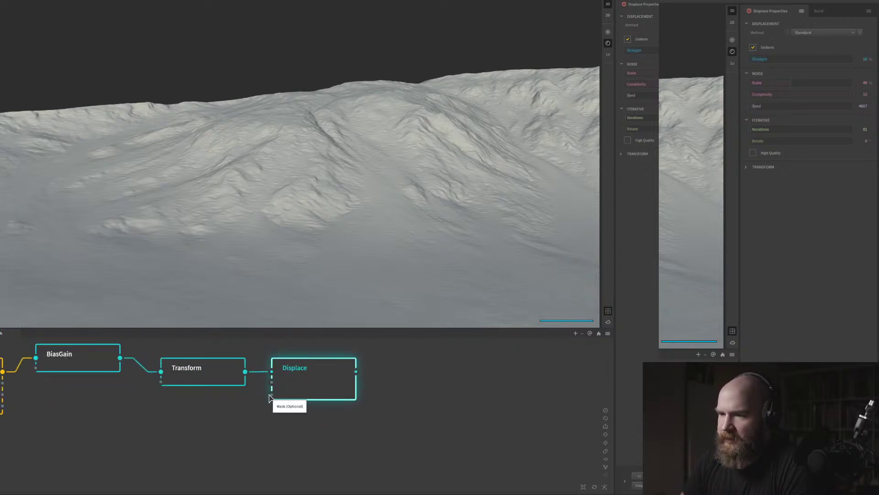
scroll(326, 406, "down", 3)
scroll(408, 212, "down", 3)
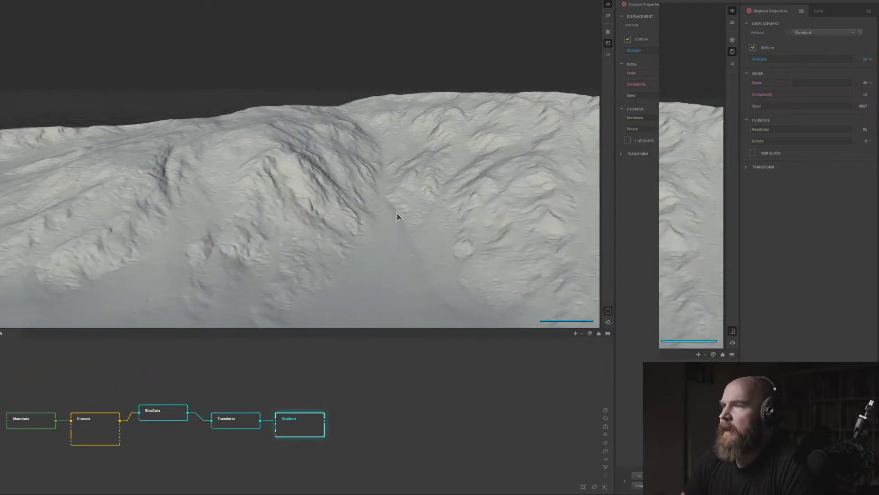
left_click_drag(399, 215, 300, 210)
scroll(292, 207, "down", 2)
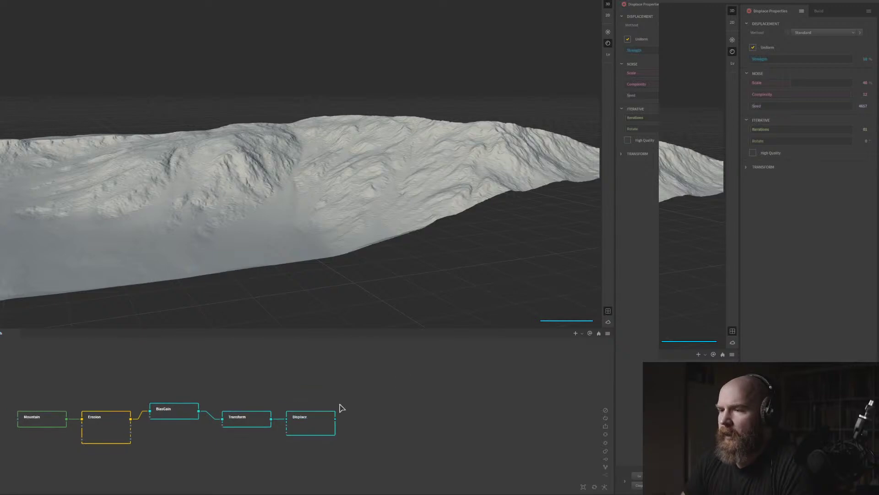
Replace the Displace node at the end of the chain with a Recurve node connected to the Transform output
left_click_drag(323, 421, 361, 421)
key("Delete")
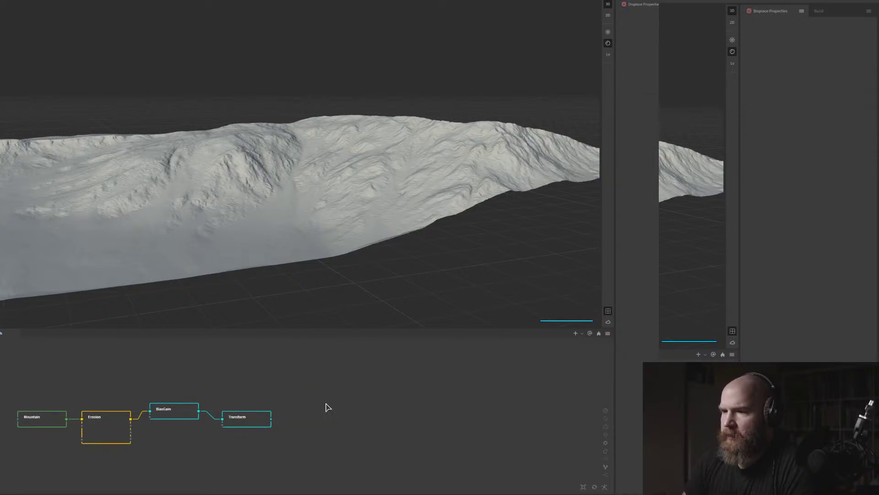
middle_click_drag(325, 406, 353, 401)
left_click(291, 414)
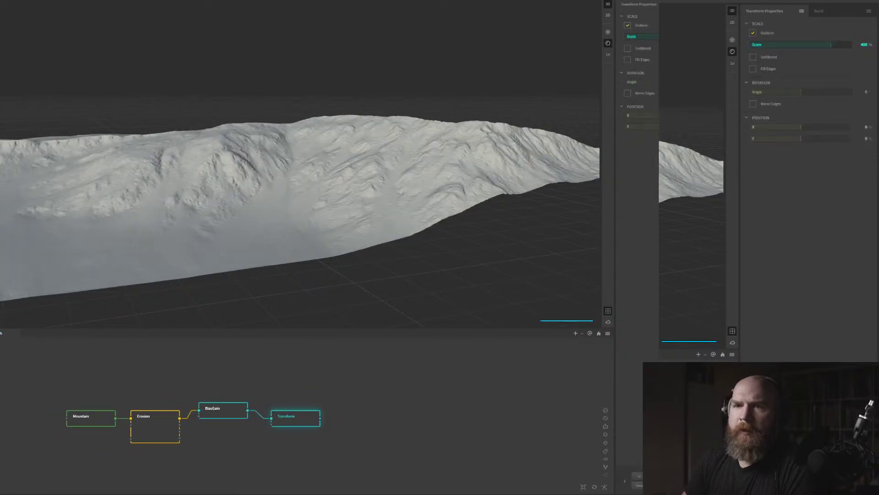
left_click_drag(0, 181, 323, 409)
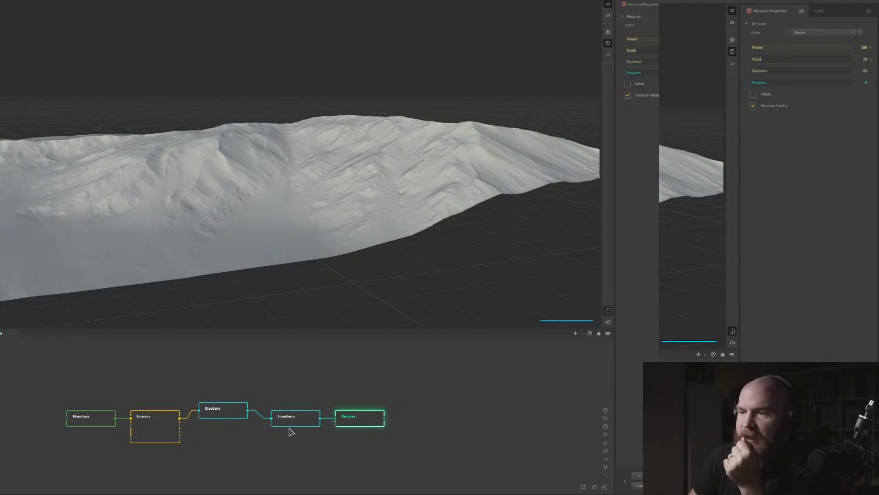
Examine the mountain ridges and slopes up close with the Recurve node applied
scroll(289, 429, "up", 3)
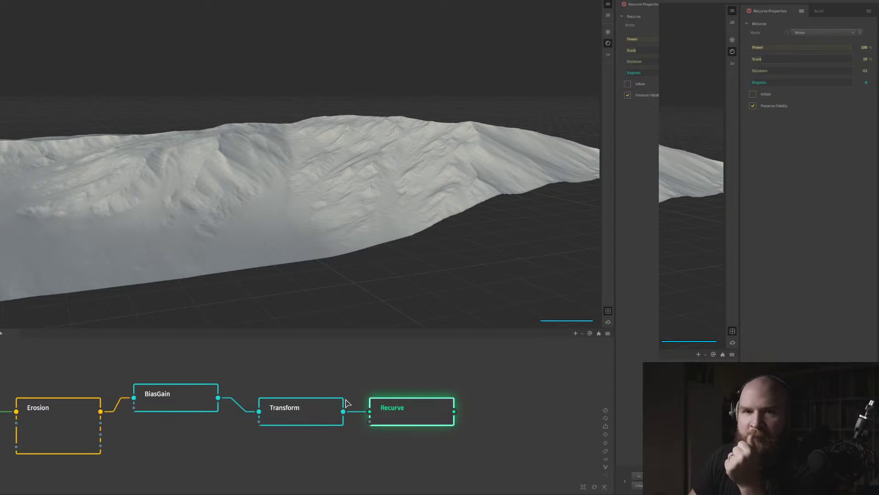
scroll(294, 261, "up", 5)
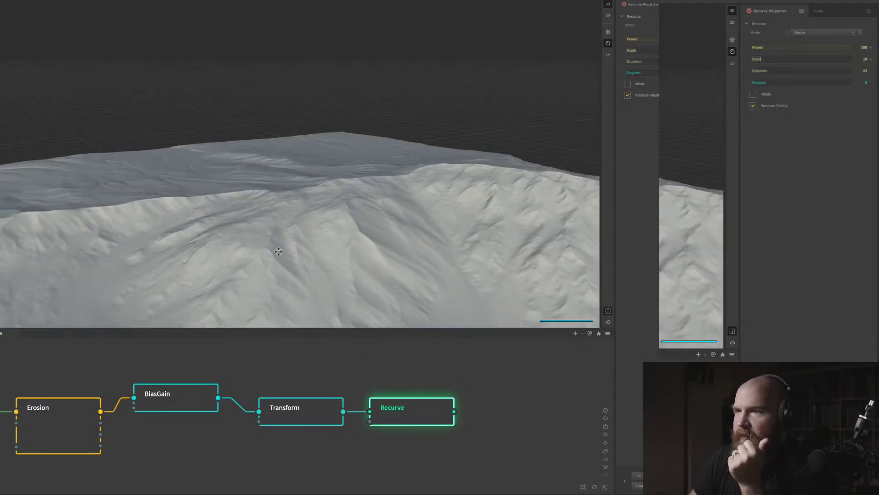
scroll(278, 251, "down", 3)
middle_click_drag(156, 411, 106, 418)
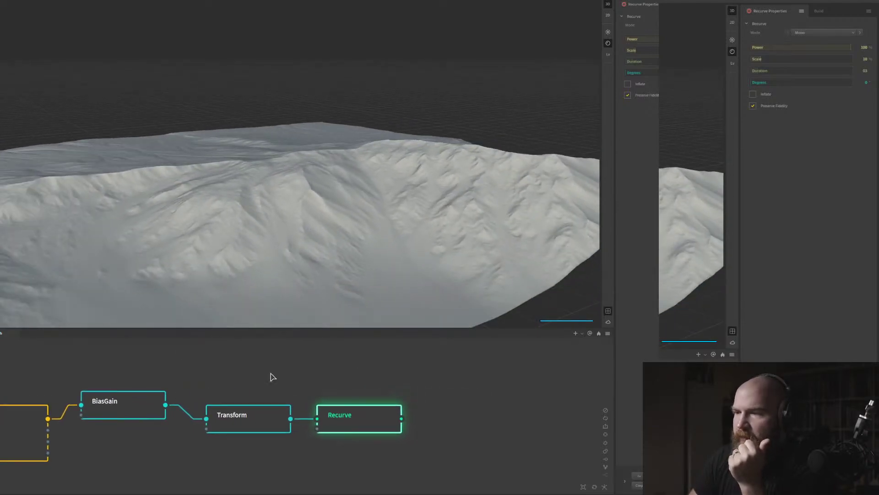
middle_click_drag(273, 376, 229, 411)
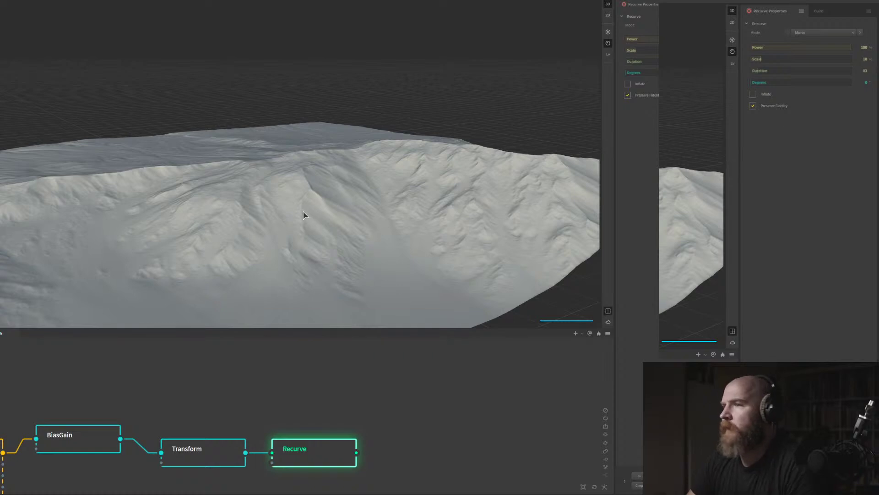
Try higher scale values on the Recurve node, first 67% and 91%, checking the ridge detail with each
scroll(303, 212, "down", 4)
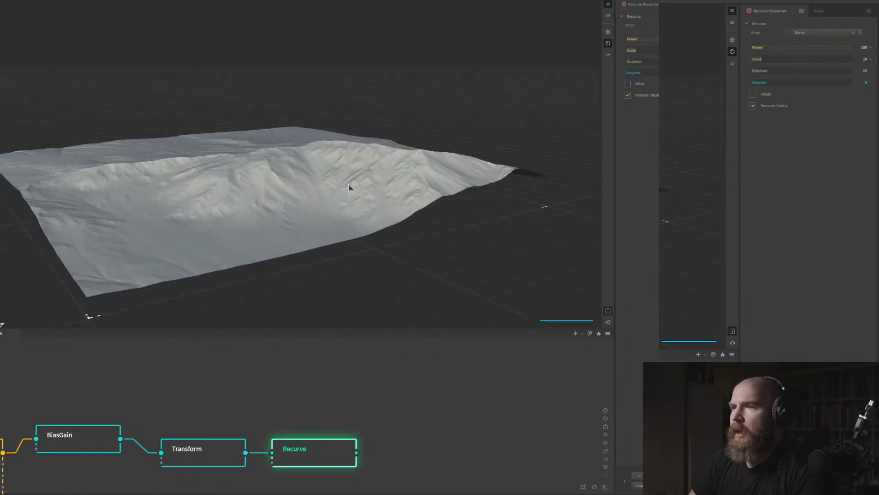
left_click(818, 60)
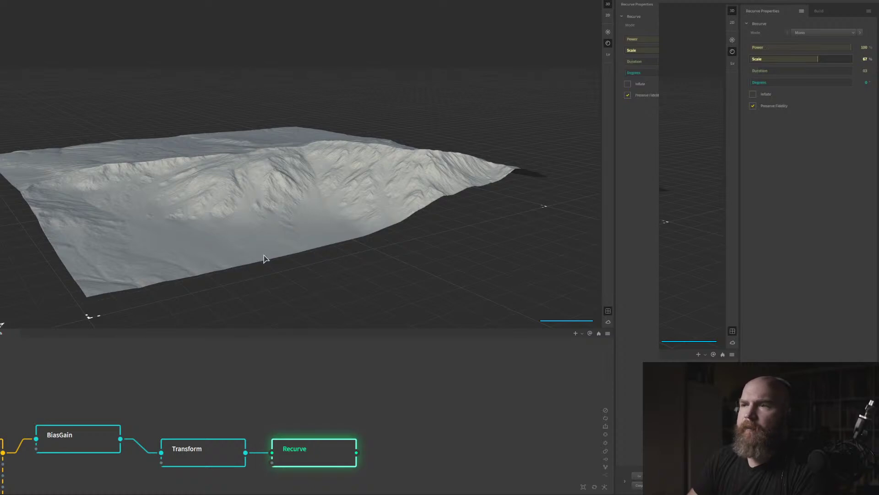
scroll(296, 220, "up", 3)
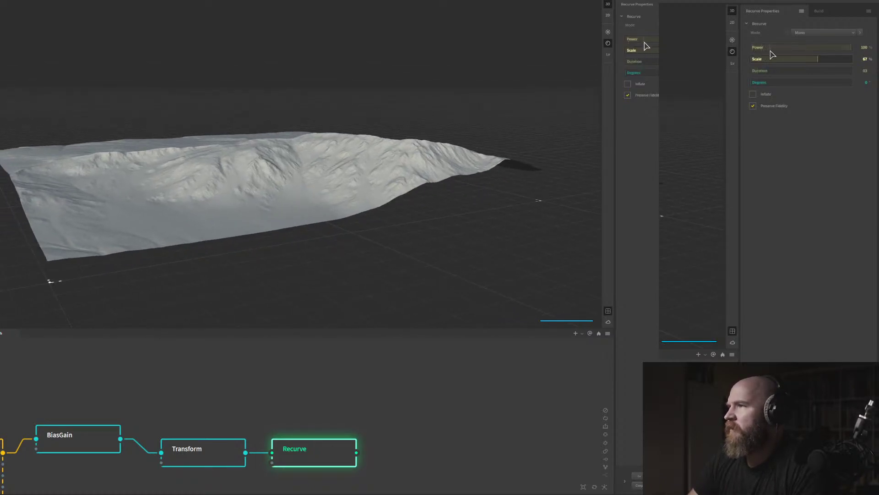
left_click(842, 59)
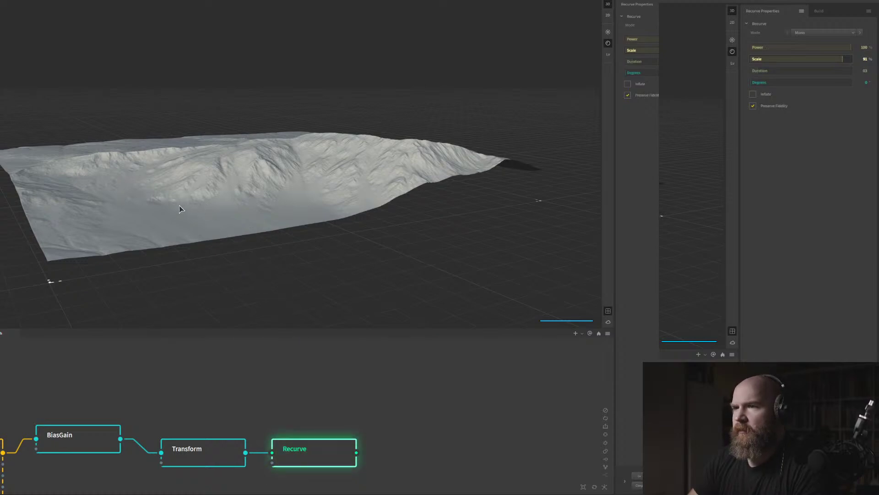
scroll(214, 211, "up", 5)
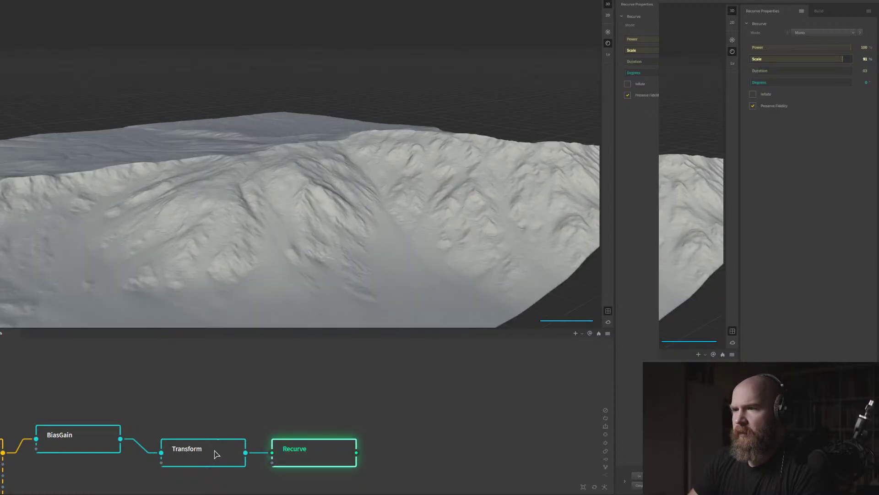
Compare the settings of the Transform and Recurve nodes by switching the selection between them
left_click(216, 454)
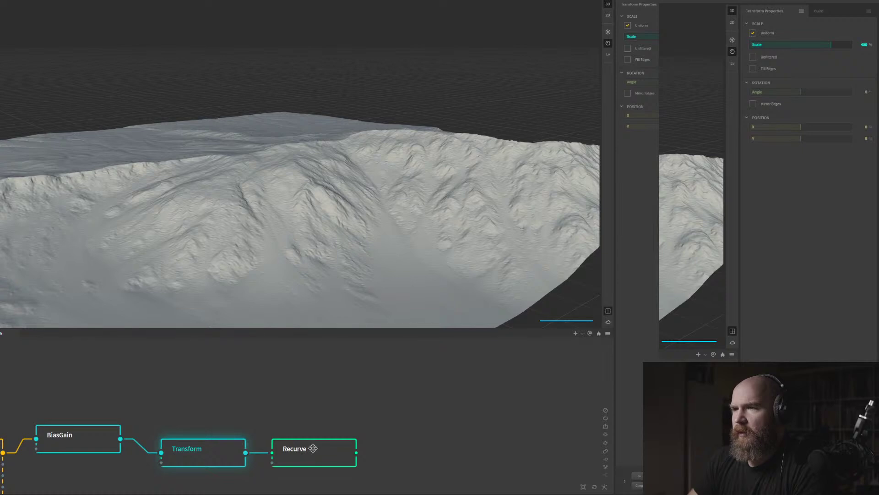
left_click(314, 451)
left_click(223, 449)
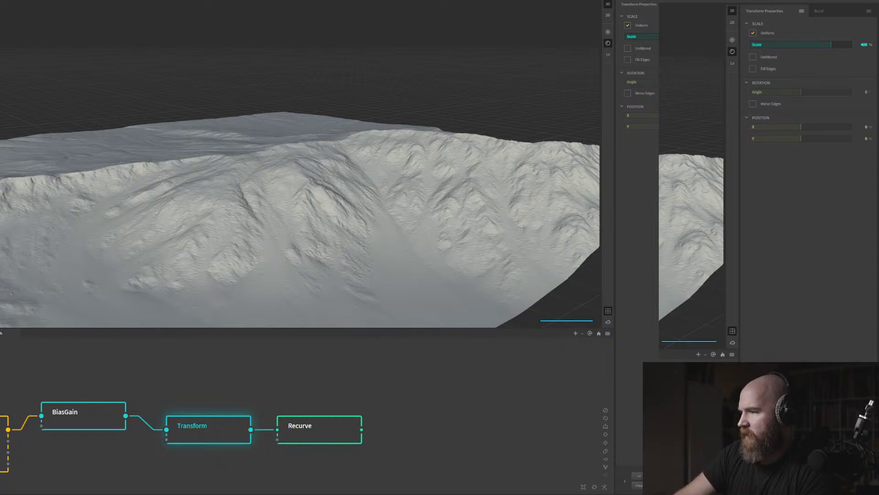
key("alt+Tab")
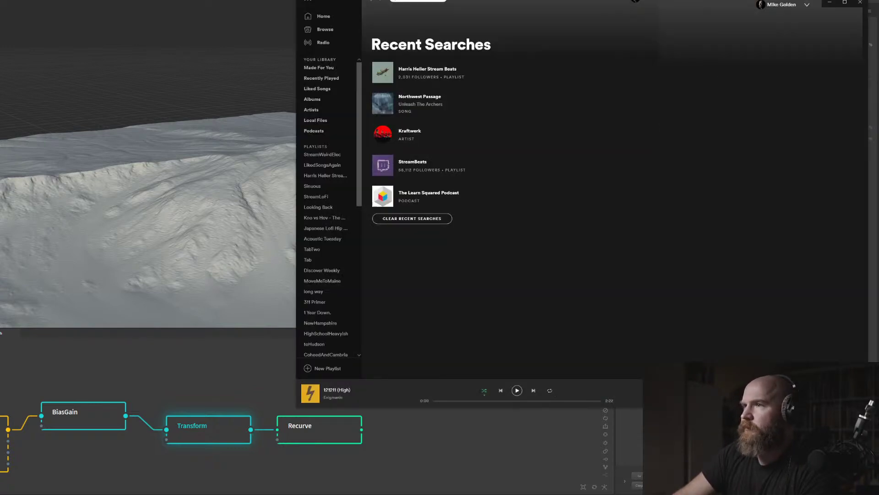
key("alt+Tab")
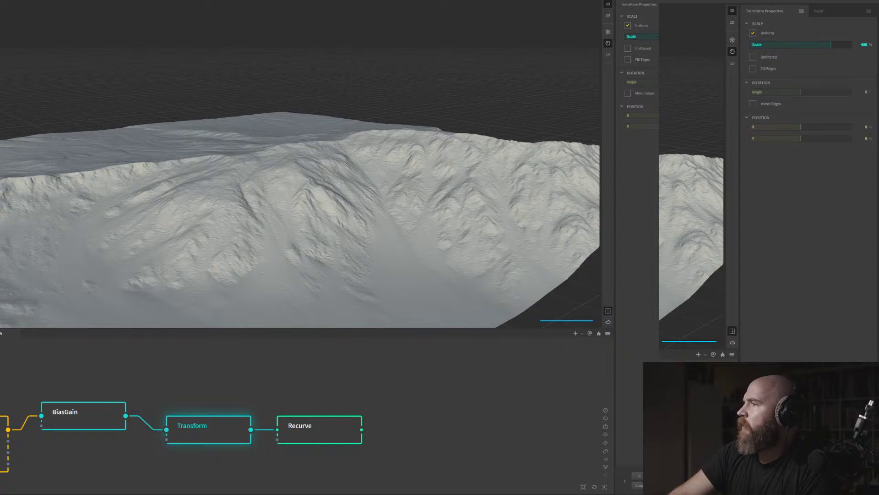
Compare the mountain's surface detail between the Transform output and the Recurve output from several angles
left_click_drag(336, 198, 291, 174)
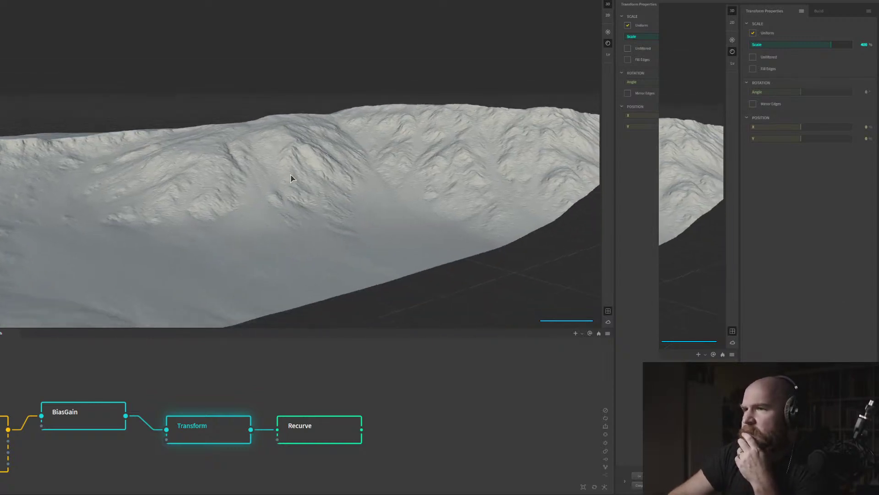
middle_click_drag(206, 392, 236, 392)
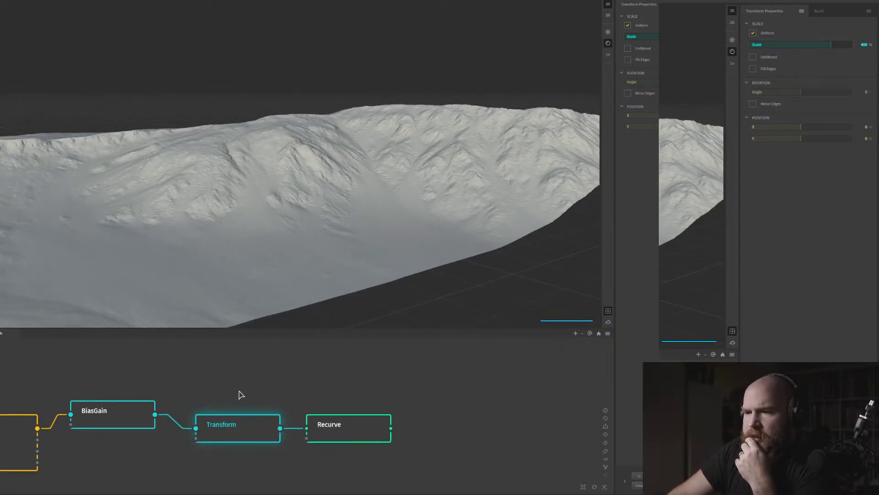
left_click(228, 415)
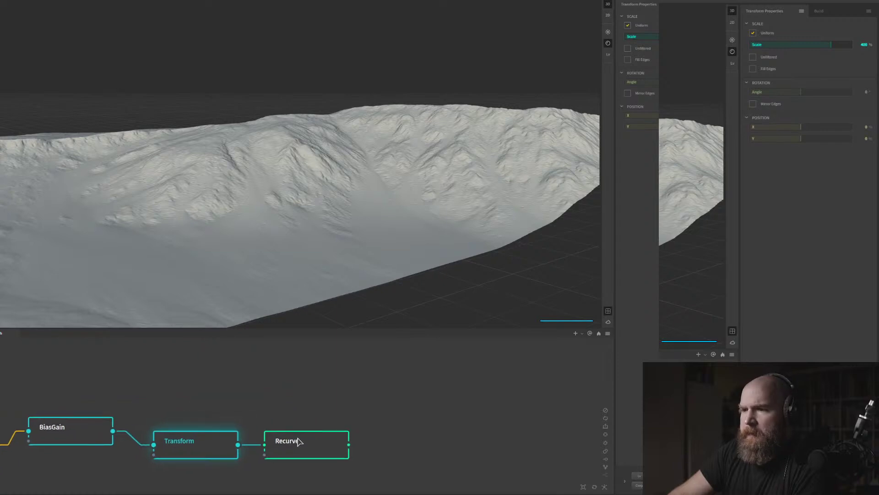
left_click(298, 440)
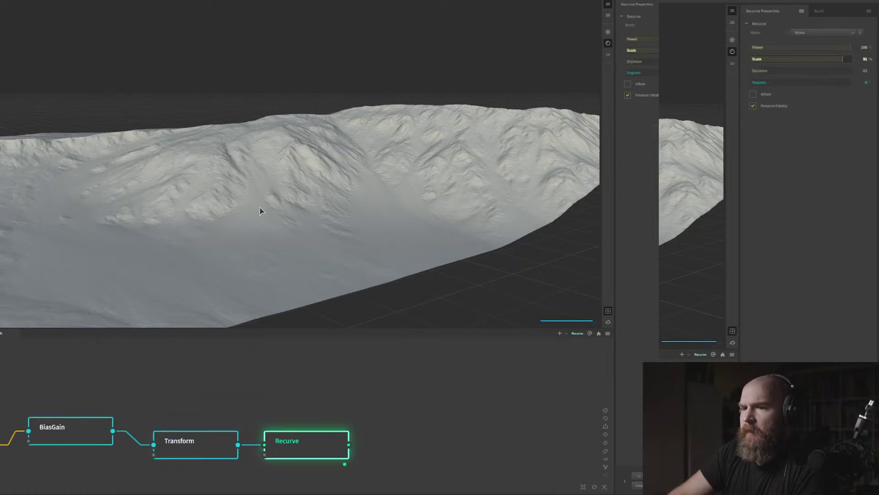
left_click_drag(259, 207, 251, 213)
left_click_drag(173, 210, 179, 210)
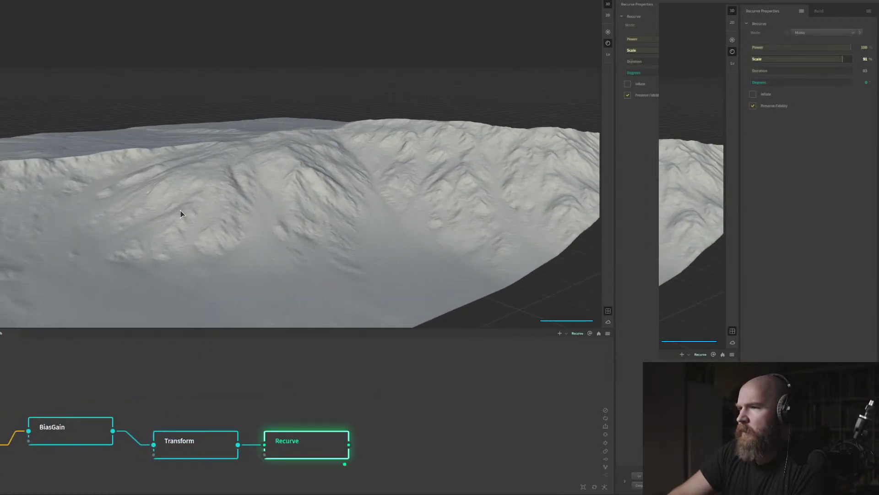
left_click(206, 449)
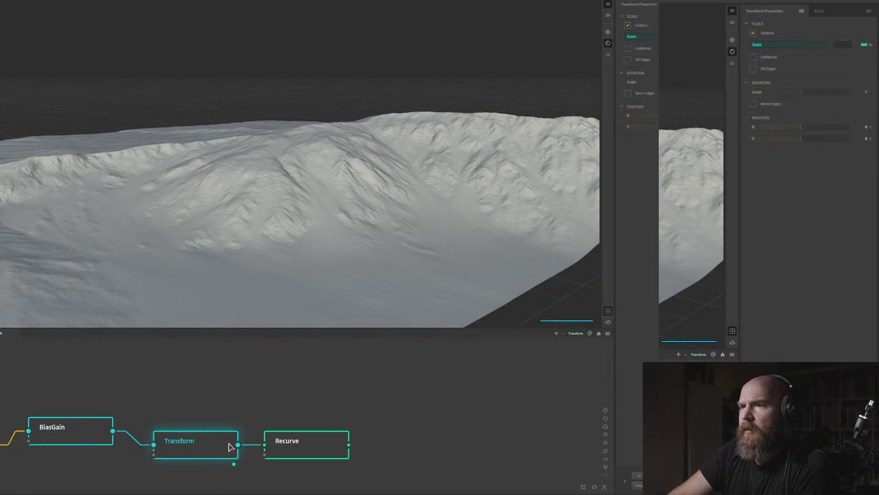
left_click(295, 443)
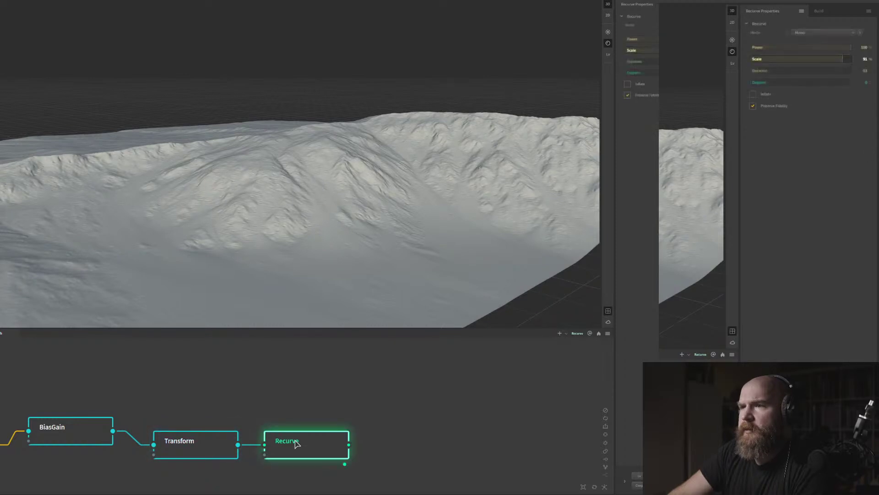
left_click_drag(273, 250, 492, 170)
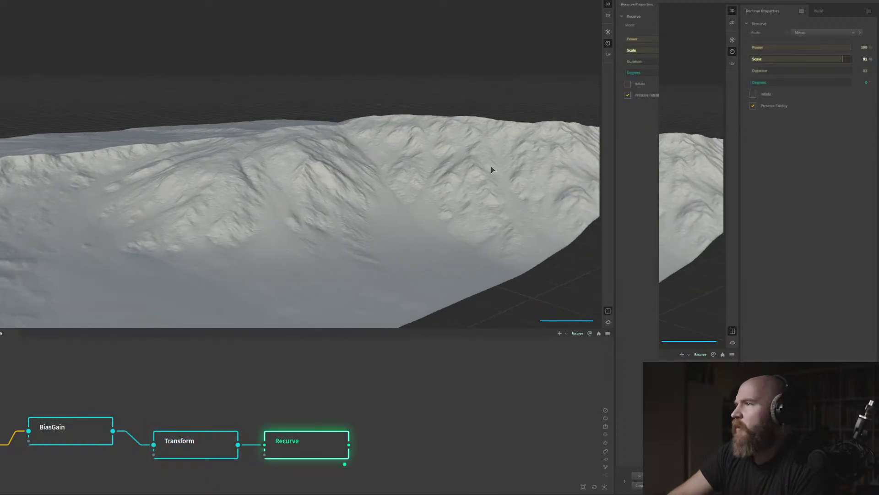
Try the Recurve node with Inflate enabled and its scale at 13%, examining the effect on the ridges
left_click(753, 94)
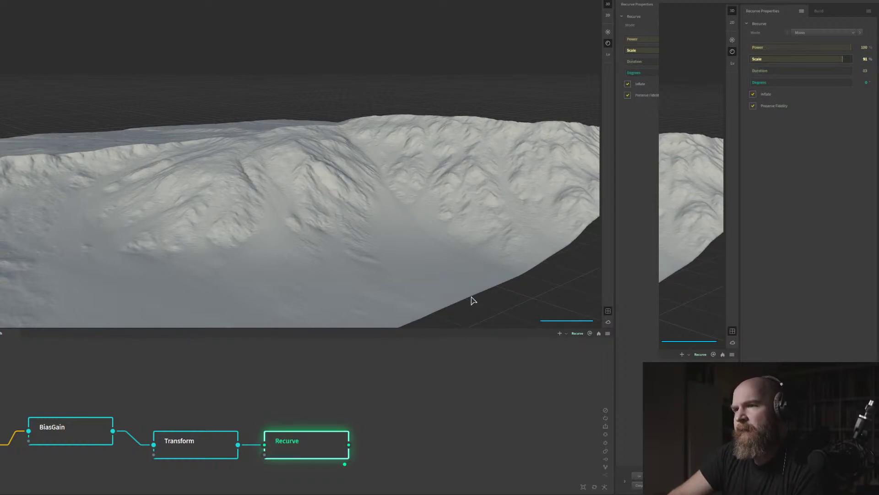
left_click_drag(844, 59, 764, 60)
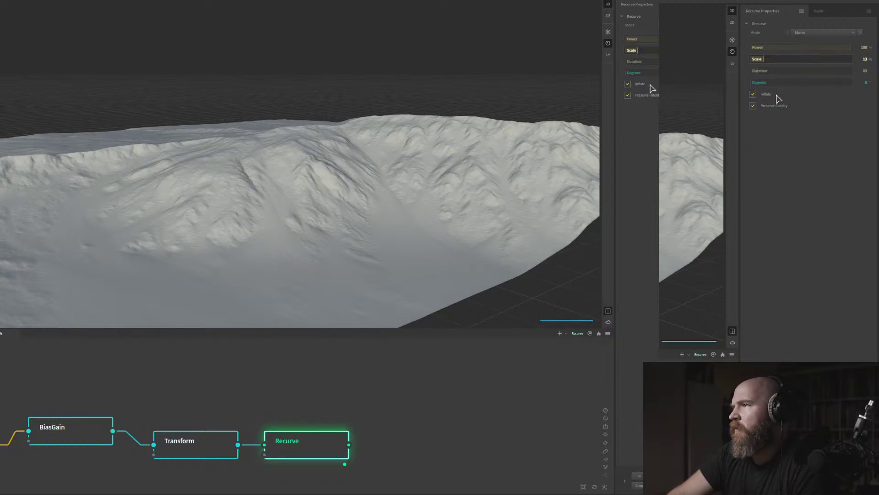
middle_click_drag(330, 408, 313, 404)
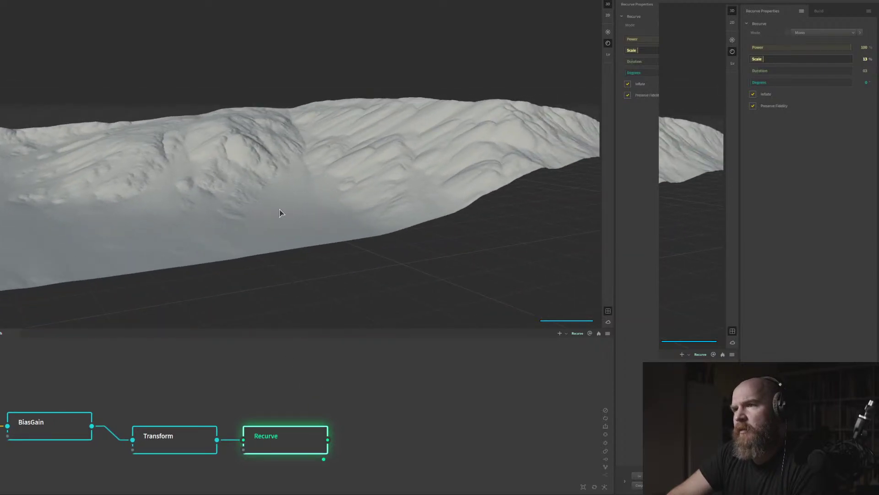
left_click_drag(280, 211, 263, 235)
left_click_drag(352, 210, 314, 242)
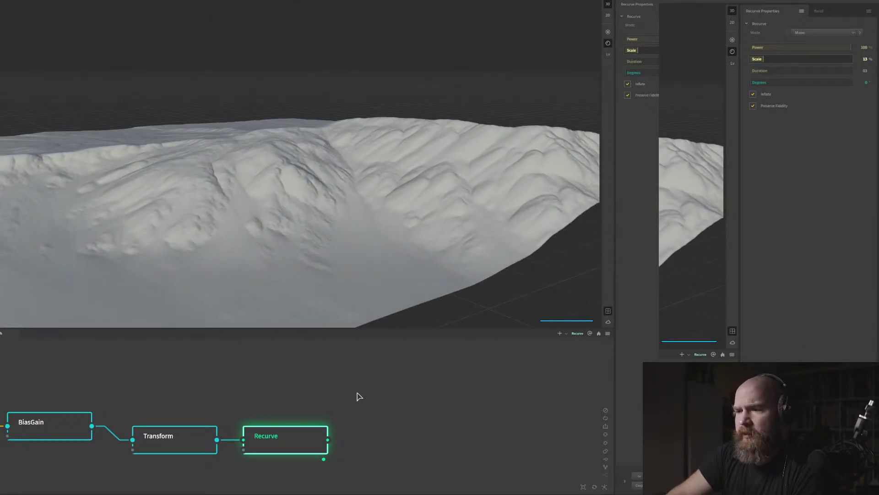
Replace the Recurve node at the end of the chain with a Shaper node connected to the Transform output
scroll(359, 364, "down", 1)
middle_click_drag(357, 393, 320, 399)
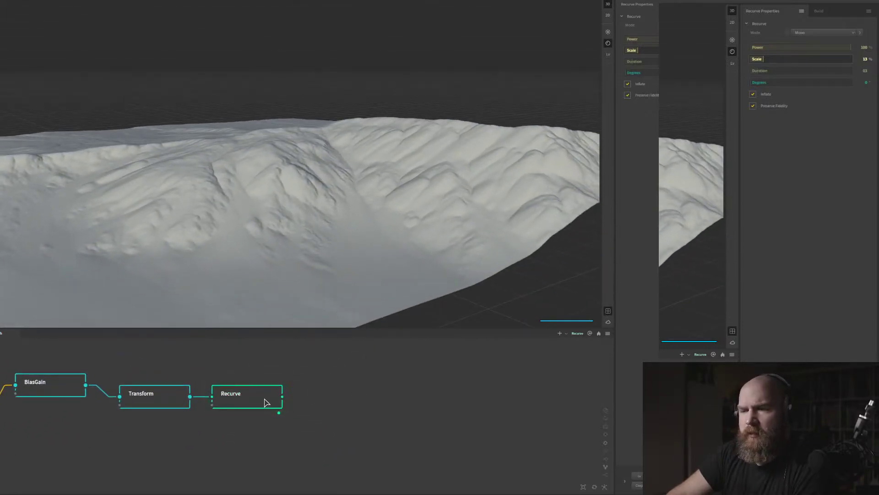
middle_click_drag(281, 369, 301, 396)
key("Delete")
middle_click_drag(183, 391, 279, 380)
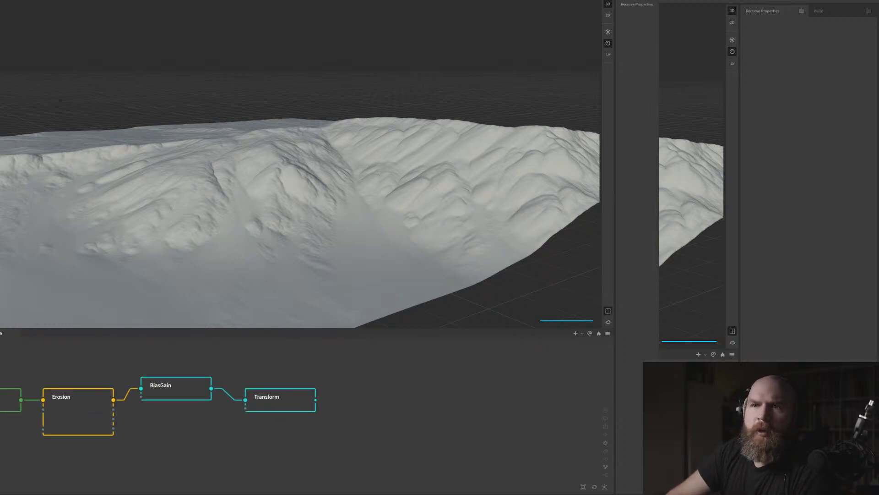
left_click_drag(1, 192, 281, 403)
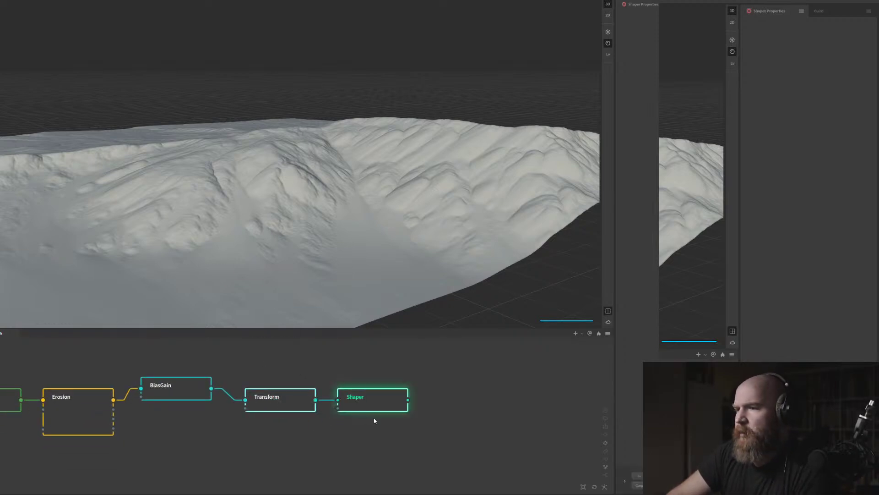
middle_click_drag(511, 370, 489, 378)
left_click(429, 384)
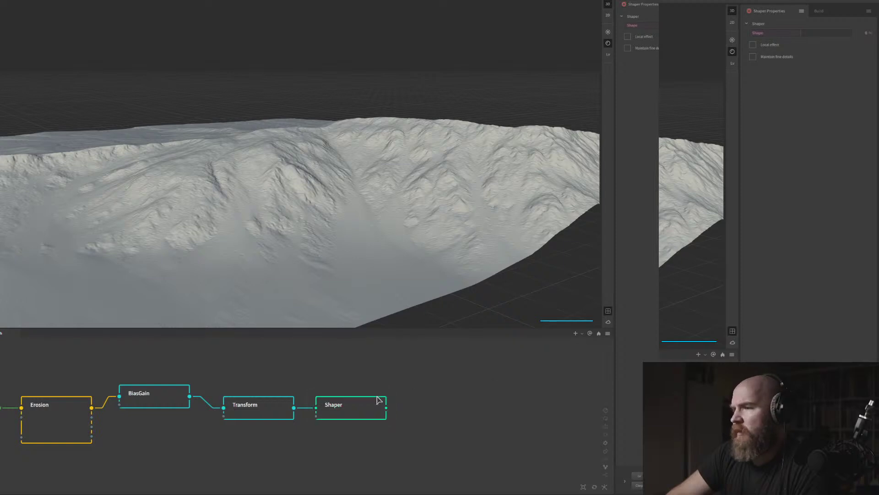
left_click(347, 406)
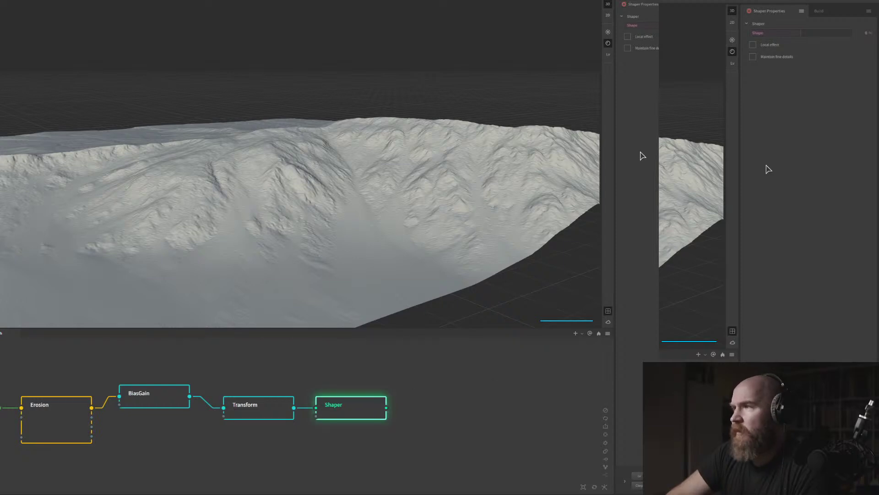
Try the Shaper node's Shape at about -76% and at 58%, viewing the terrain from different angles
left_click(763, 33)
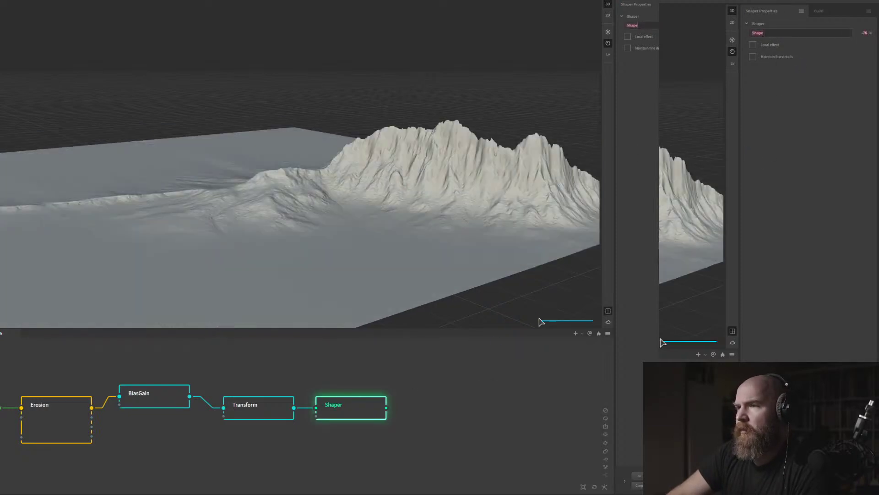
left_click_drag(410, 219, 385, 224)
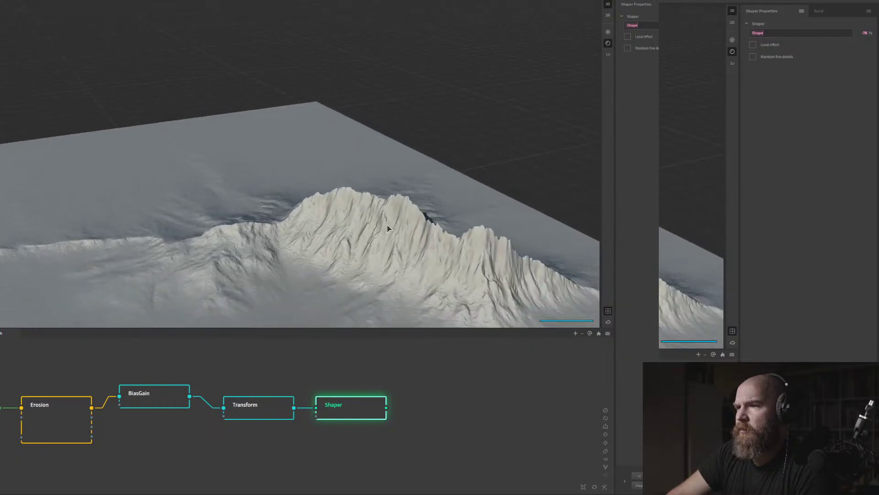
scroll(384, 224, "down", 3)
left_click(830, 32)
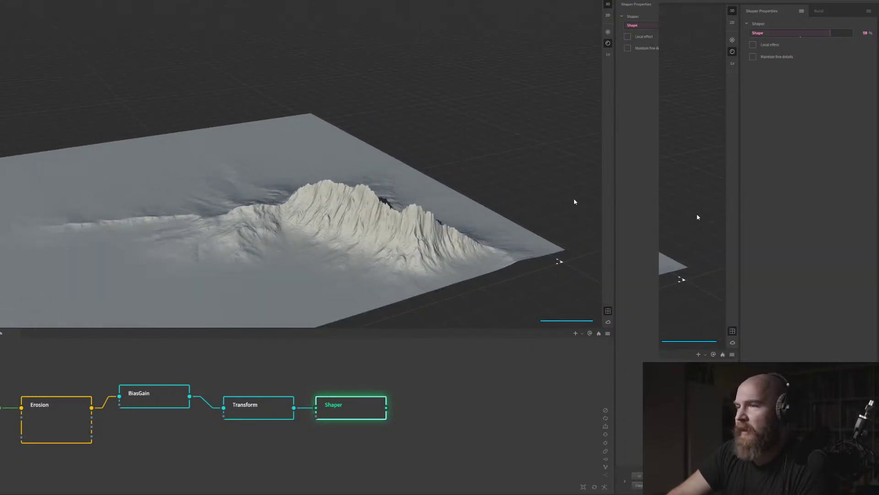
left_click_drag(321, 283, 317, 202)
Enable Local effect on the Shaper node, test Shape at about -78%, and set it to 80%
left_click(627, 36)
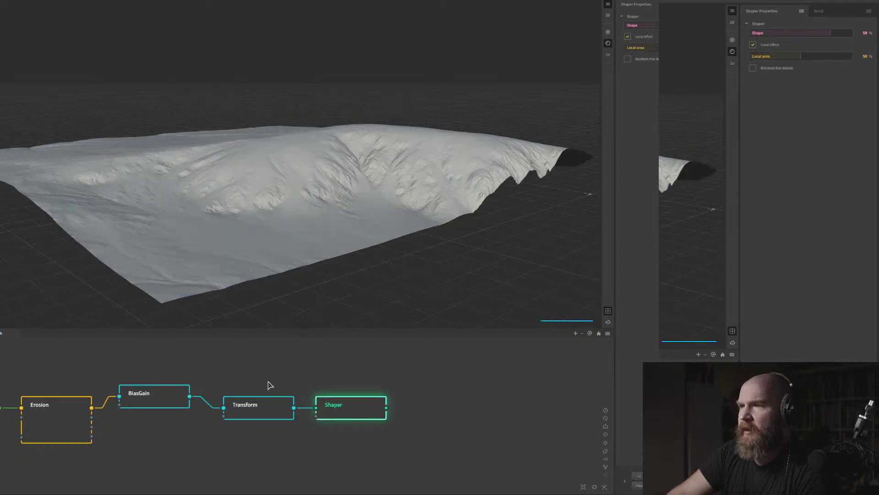
left_click(637, 28)
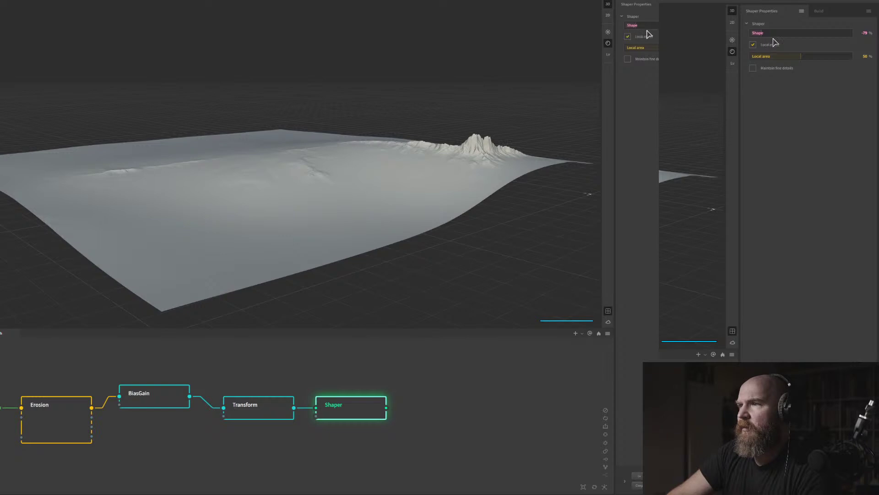
left_click(841, 37)
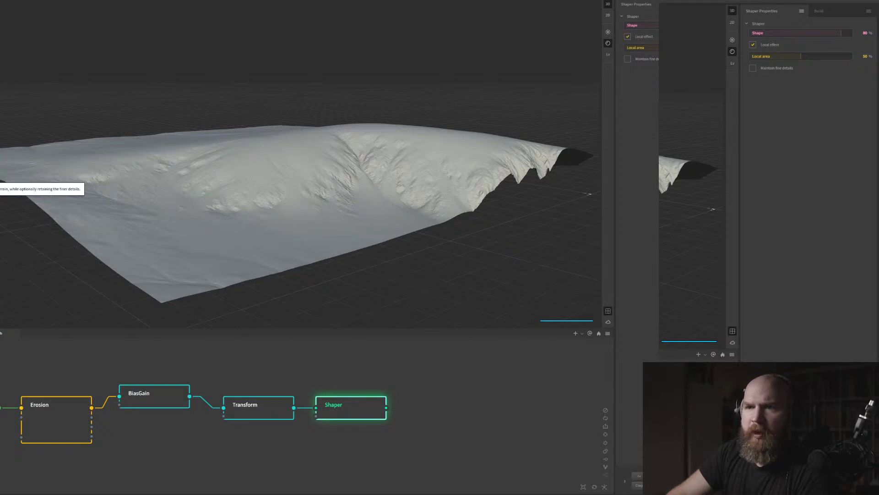
Enable Maintain fine details on the Shaper node and examine the mountain slopes
left_click_drag(217, 154, 226, 162)
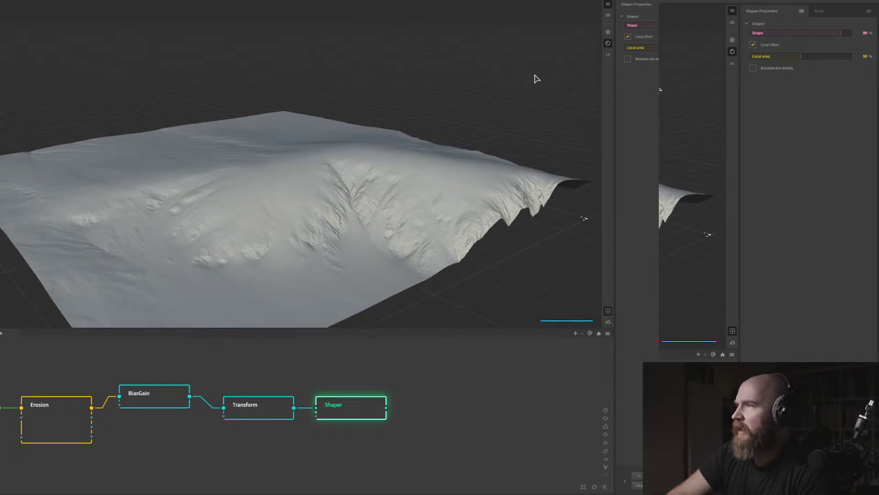
left_click_drag(334, 206, 326, 198)
left_click(752, 68)
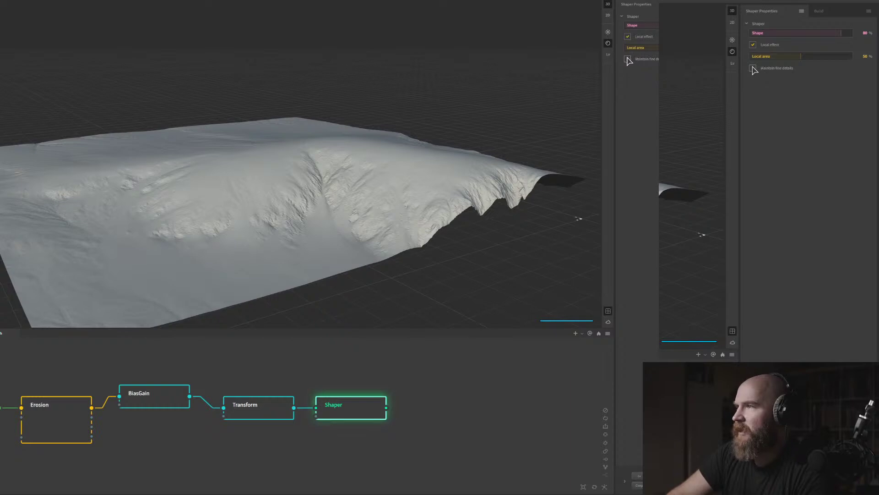
mouse_move(237, 212)
left_mouse_down()
mouse_move(229, 221)
mouse_move(227, 214)
left_mouse_up()
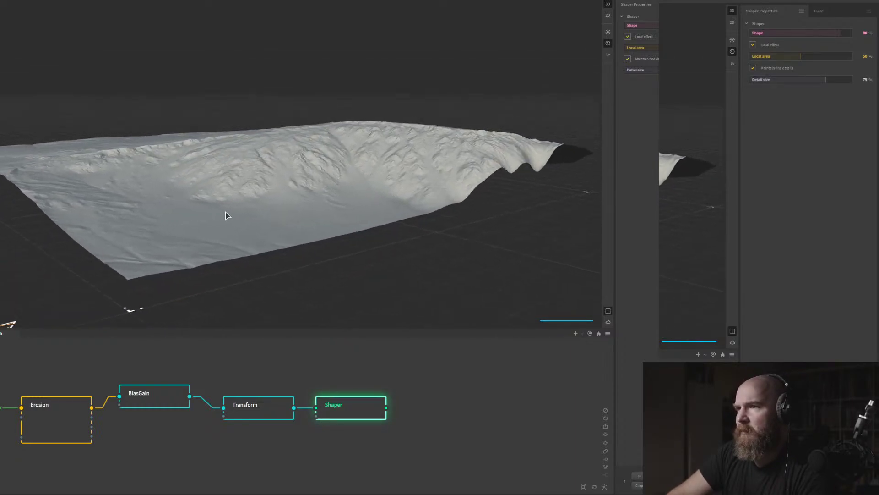
Compare the terrain from the Transform node with the Shaper node's result, viewing the slopes up close
left_click(258, 409)
left_click_drag(287, 181, 336, 138)
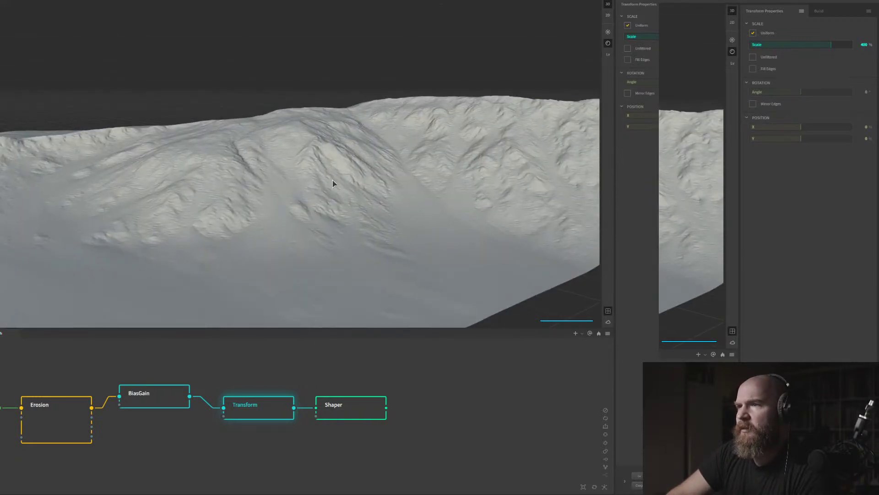
left_click_drag(328, 235, 346, 347)
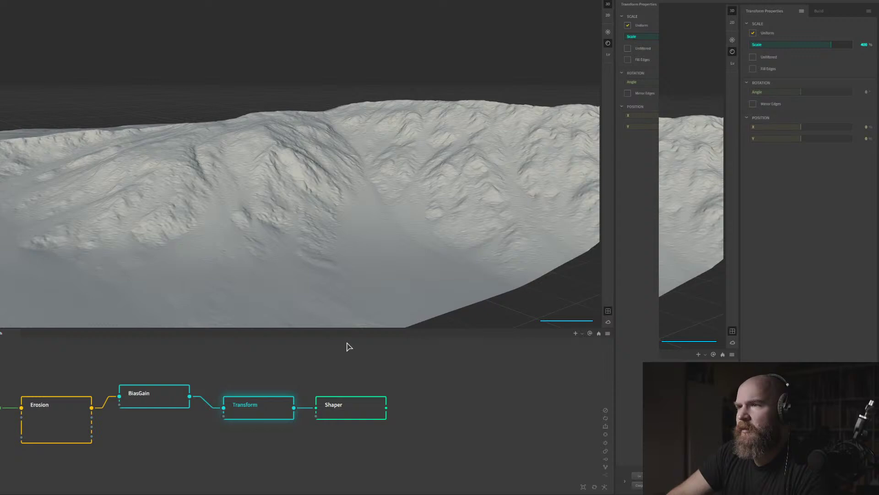
left_click(354, 409)
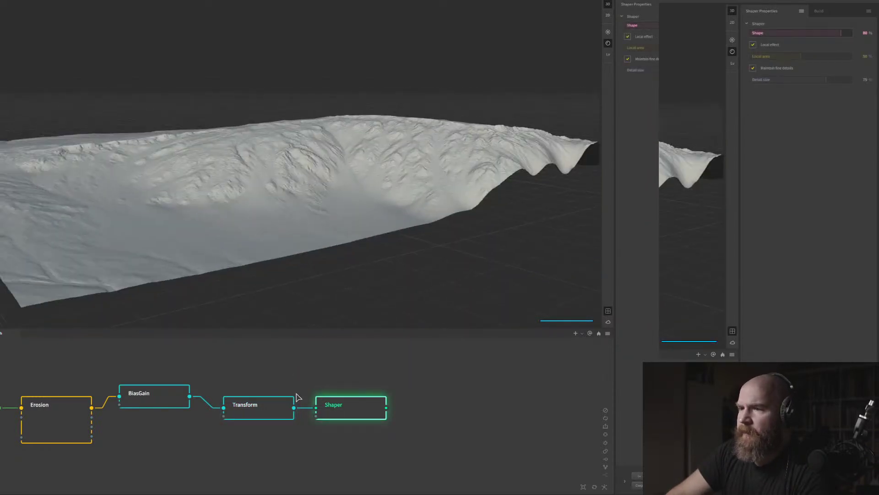
Set the Transform node's uniform Scale to 500%
left_click(272, 409)
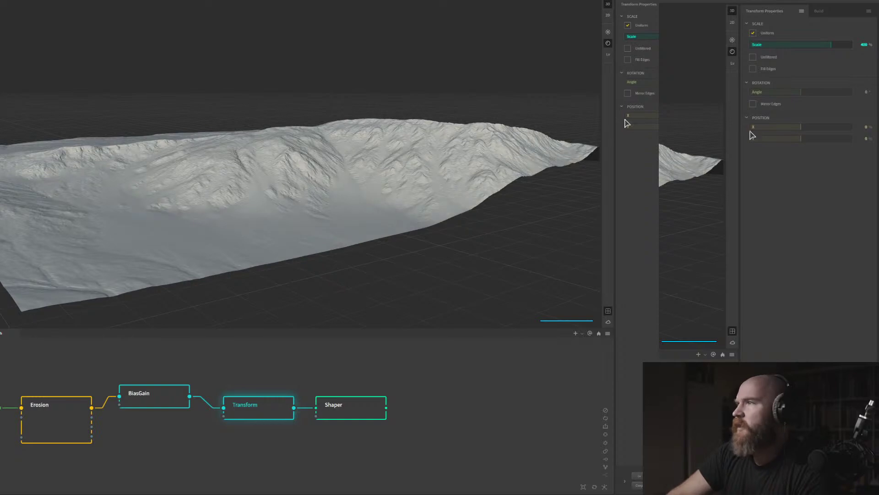
mouse_move(791, 47)
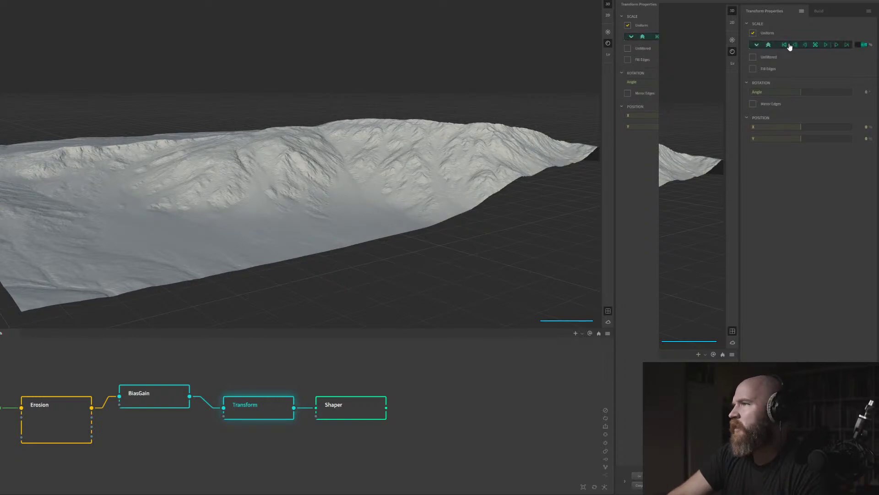
left_click(847, 44)
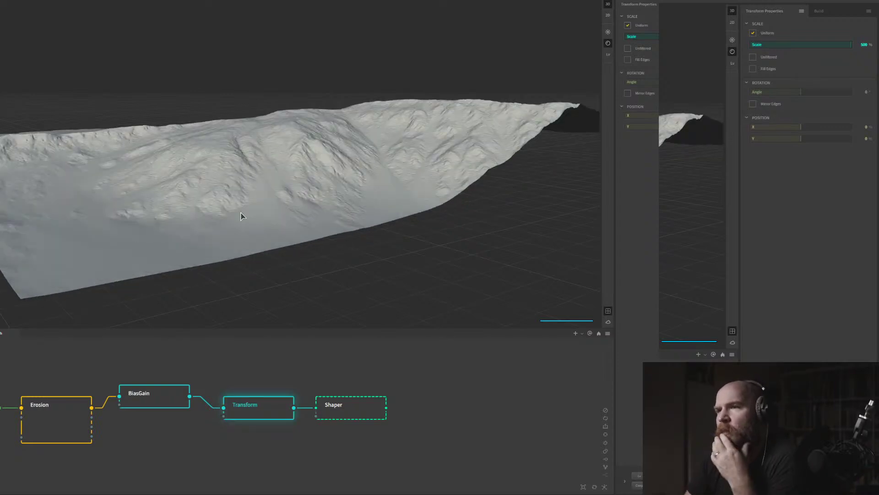
Examine the surface detail on the ridges and slopes in the Transform and Shaper outputs from several angles and distances
left_click_drag(303, 205, 308, 222)
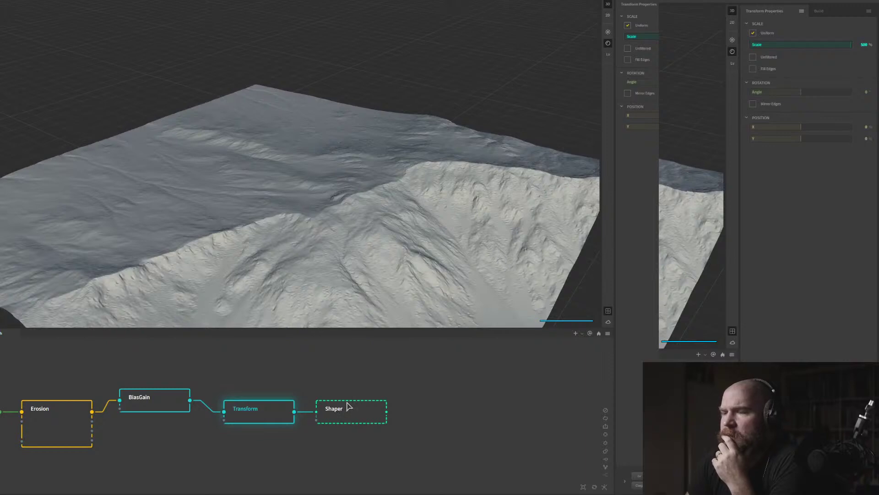
left_click(348, 406)
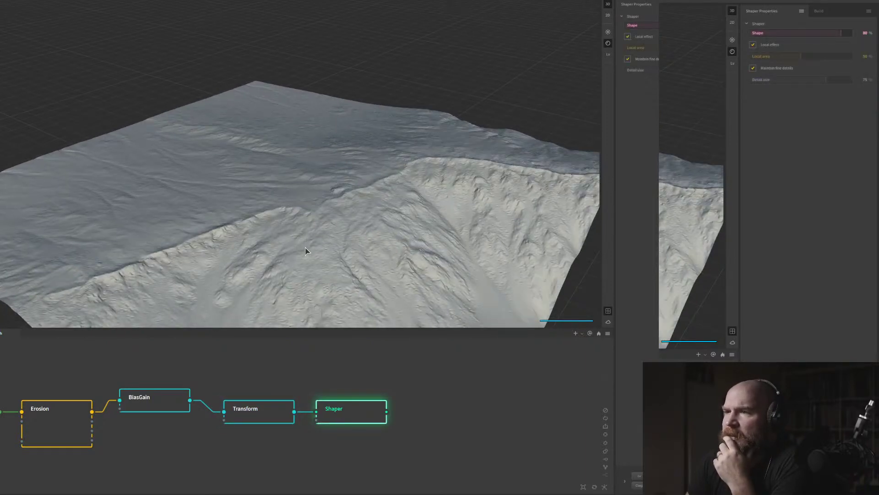
left_click_drag(305, 247, 237, 213)
scroll(265, 212, "up", 5)
scroll(197, 219, "down", 5)
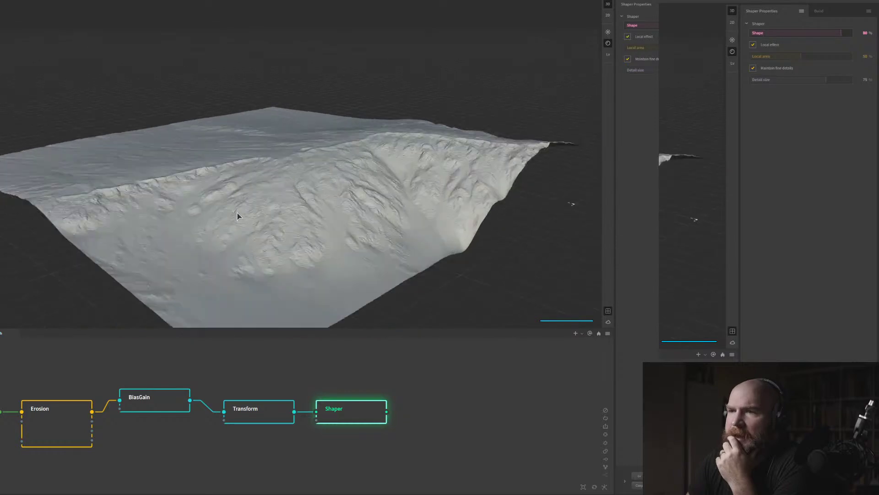
scroll(238, 212, "up", 4)
middle_click_drag(386, 379, 365, 381)
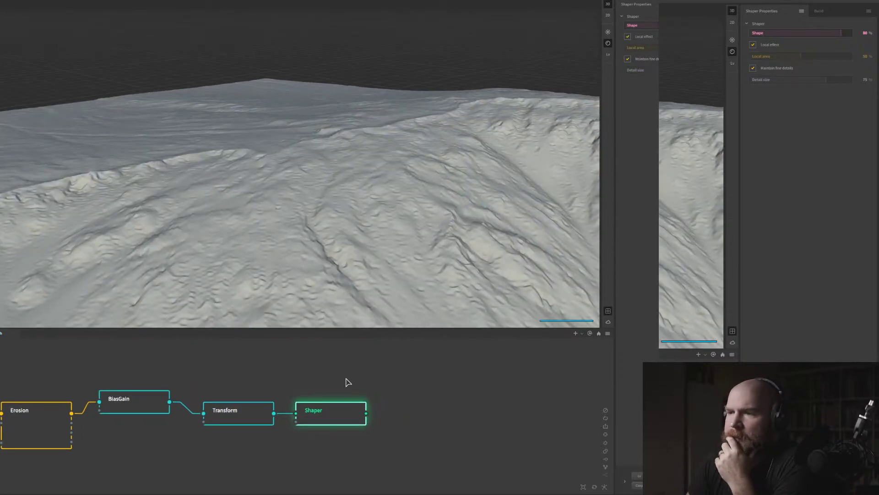
left_click_drag(323, 320, 319, 267)
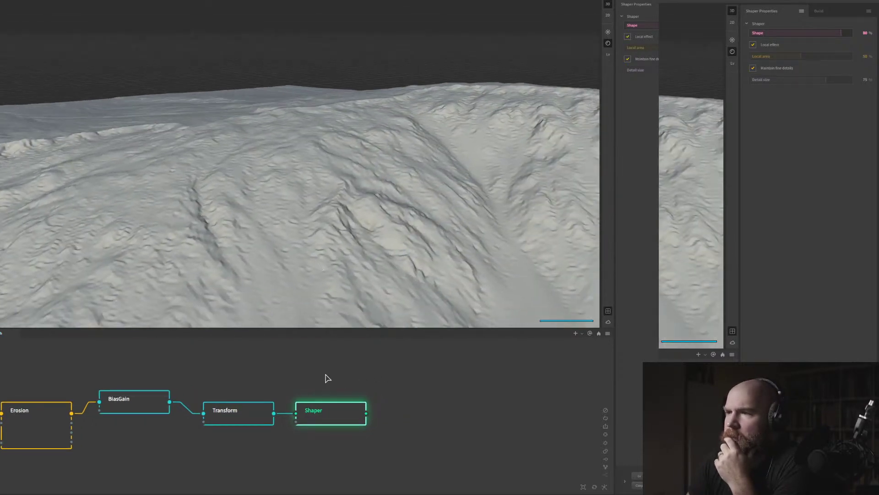
Move the Shaper node below the chain and add a Blur node connected to the Transform output
middle_click_drag(409, 387, 377, 373)
left_click_drag(304, 399, 354, 464)
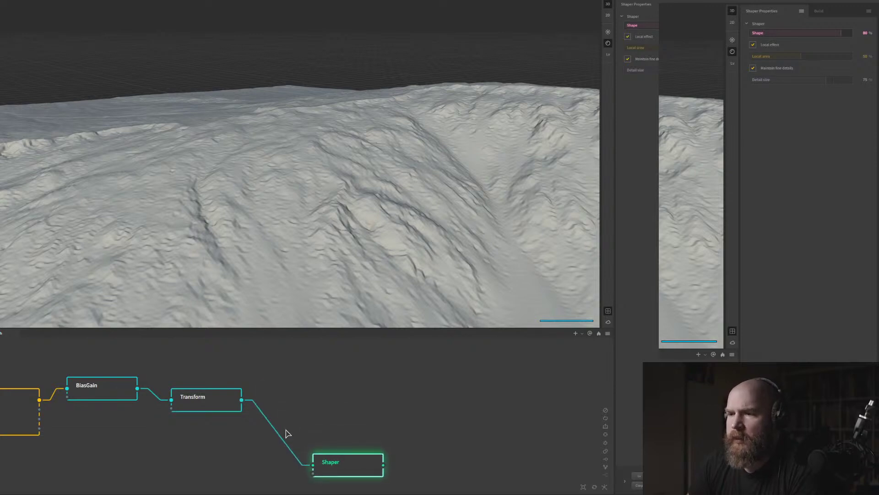
left_click(220, 406)
key("space")
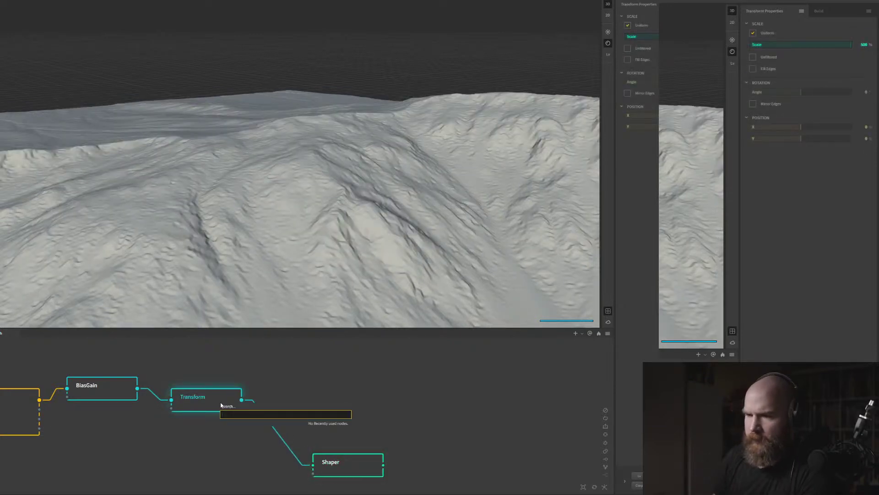
type("blur")
key("Return")
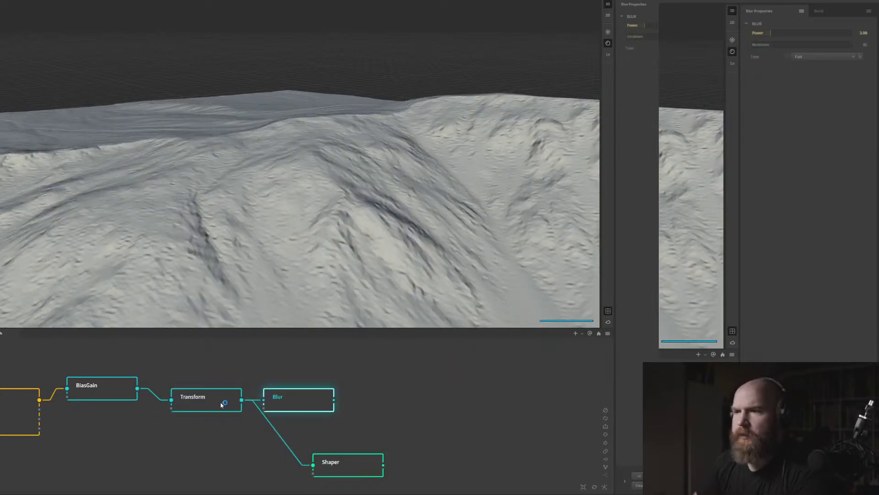
Lower the Blur node's Power to 0.33 and reduce it one increment further
left_click_drag(767, 33, 754, 33)
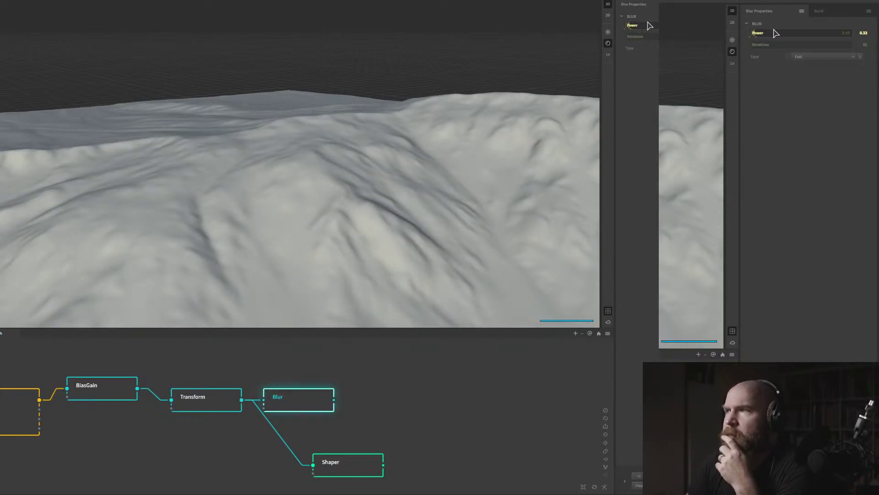
right_click(777, 32)
left_click(797, 34)
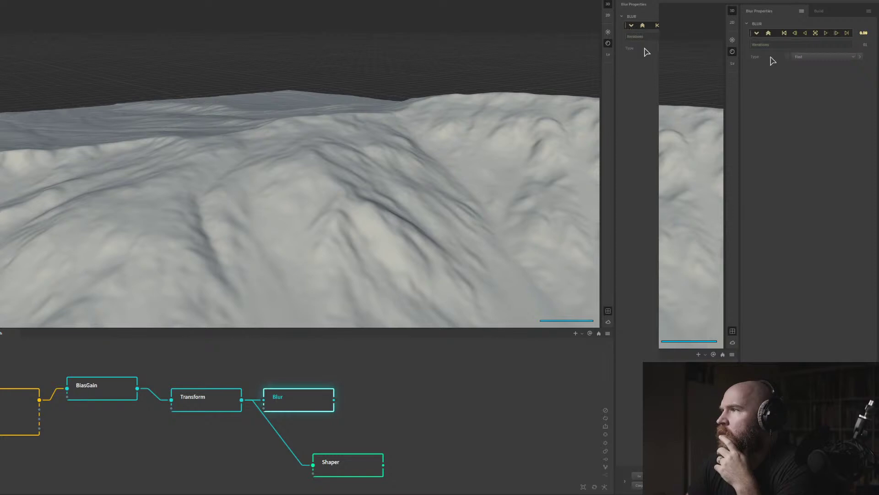
Compare the terrain output of the Transform and Blur nodes up close
left_click_drag(183, 238, 239, 248)
scroll(375, 258, "up", 3)
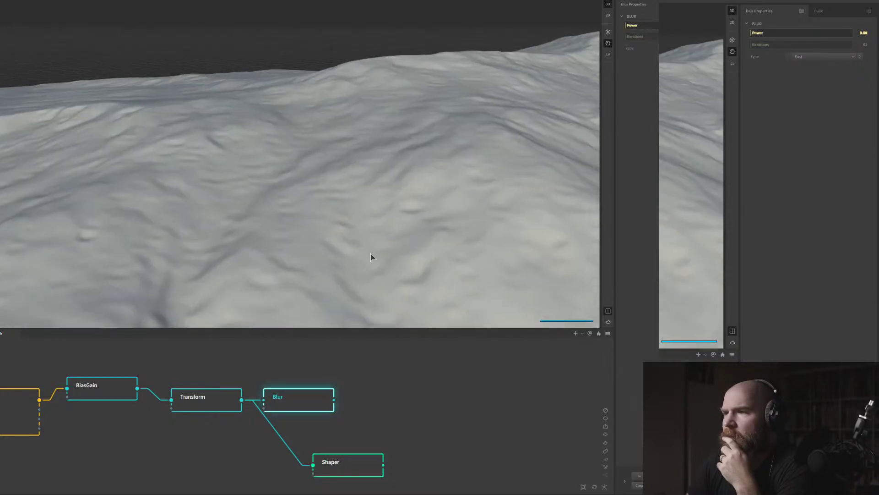
left_click(207, 396)
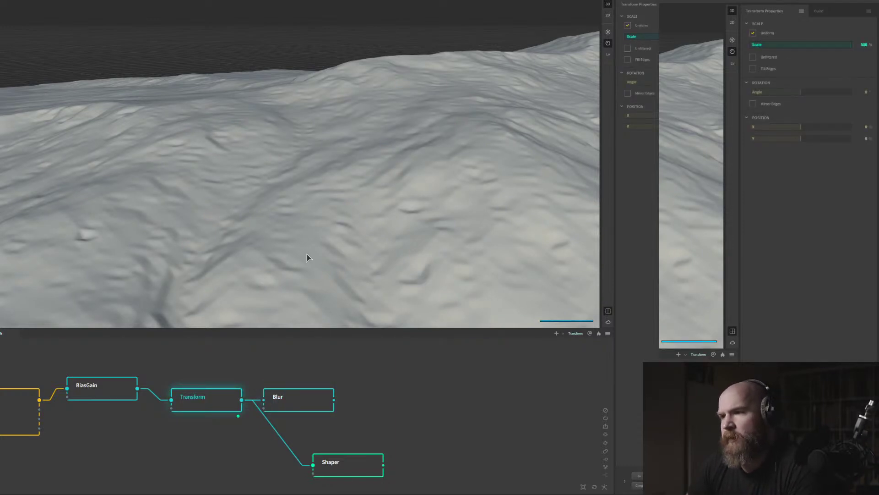
left_click(301, 399)
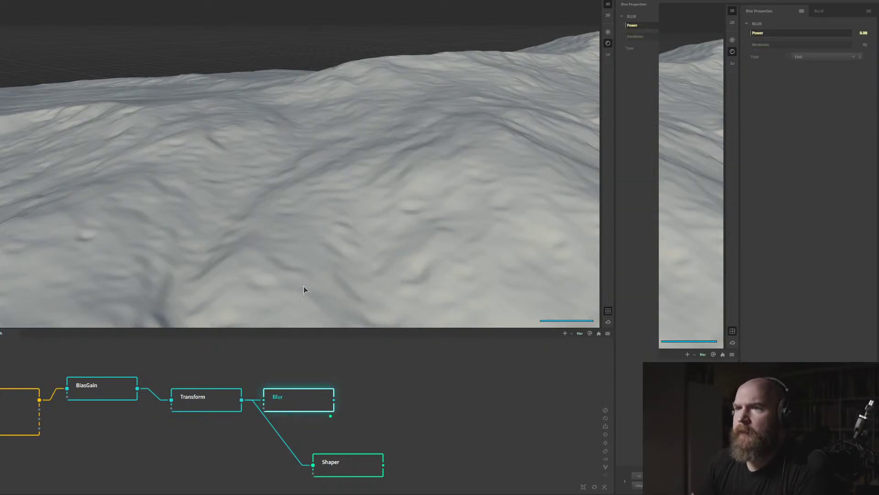
left_click_drag(303, 287, 298, 262)
scroll(316, 246, "down", 5)
Move the Shaper node clear of Blur and connect Blur's output to its input, replacing the Transform link
middle_click_drag(403, 436, 313, 413)
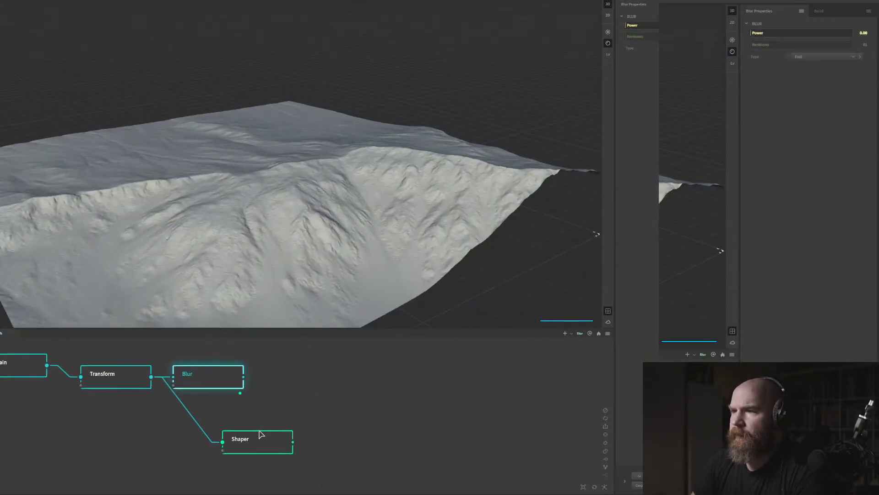
left_click_drag(251, 438, 349, 443)
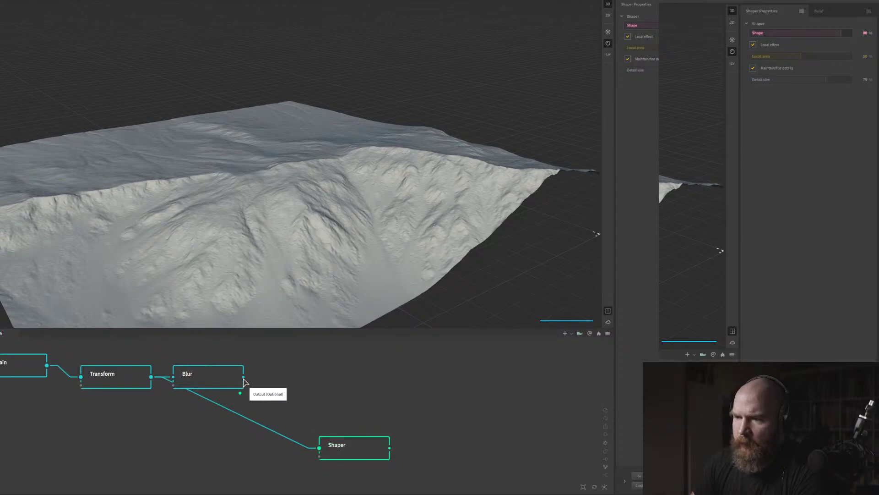
left_click_drag(243, 376, 320, 449)
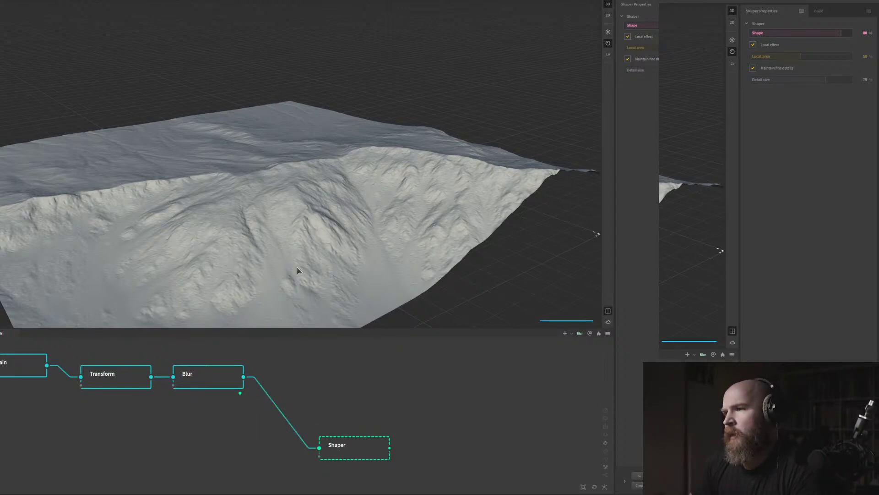
Move the Shaper node slightly closer to Blur and preview its effect on the terrain
mouse_move(277, 236)
left_mouse_down()
mouse_move(269, 222)
mouse_move(302, 230)
mouse_move(294, 232)
left_mouse_up()
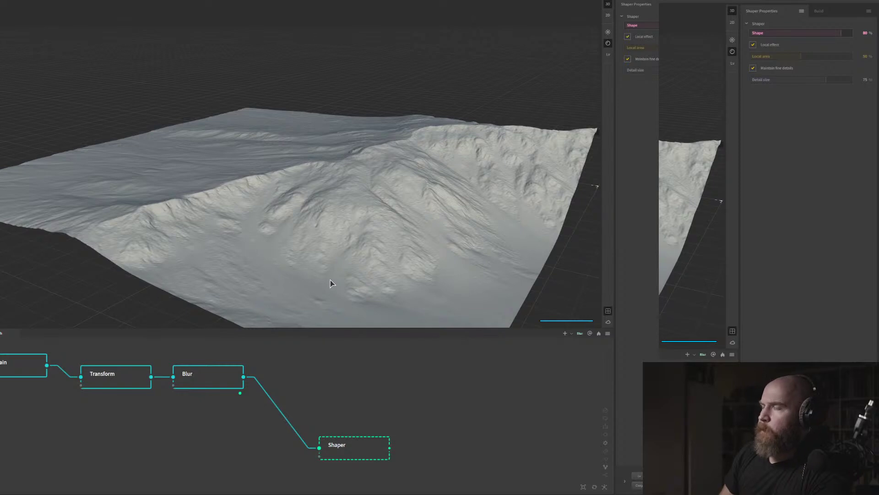
left_click_drag(402, 249, 198, 133)
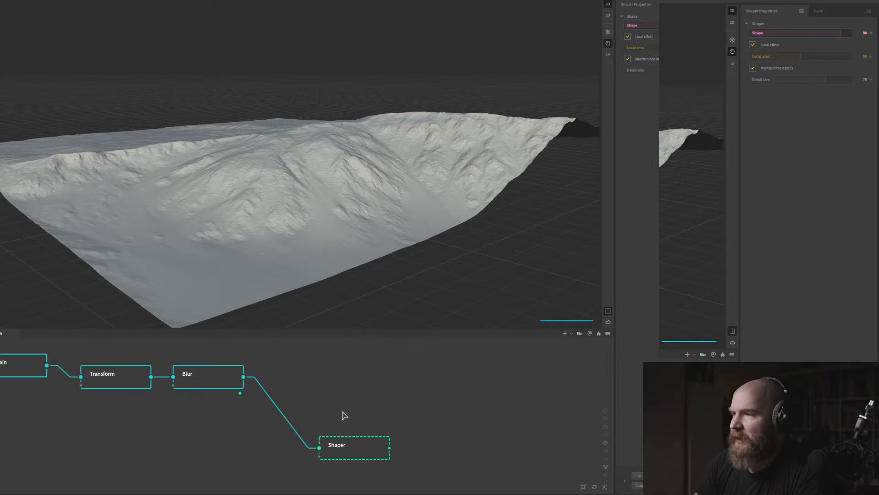
left_click_drag(259, 215, 244, 208)
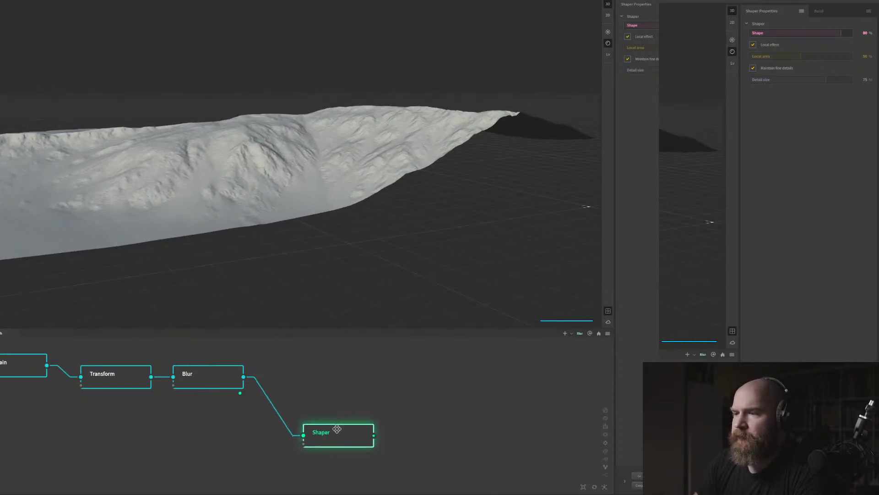
left_click(337, 426)
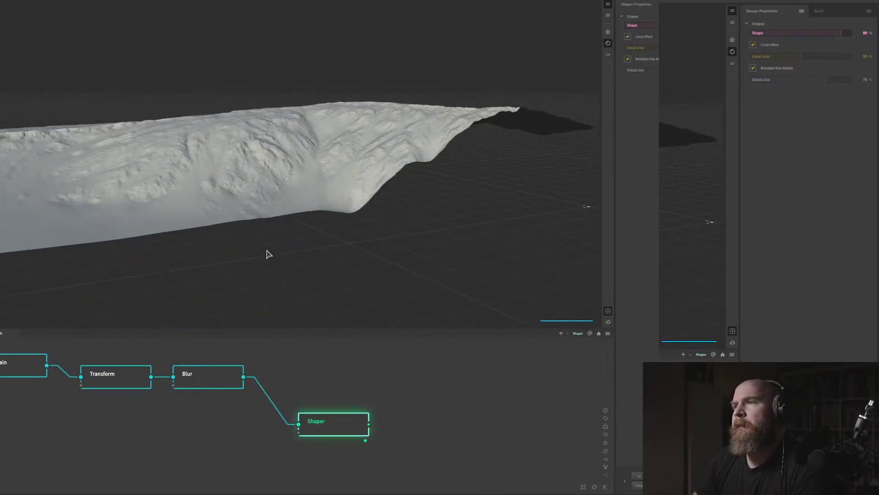
left_click_drag(258, 198, 263, 198)
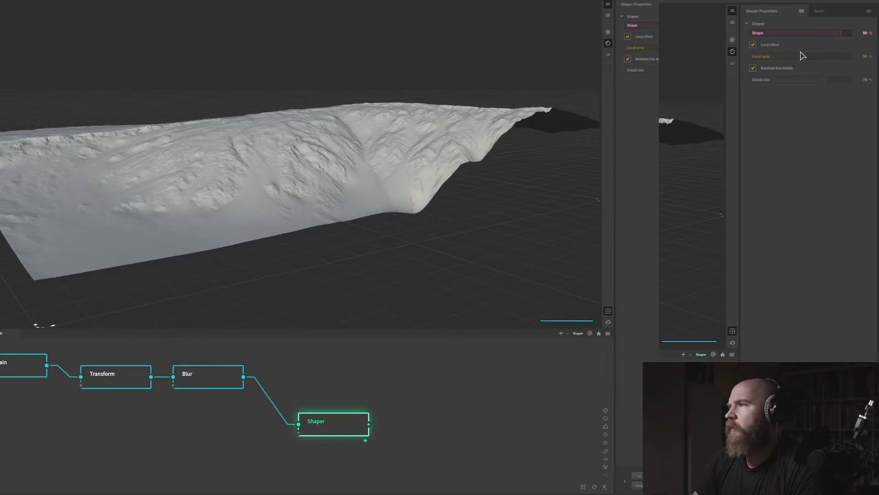
Set the Shaper node's Shape to -87%
left_click(769, 33)
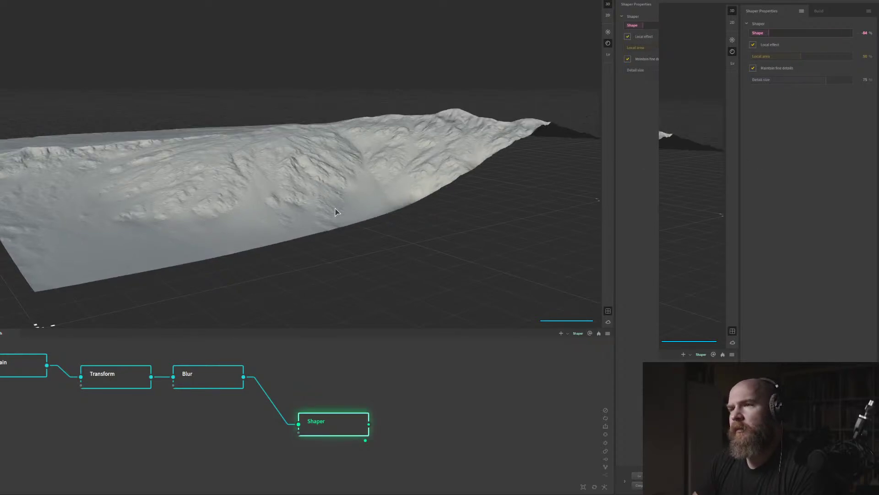
left_click_drag(278, 205, 281, 247)
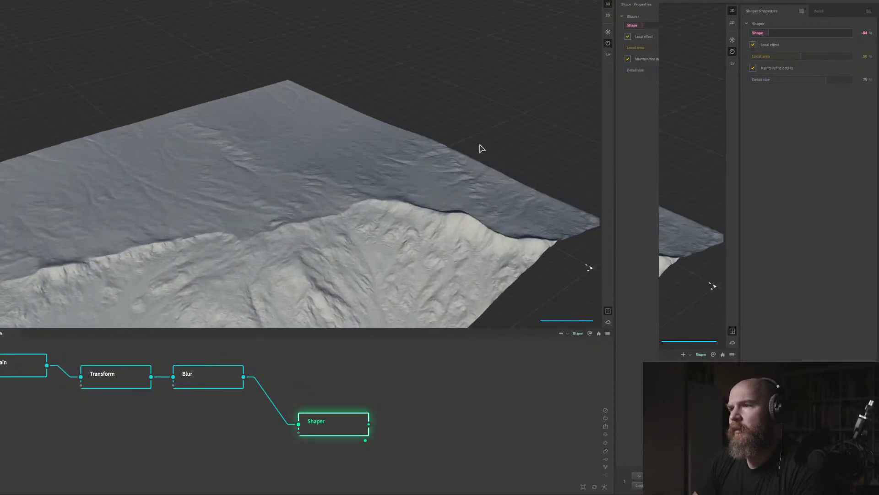
left_click(626, 25)
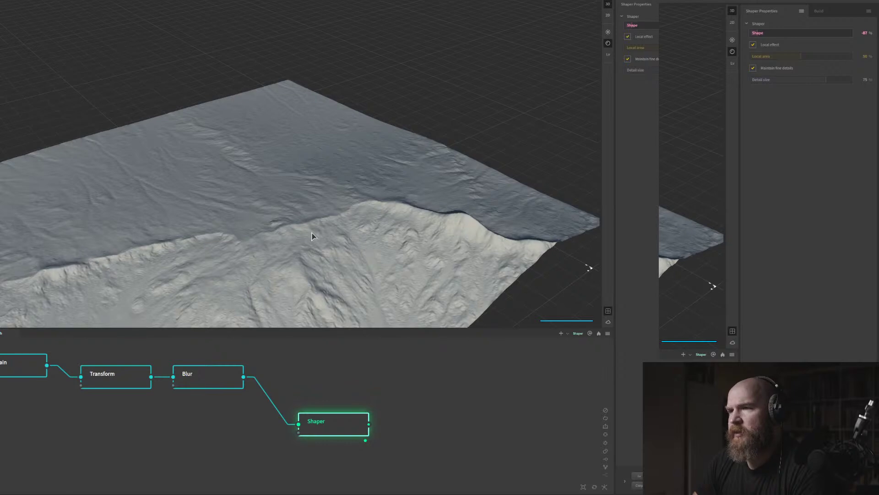
left_click_drag(310, 237, 314, 202)
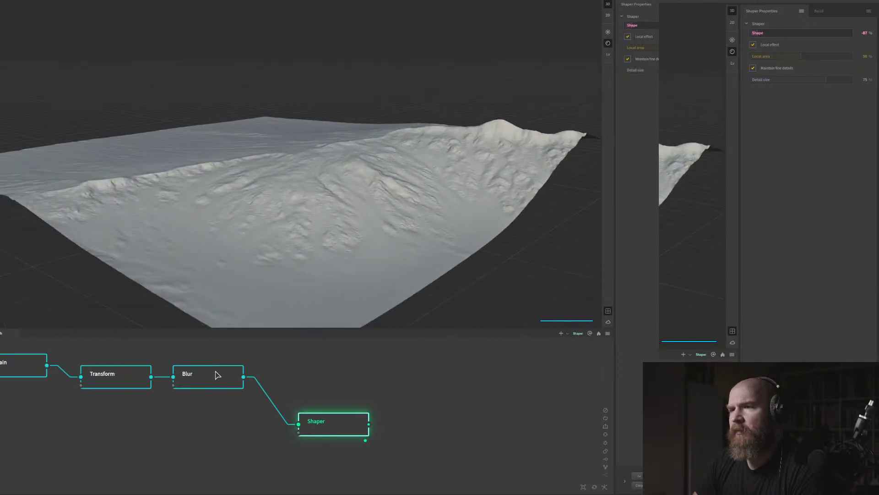
Check the Blur node's settings and examine the shaped terrain's slope detail up close
left_click(217, 375)
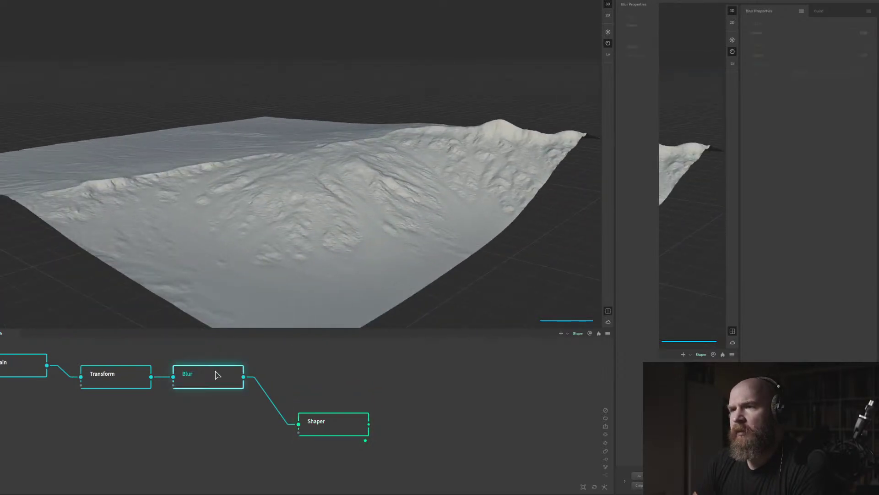
left_click(337, 416)
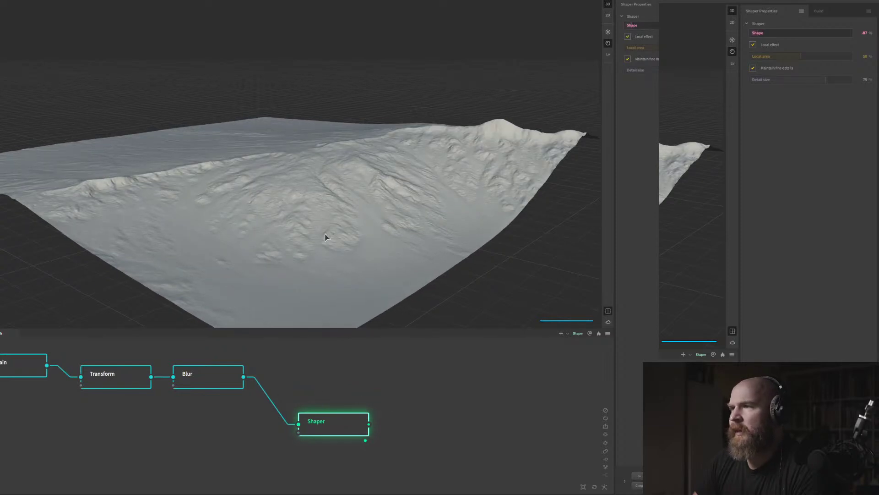
left_click_drag(326, 236, 318, 175)
scroll(319, 153, "up", 5)
left_click_drag(407, 402, 326, 404)
left_click_drag(243, 364, 242, 385)
left_click_drag(289, 249, 270, 281)
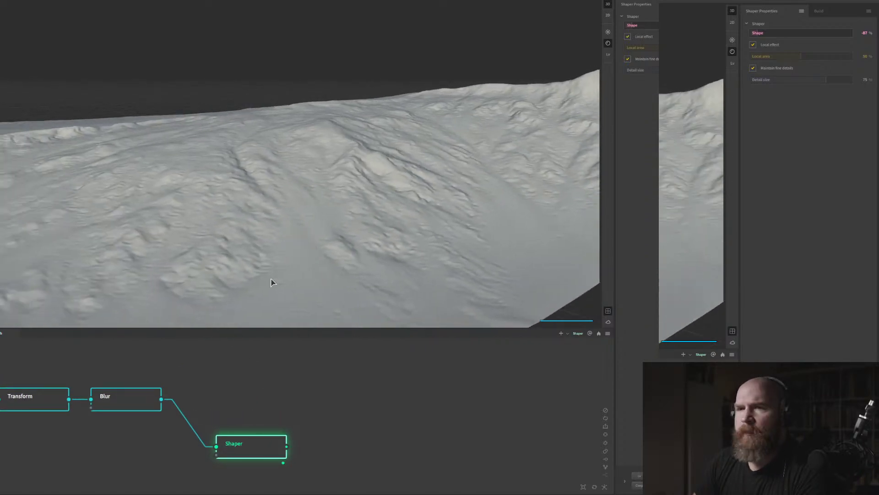
Add a Shatter node connected after the Shaper node
left_click_drag(298, 390, 275, 375)
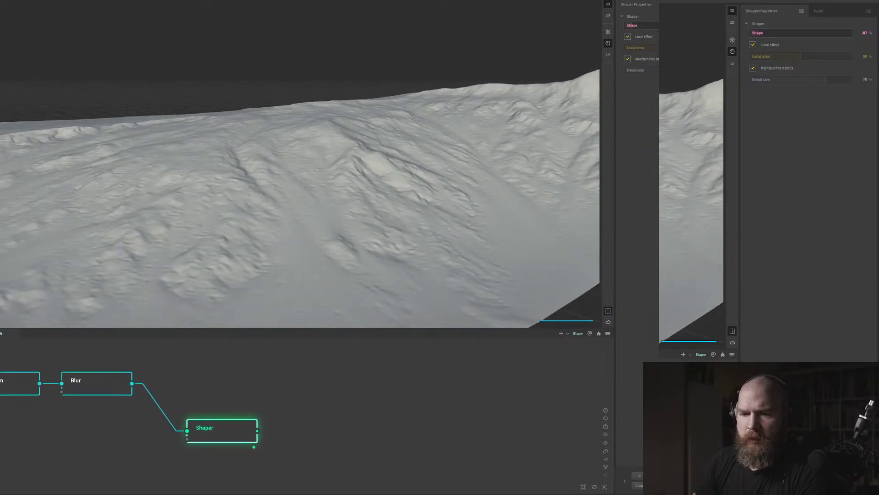
mouse_move(12, 494)
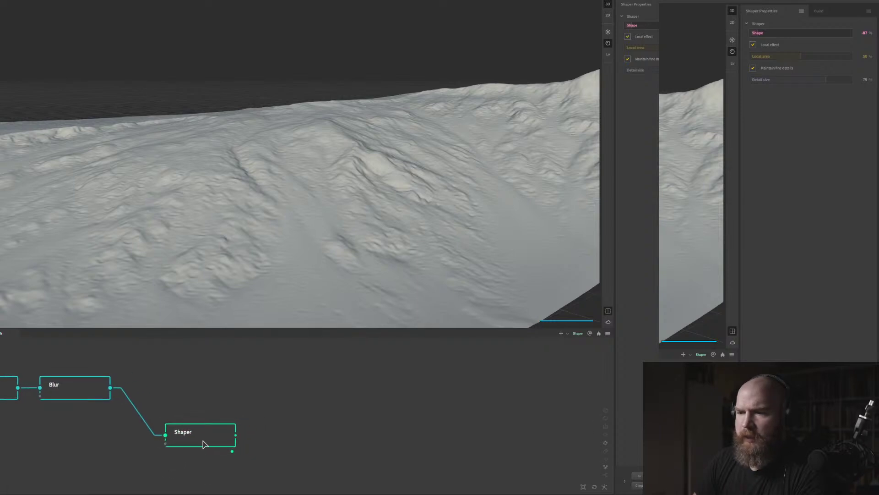
key("Tab")
type("sha")
key("Down")
key("Return")
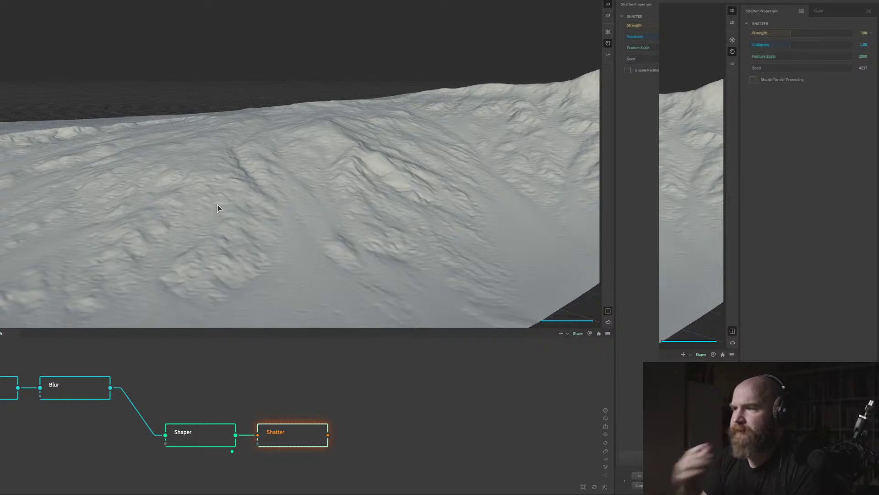
Build the Shatter node and inspect the fractured rock detail on the mountain slopes
scroll(233, 174, "down", 6)
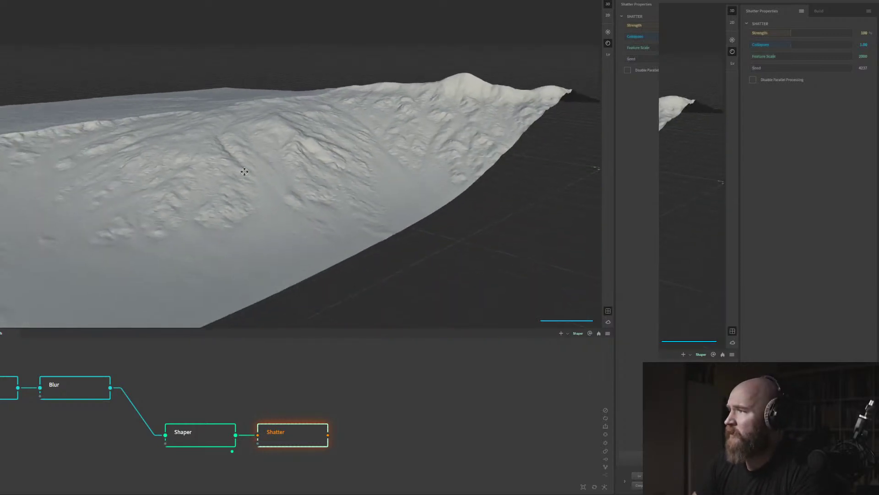
left_click_drag(245, 176, 295, 184)
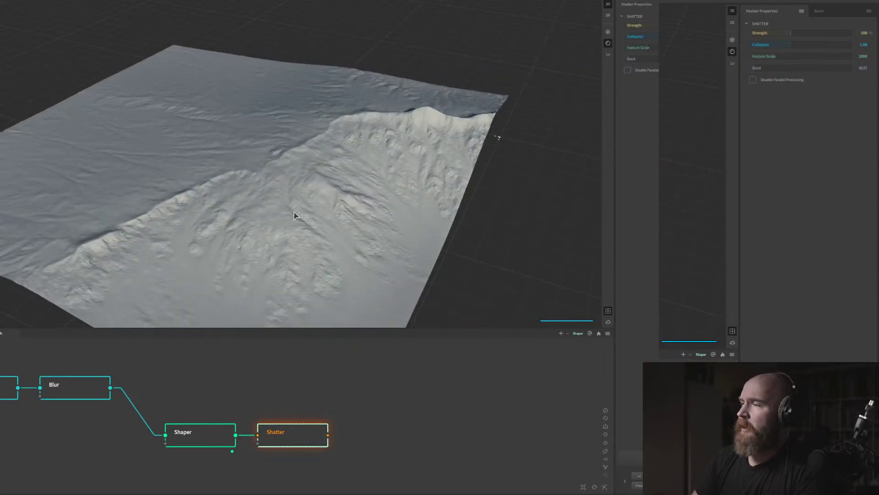
left_click_drag(312, 217, 294, 180)
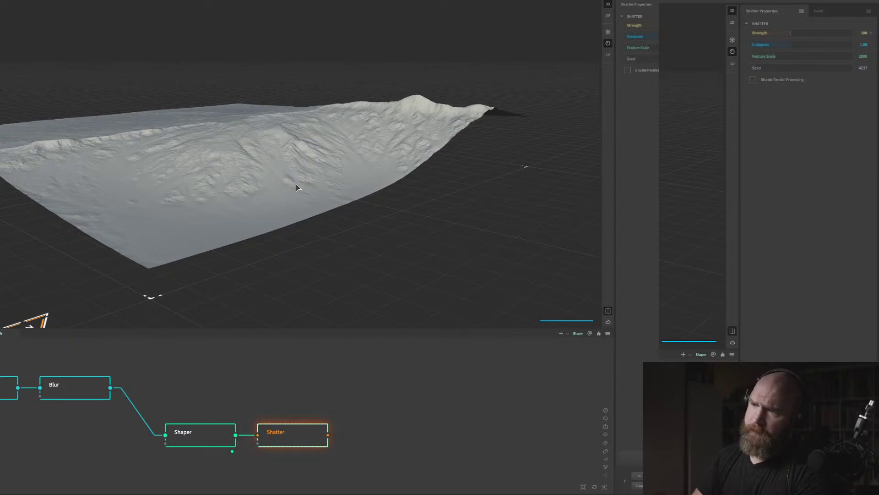
left_click_drag(295, 187, 308, 190)
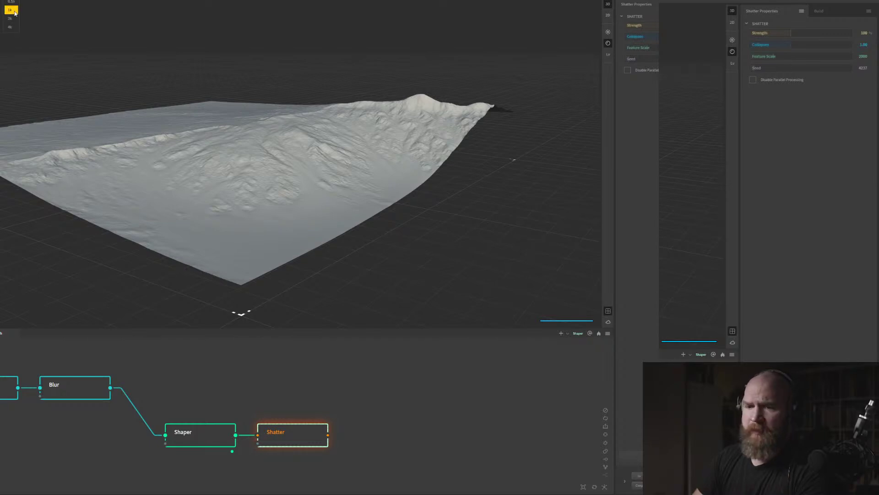
left_click(288, 434)
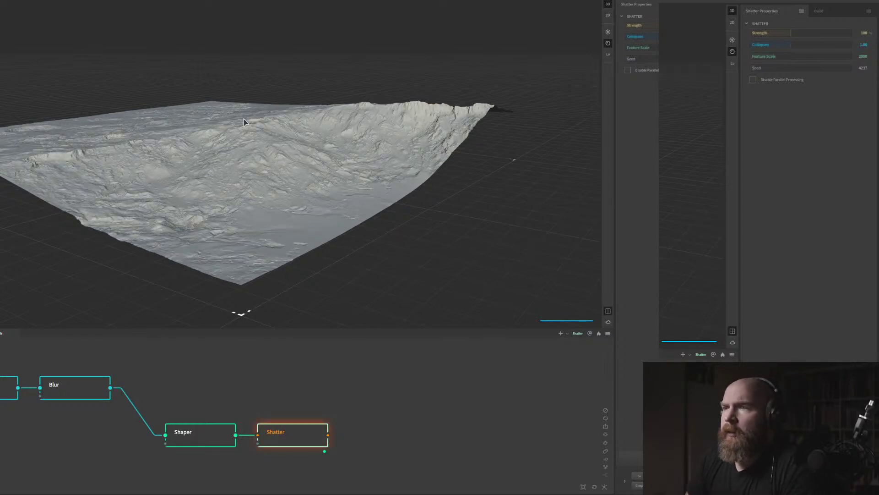
scroll(244, 119, "up", 10)
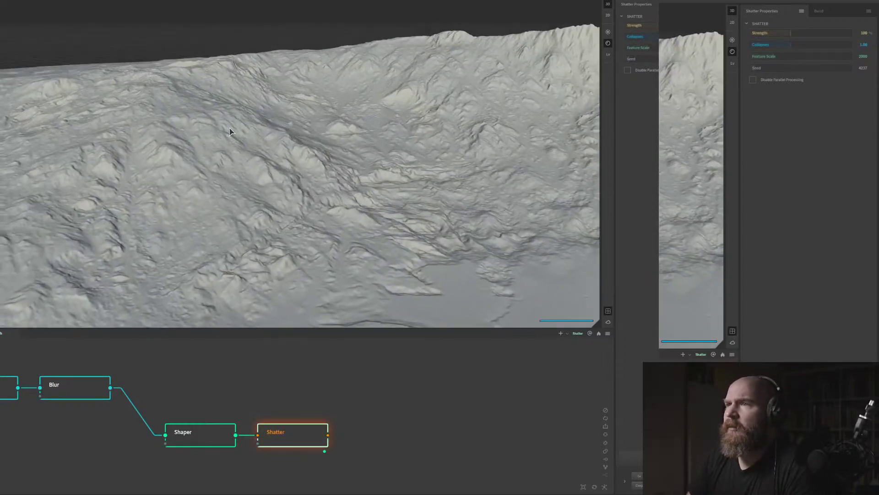
scroll(230, 132, "down", 8)
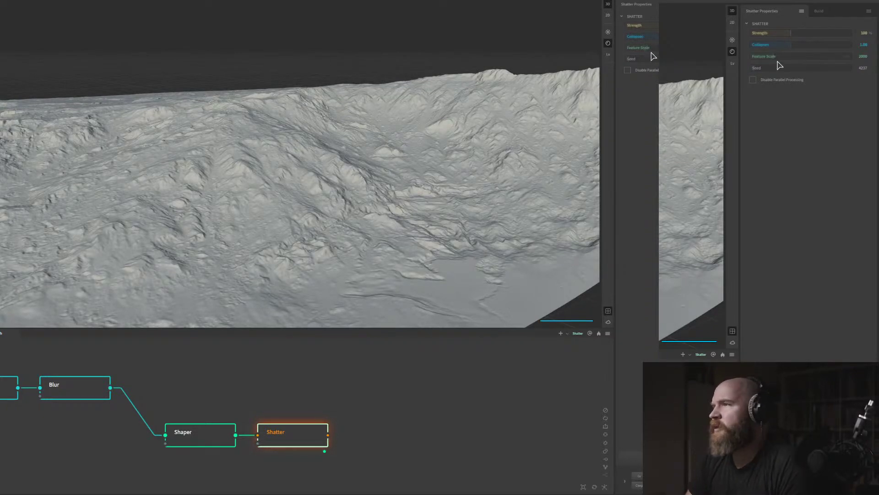
Set the Shatter node's Feature Scale to 8000 and view the slope
right_click(836, 57)
left_click(845, 56)
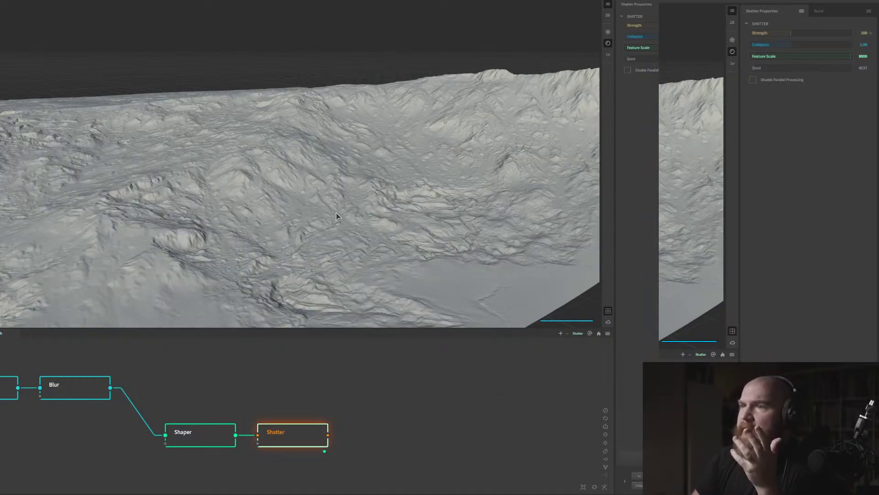
left_click_drag(336, 212, 326, 207)
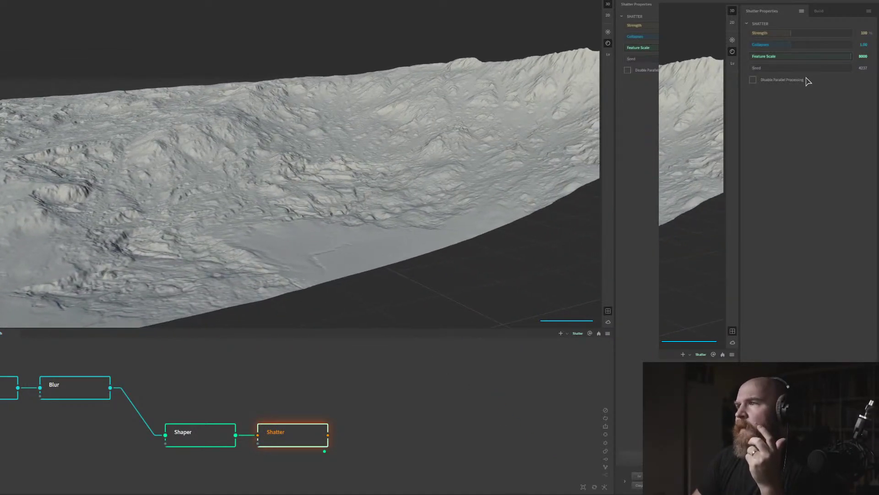
Set the Shatter node's Feature Scale to 250 and inspect the rock detail from several angles
right_click(788, 56)
left_click(784, 56)
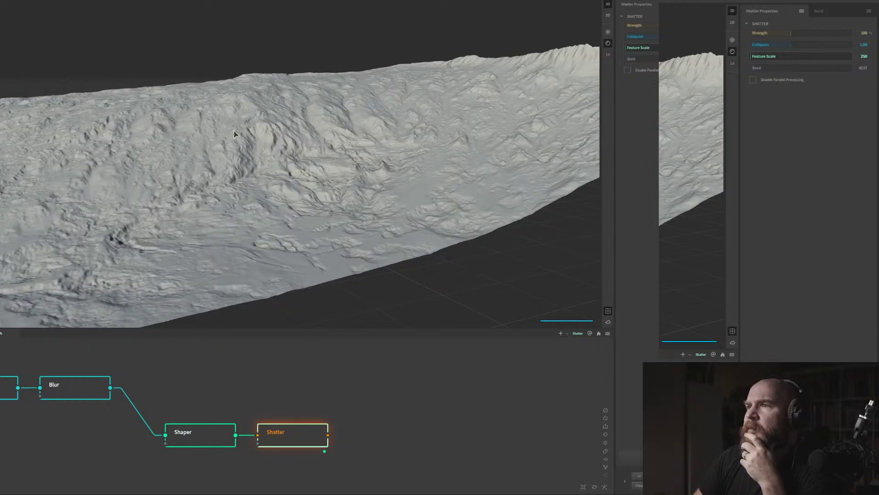
left_click_drag(233, 154, 258, 158)
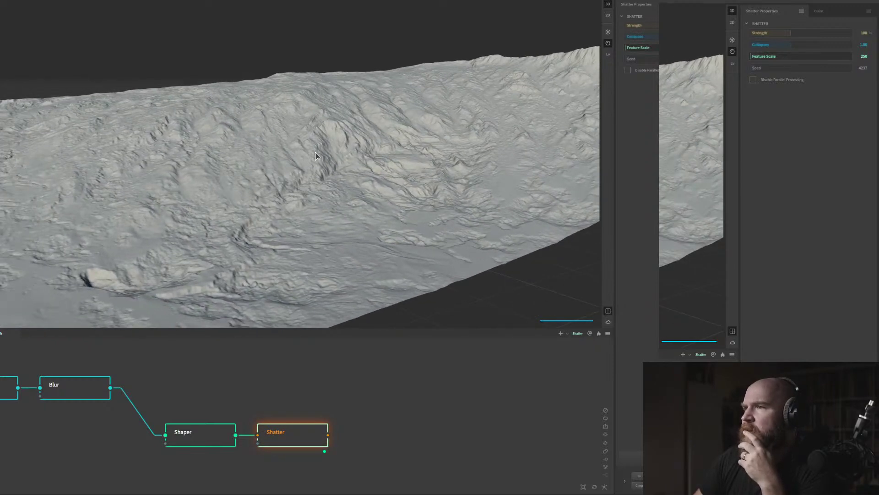
left_click_drag(315, 151, 316, 169)
scroll(314, 171, "down", 3)
scroll(318, 173, "up", 3)
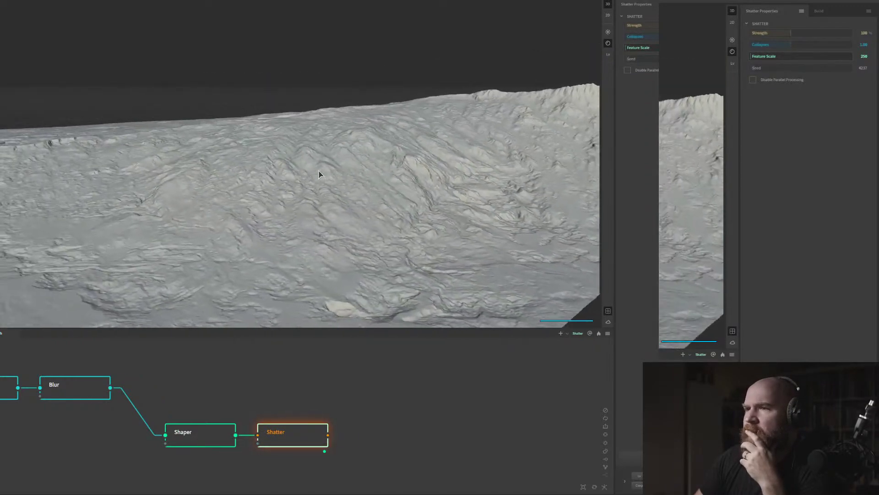
left_click_drag(352, 173, 379, 171)
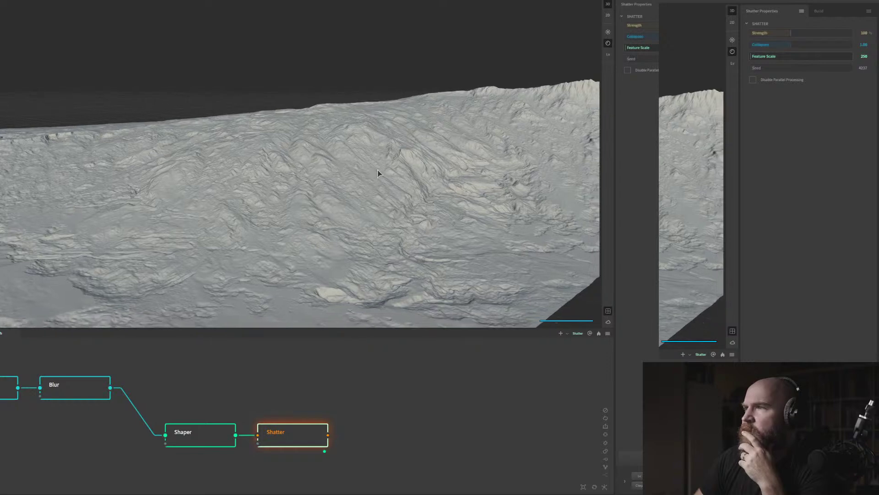
Raise the Shatter node's Feature Scale to 255, then to 8000, and inspect the slope and the whole terrain
right_click(793, 55)
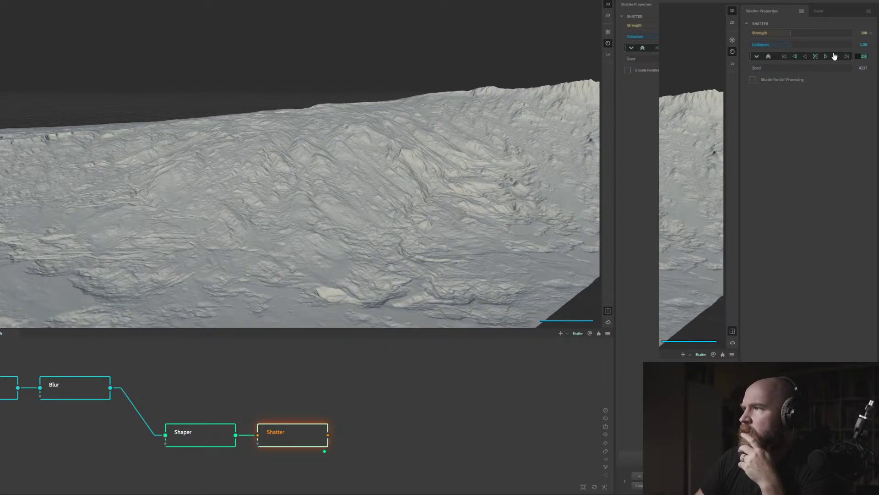
left_click(833, 54)
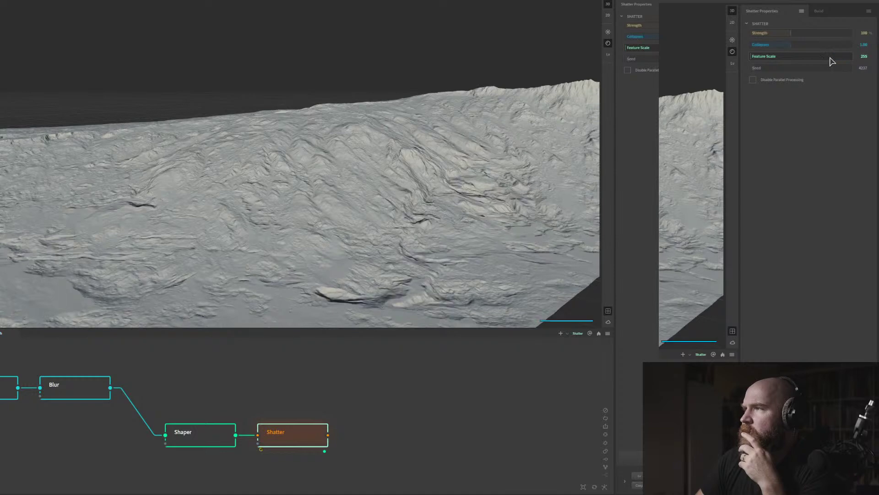
right_click(847, 62)
left_click(846, 57)
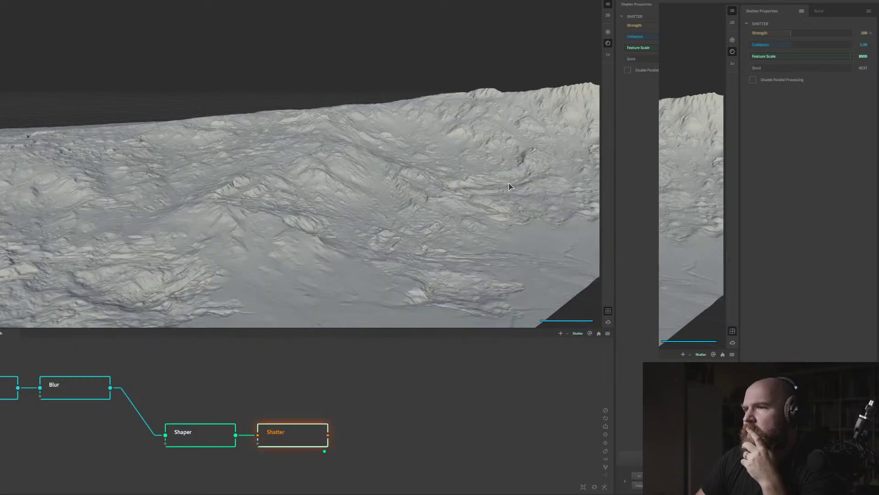
left_click_drag(490, 185, 318, 217)
scroll(330, 242, "down", 3)
scroll(299, 193, "up", 3)
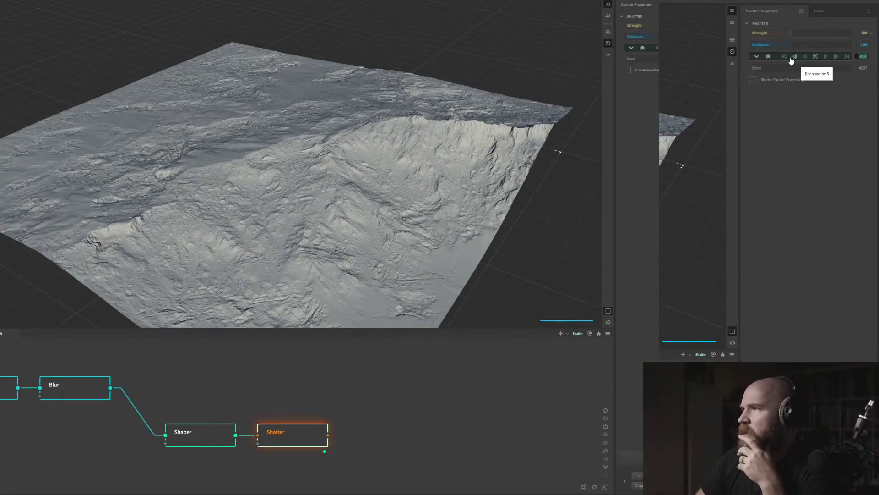
Reset the Shatter node's Feature Scale to 250 and inspect the rock detail on the slopes up close
left_click(785, 58)
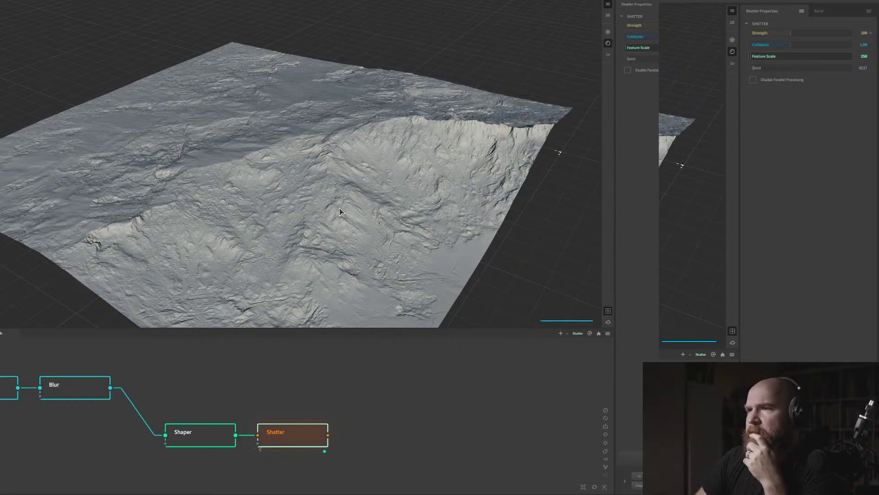
left_click_drag(336, 210, 409, 190)
scroll(347, 181, "up", 5)
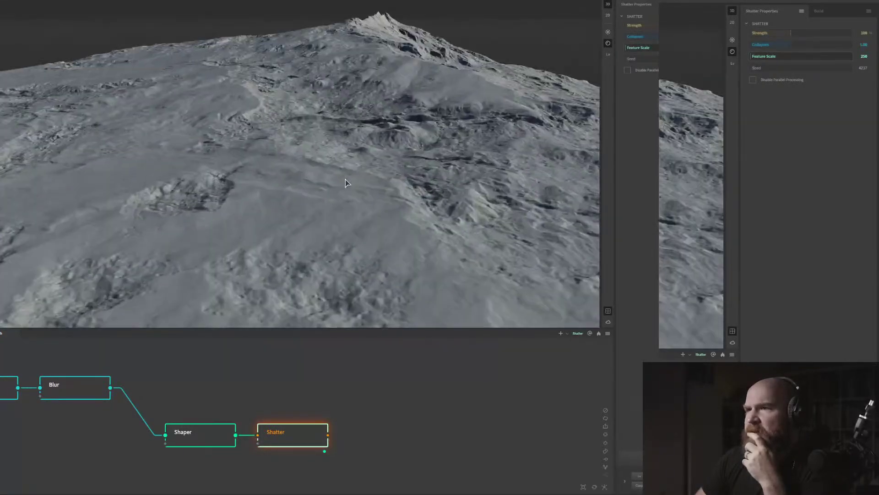
left_click_drag(346, 181, 309, 185)
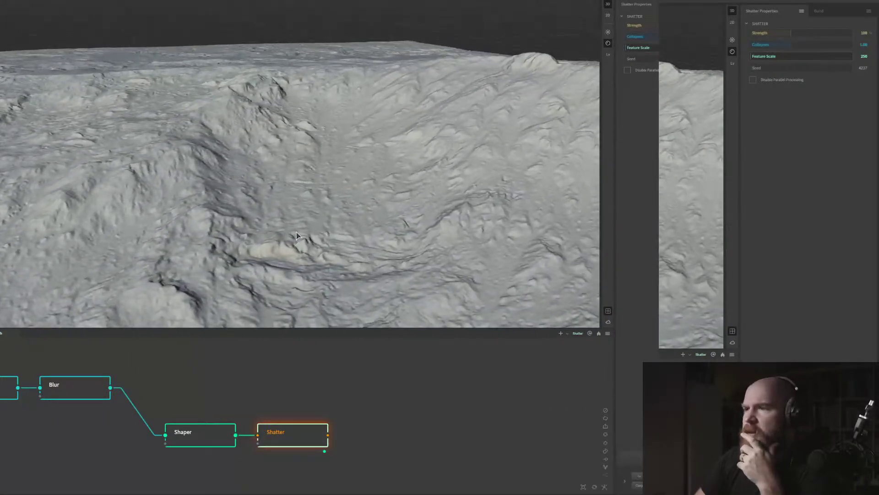
scroll(346, 212, "down", 4)
left_click_drag(346, 211, 326, 224)
scroll(346, 189, "up", 2)
Add a Breaker node connected after the Shatter node and build it
left_click_drag(411, 417, 319, 396)
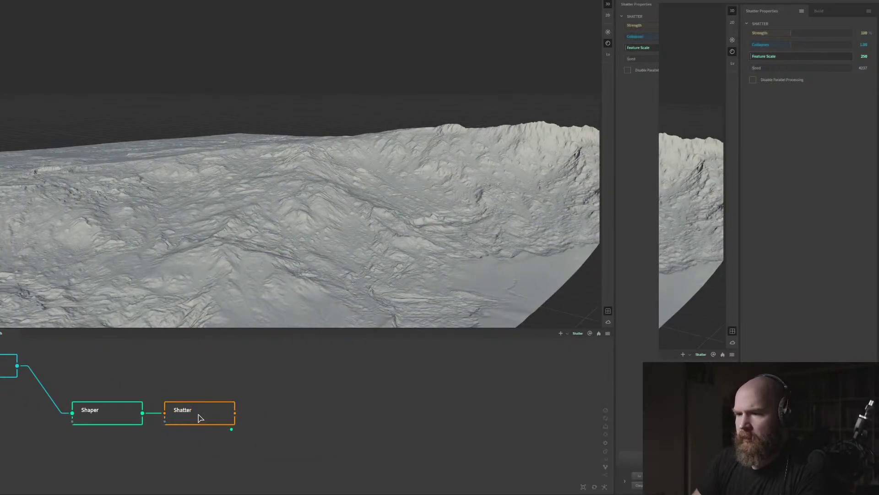
type("break")
key("Return")
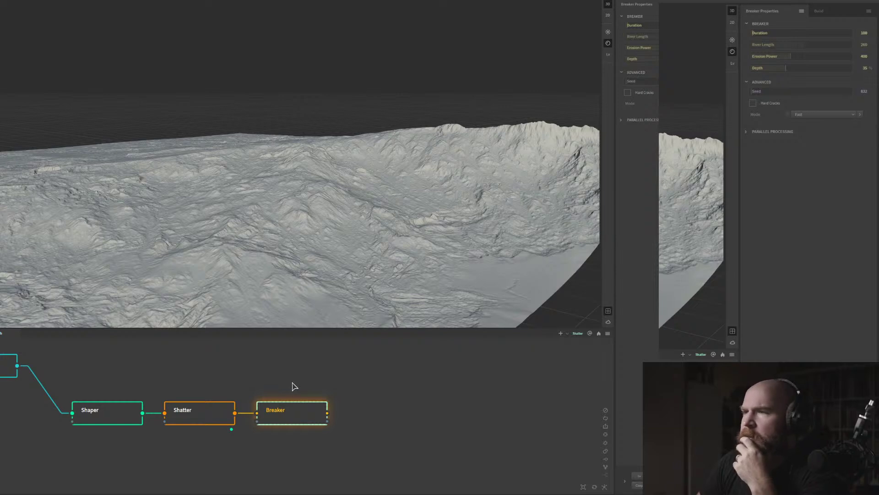
left_click(290, 412)
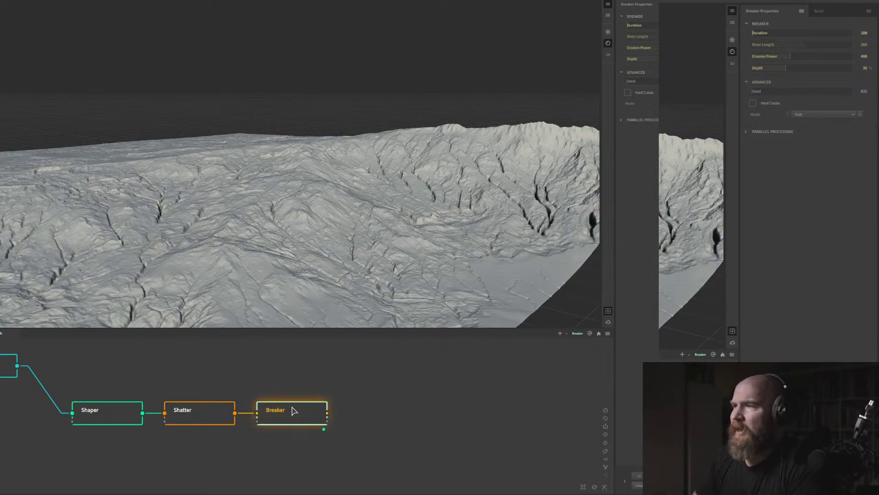
Examine the Breaker node's erosion channels from several angles and check its Parallel Processing settings
left_click_drag(425, 231, 410, 212)
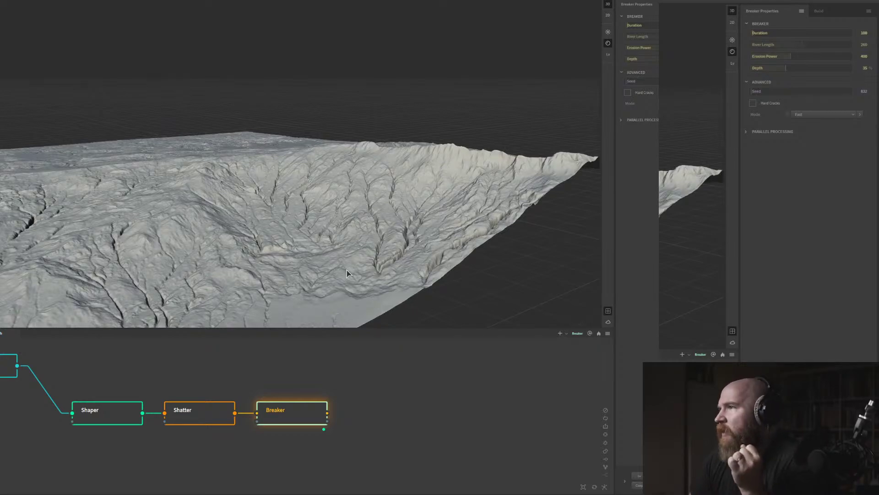
left_click_drag(337, 257, 339, 280)
middle_click_drag(388, 306, 305, 243)
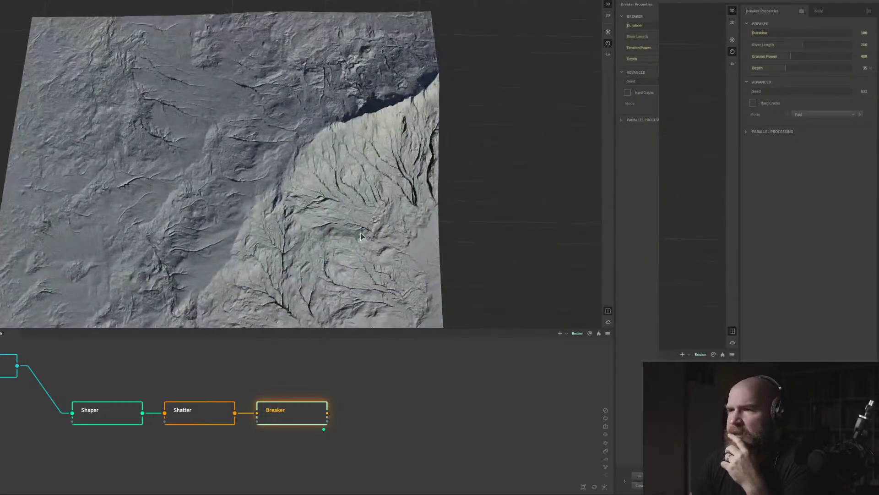
left_click_drag(346, 240, 269, 235)
scroll(206, 243, "up", 5)
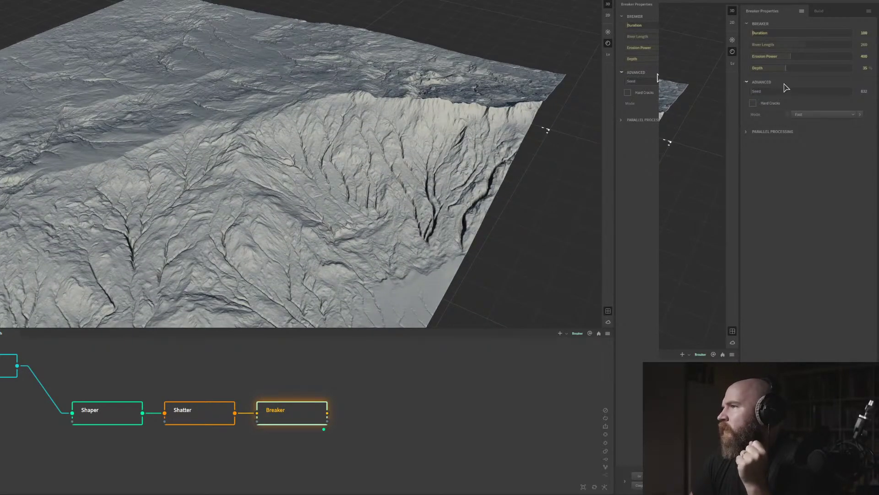
left_click(748, 132)
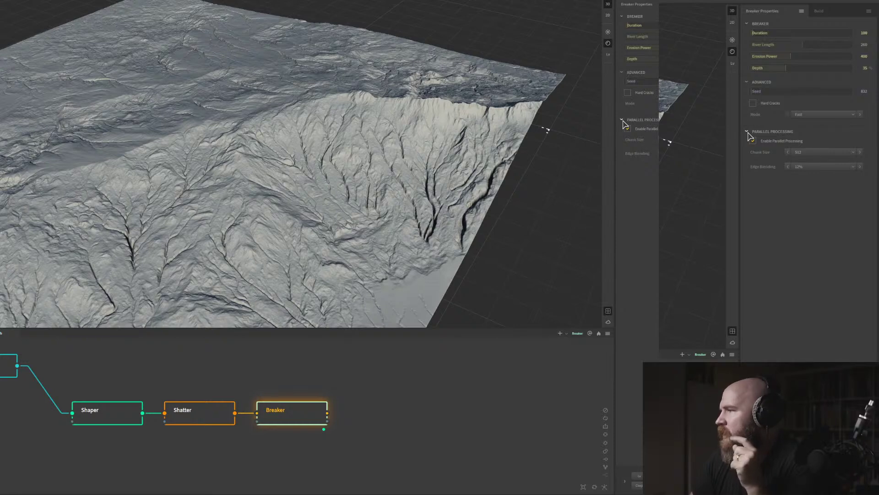
left_click(746, 131)
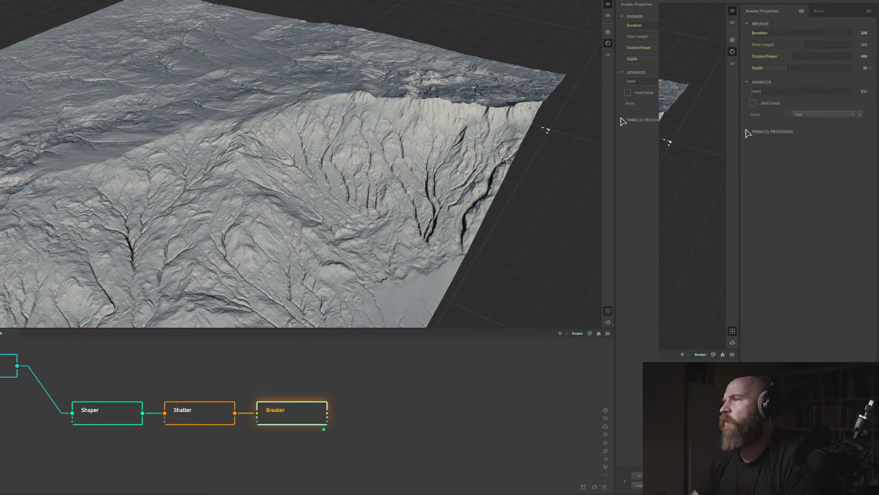
left_click_drag(379, 184, 405, 184)
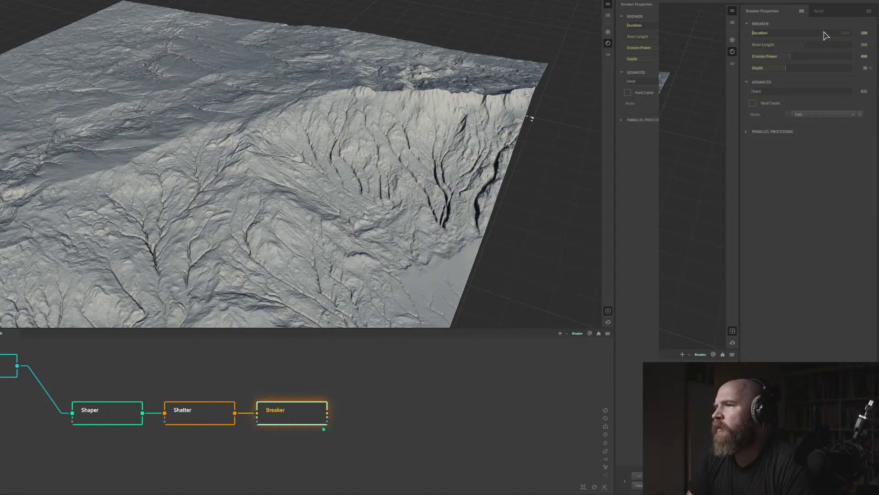
Set the Breaker node's Duration to 2922 and view the terrain from several angles while it builds
left_click(808, 33)
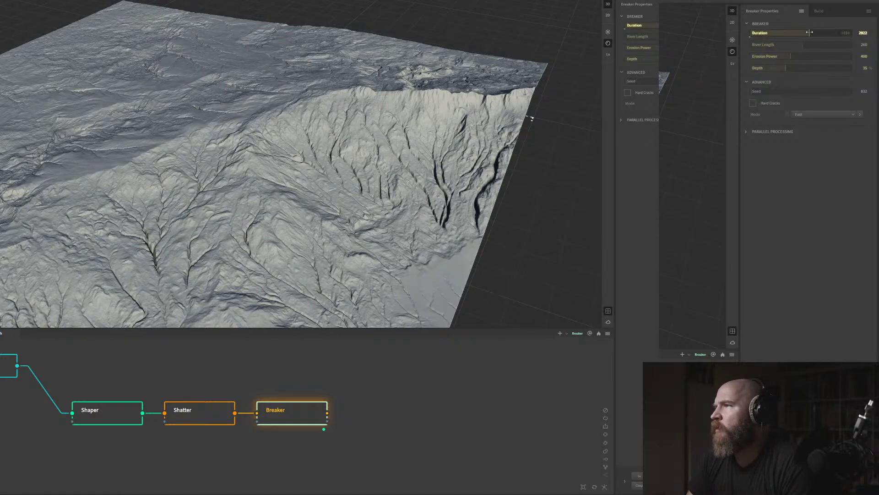
left_click_drag(319, 257, 322, 244)
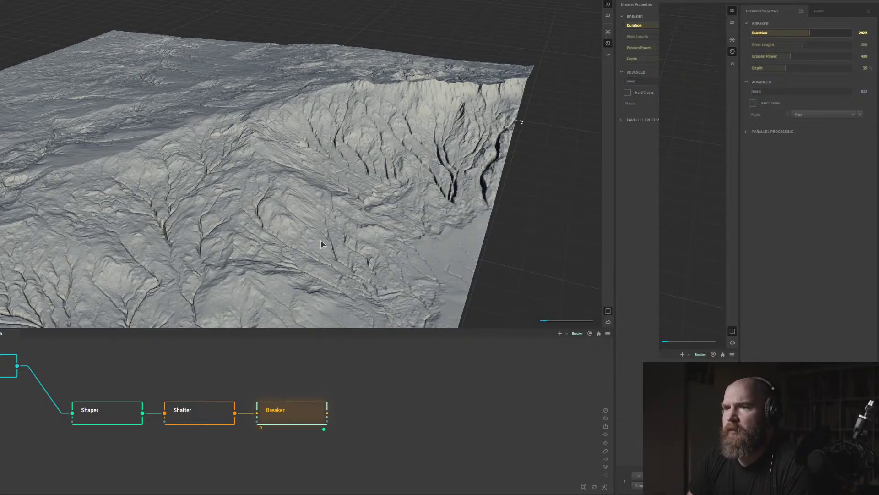
left_click_drag(321, 244, 350, 235)
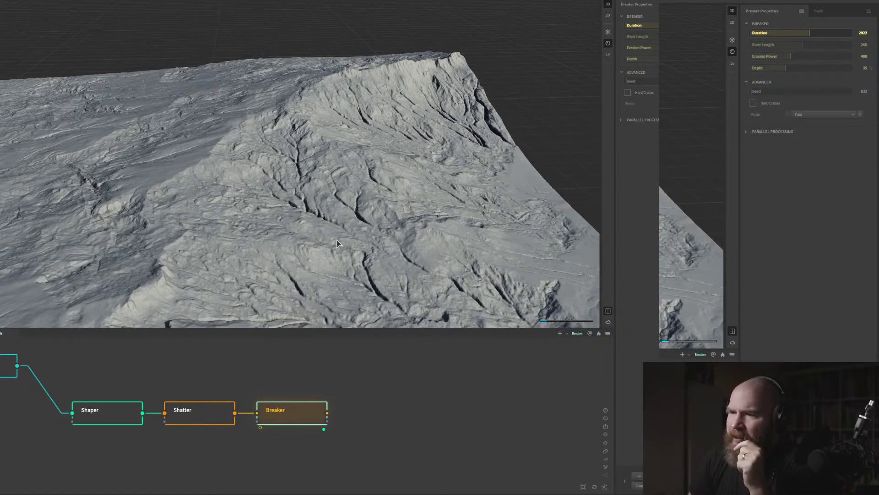
left_click_drag(333, 248, 245, 222)
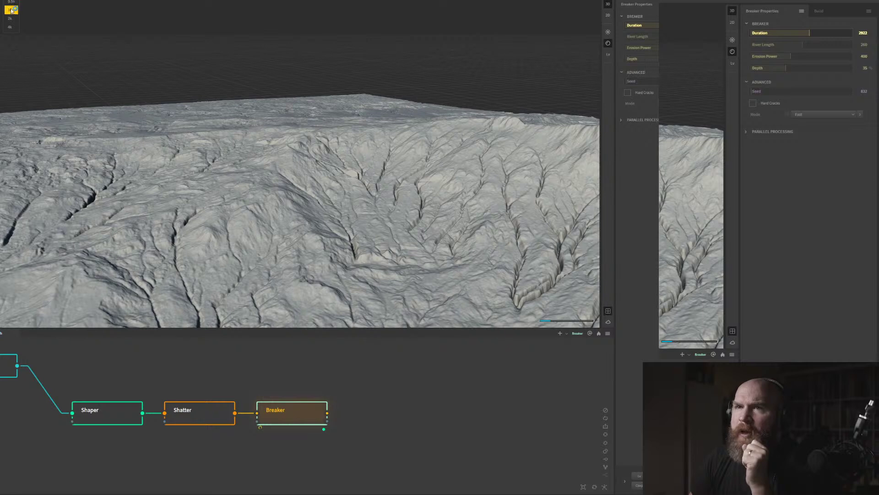
Change the viewport preview resolution and inspect the Breaker erosion across the rebuilt terrain
left_click(10, 13)
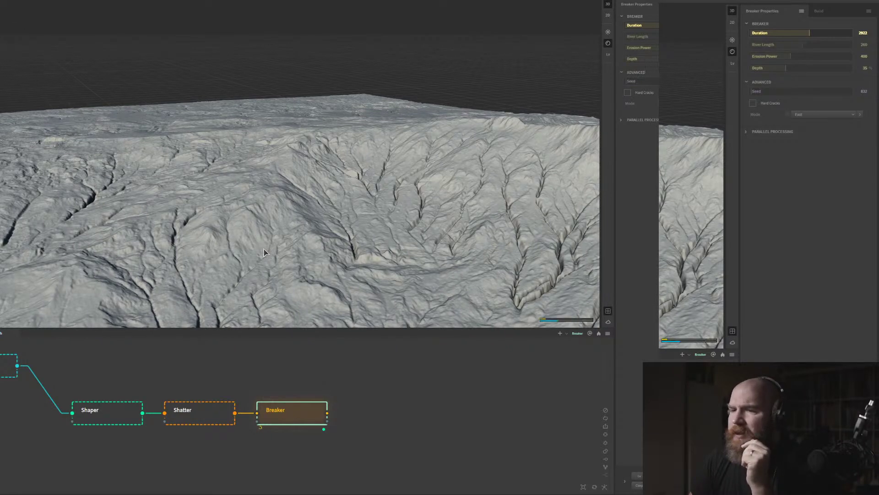
left_click_drag(264, 249, 284, 241)
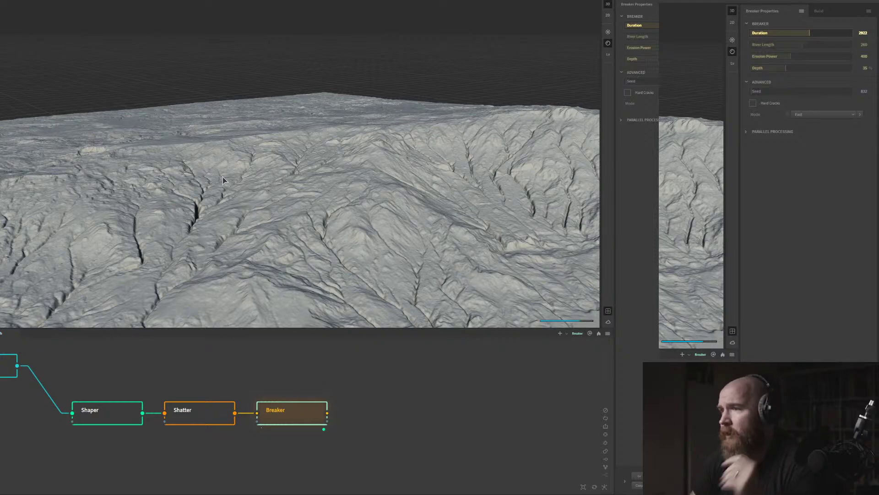
left_click_drag(223, 177, 247, 211)
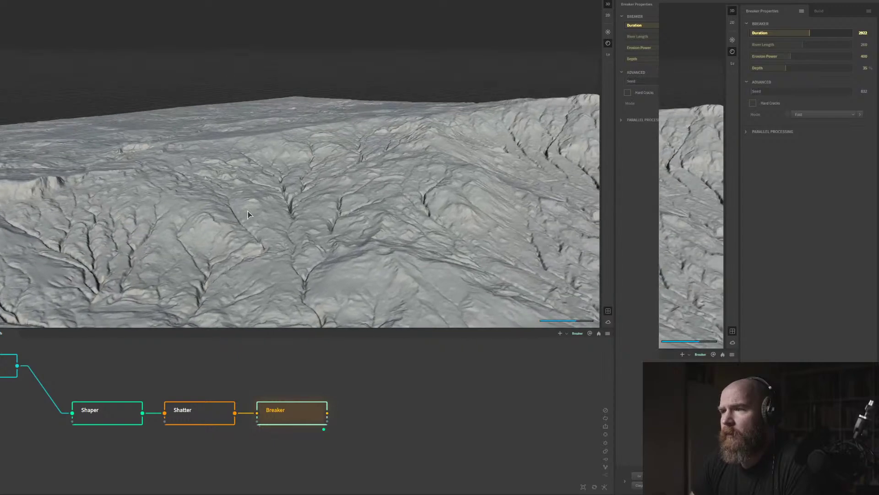
scroll(324, 239, "down", 10)
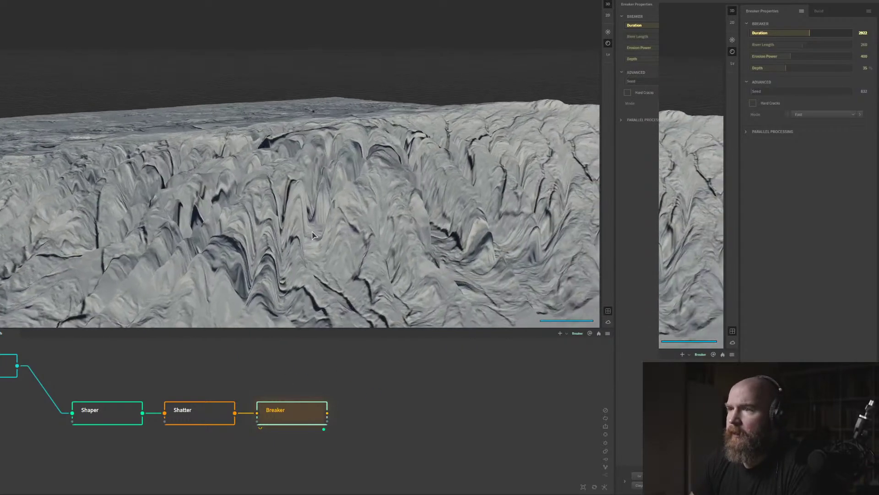
left_click_drag(323, 239, 287, 235)
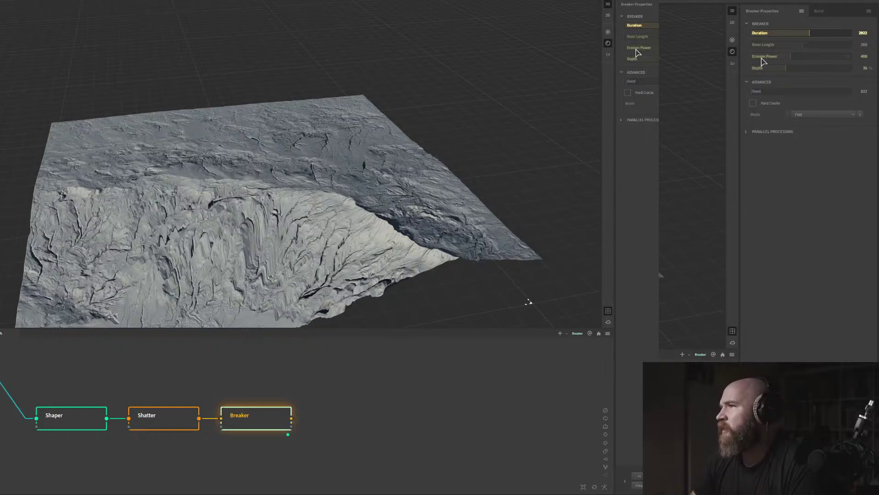
left_click_drag(275, 204, 539, 140)
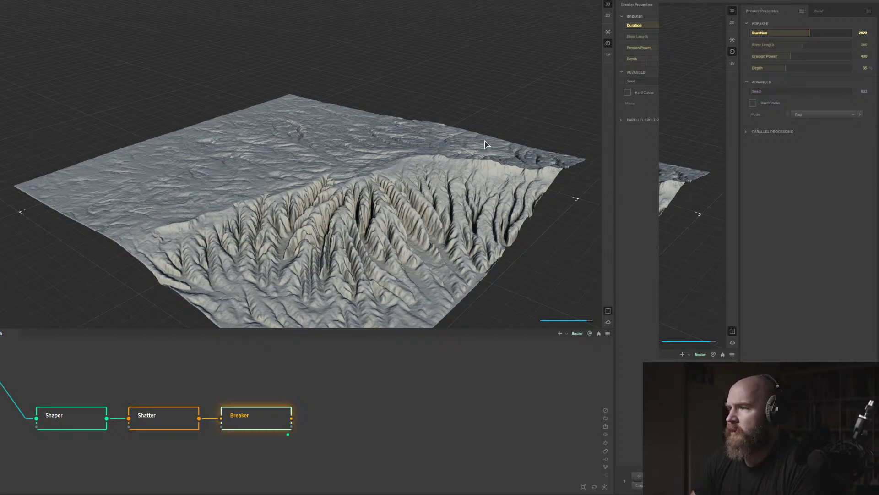
Open Task Manager to check the GPU performance, and minimize it again
right_click(213, 492)
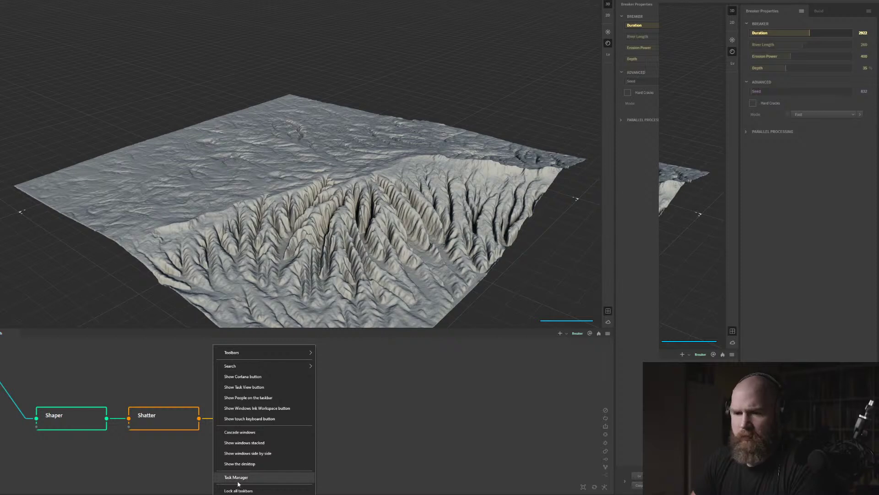
left_click(238, 480)
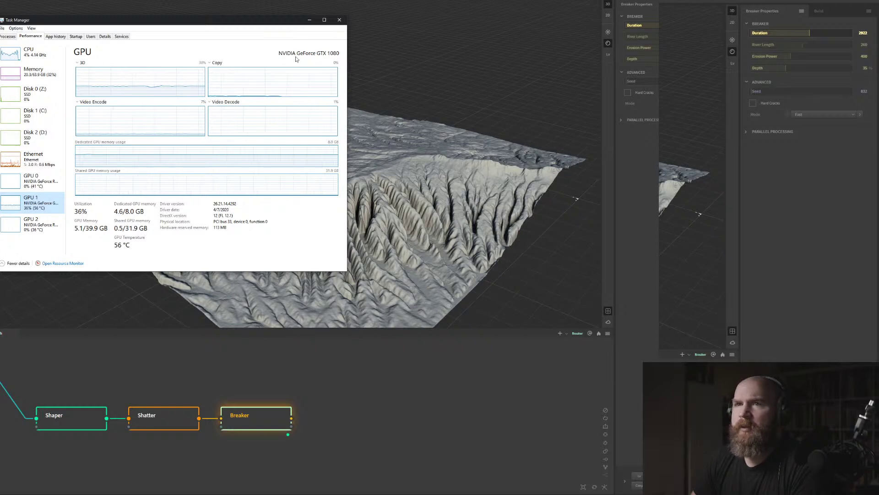
left_click(310, 20)
Set the Breaker node's Erosion Power to 82 and inspect the gullies on the slopes from several angles
mouse_move(377, 130)
left_mouse_down()
mouse_move(420, 117)
mouse_move(389, 142)
left_mouse_up()
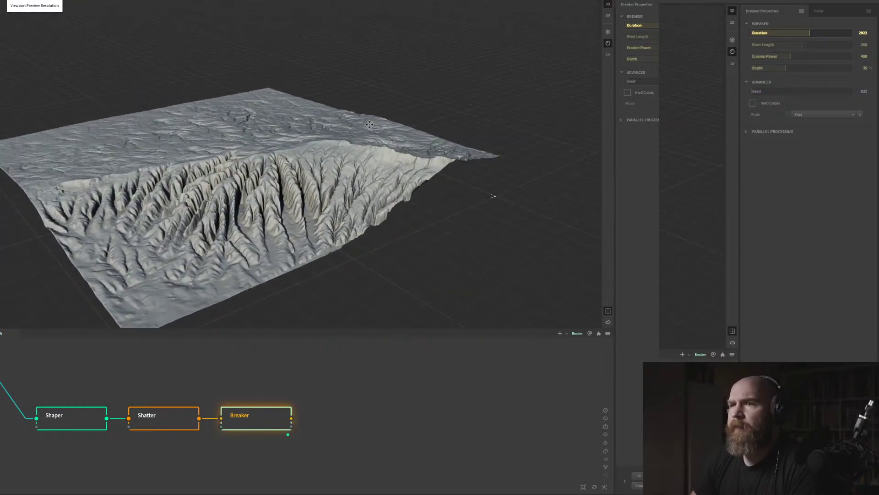
left_click(760, 59)
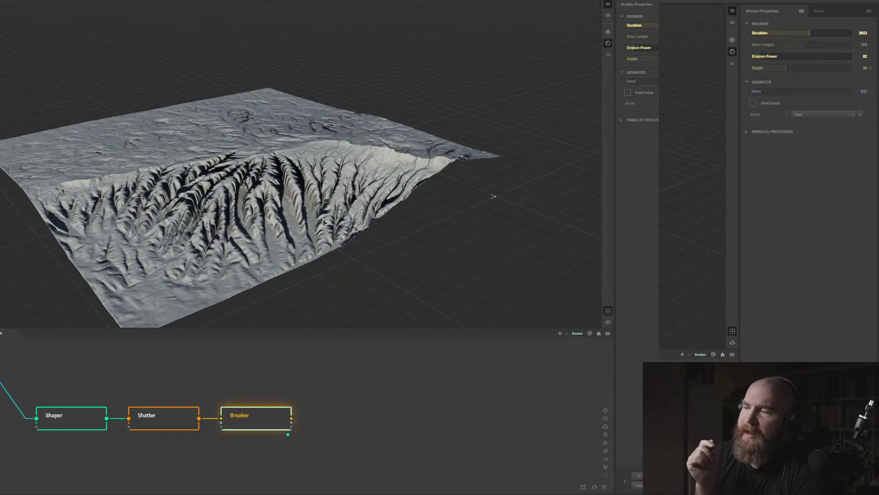
left_click_drag(260, 193, 284, 194)
scroll(323, 173, "up", 6)
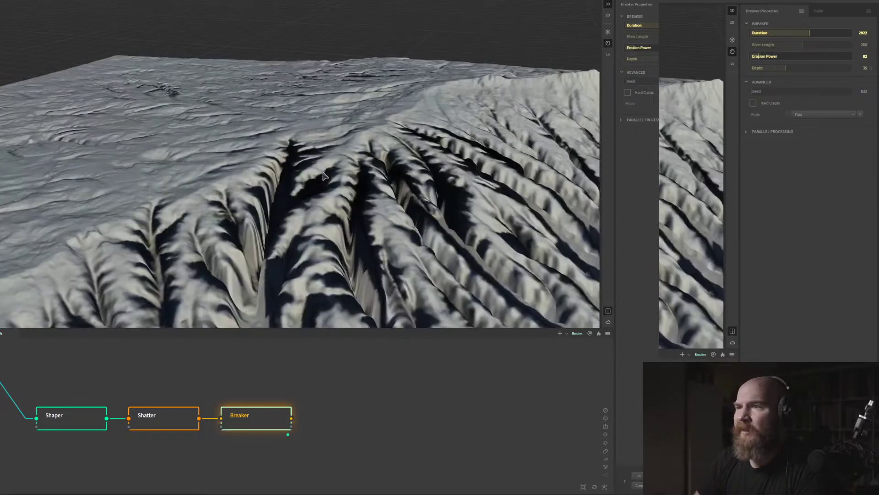
scroll(314, 176, "down", 6)
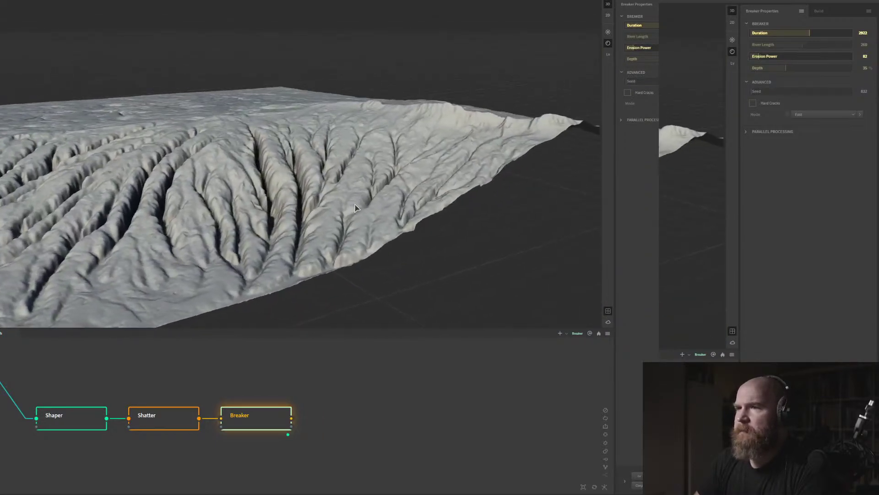
scroll(362, 207, "up", 4)
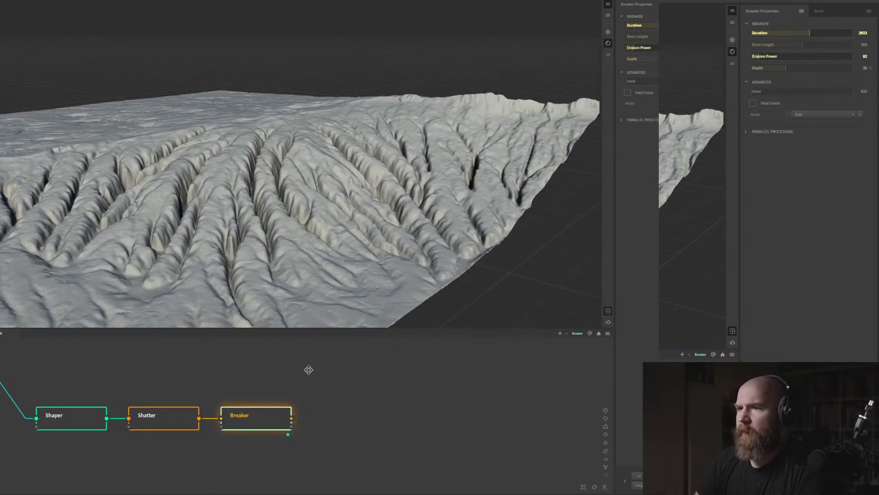
Delete the Breaker node from the graph and select the Shatter node
middle_click_drag(309, 370, 342, 364)
left_click(416, 398)
left_click_drag(339, 394, 289, 462)
key("Delete")
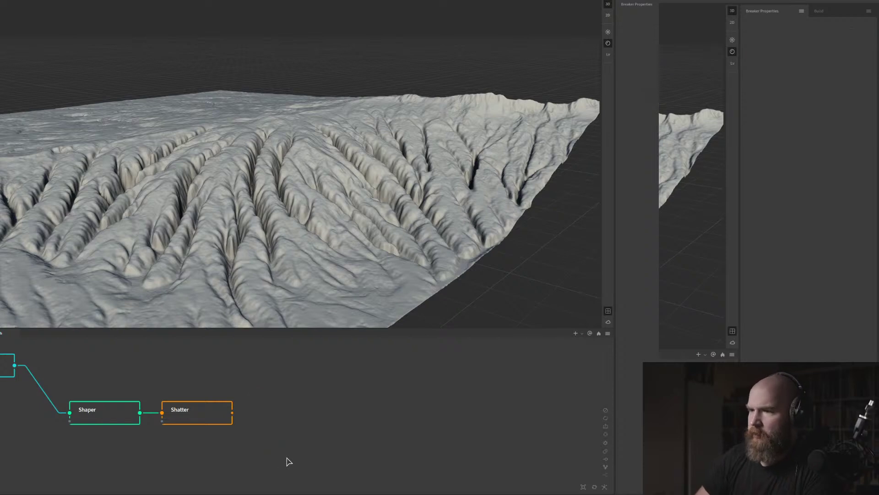
middle_click_drag(305, 395, 348, 403)
left_click(239, 424)
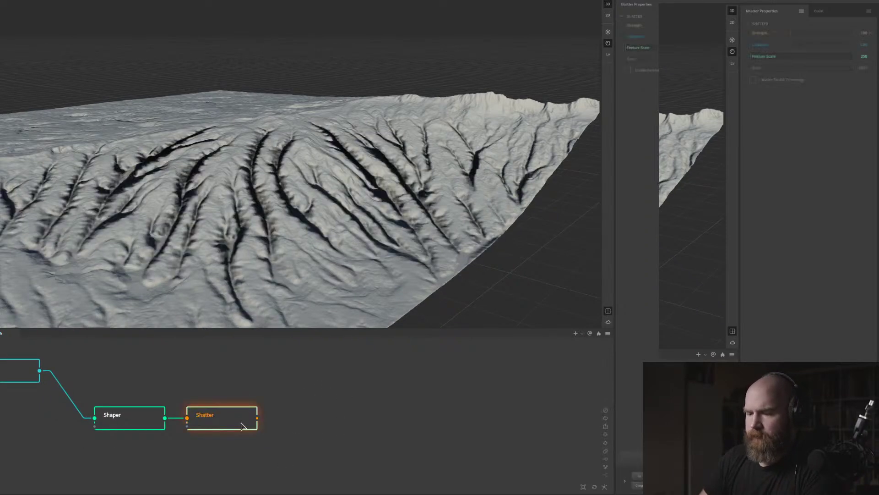
Inspect the Shatter node's rocky detail on the mountain slope from slightly different angles
left_click_drag(302, 213, 284, 209)
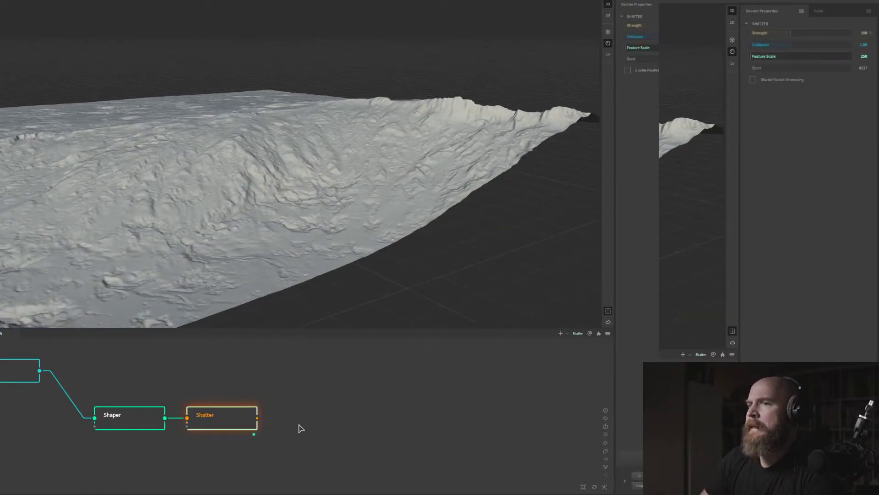
left_click(298, 420)
left_click(219, 417)
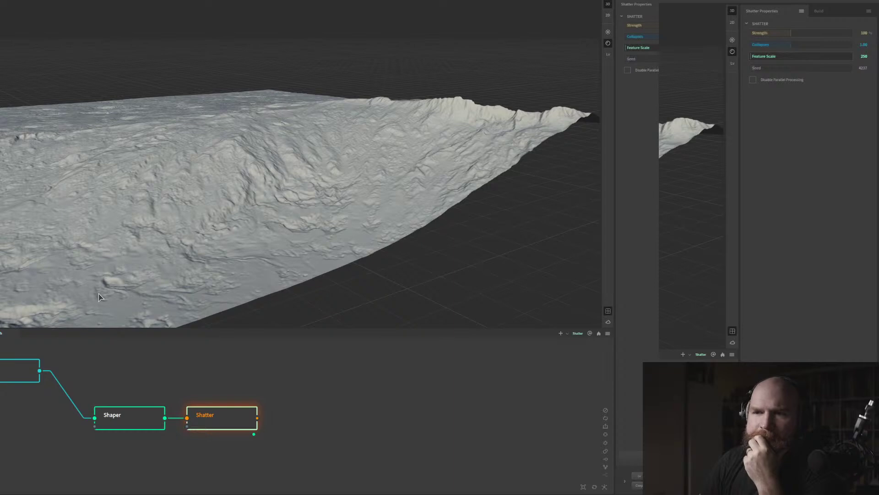
left_click_drag(321, 139, 304, 134)
Try a Shear node after the Shatter node, inspect its effect on the slope, and delete it
left_click_drag(171, 386, 181, 392)
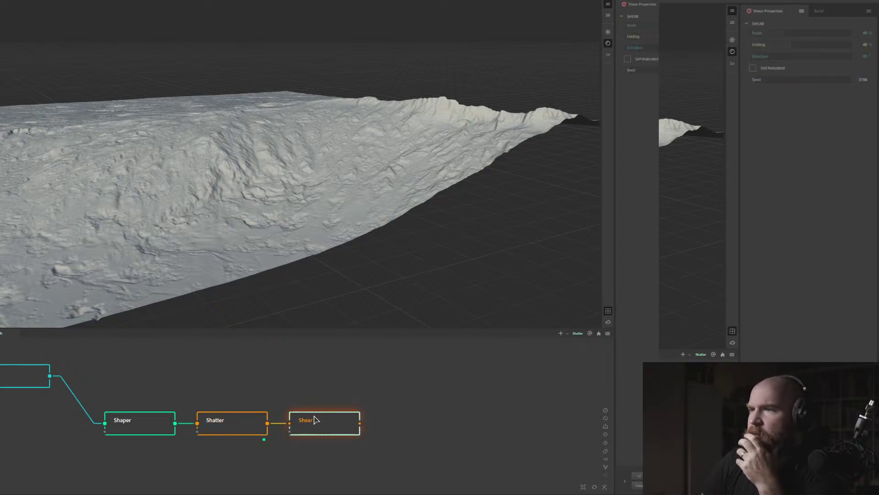
key("f")
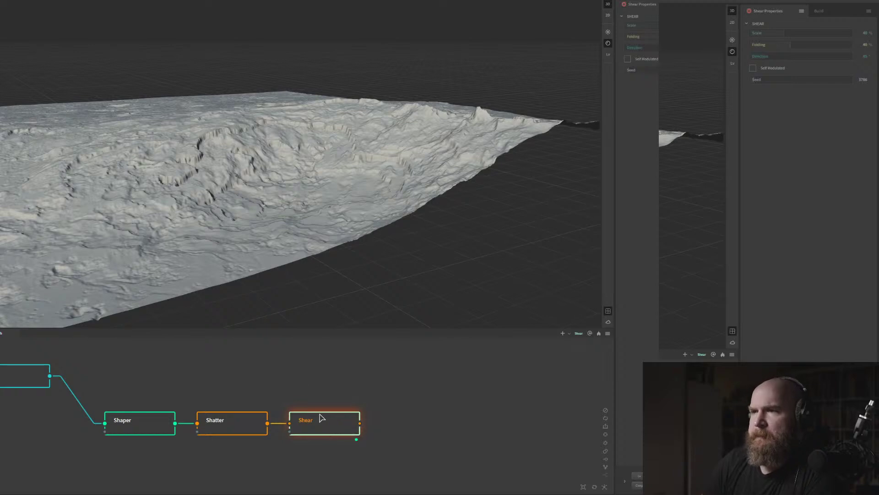
mouse_move(253, 243)
left_mouse_down()
mouse_move(230, 235)
mouse_move(254, 241)
left_mouse_up()
left_click_drag(411, 394, 333, 457)
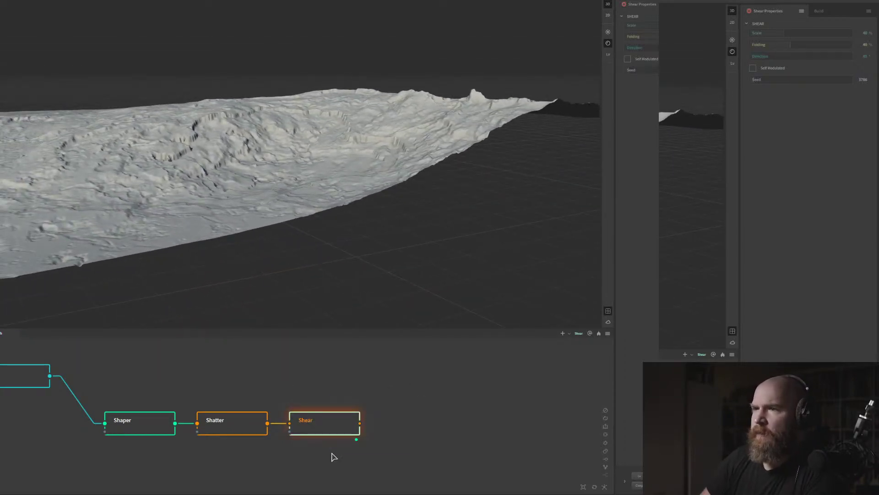
key("Delete")
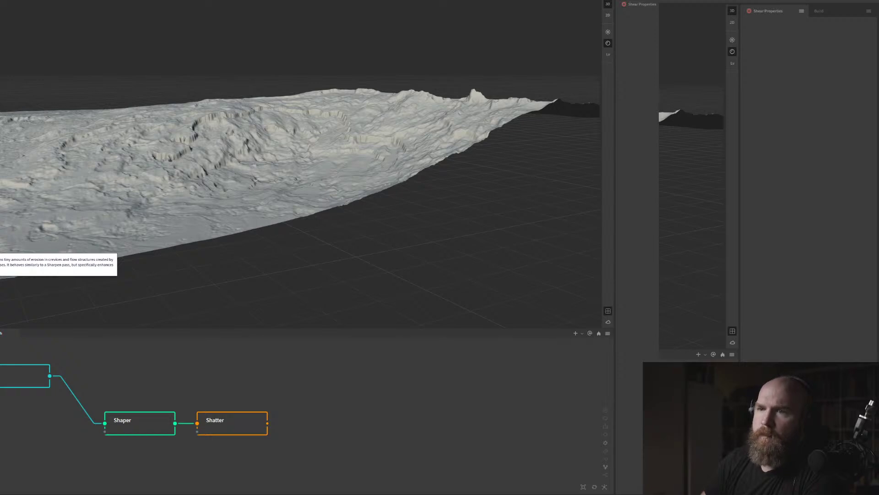
Add a MicroErosion node after the Shatter node and inspect its fine detail on the slopes up close
left_click_drag(1, 271, 226, 417)
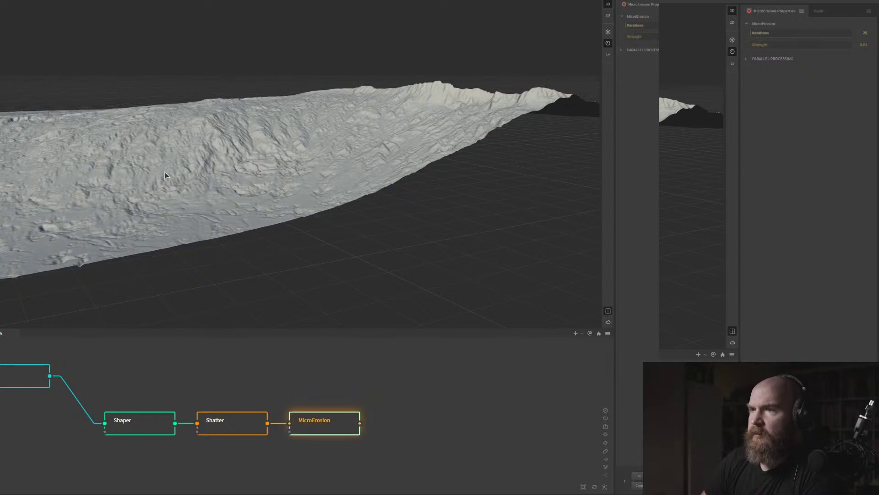
left_click_drag(164, 171, 177, 183)
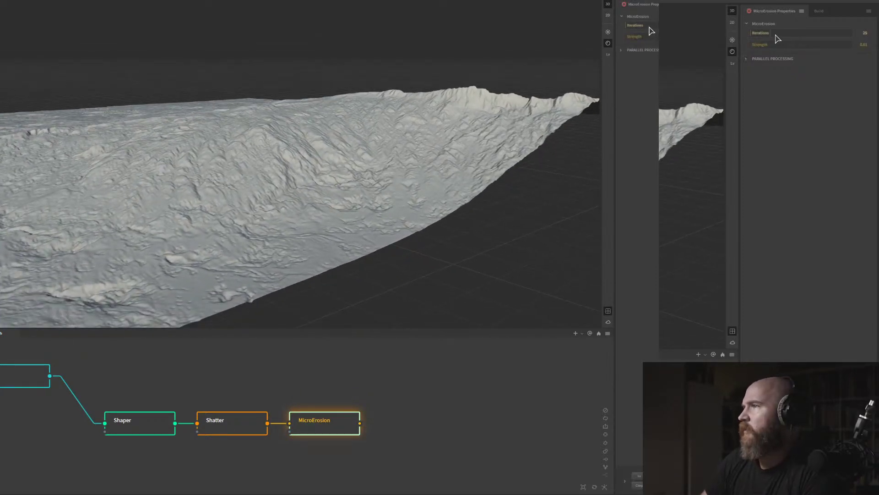
left_click_drag(333, 208, 351, 196)
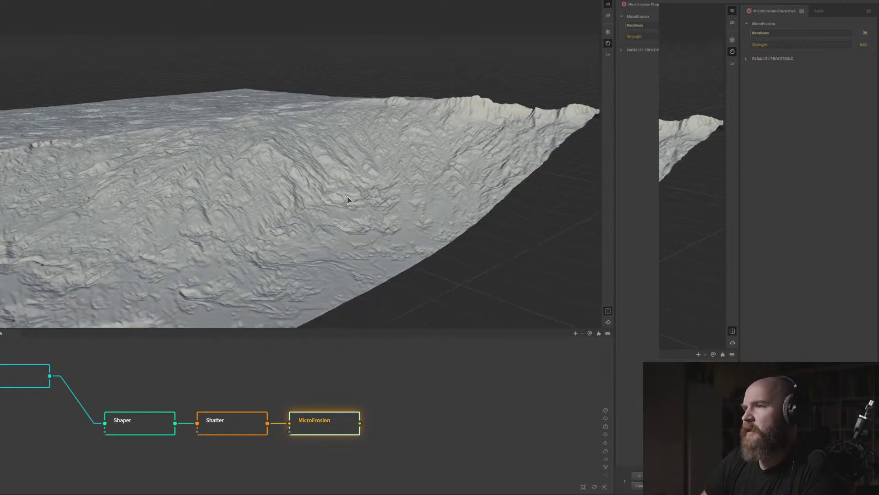
scroll(265, 148, "up", 5)
left_click_drag(245, 162, 265, 161)
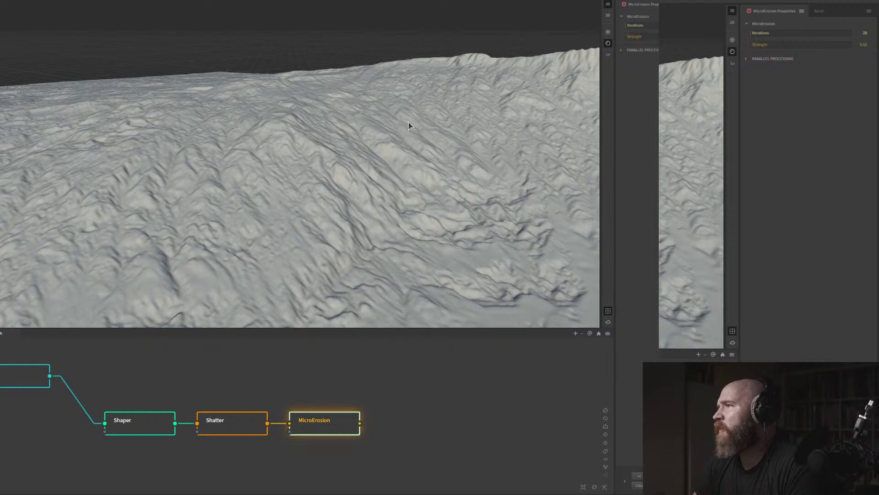
left_click_drag(408, 123, 407, 120)
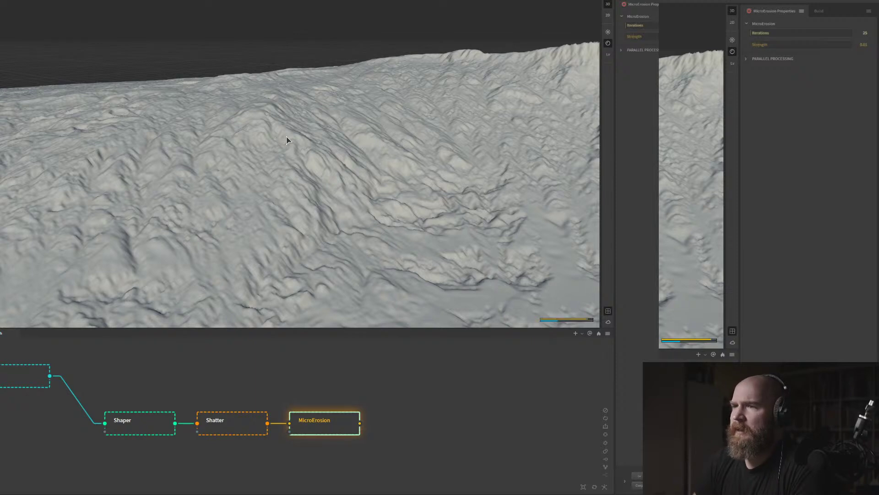
Review the Navigation, Viewport and Paths preferences and close them without changing anything
middle_click_drag(170, 377, 247, 379)
scroll(247, 377, "down", 5)
middle_click_drag(151, 386, 235, 400)
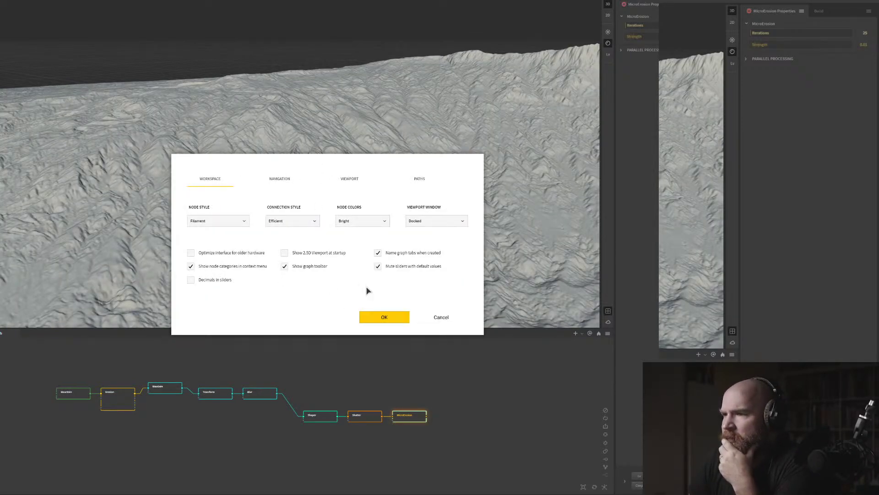
left_click(280, 184)
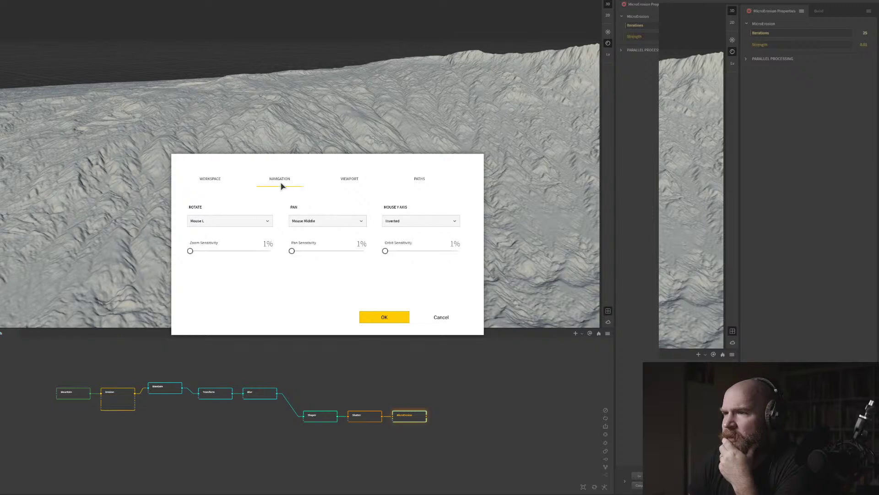
left_click(347, 183)
left_click(421, 183)
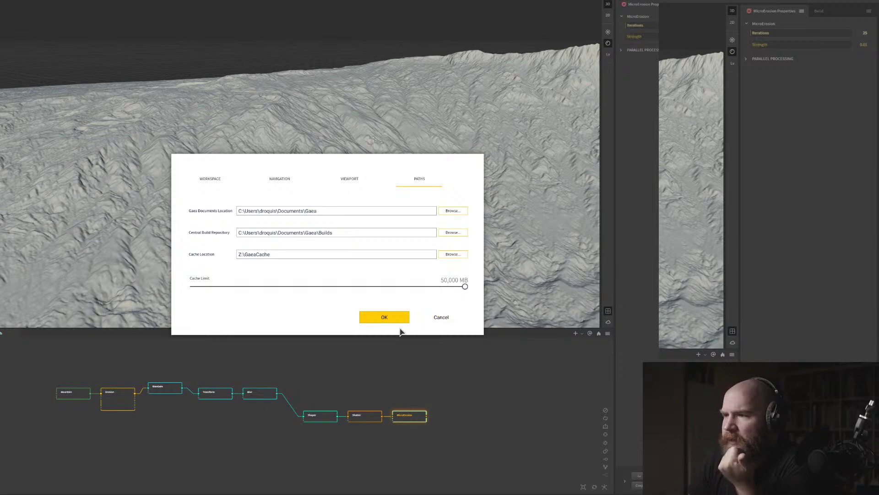
left_click(441, 319)
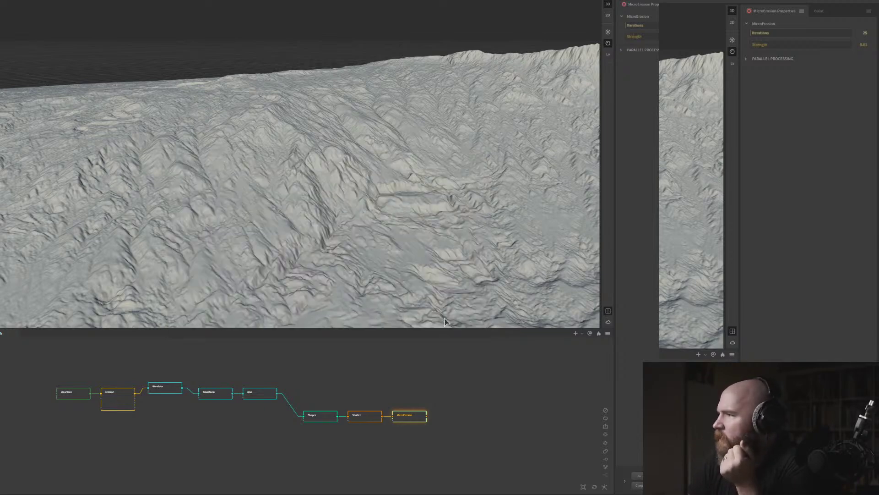
Inspect the MicroErosion detail along the plateau edge and the slopes from other angles
left_click_drag(433, 239, 303, 256)
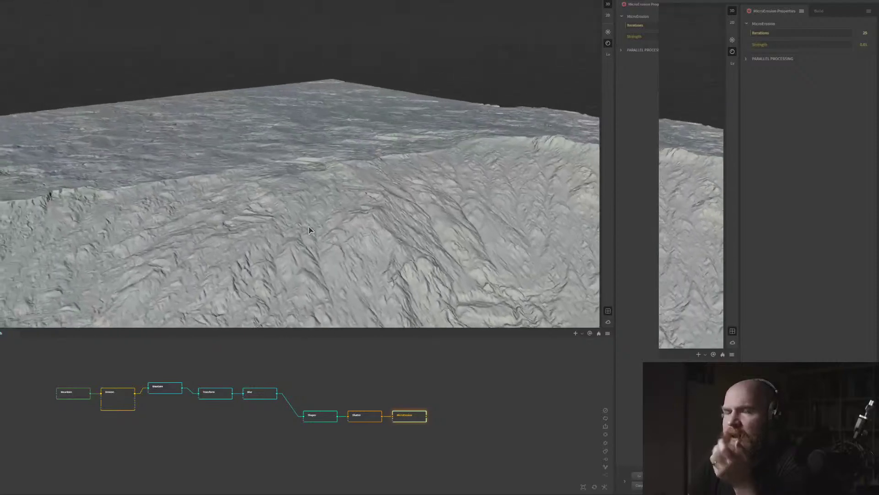
mouse_move(12, 494)
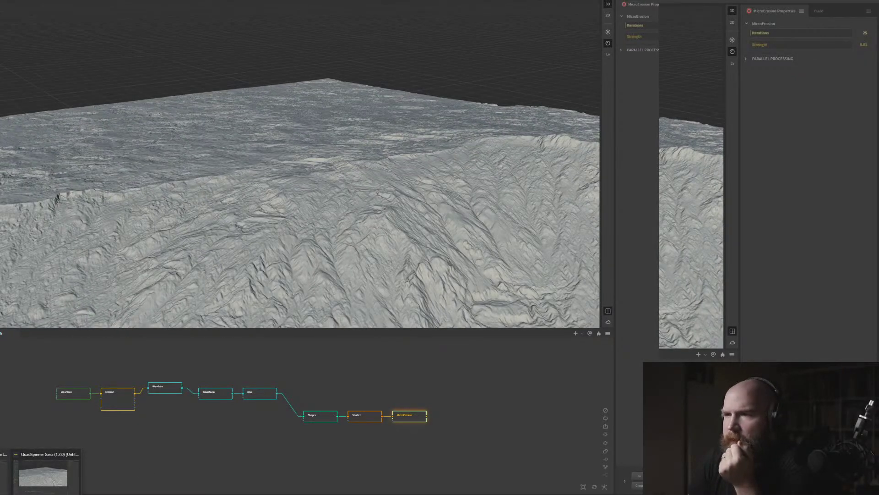
left_click(43, 482)
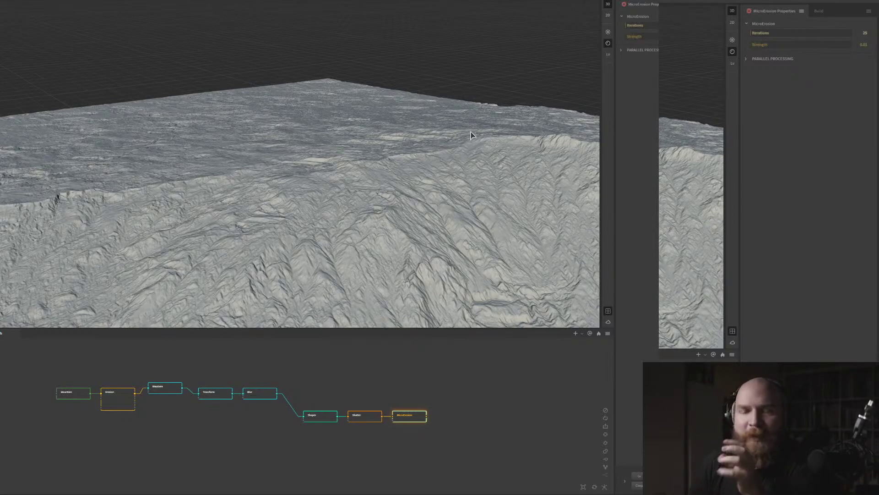
mouse_move(299, 145)
left_mouse_down()
mouse_move(296, 197)
mouse_move(291, 166)
mouse_move(308, 147)
left_mouse_up()
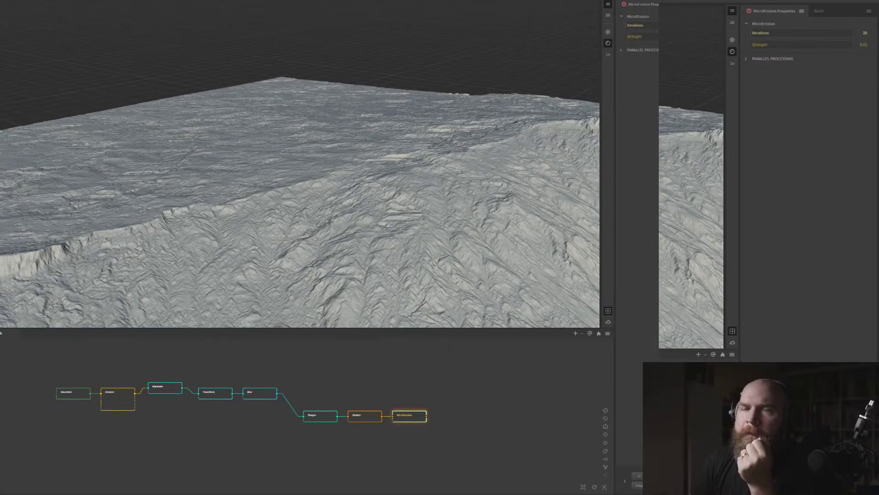
Start saving the terrain and browse to the 01_Gaea folder on drive D as its destination
key("ctrl+s")
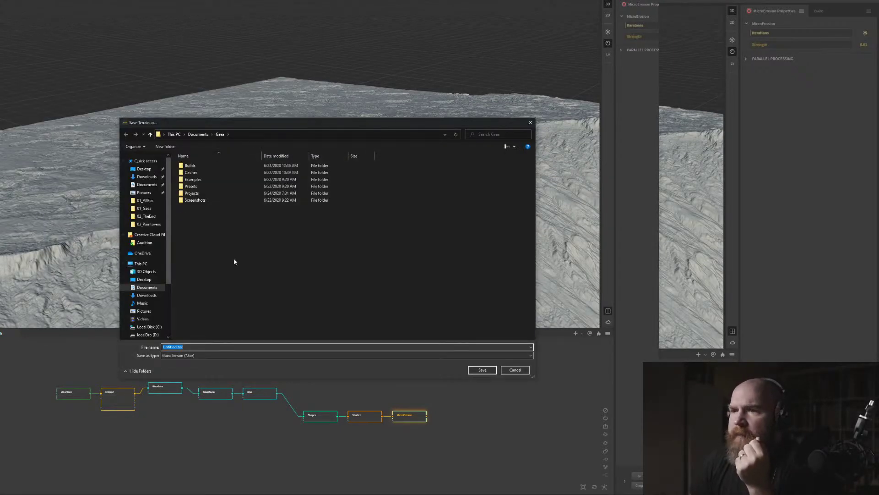
middle_click(224, 247)
left_click(357, 288)
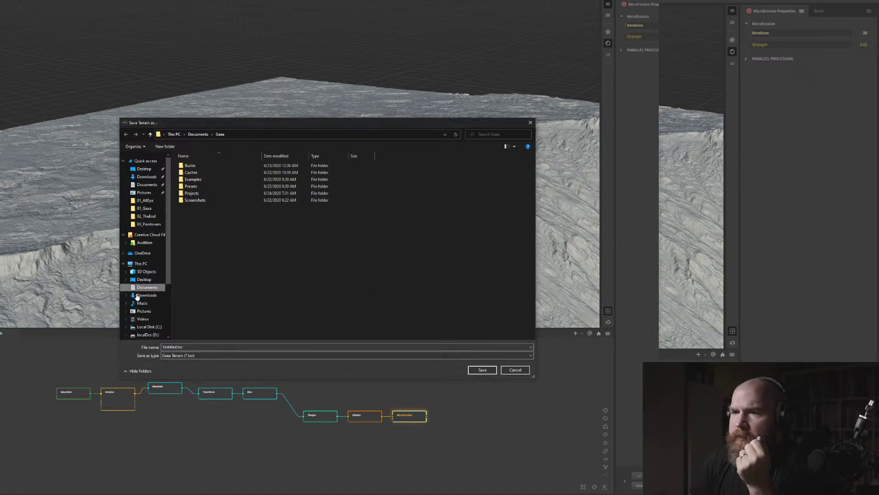
scroll(138, 297, "down", 2)
left_click(145, 298)
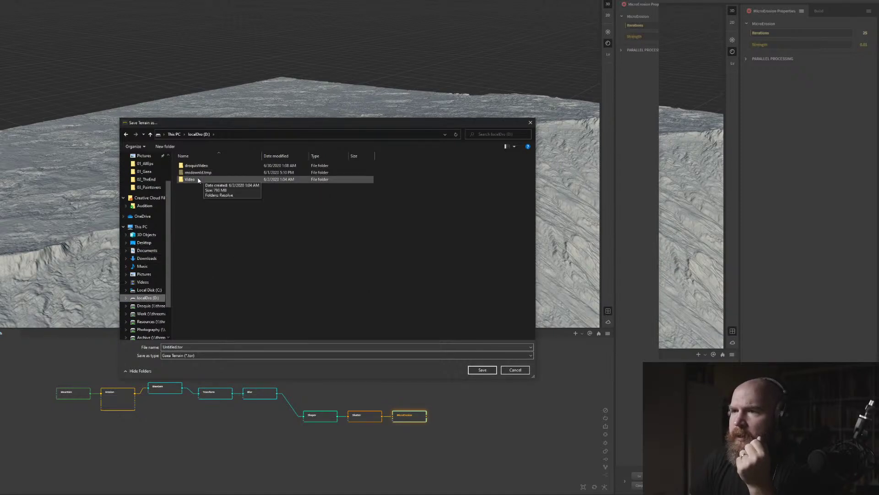
left_click(199, 168)
double_click(198, 166)
double_click(199, 165)
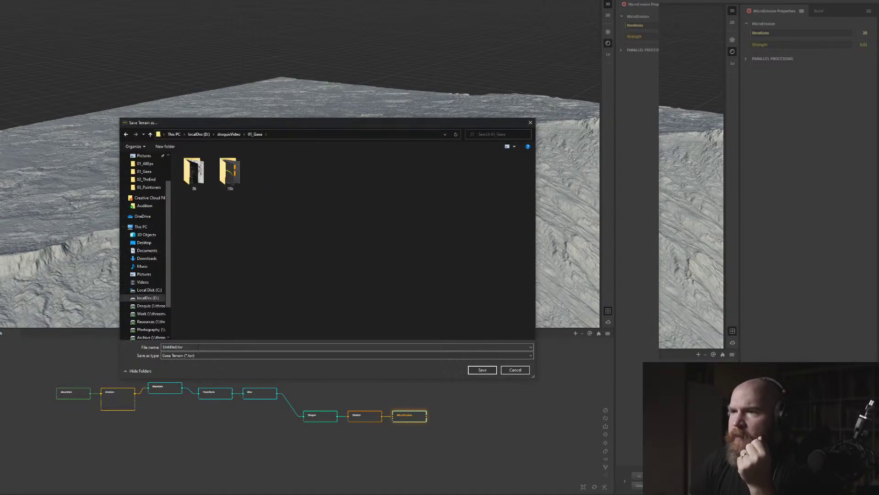
Save the terrain as a Gaea Terrain file named MountainDetail
double_click(197, 347)
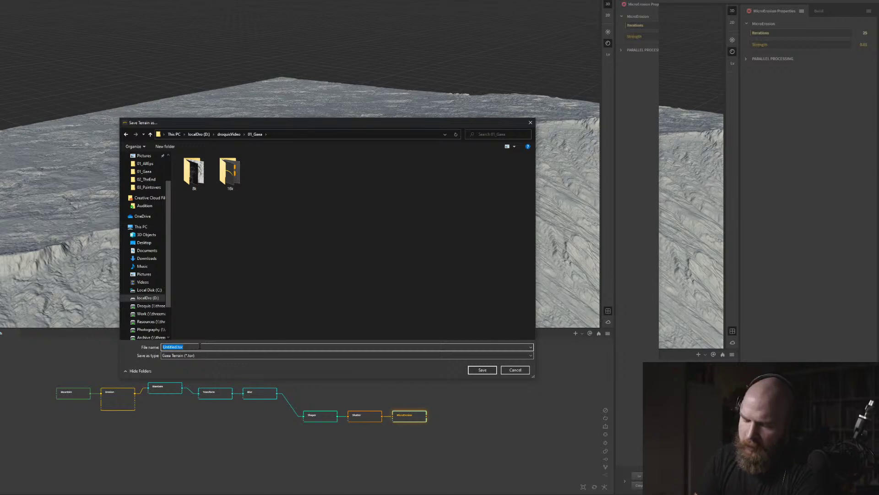
type("Mounta")
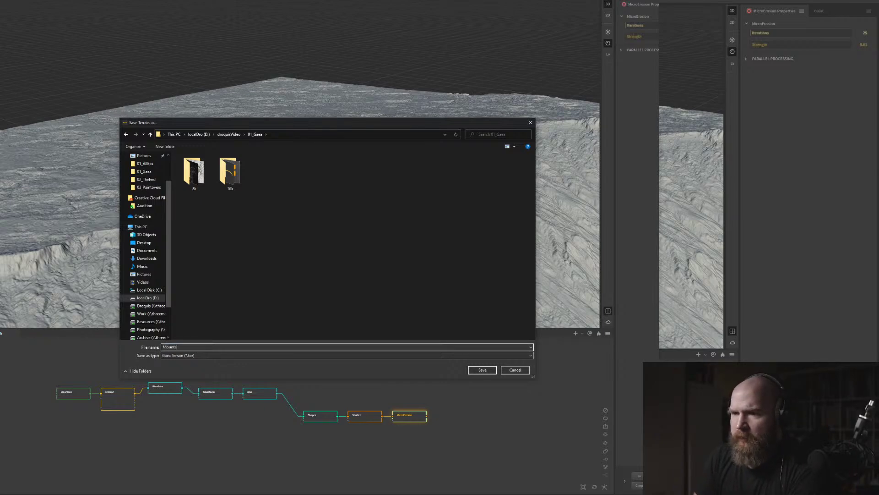
type("inDetai")
key("Return")
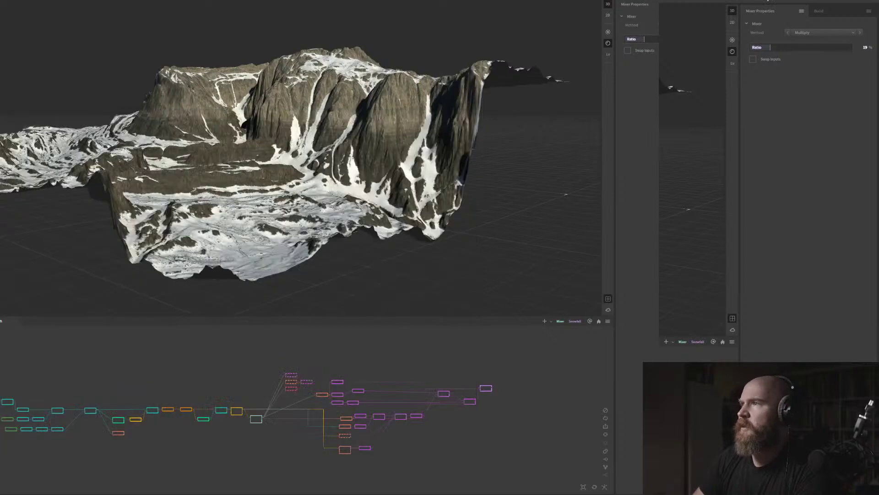
Close the snowy mountain terrain without saving its changes and start Gaea again
left_click(873, 1)
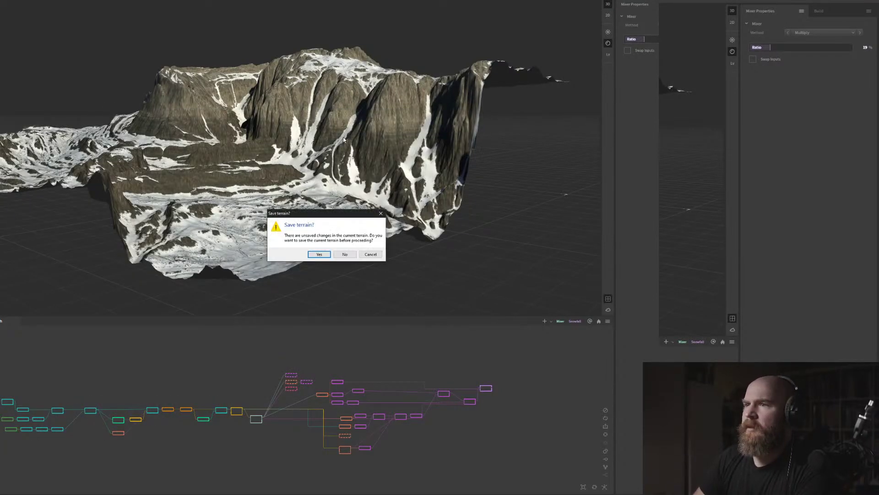
left_click(345, 255)
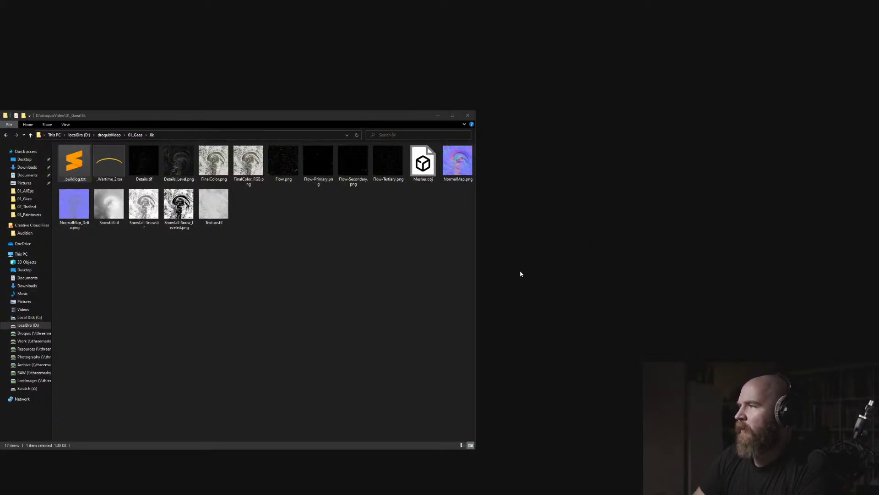
left_click_drag(245, 118, 269, 114)
left_click(32, 183)
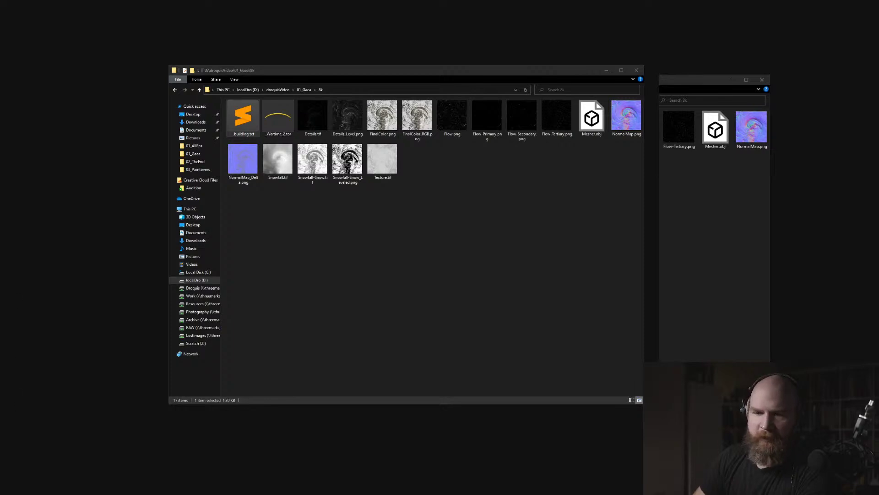
key("super")
left_click(34, 441)
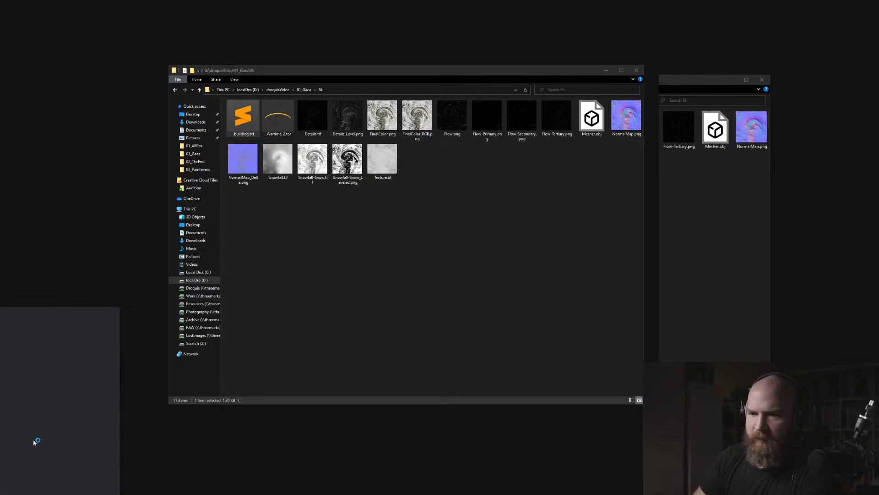
Check the GPU usage and memory in Task Manager, and minimize it again
right_click(91, 493)
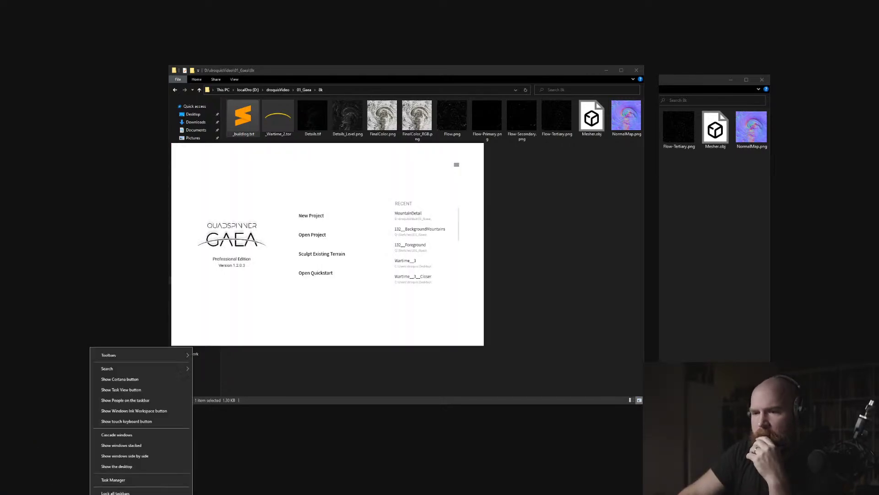
left_click(106, 483)
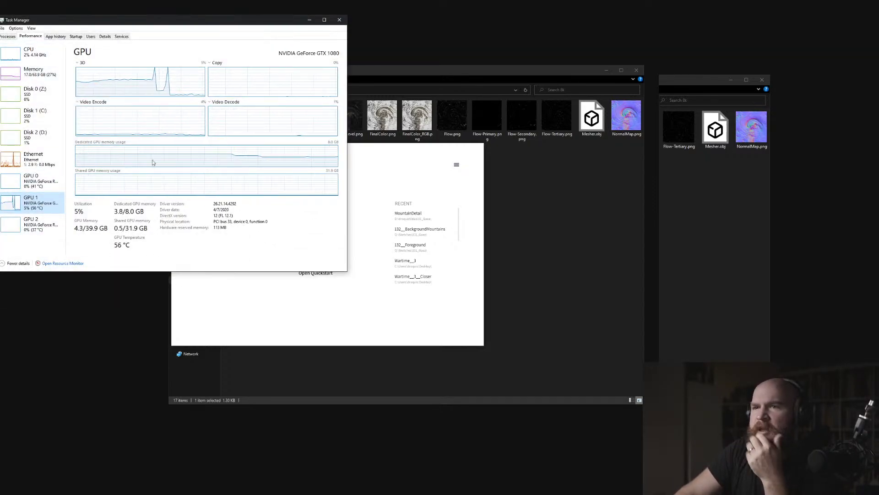
left_click(309, 20)
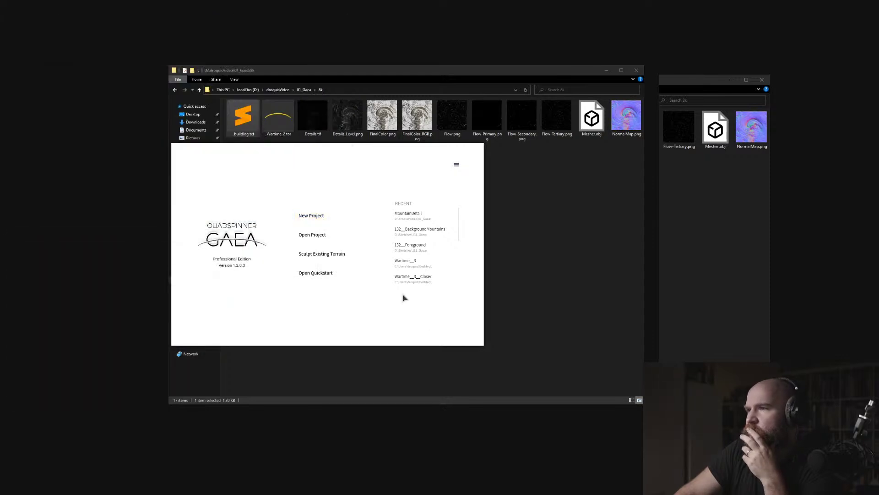
Reopen the recent MountainDetail project and bring up Task Manager to watch the GPU load while it builds
left_click(414, 213)
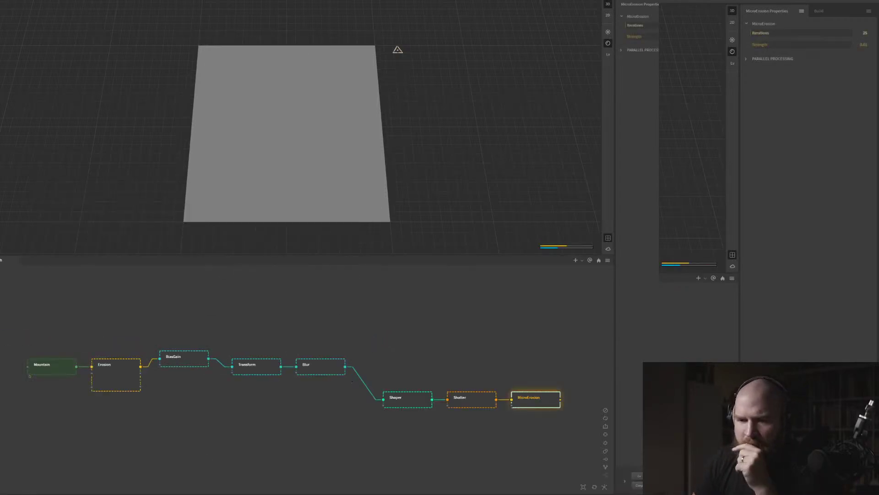
key("ctrl+shift+Escape")
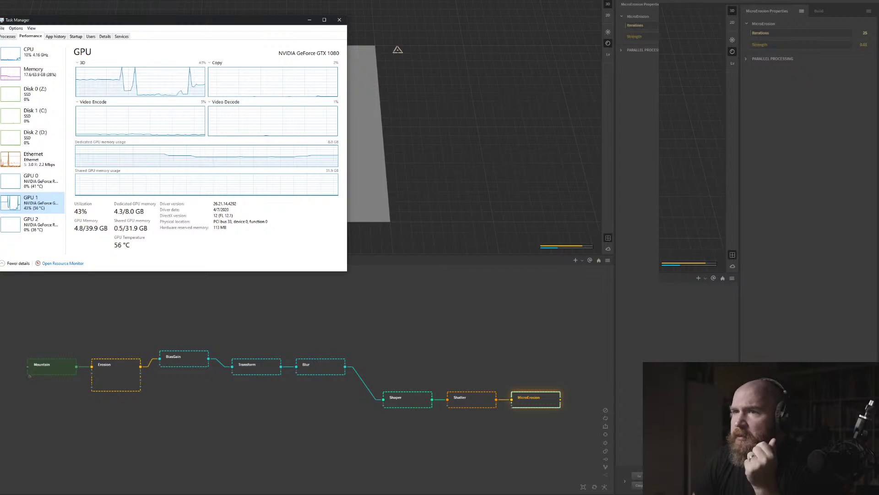
Narrow the Task Manager window and move it away from the Gaea workspace
left_click_drag(339, 274, 275, 291)
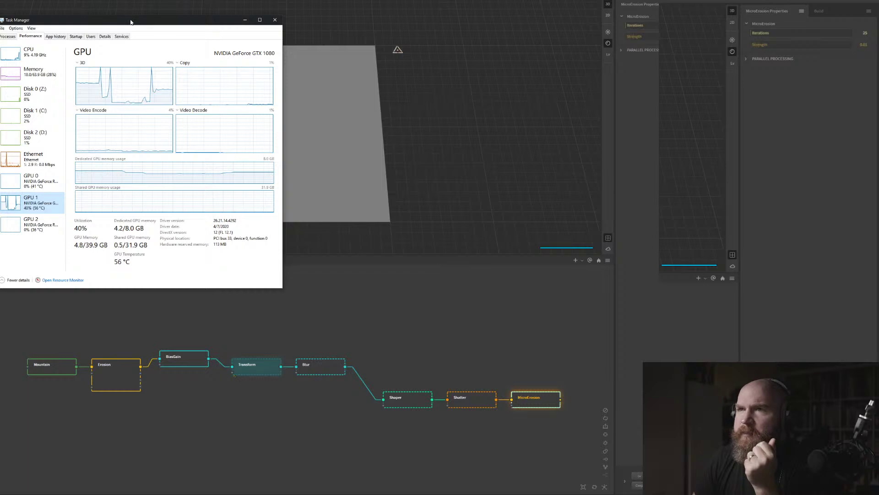
left_click_drag(130, 21, 878, 201)
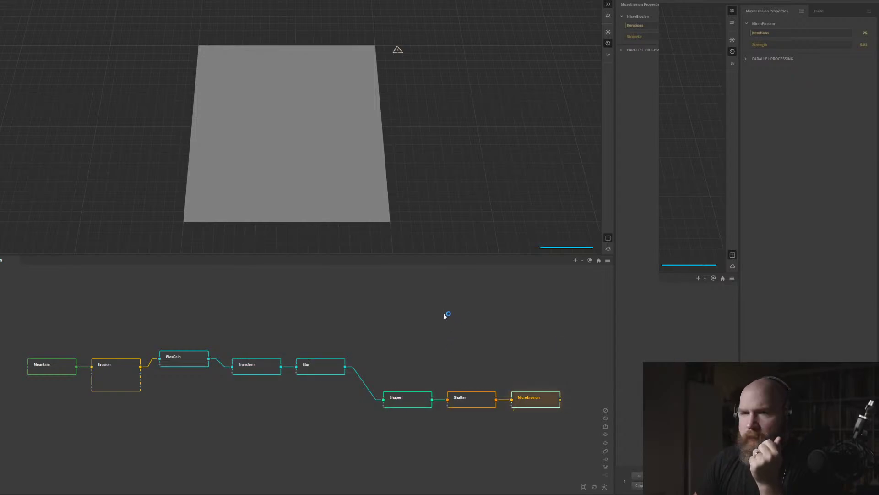
Select the MicroErosion node and examine its fine erosion detail on the terrain's slopes from close and wide angles
left_click_drag(350, 184, 210, 123)
scroll(324, 94, "up", 6)
scroll(325, 94, "up", 2)
left_click_drag(325, 94, 286, 129)
left_click_drag(471, 318, 444, 343)
left_click_drag(309, 143, 389, 235)
scroll(389, 235, "down", 3)
left_click(508, 397)
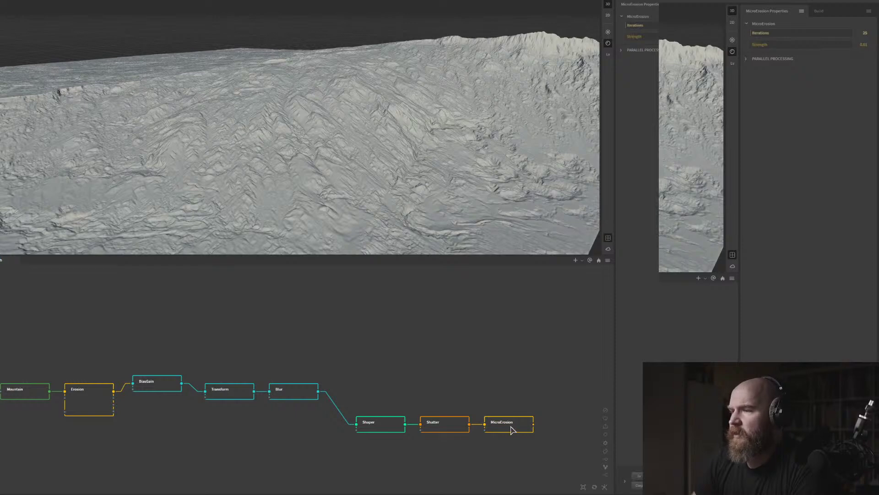
left_click(510, 425)
mouse_move(302, 124)
left_mouse_down()
mouse_move(290, 124)
mouse_move(309, 108)
left_mouse_up()
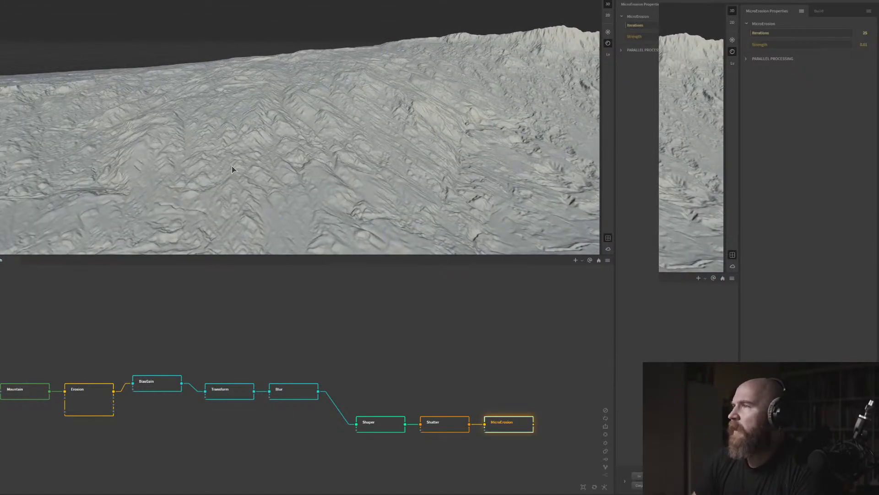
scroll(163, 123, "down", 3)
left_click_drag(163, 123, 157, 124)
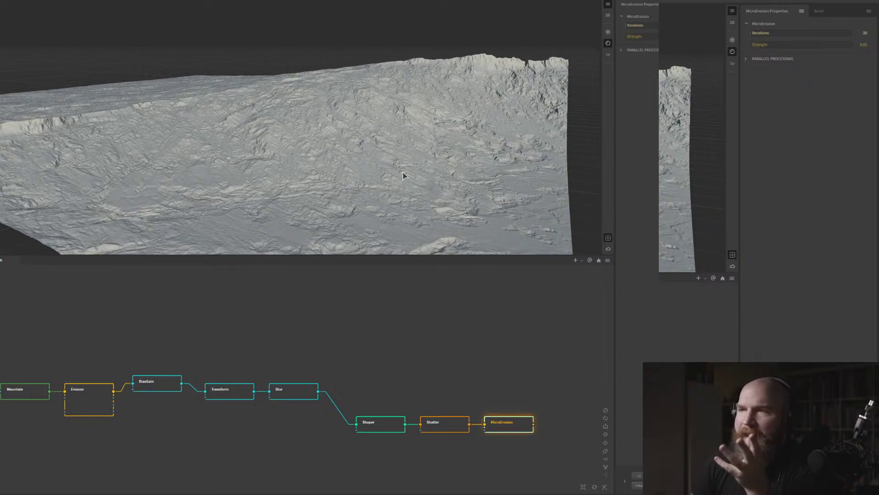
left_click_drag(402, 175, 418, 156)
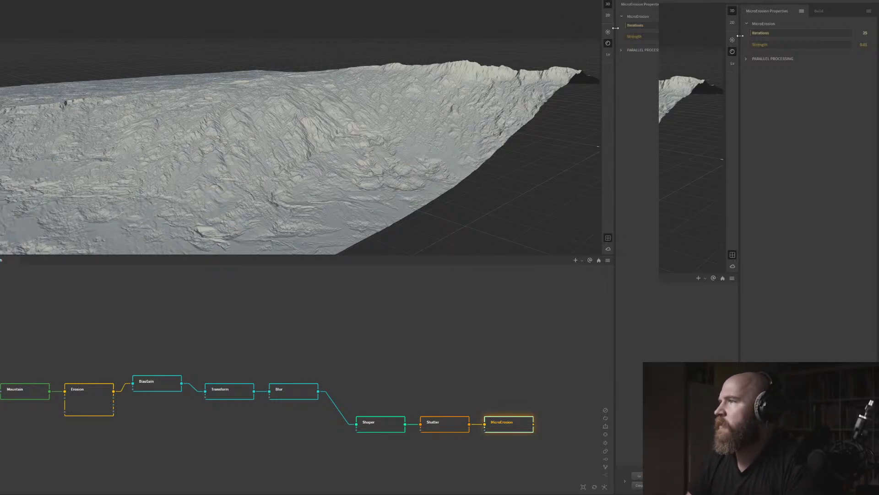
Set MicroErosion to 26 iterations, try a strength of 0.04, and settle on a strength of 0.01
left_click(651, 26)
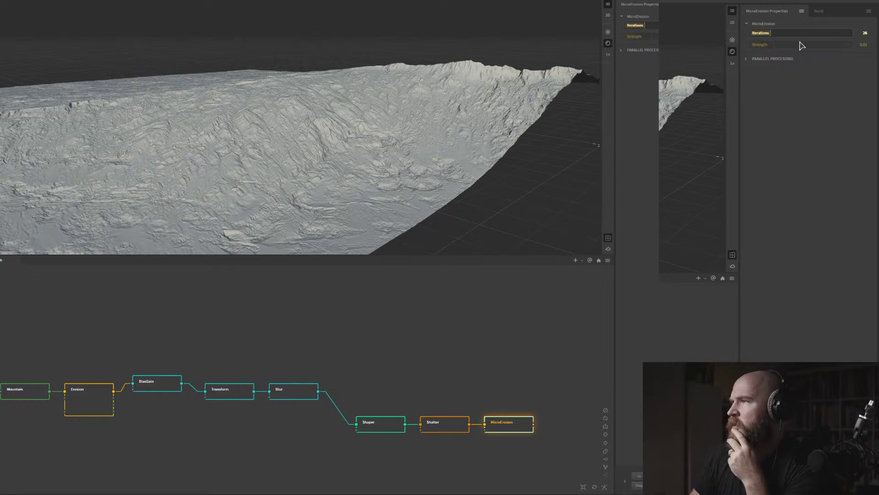
left_click(821, 45)
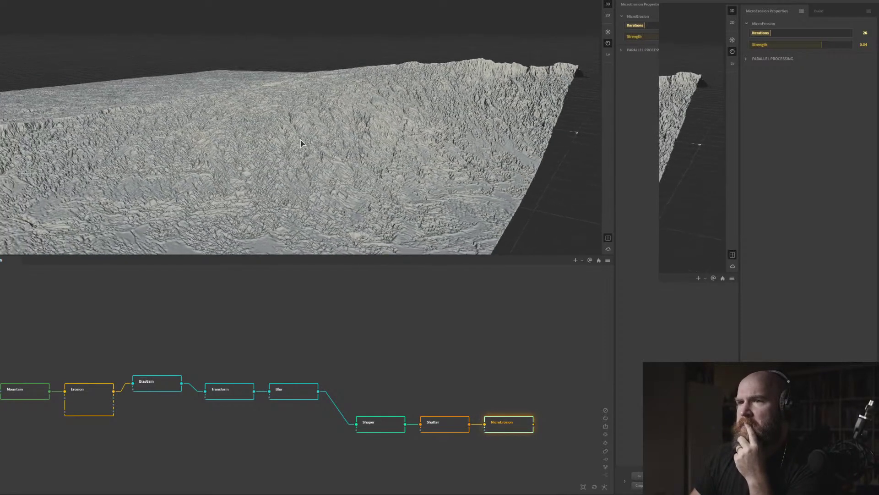
left_click(770, 45)
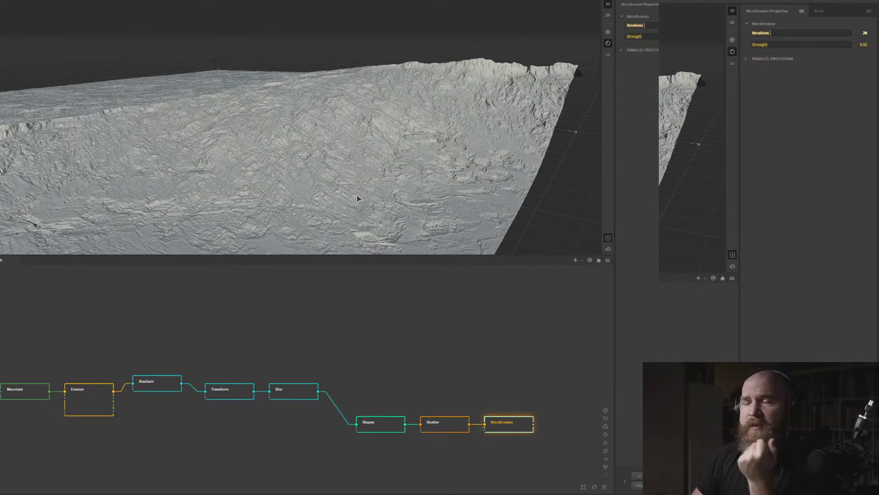
Change the terrain's preview resolution and inspect the slope detail while the nodes rebuild
left_click_drag(329, 167, 450, 348)
left_click(11, 1)
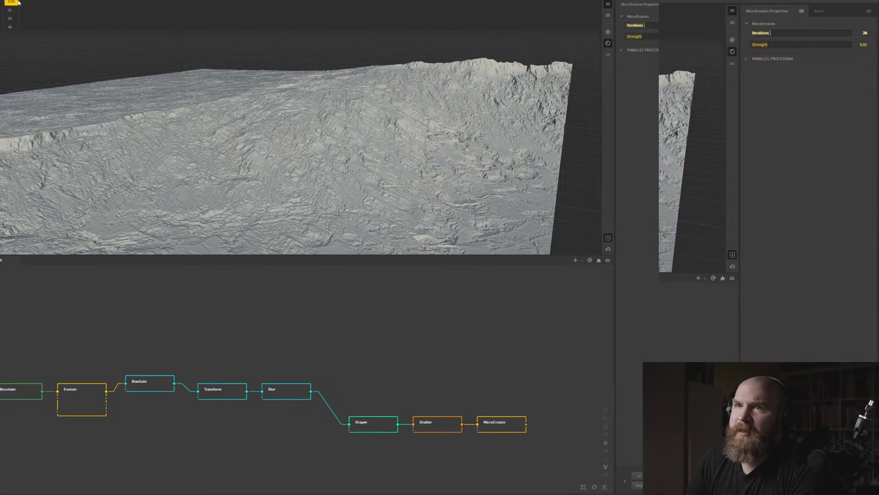
left_click(12, 28)
left_click(391, 277)
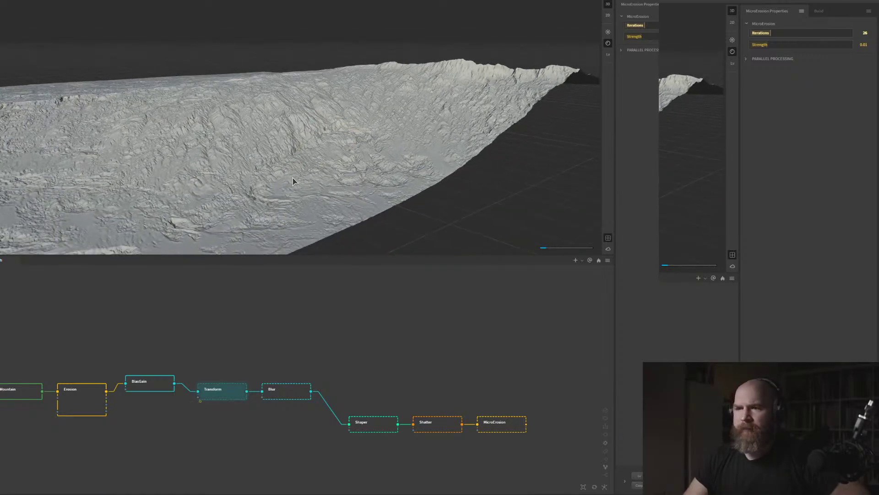
left_click_drag(308, 178, 324, 231)
left_click_drag(373, 175, 251, 146)
scroll(311, 127, "down", 10)
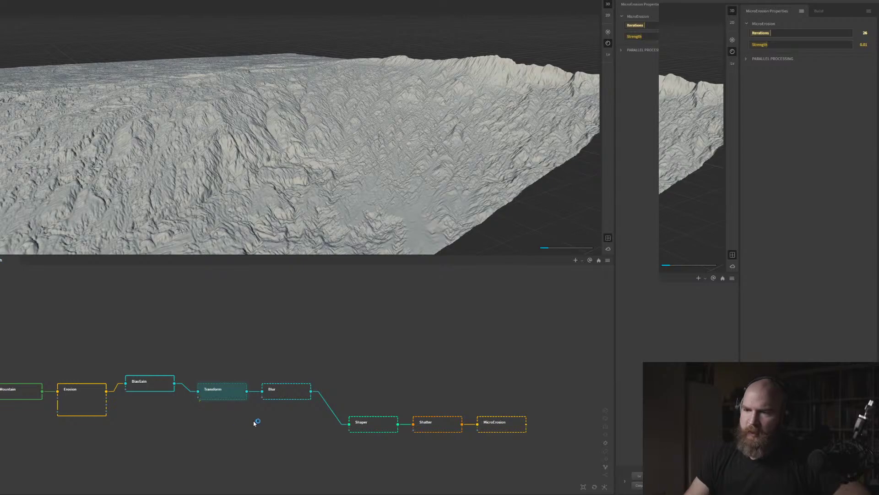
left_click_drag(253, 423, 250, 403)
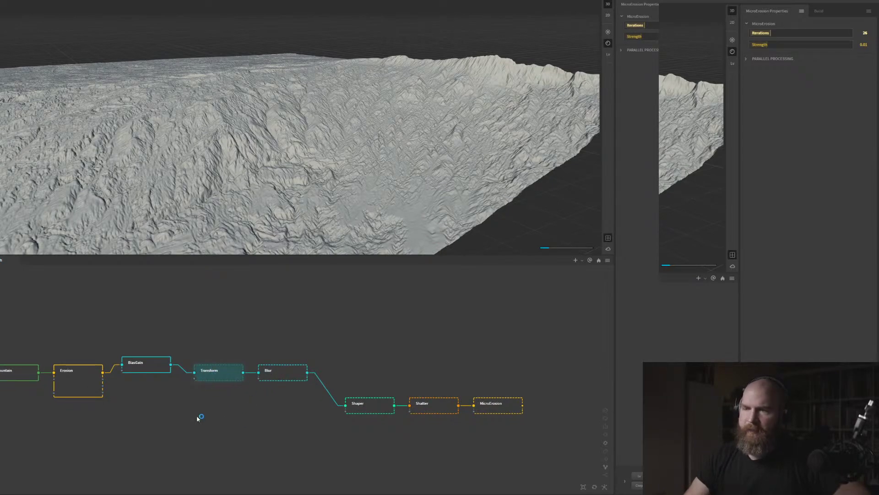
mouse_move(295, 148)
left_mouse_down()
mouse_move(260, 142)
mouse_move(326, 147)
mouse_move(320, 165)
mouse_move(305, 161)
mouse_move(329, 217)
mouse_move(336, 146)
mouse_move(313, 159)
mouse_move(265, 151)
mouse_move(302, 163)
mouse_move(315, 152)
mouse_move(276, 145)
mouse_move(304, 150)
left_mouse_up()
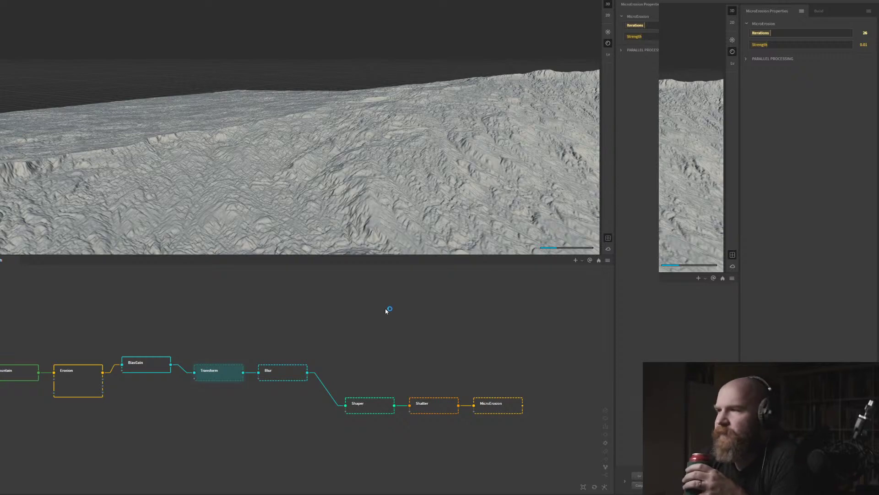
middle_click_drag(237, 339, 268, 335)
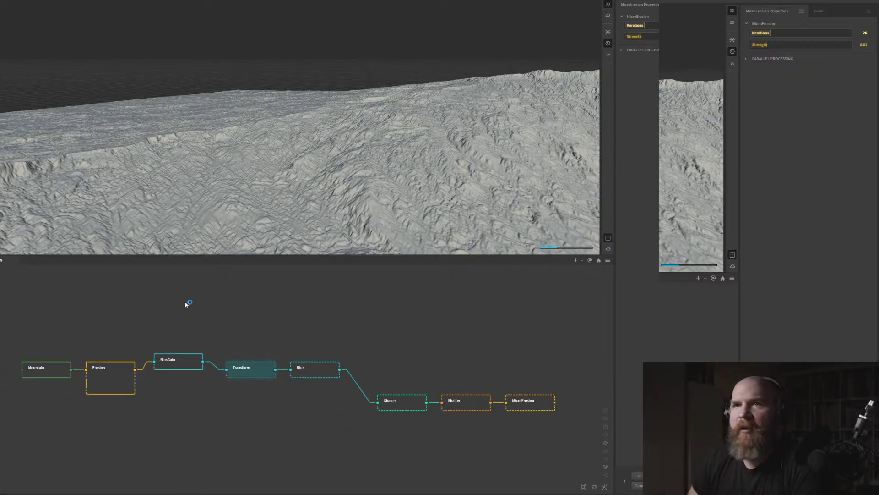
left_click(18, 8)
left_click(15, 10)
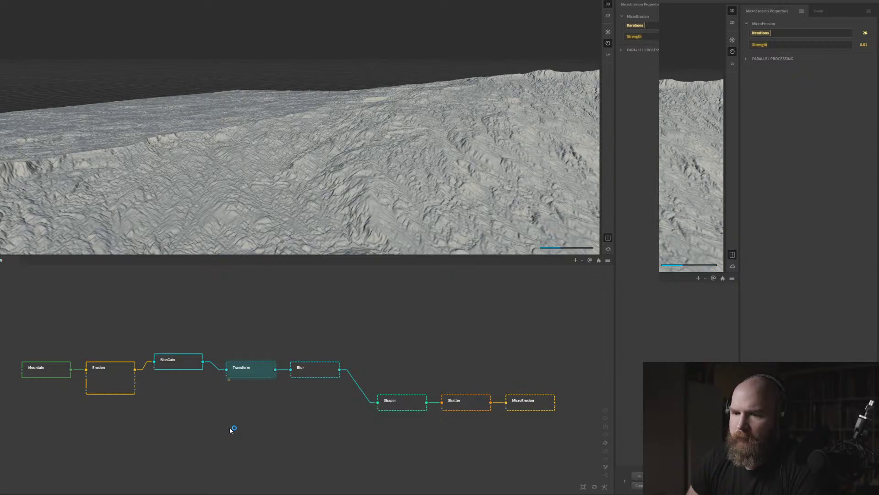
right_click(272, 388)
left_click(237, 413)
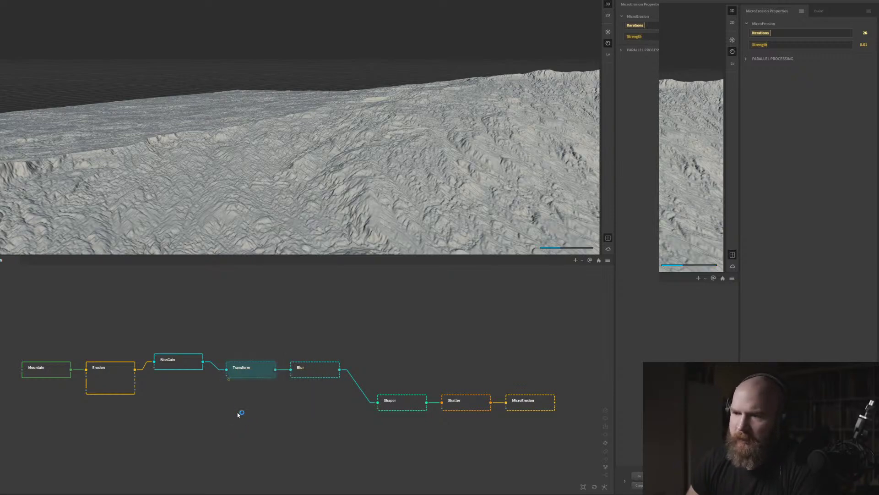
Inspect the rebuilt terrain's ridge and slopes from a wide view and from up close
middle_click_drag(295, 426, 264, 425)
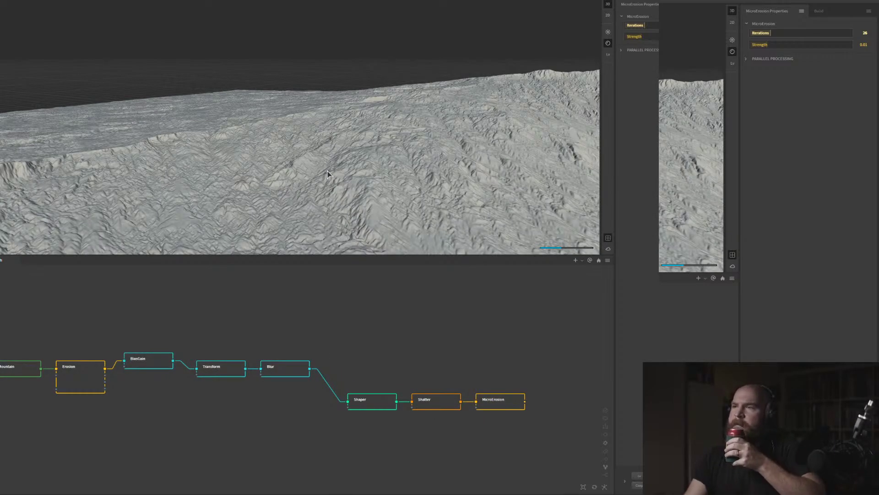
left_click_drag(327, 173, 377, 175)
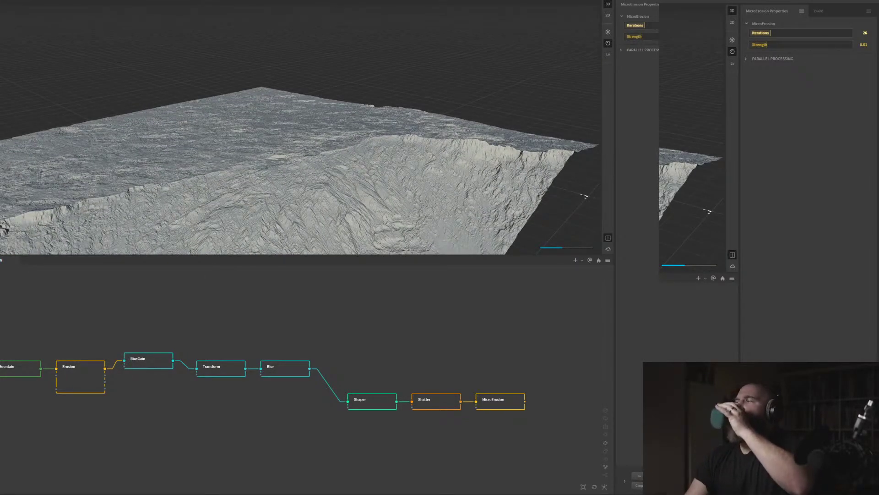
left_click_drag(347, 152, 302, 163)
scroll(293, 152, "up", 5)
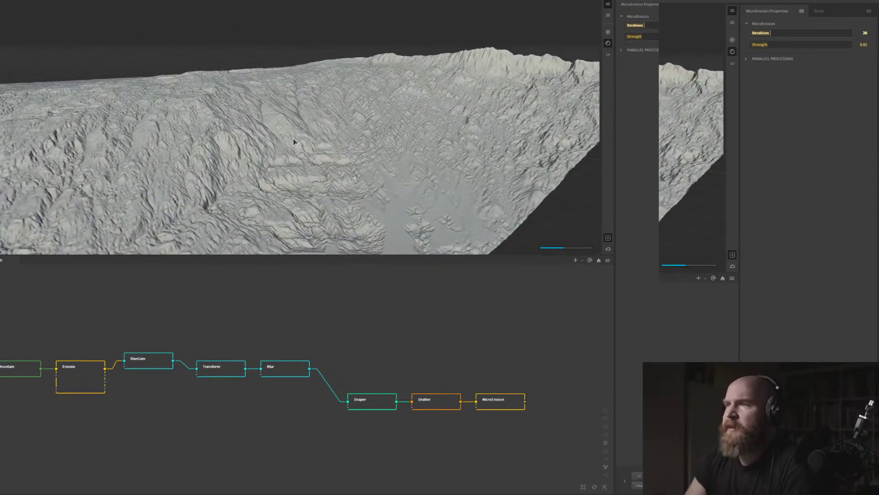
left_click_drag(293, 142, 303, 134)
Pin the MicroErosion node as the previewed node and check its surface detail
middle_click_drag(508, 316, 406, 368)
left_click(406, 408)
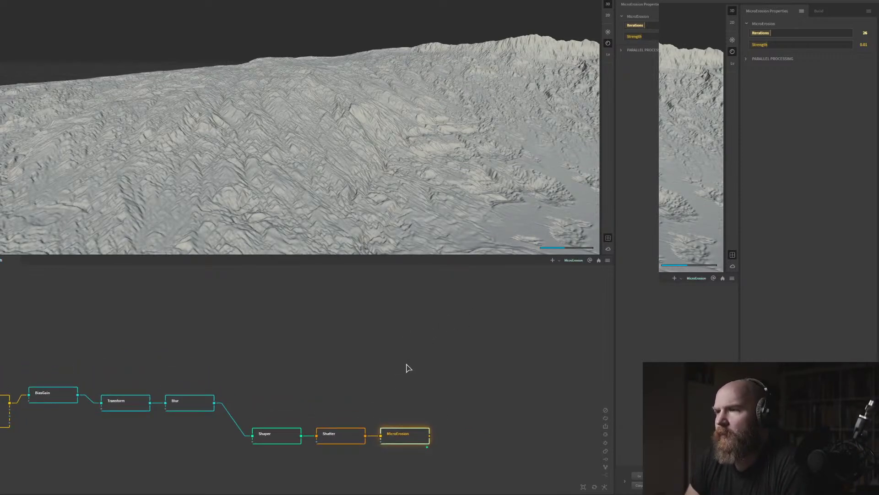
left_click_drag(377, 171, 370, 166)
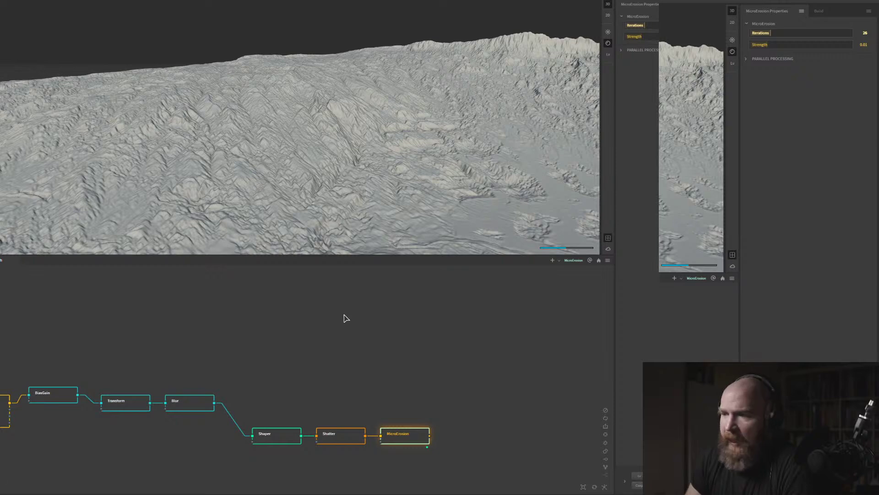
middle_click_drag(344, 318, 380, 325)
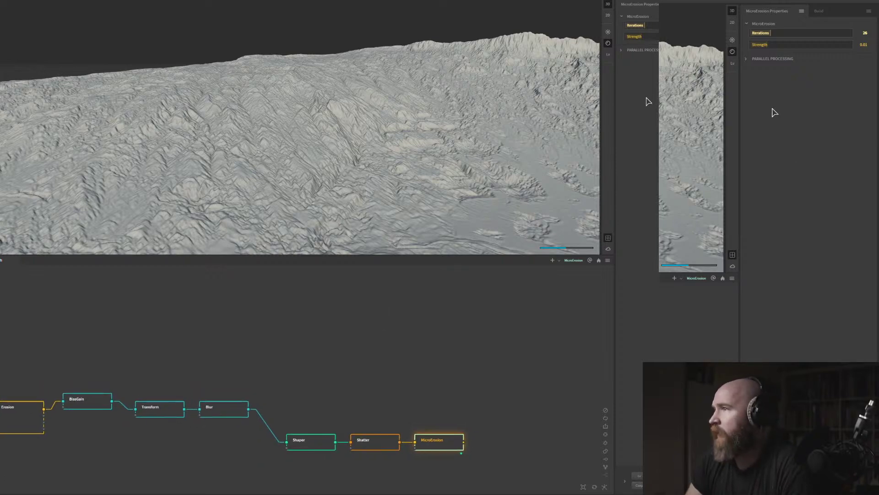
Set the MicroErosion iterations to 27 and check the terrain from wide and close views
left_click(796, 33)
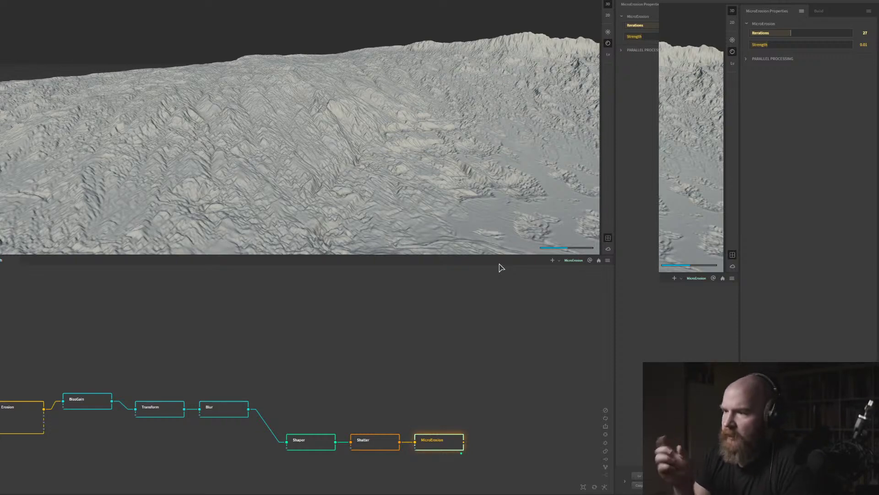
left_click_drag(498, 222, 378, 210)
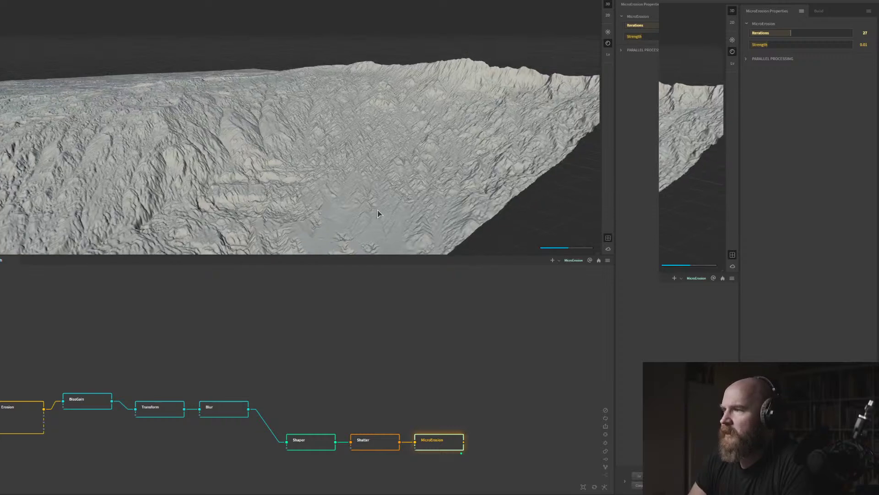
scroll(360, 211, "down", 5)
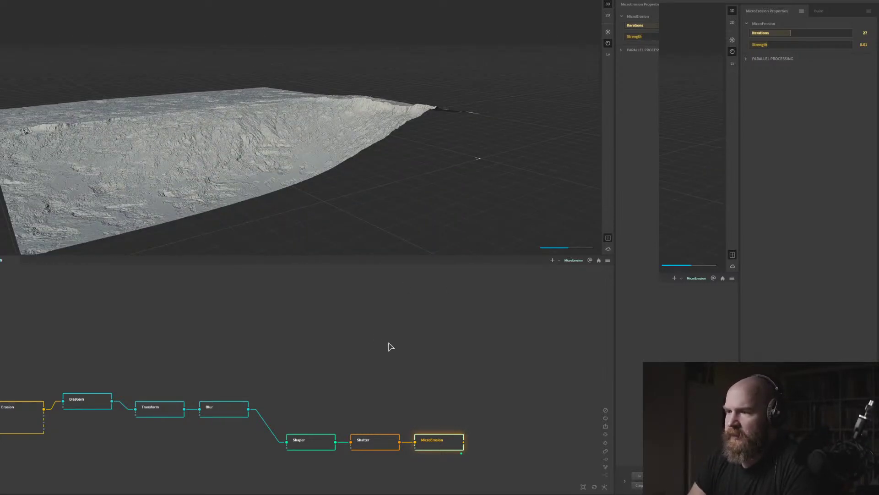
left_click_drag(440, 370, 424, 369)
scroll(282, 124, "up", 4)
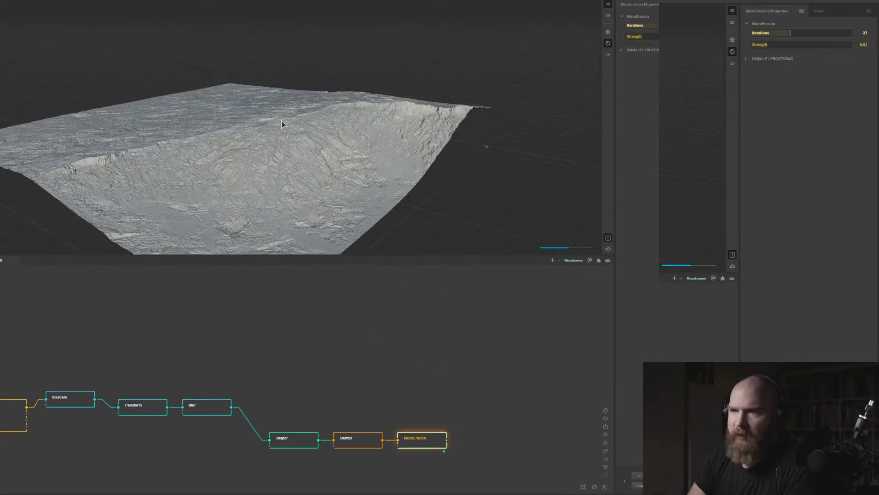
scroll(282, 123, "up", 4)
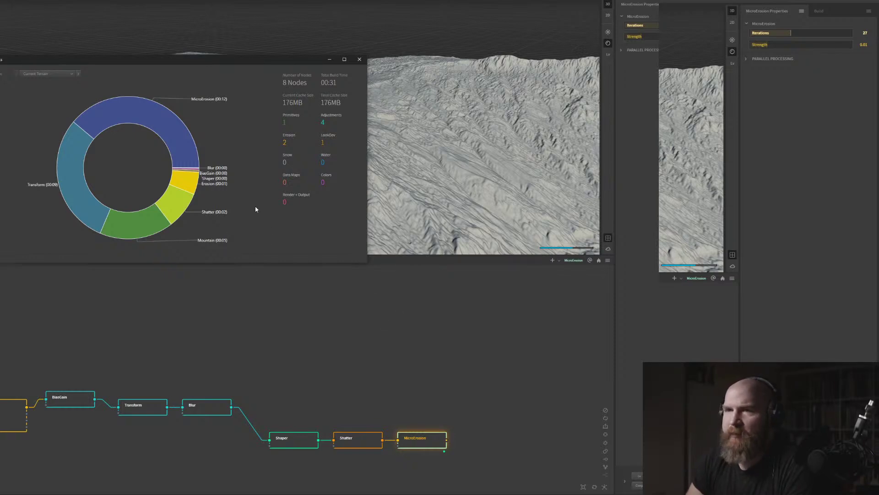
Review the current terrain's node build times in the Statistics window and look through its chart type options
left_click_drag(214, 60, 247, 69)
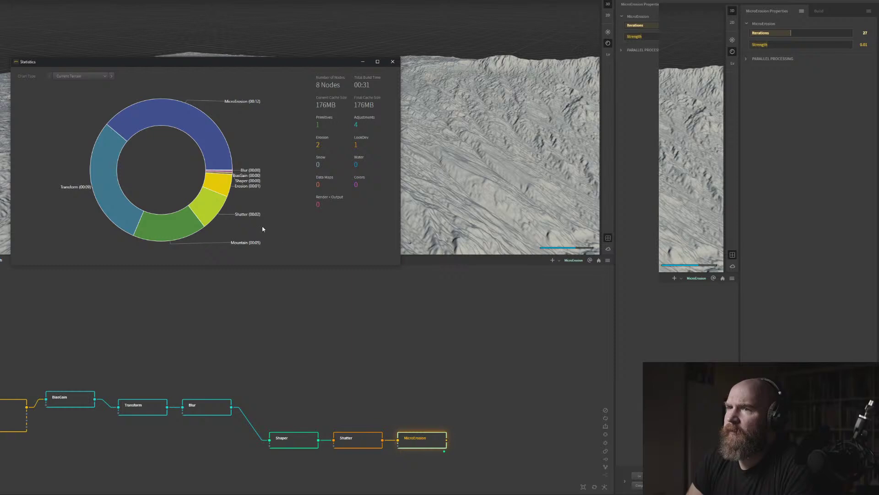
left_click(86, 77)
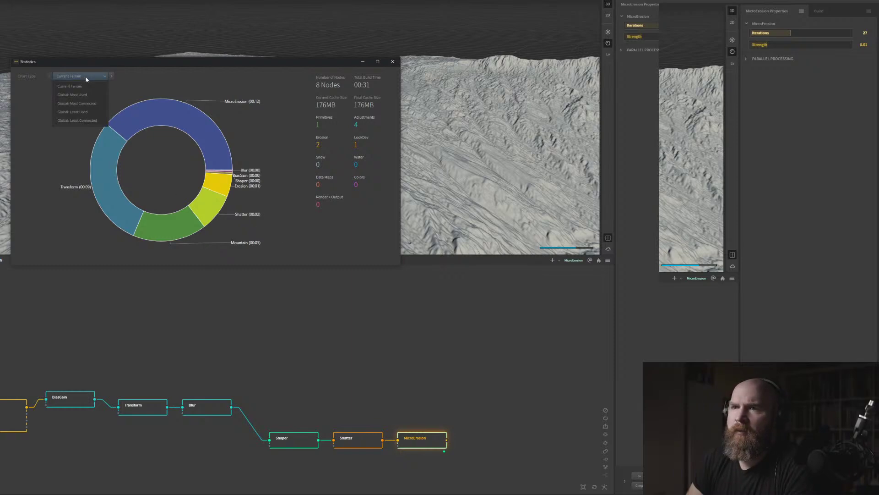
left_click(86, 79)
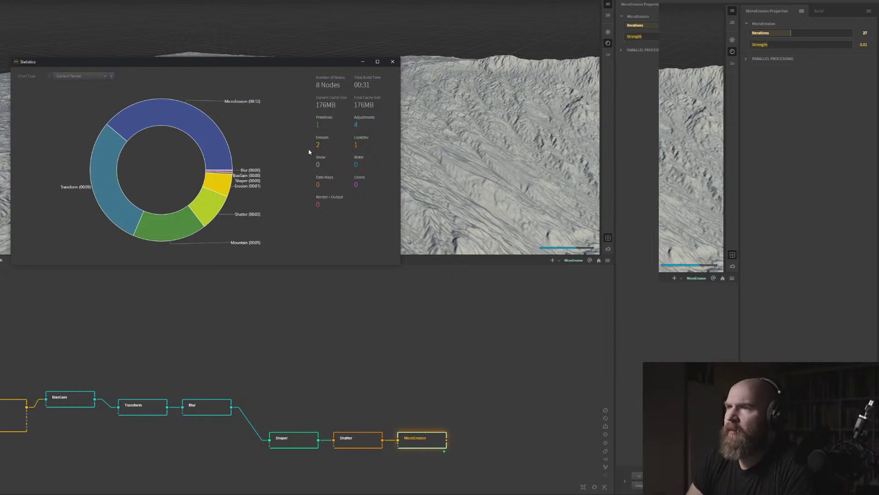
left_click_drag(348, 64, 344, 75)
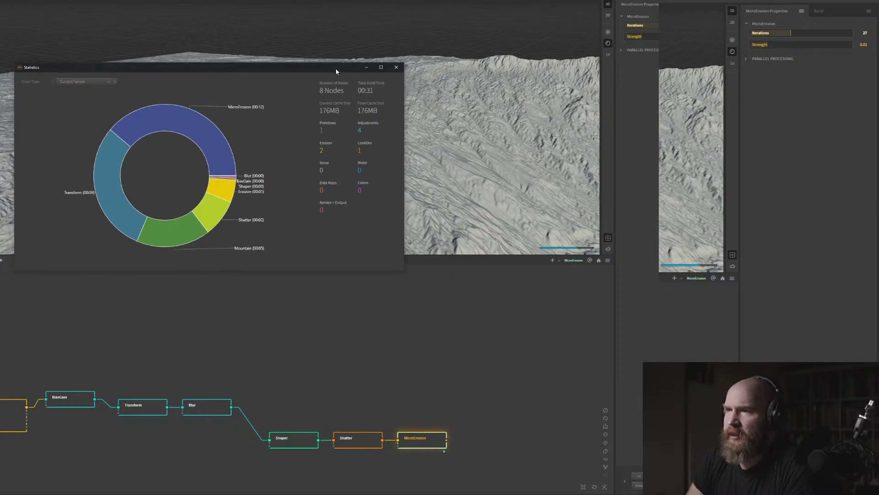
left_click_drag(338, 74, 354, 58)
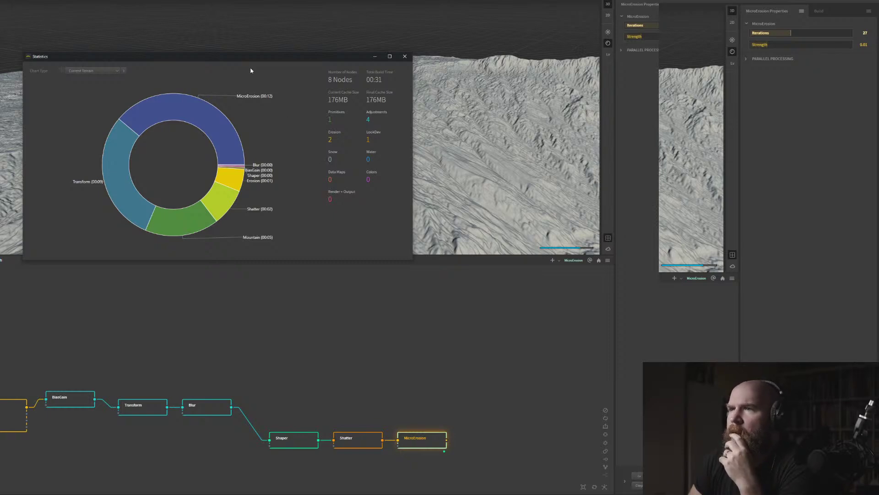
Move the Statistics window aside, bring up a resized Chrome window over the terrain view, and close Statistics
left_click_drag(250, 60, 215, 24)
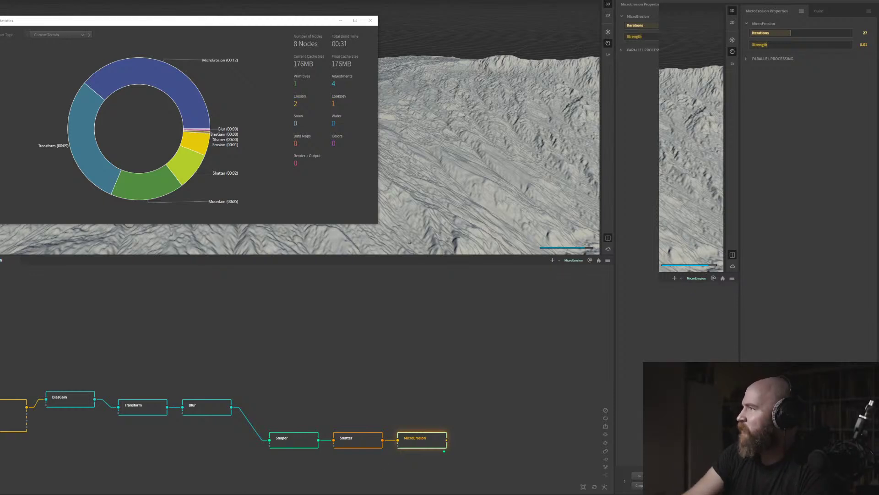
left_click_drag(878, 183, 157, 40)
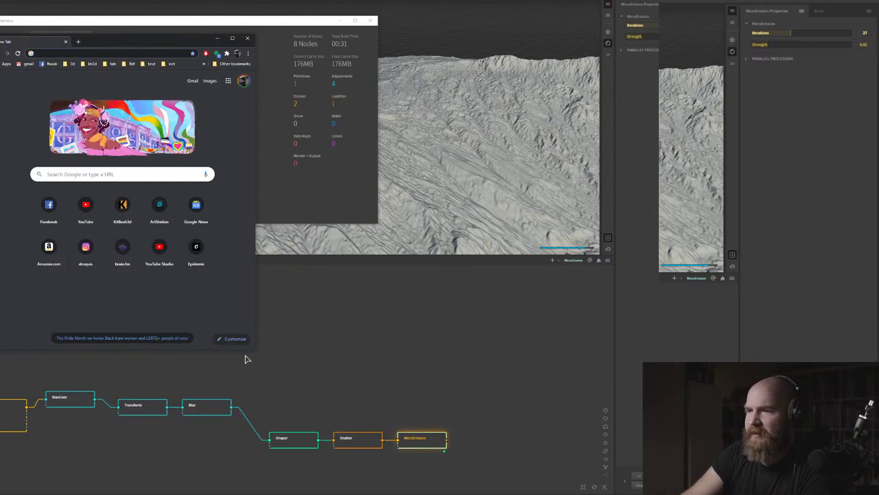
left_click_drag(254, 351, 501, 359)
left_click_drag(391, 47, 306, 51)
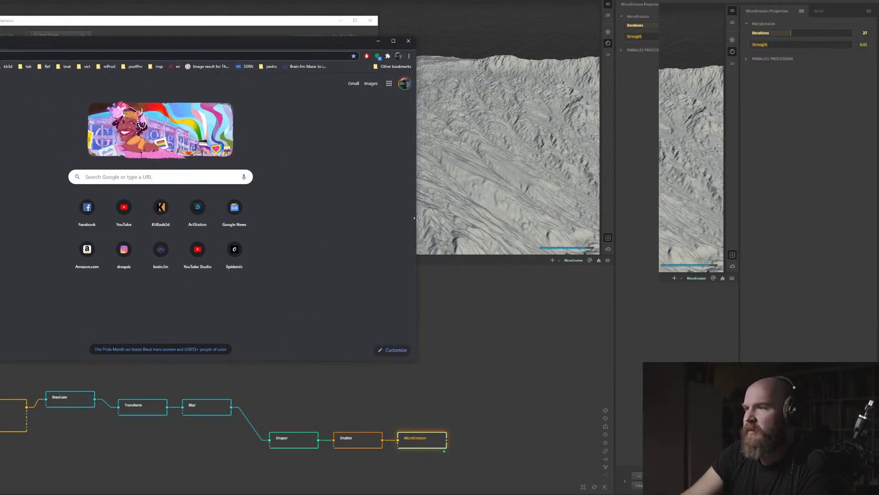
left_click_drag(416, 362, 285, 339)
left_click(370, 20)
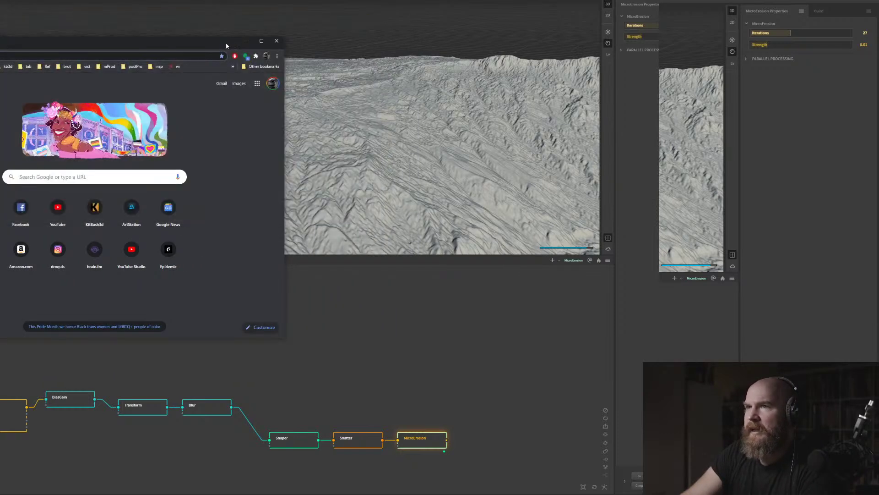
Search the web for "ipad forger" and open the forger digital sculpting app's website
mouse_move(199, 46)
left_mouse_down()
mouse_move(222, 48)
mouse_move(202, 51)
left_mouse_up()
left_click(11, 58)
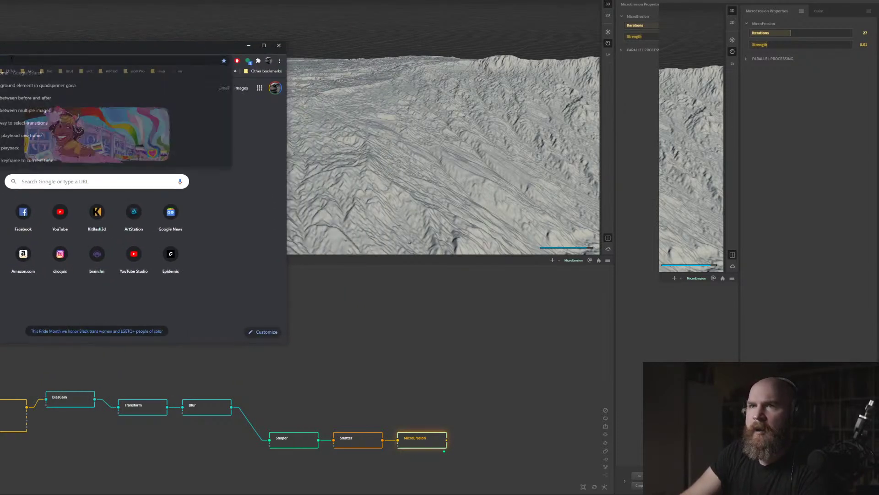
key("Escape")
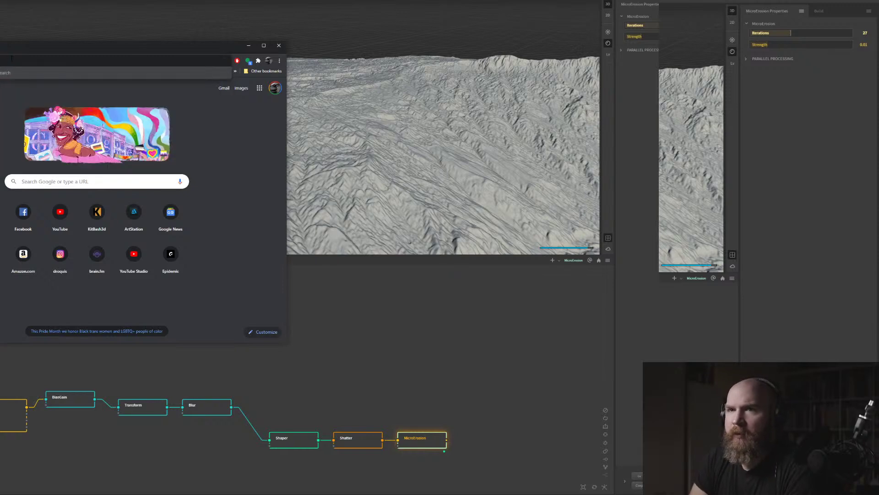
key("Return")
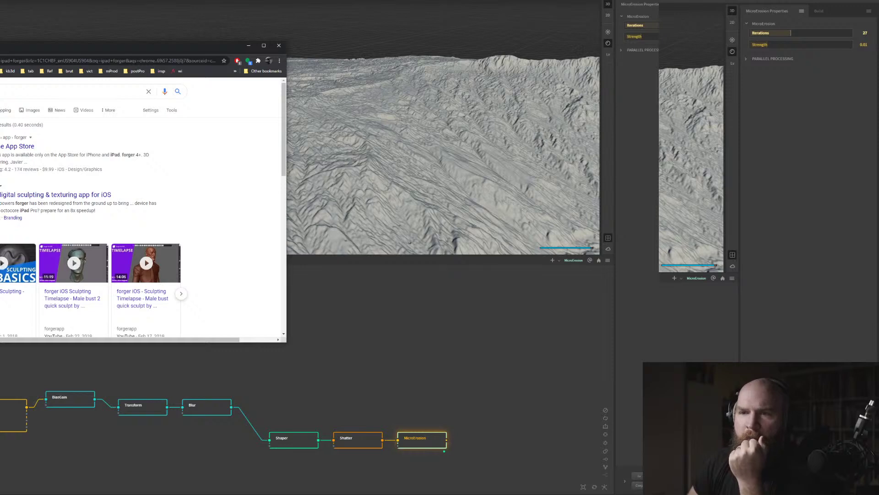
scroll(15, 197, "down", 2)
scroll(14, 197, "up", 2)
left_click(15, 197)
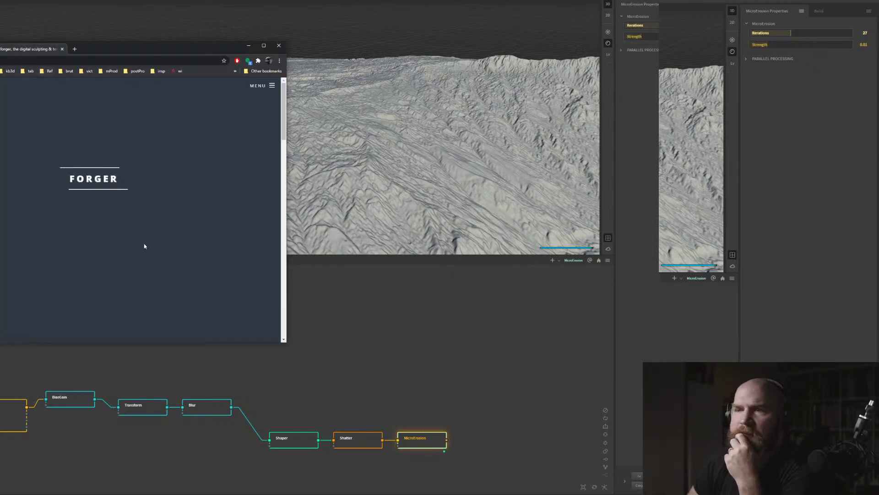
Read the forger page's sculpting, rendering and feature sections in an enlarged browser window
left_click_drag(131, 45, 149, 12)
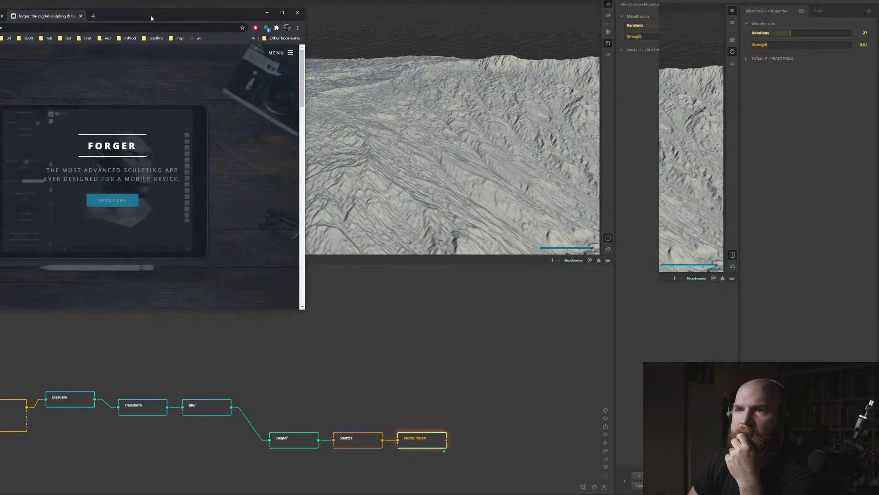
scroll(108, 199, "down", 8)
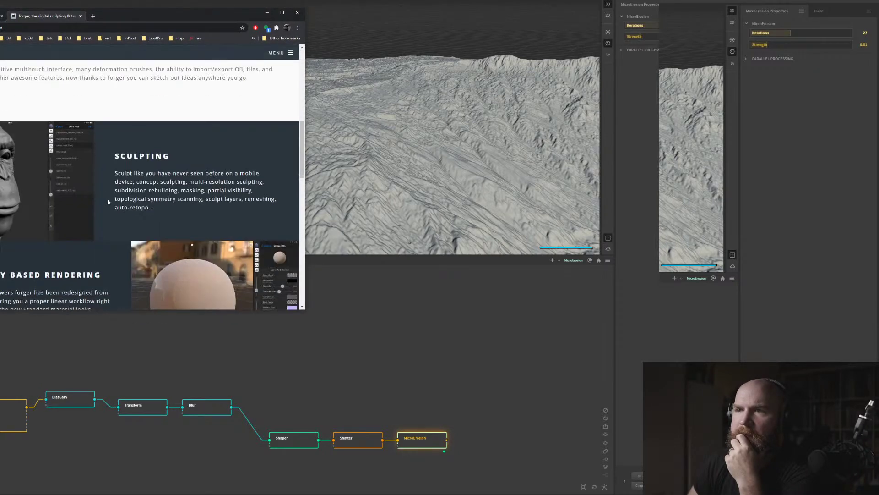
left_click_drag(303, 311, 351, 369)
scroll(131, 252, "down", 1)
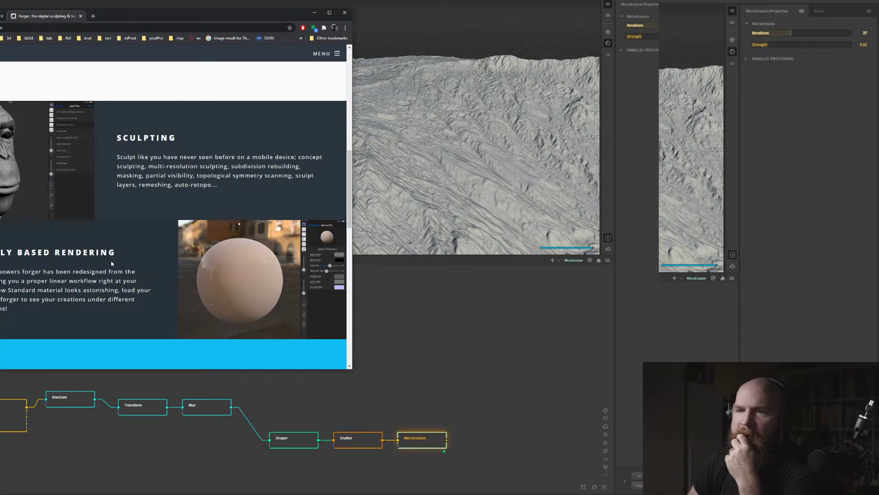
left_click_drag(116, 252, 39, 253)
left_click(39, 253)
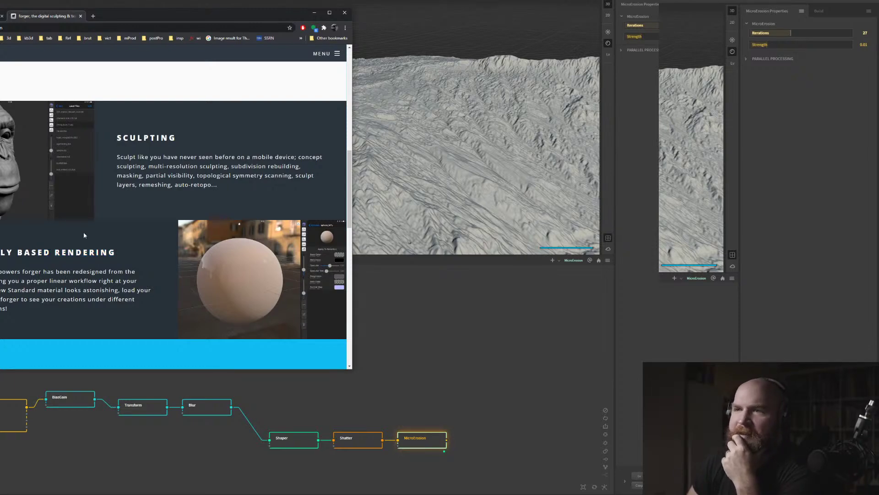
scroll(83, 228, "down", 4)
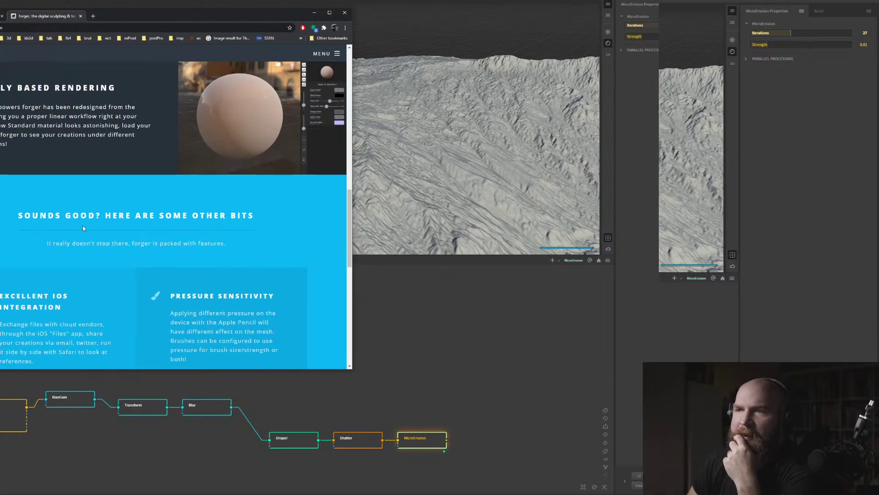
scroll(155, 212, "up", 2)
scroll(99, 212, "up", 3)
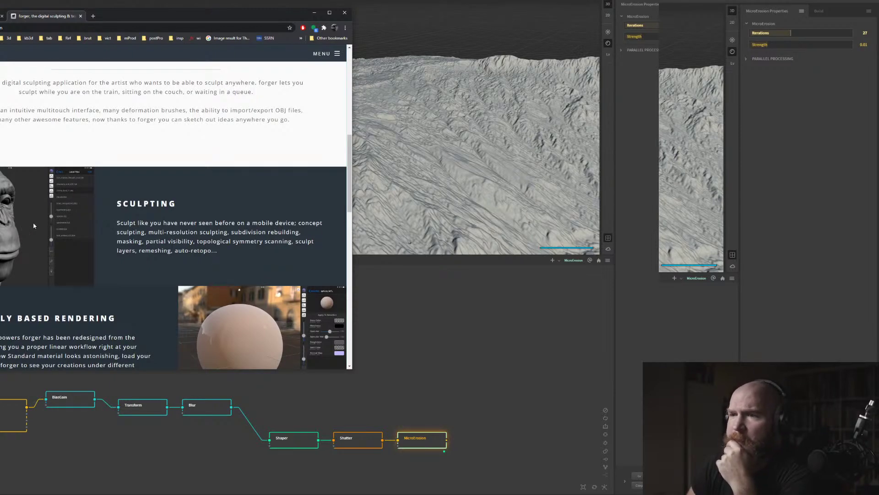
scroll(34, 226, "down", 8)
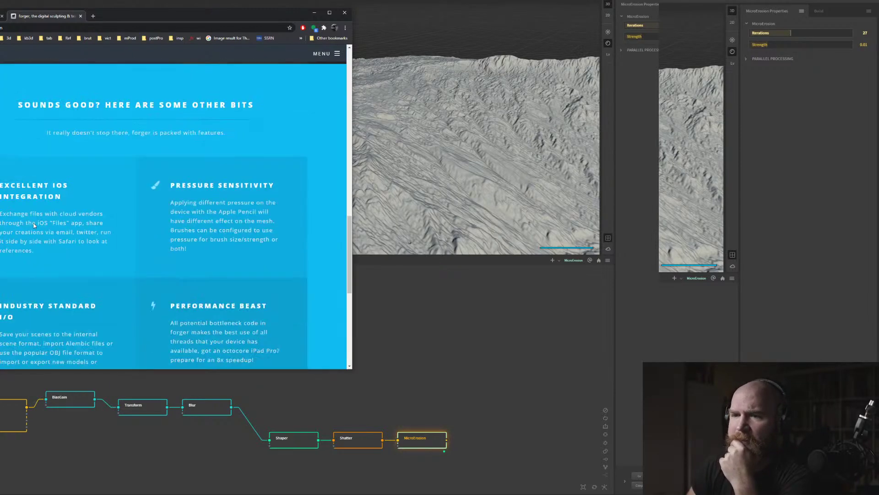
scroll(34, 225, "down", 2)
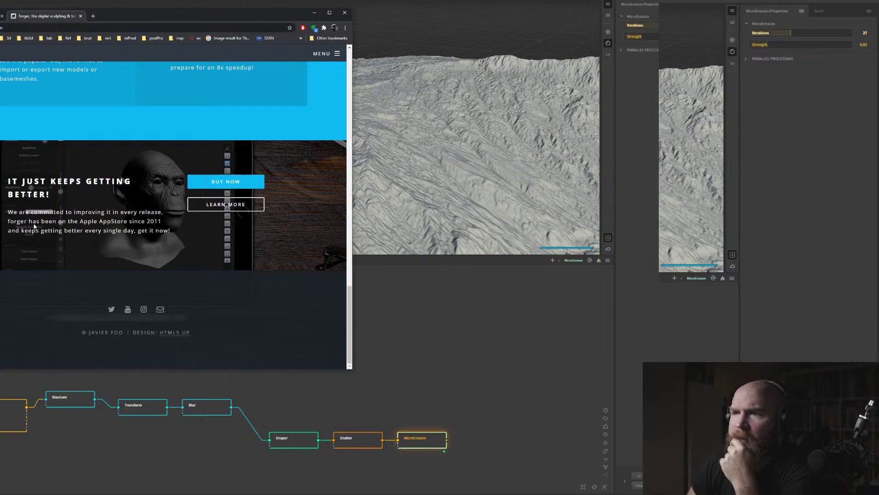
Follow the Learn More link, reread forger's feature list, and open the forgerapp YouTube channel
left_click(236, 208)
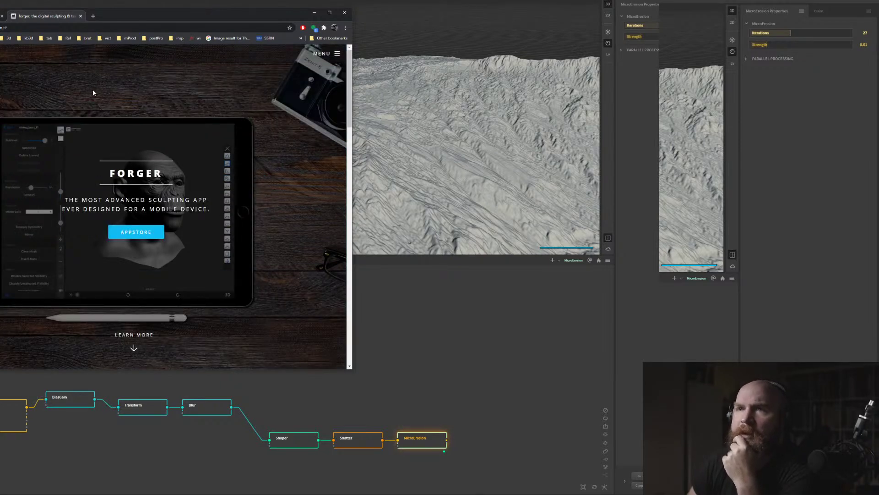
scroll(79, 147, "down", 10)
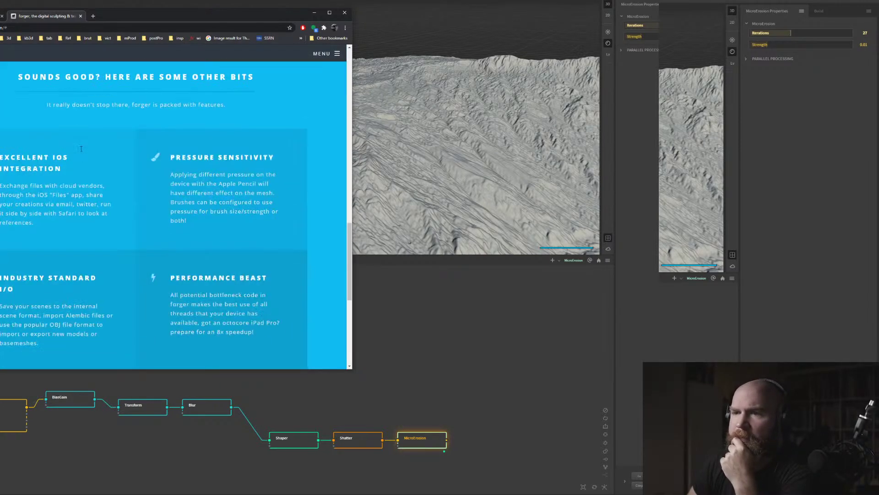
scroll(81, 148, "down", 4)
scroll(81, 148, "up", 3)
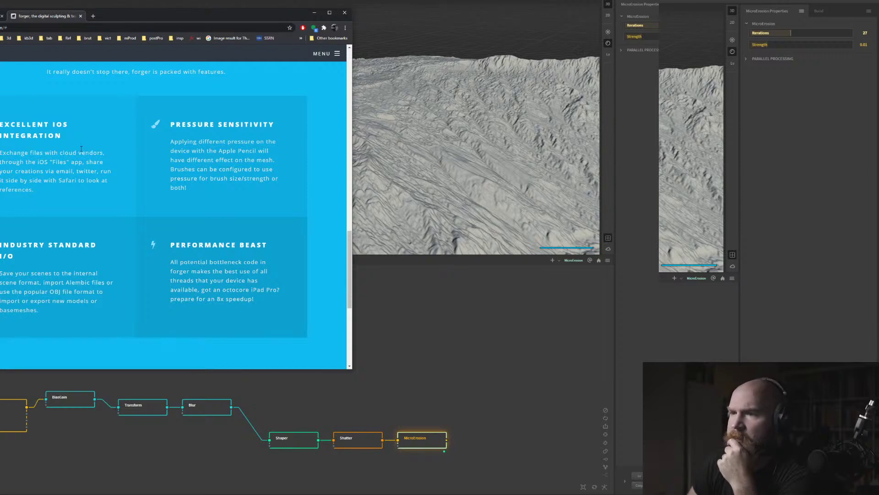
scroll(81, 148, "down", 1)
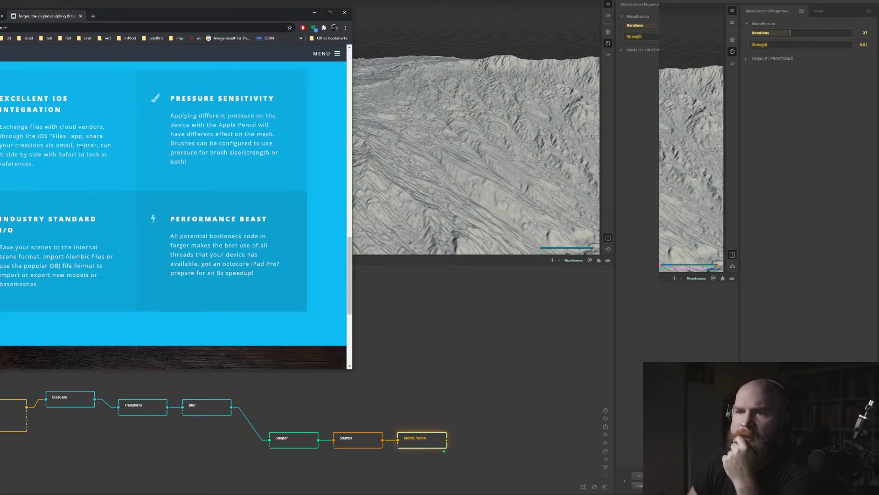
scroll(81, 148, "up", 1)
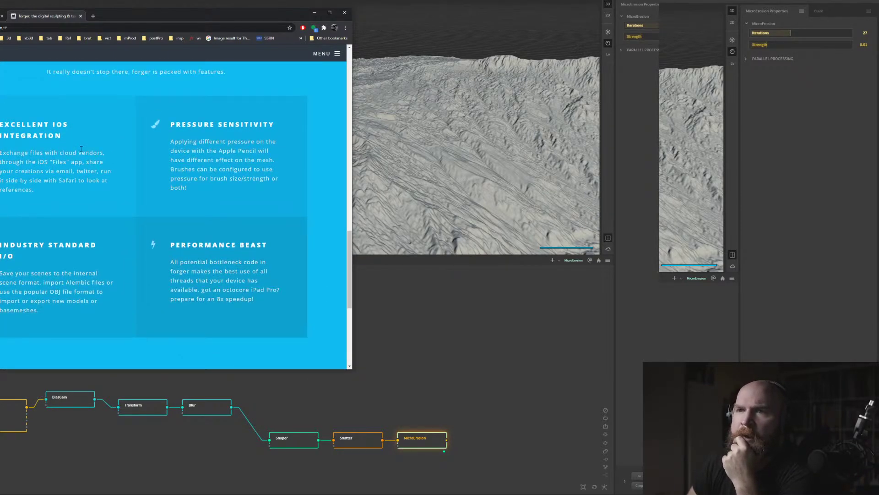
scroll(81, 149, "down", 5)
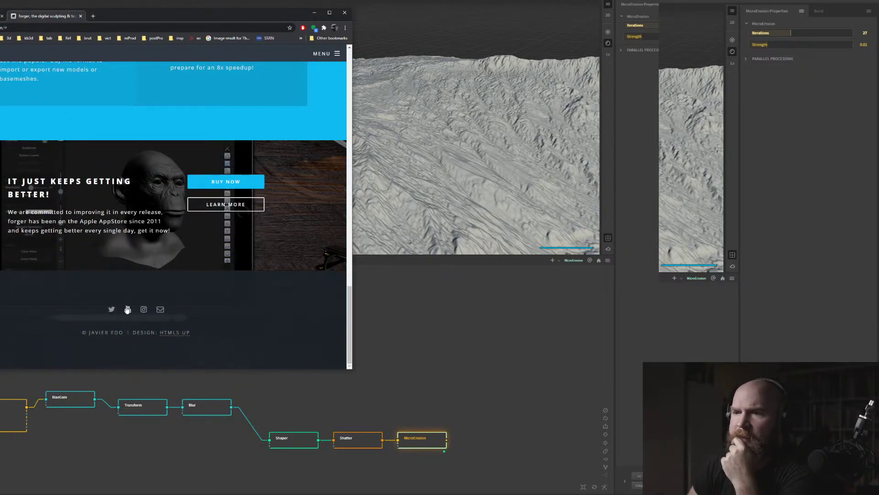
left_click(126, 310)
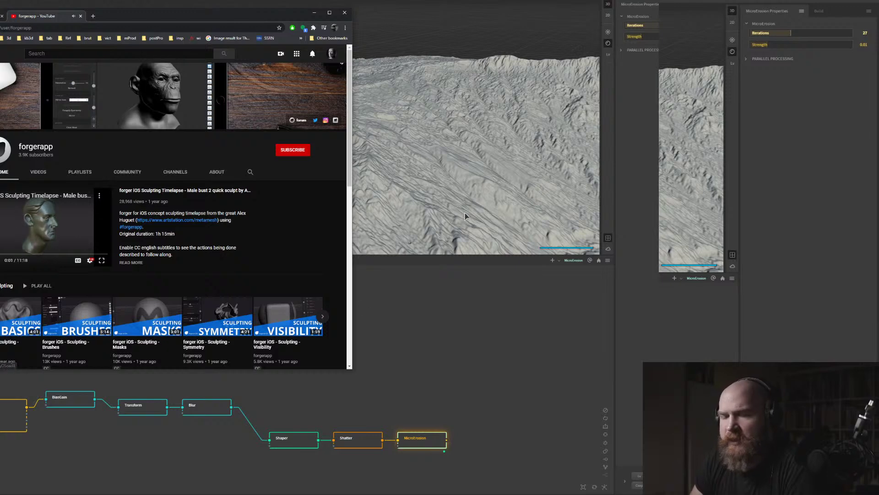
Switch back to Gaea and close the Statistics window
left_click(448, 398)
scroll(448, 398, "down", 1)
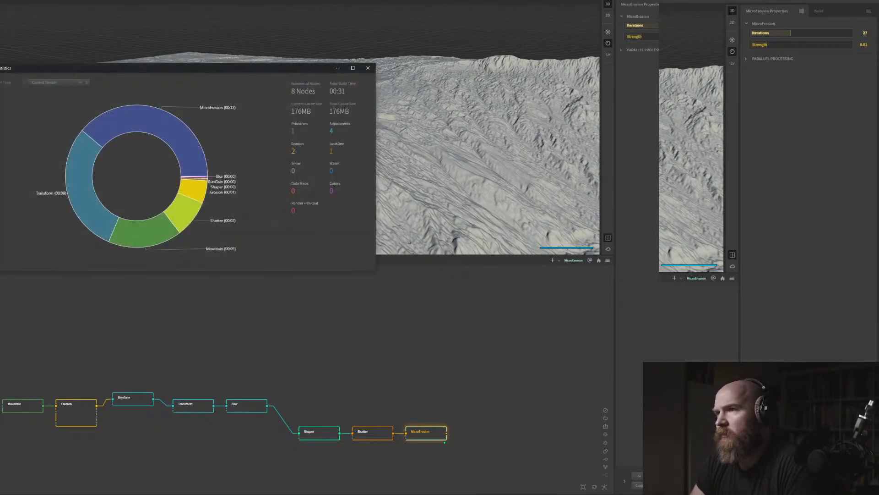
left_click_drag(327, 69, 353, 110)
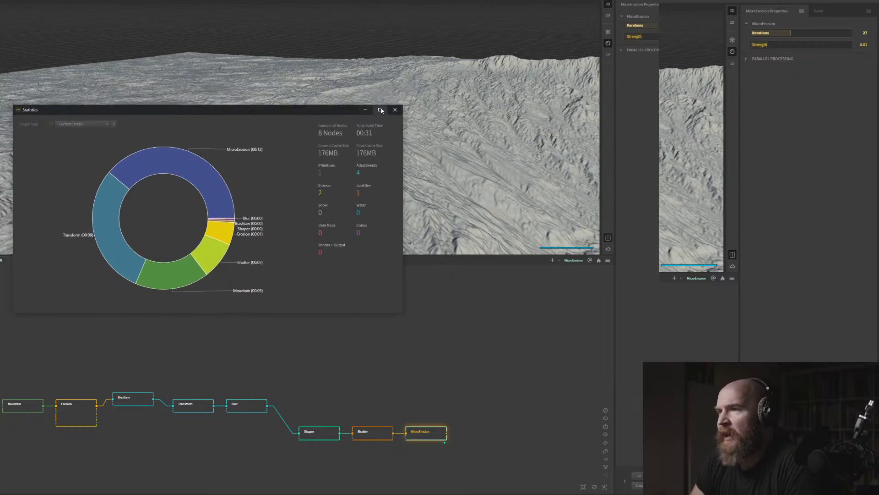
left_click(393, 112)
Switch to Chrome and open the forger iOS Sculpting Timelapse "Male bust 2" video
key("alt+Tab")
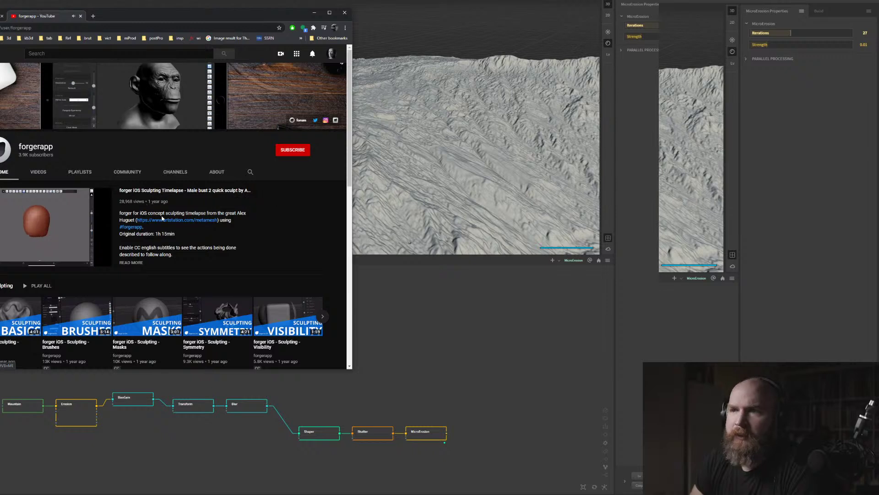
left_click(182, 190)
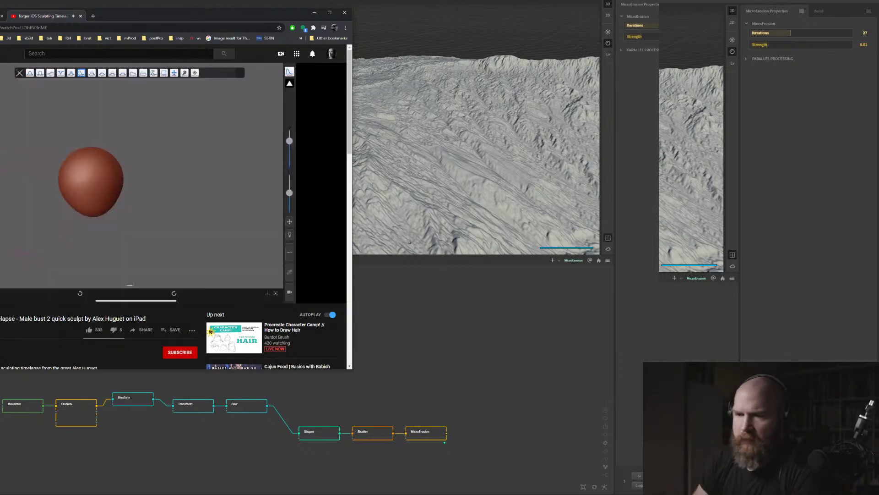
Return to Gaea and inspect the MicroErosion terrain's slopes and ridge from several angles
left_click(517, 362)
left_click_drag(356, 334, 376, 332)
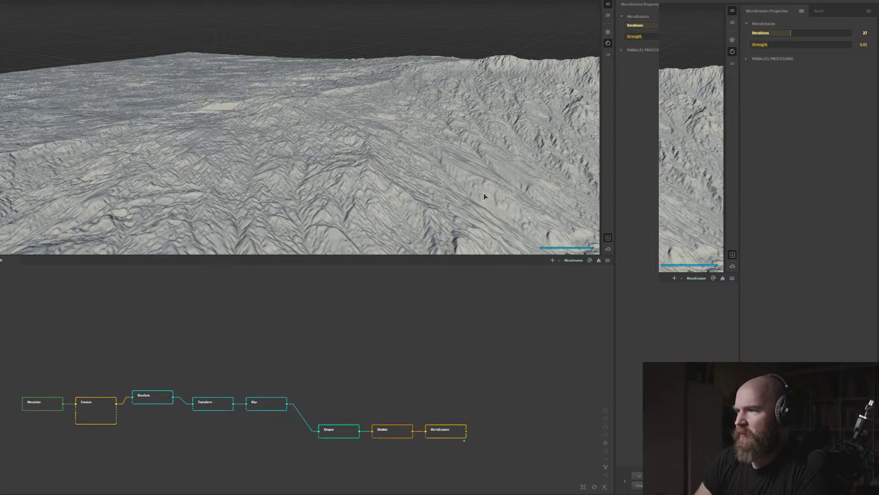
left_click_drag(508, 188, 430, 188)
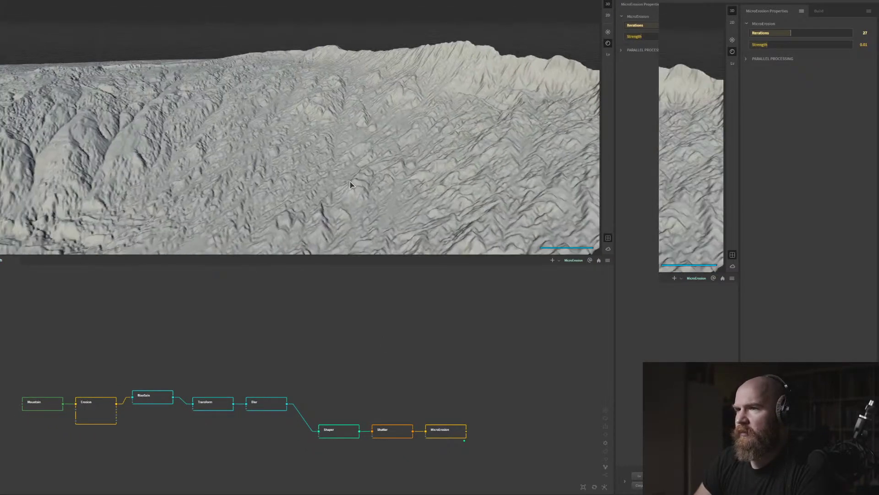
left_click_drag(350, 181, 351, 181)
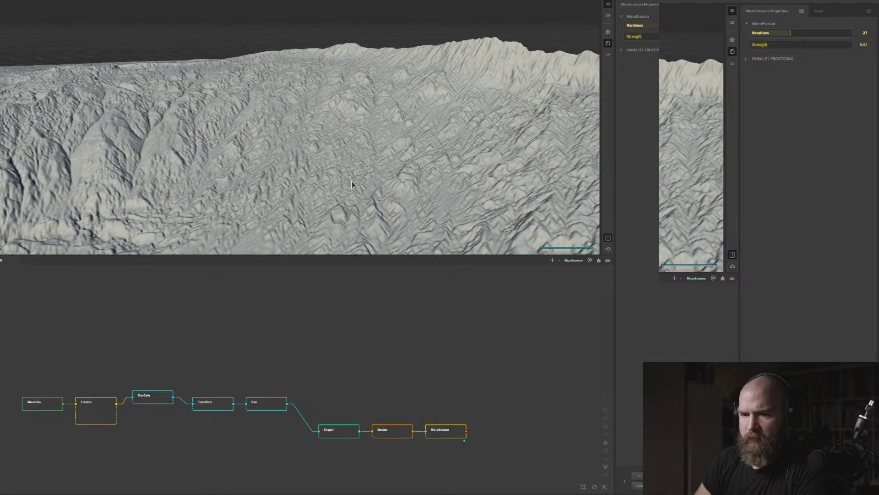
left_click_drag(489, 362, 387, 356)
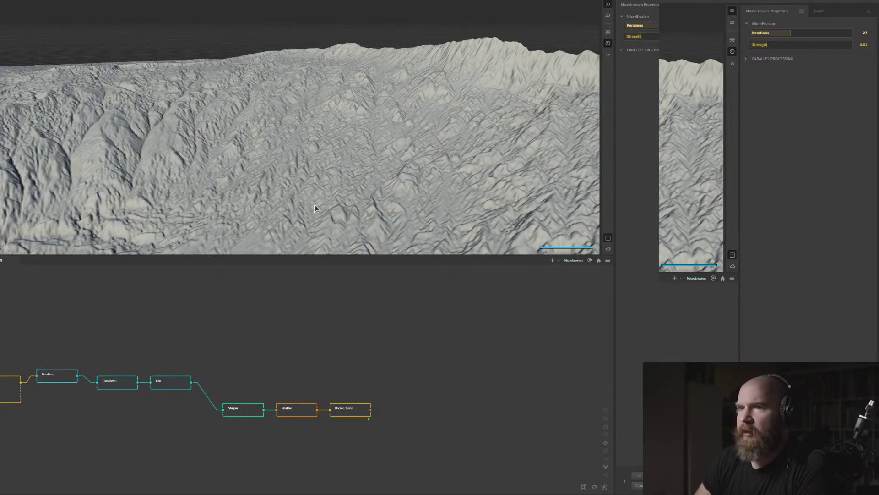
left_click_drag(337, 173, 339, 191)
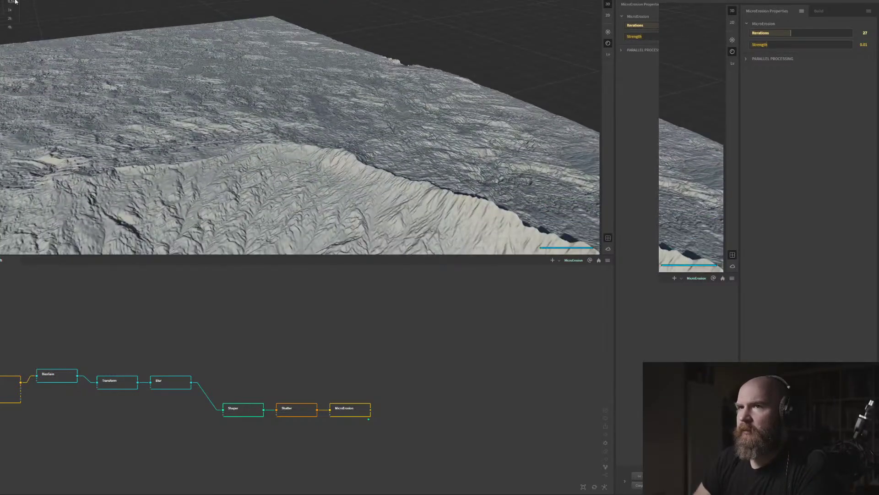
Switch the preview resolution to the experimental 4K mode and let the node chain rebuild
left_click(11, 27)
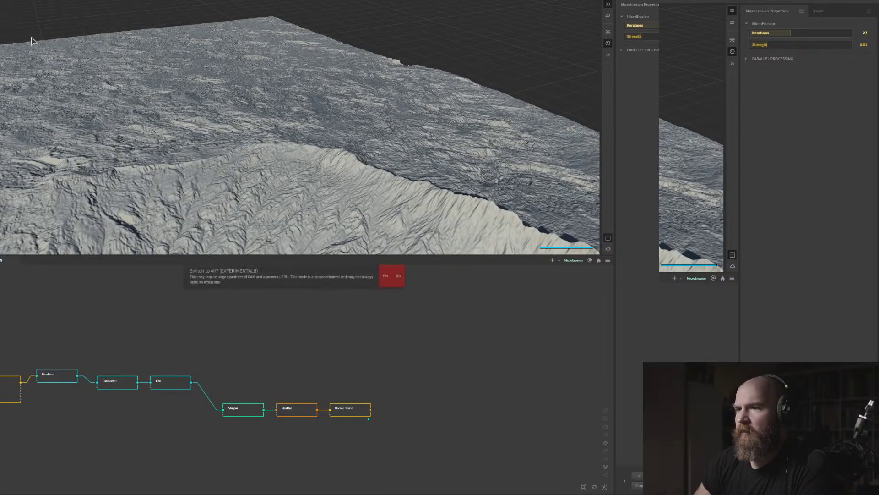
left_click(385, 275)
left_click_drag(132, 335, 231, 327)
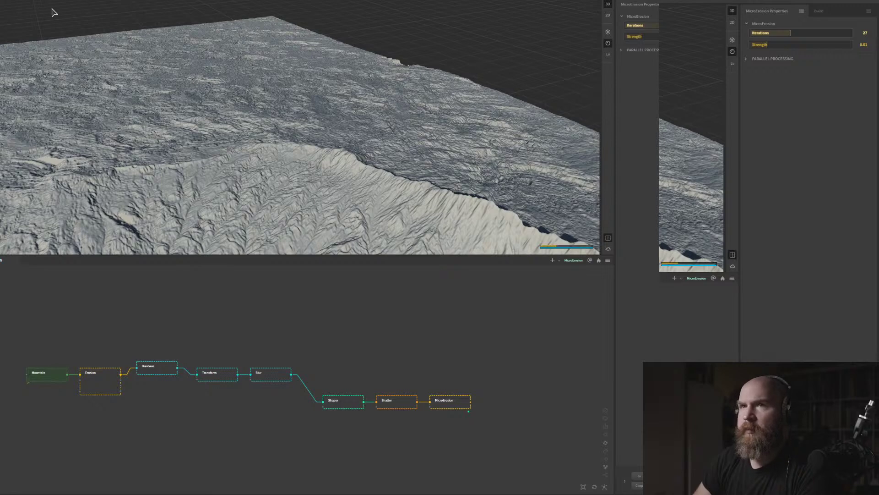
left_click(16, 1)
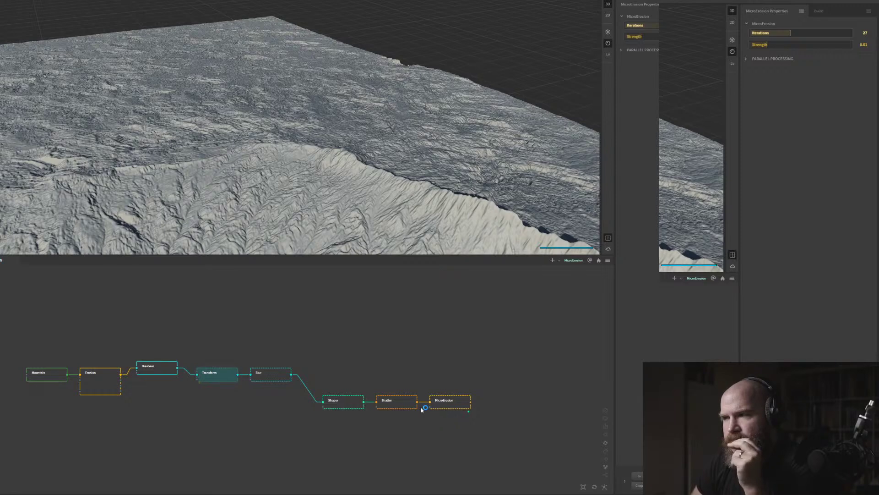
Close the Gaea project and save the unsaved changes to the terrain before exiting
left_click_drag(241, 399, 243, 389)
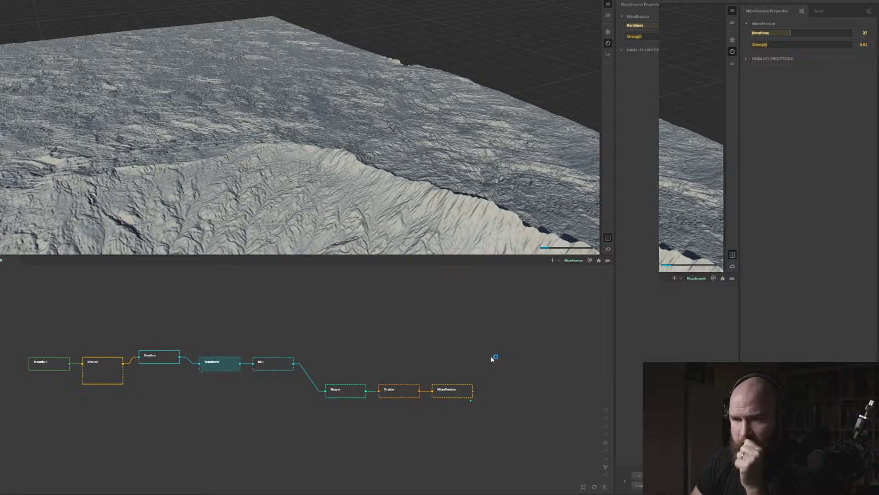
left_click(864, 2)
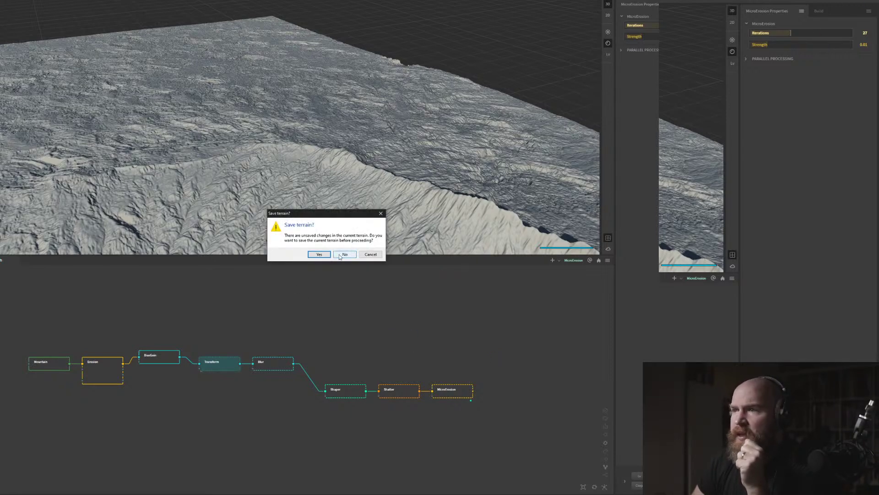
left_click(319, 254)
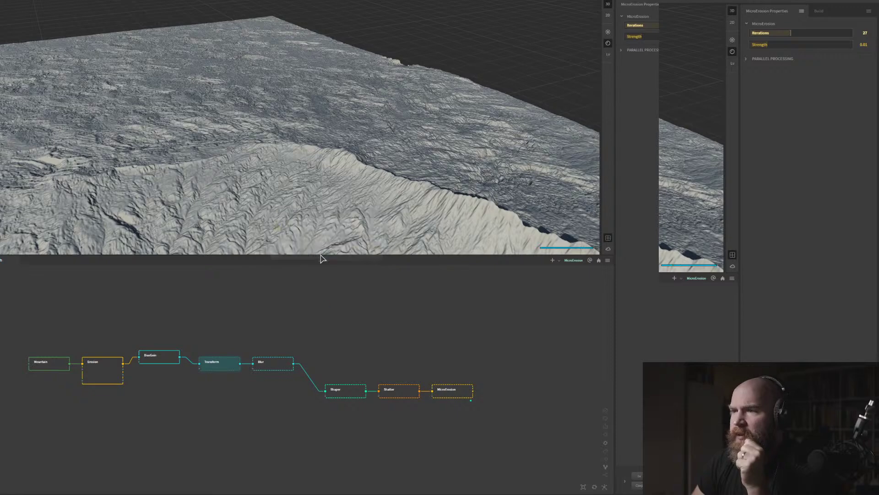
Skim through the forger iOS Sculpting Timelapse "Male bust 2" video at several points and stop playback
left_click(136, 181)
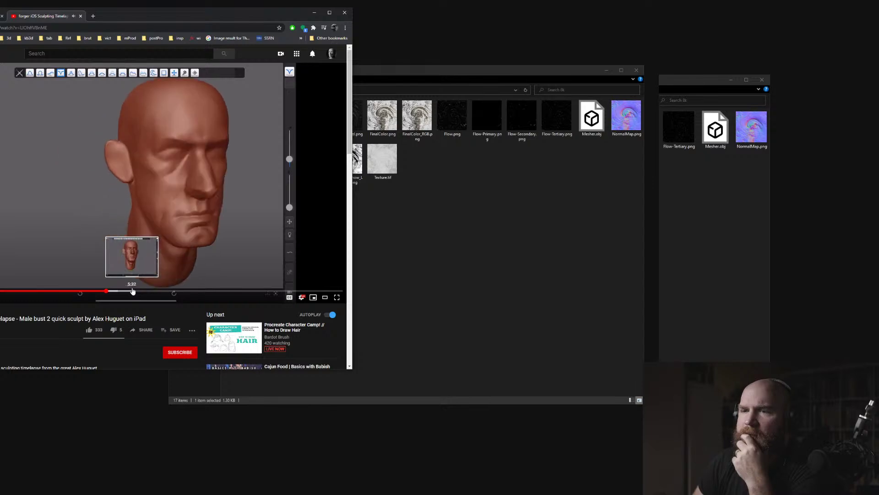
left_click(133, 292)
left_click(158, 292)
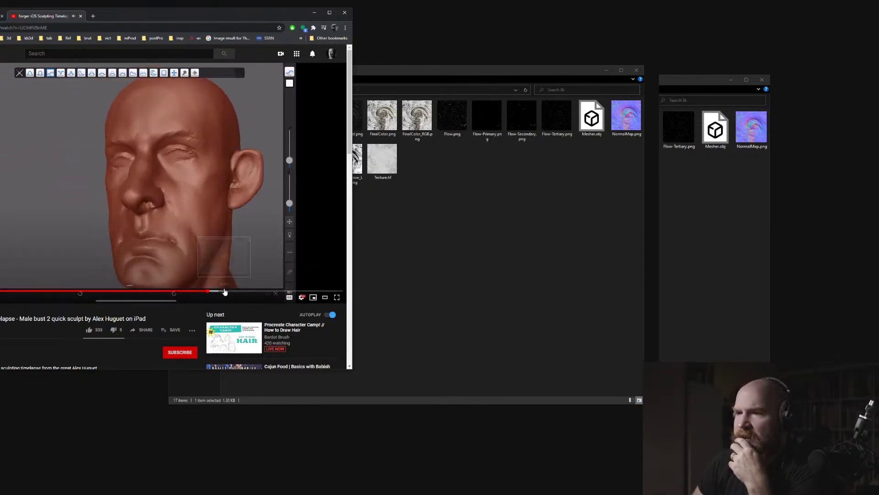
left_click(264, 287)
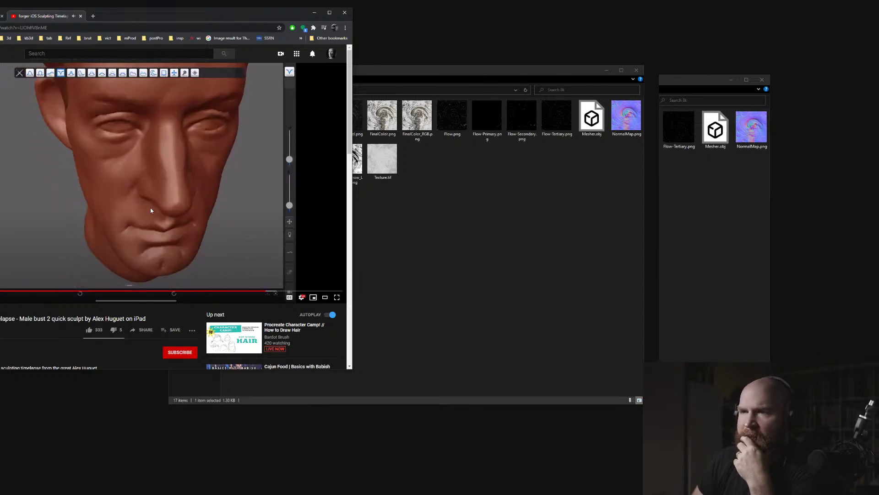
left_click(312, 291)
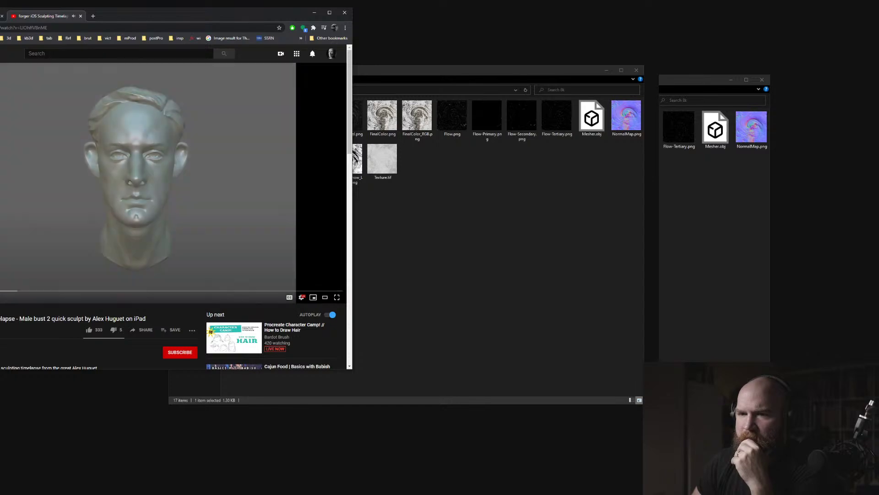
left_click(157, 181)
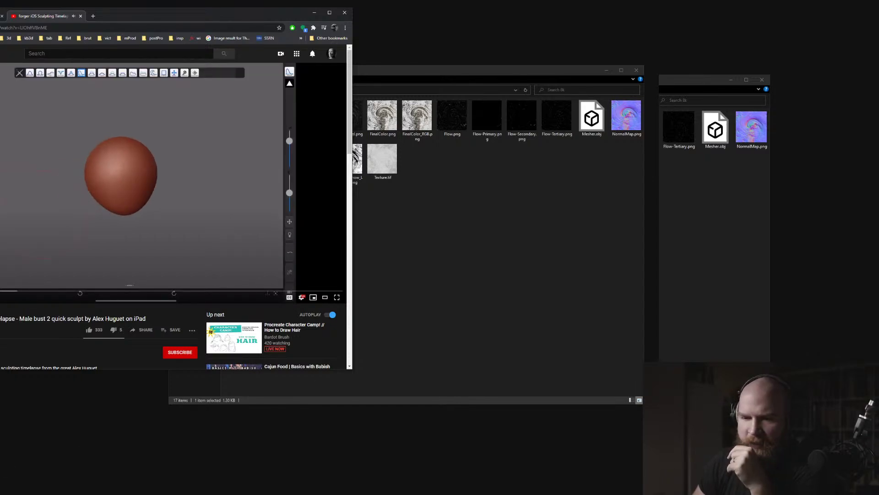
Launch Gaea again and start a new project
key("super")
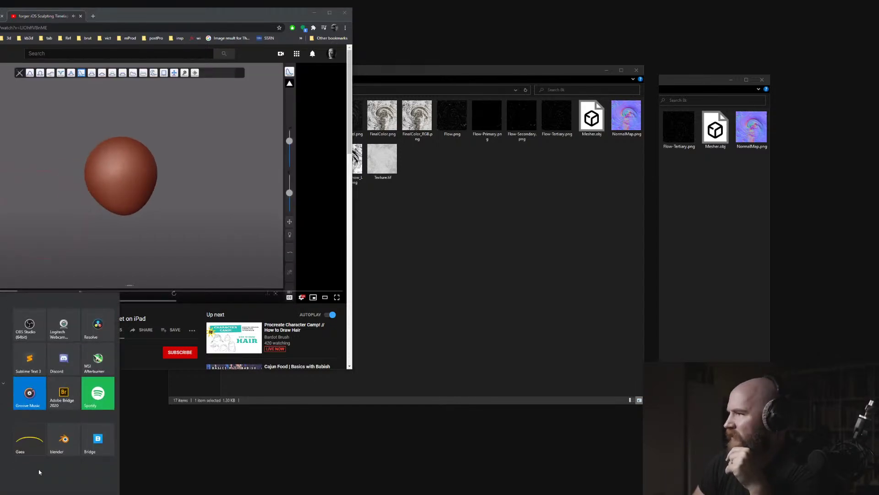
left_click(33, 435)
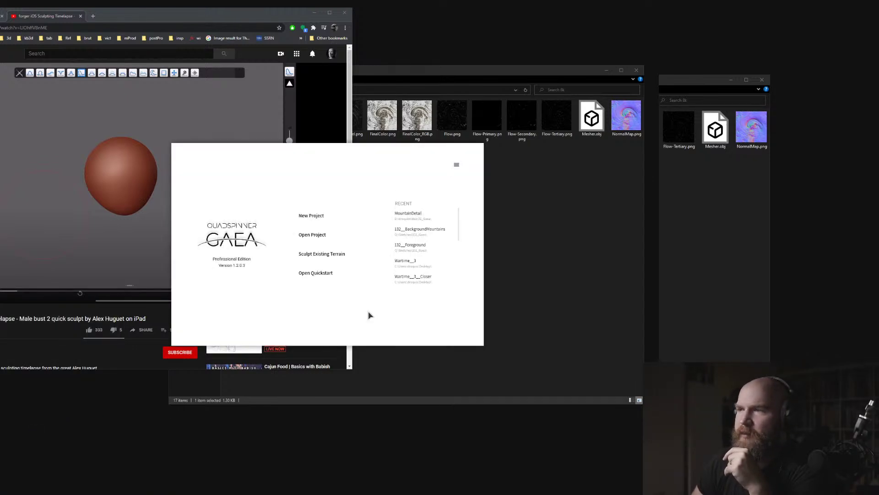
left_click(323, 216)
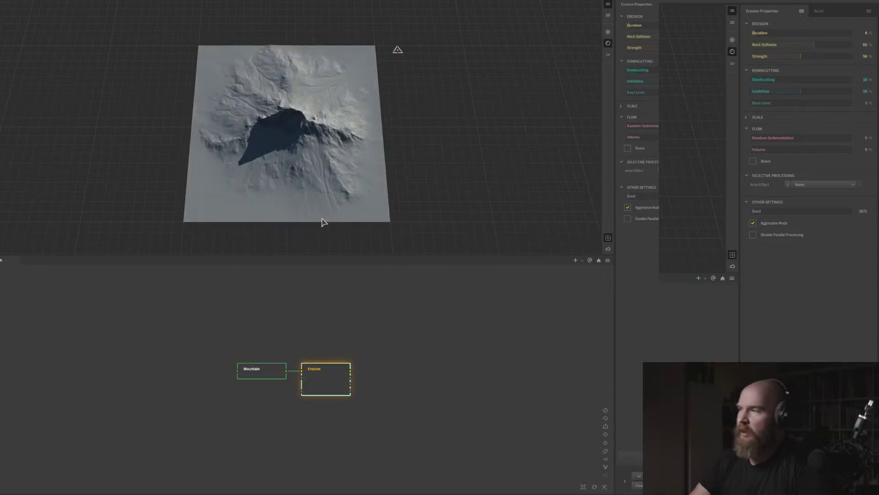
Raise the preview resolution of the new project's Mountain and Erosion terrain
left_click_drag(264, 175, 317, 98)
scroll(266, 112, "up", 8)
left_click_drag(261, 118, 230, 68)
scroll(259, 74, "down", 5)
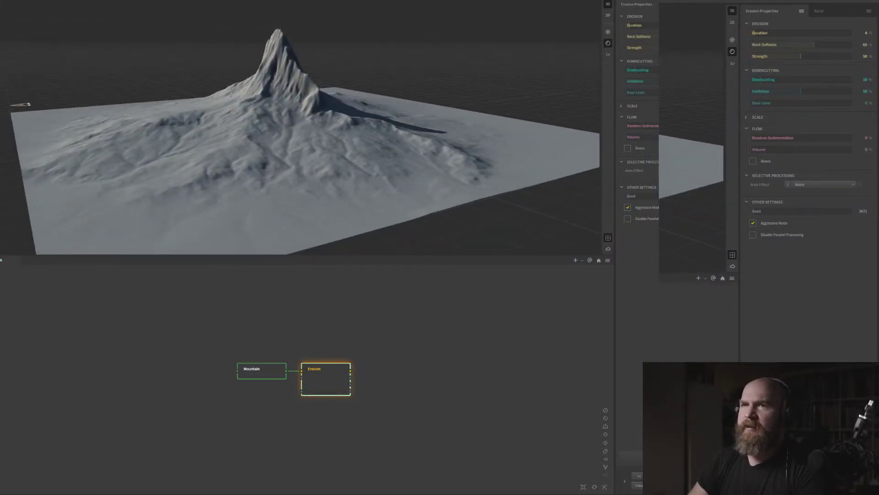
left_click(11, 20)
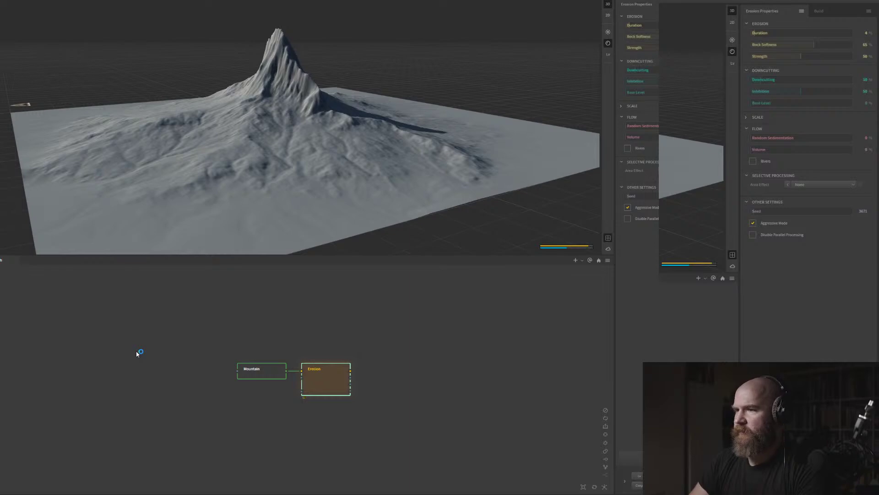
Switch the Erosion terrain's preview resolution to the experimental 4K mode and let it rebuild
left_click_drag(347, 151, 307, 162)
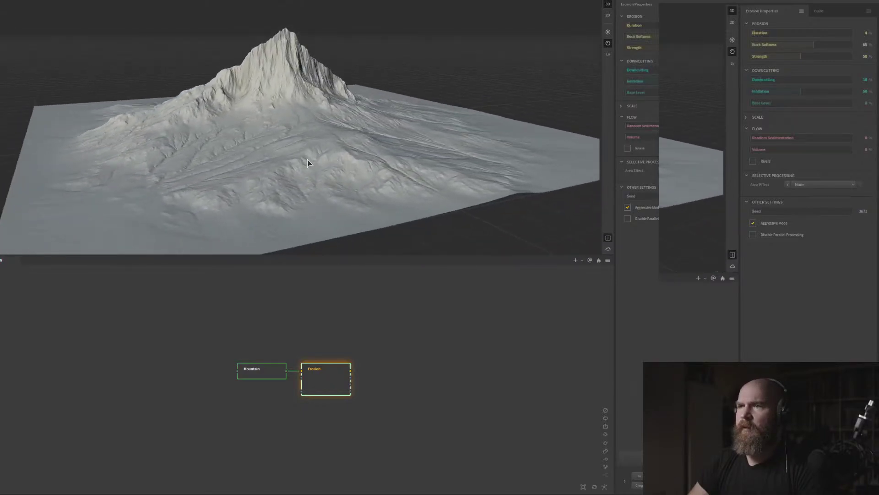
scroll(308, 163, "up", 3)
scroll(204, 133, "up", 5)
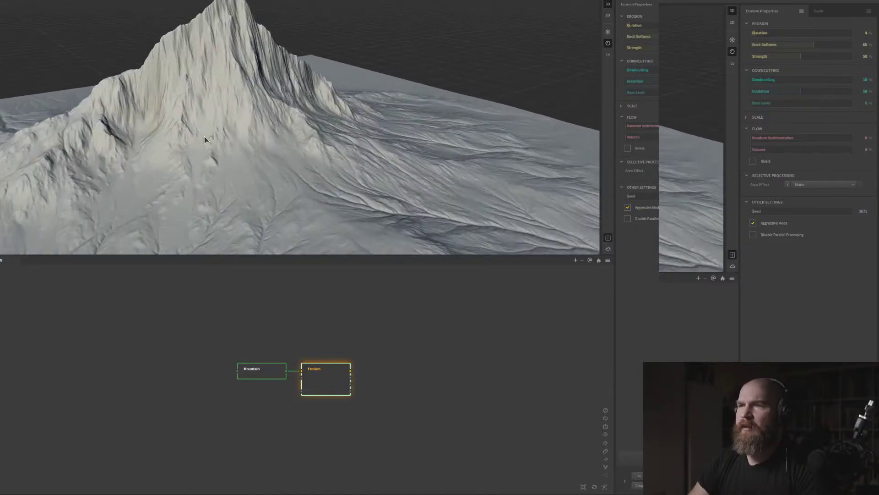
scroll(204, 139, "down", 6)
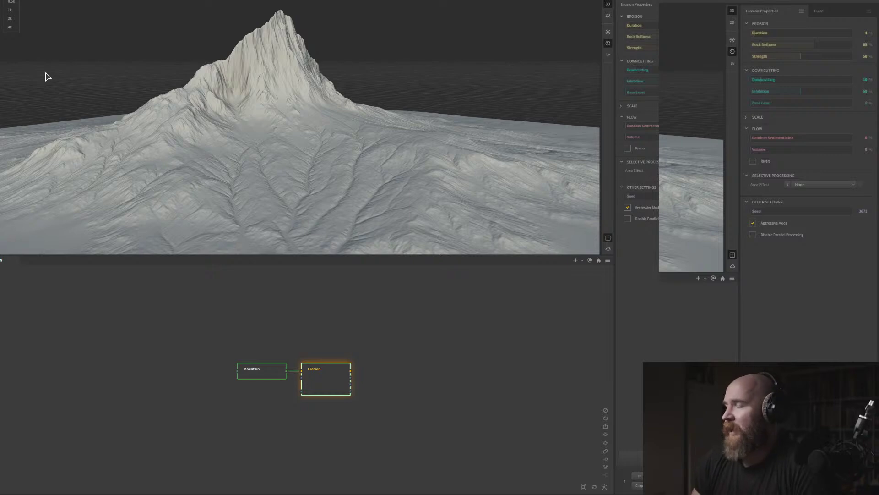
left_click(9, 27)
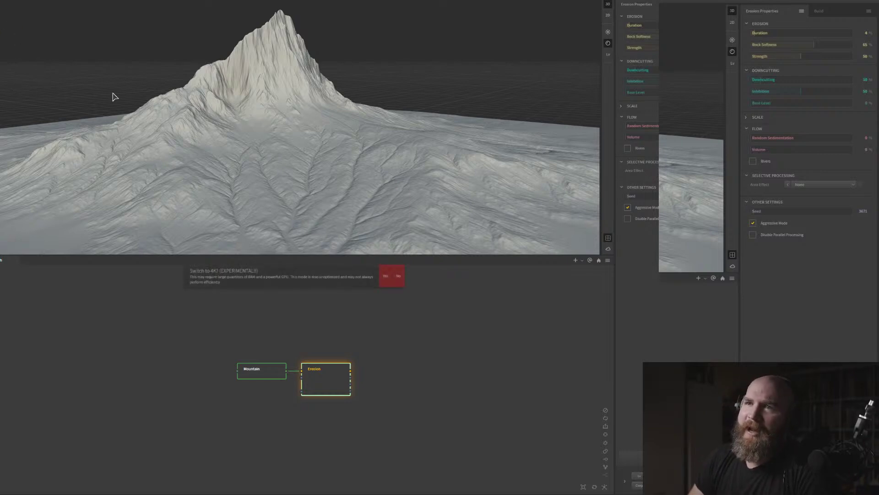
left_click(382, 274)
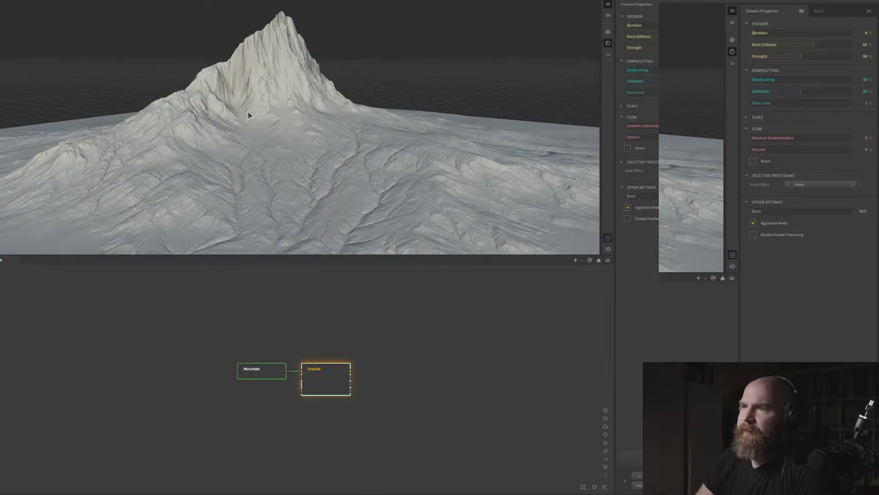
Examine the 4K erosion detail on the mountain's peak, slopes and ridges from several angles
left_click_drag(297, 144, 283, 161)
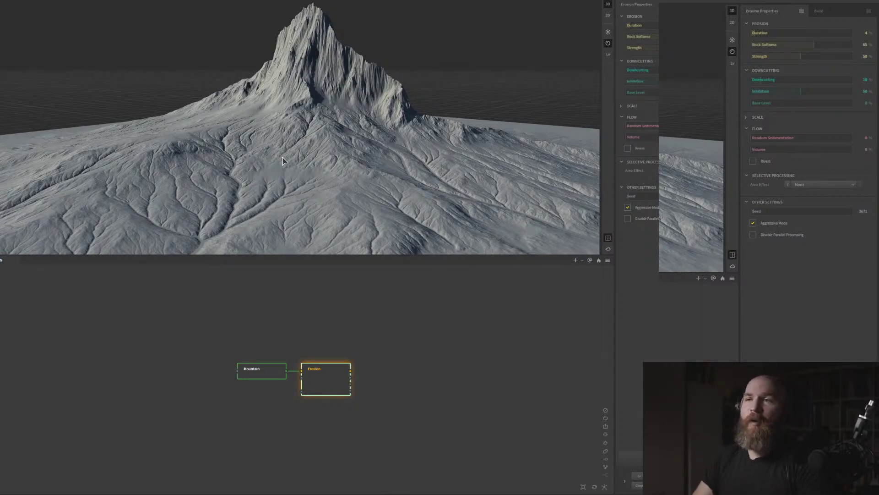
left_click_drag(282, 161, 102, 167)
scroll(176, 123, "up", 5)
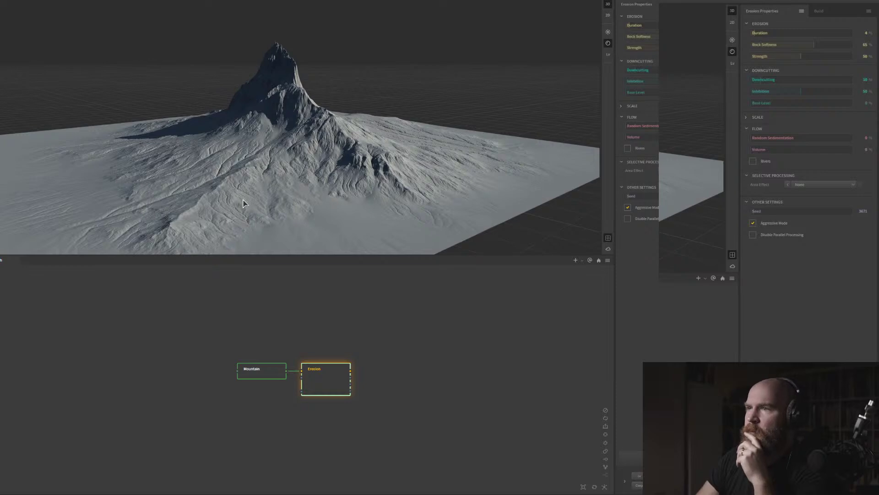
scroll(254, 201, "up", 3)
mouse_move(280, 192)
left_mouse_down()
mouse_move(285, 198)
mouse_move(276, 196)
left_mouse_up()
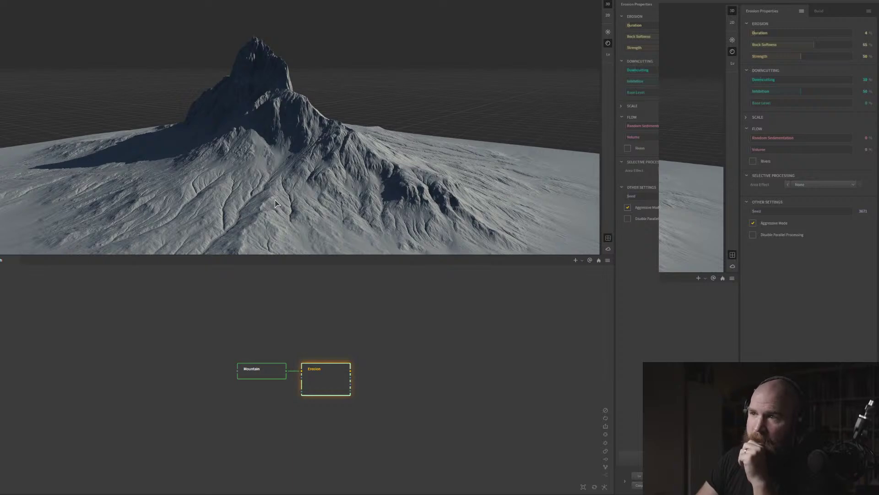
left_click_drag(379, 201, 293, 206)
scroll(192, 157, "up", 6)
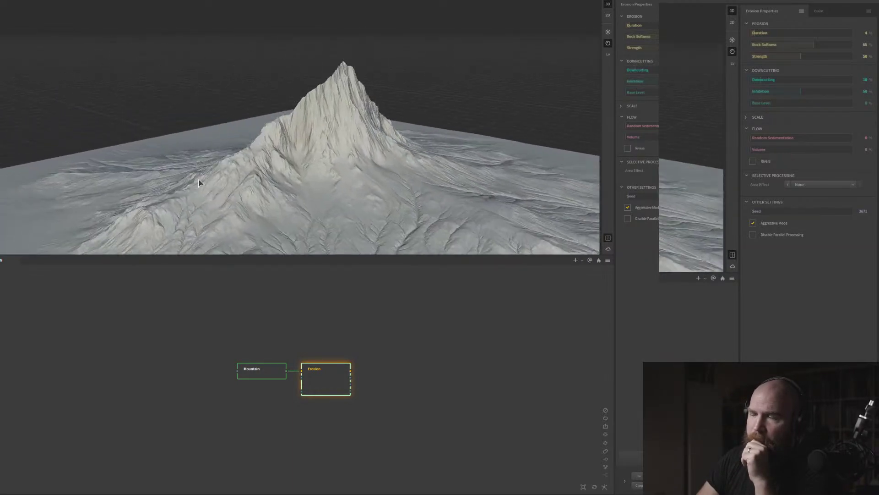
left_click_drag(193, 157, 195, 157)
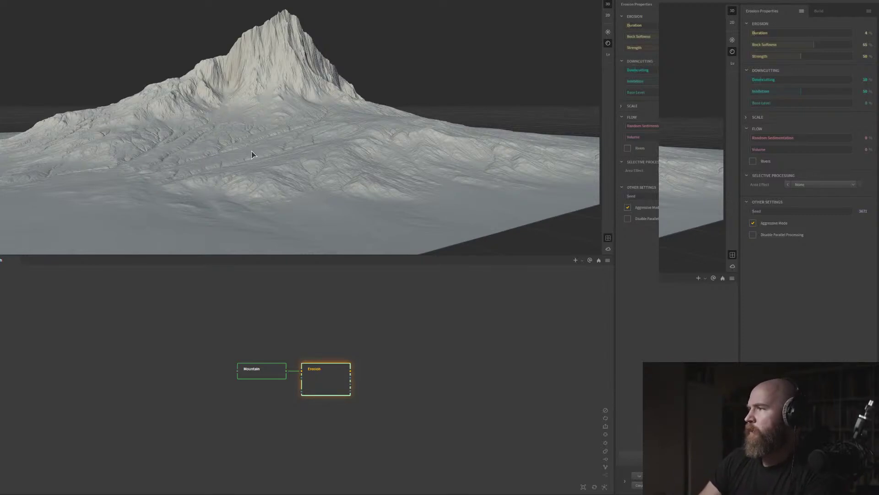
left_click_drag(252, 150, 257, 159)
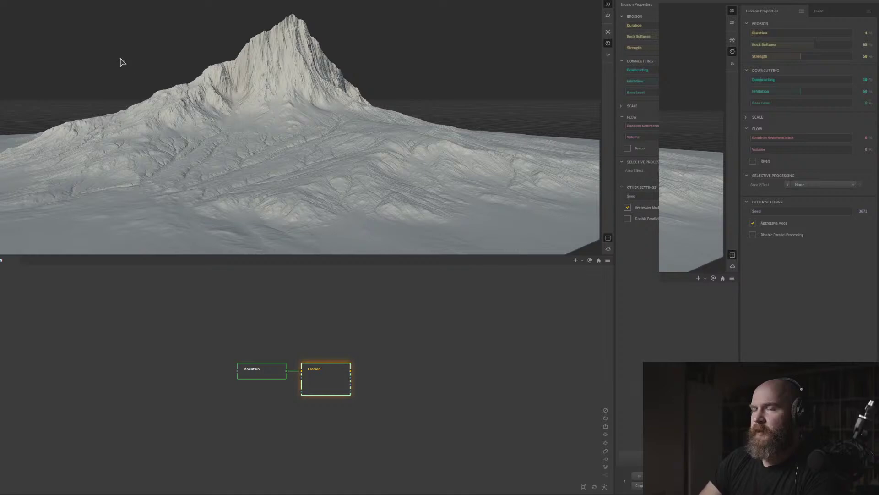
Find and launch World Creator by searching for "world"
key("super")
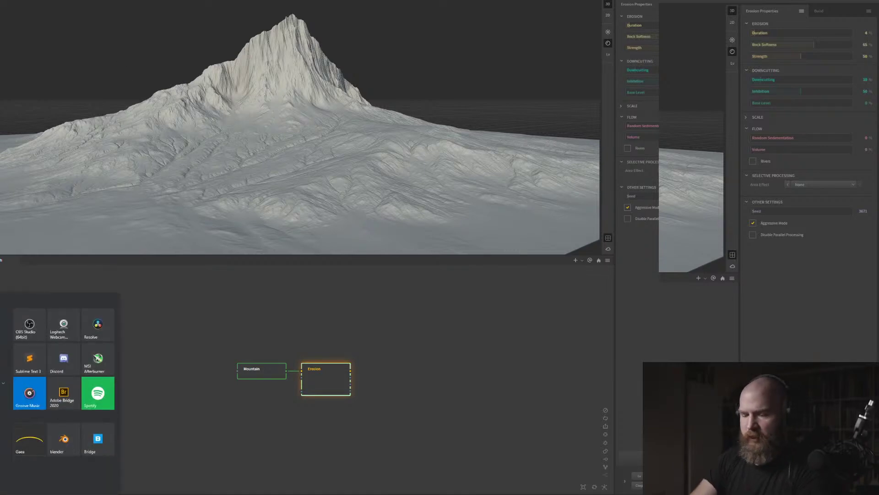
type("world")
key("Return")
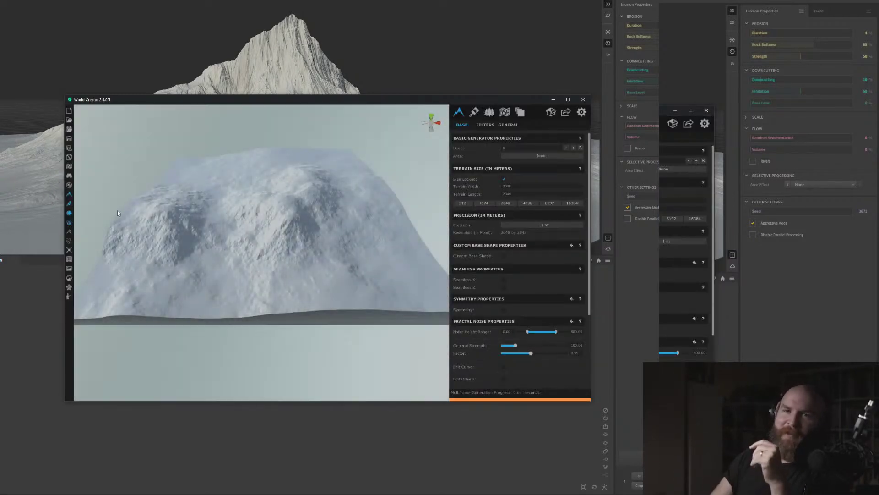
Check the Gaea terrain once more, switch back to World Creator and maximize its window
left_click(29, 317)
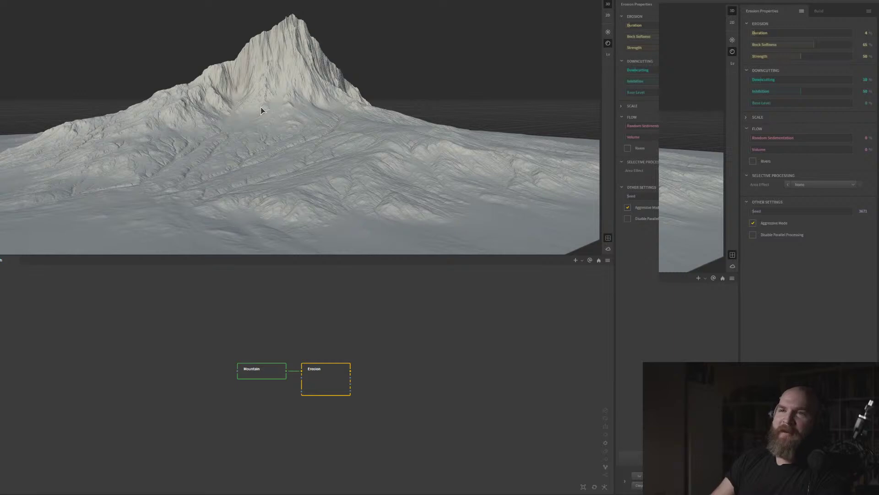
left_click_drag(261, 108, 261, 114)
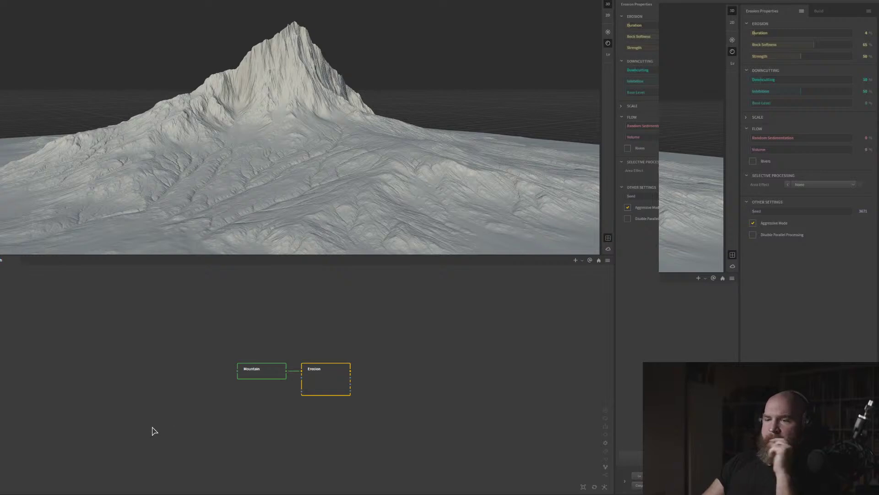
left_click(66, 494)
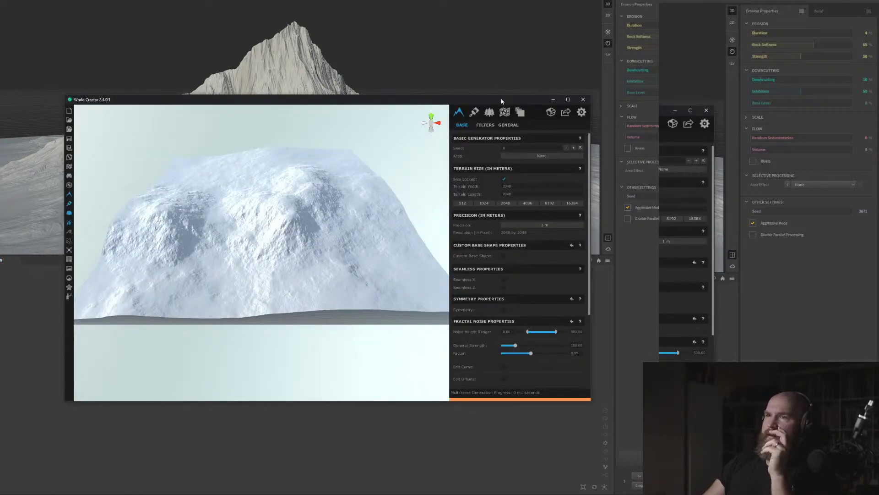
left_click_drag(502, 100, 359, 4)
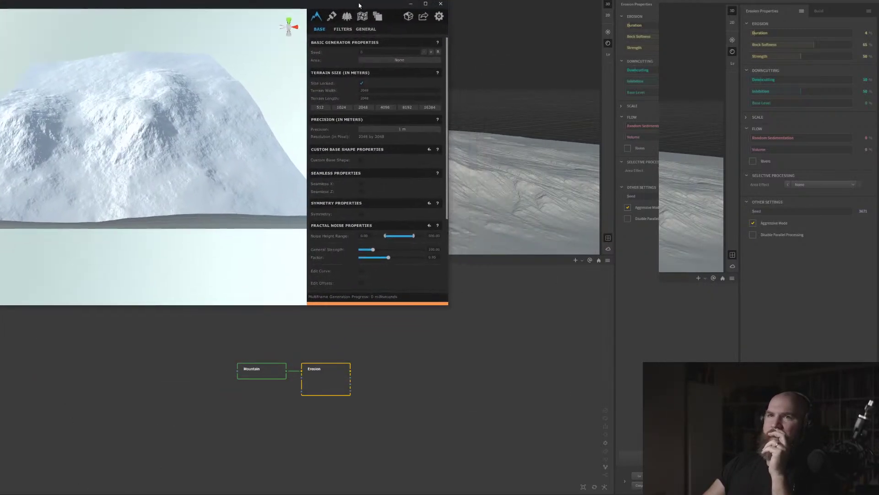
left_click(425, 3)
Examine the default snowy terrain's relief and surface detail from a distance and close to the mountain peaks
right_click_drag(218, 238, 210, 186)
middle_click_drag(173, 326, 305, 311)
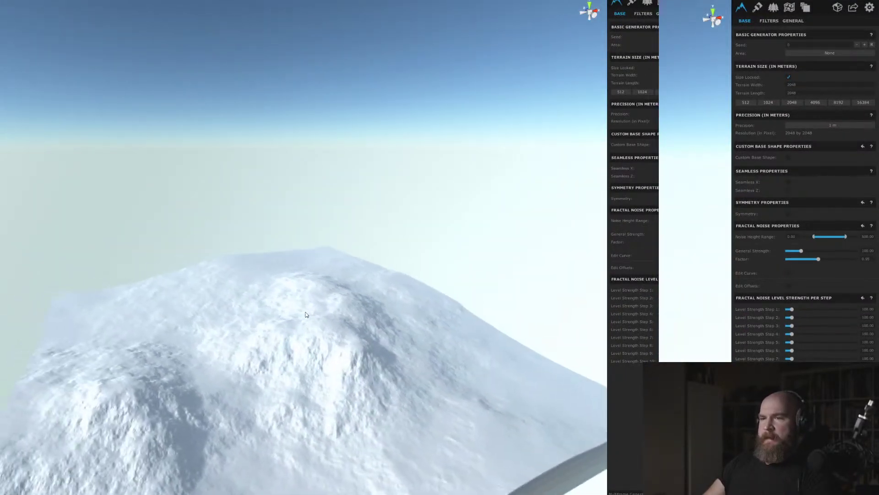
right_click_drag(230, 381, 232, 331)
scroll(231, 385, "down", 5)
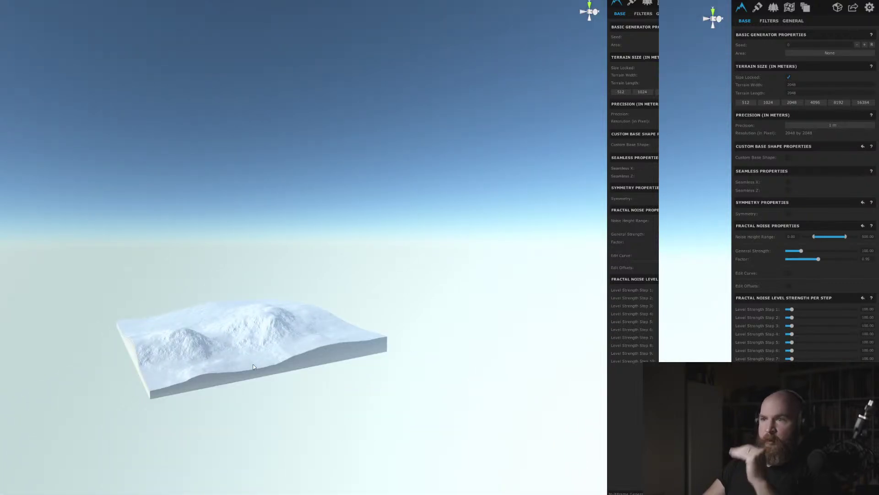
scroll(236, 343, "up", 5)
scroll(244, 343, "up", 5)
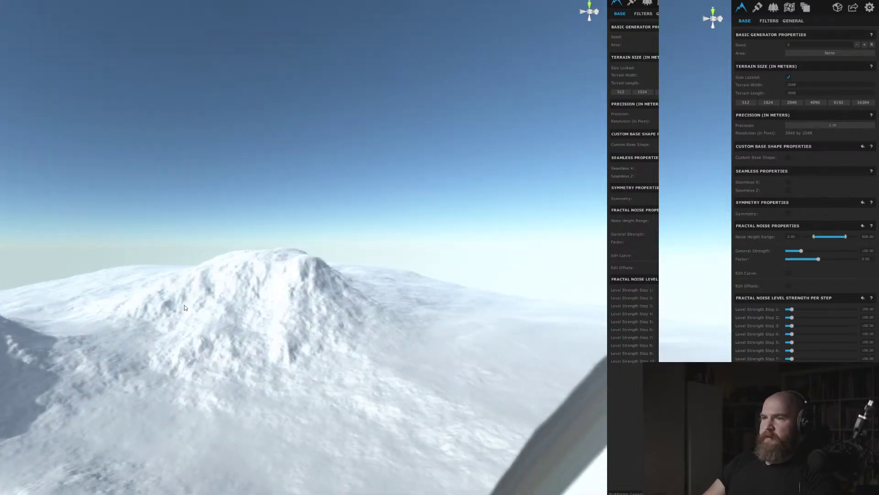
middle_click_drag(185, 306, 323, 306)
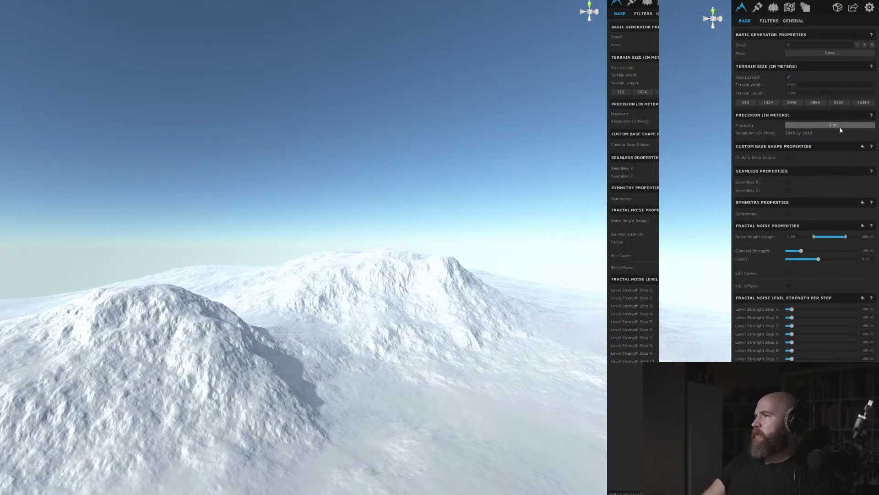
Set the terrain precision to 1/2 m and inspect the two mountains' surface detail
left_click(827, 125)
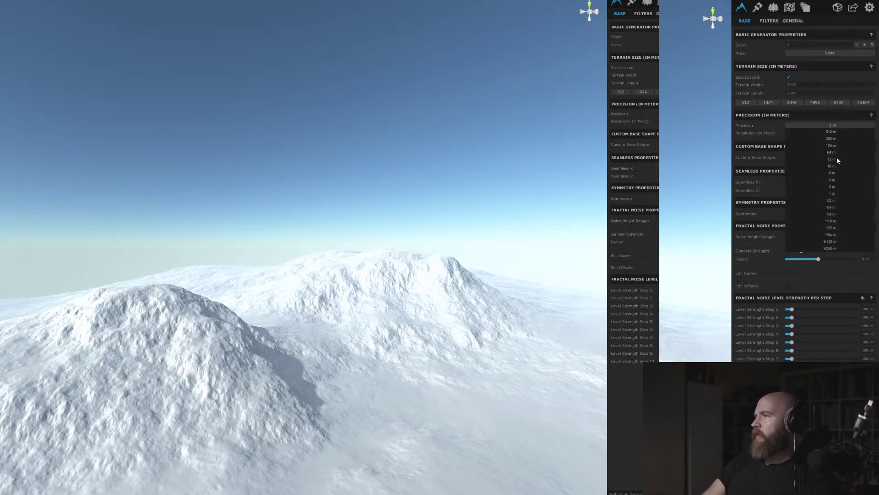
left_click(843, 200)
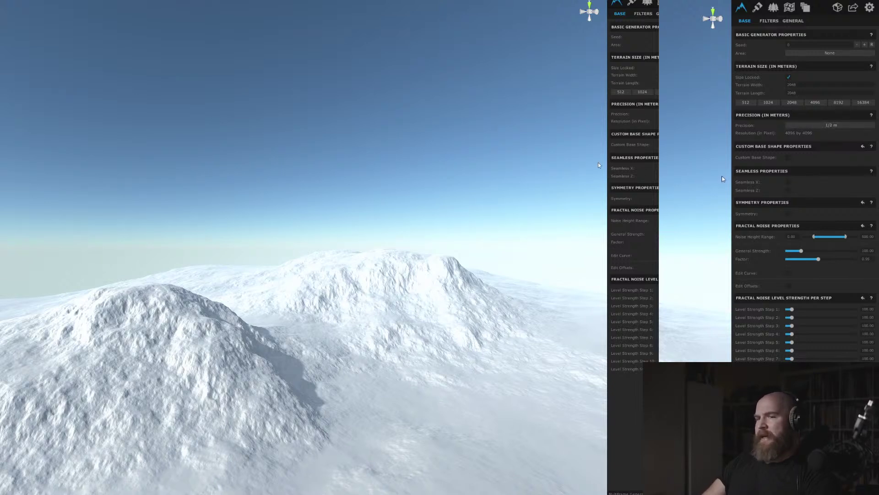
right_click_drag(333, 245, 319, 271)
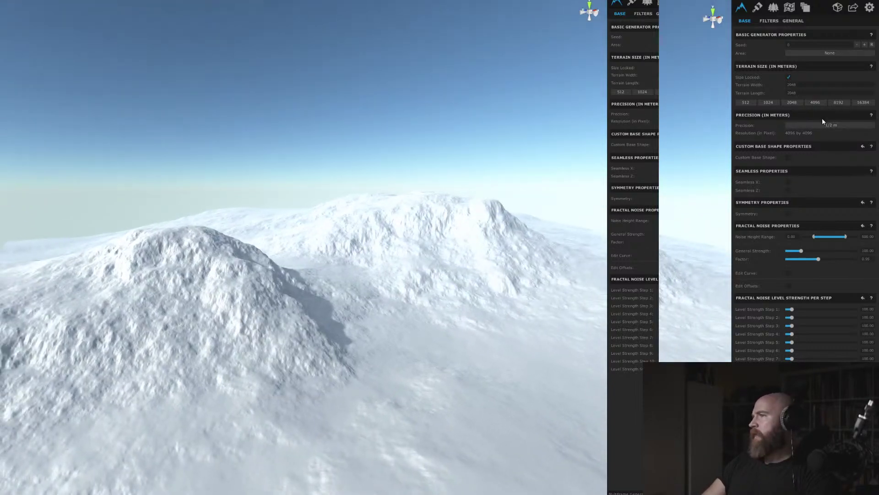
Set the terrain precision to 1/4 m and inspect the mountain slopes from nearer and farther away
left_click(831, 126)
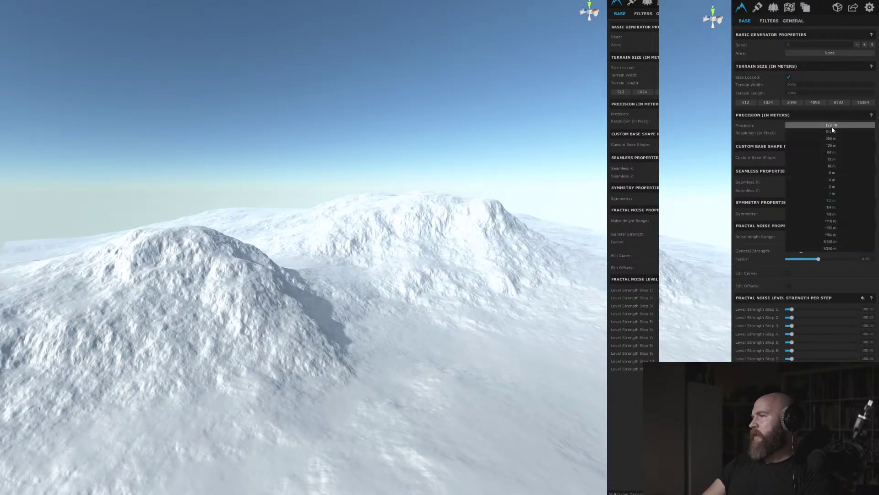
left_click(831, 208)
key("w")
right_click_drag(358, 338, 322, 356)
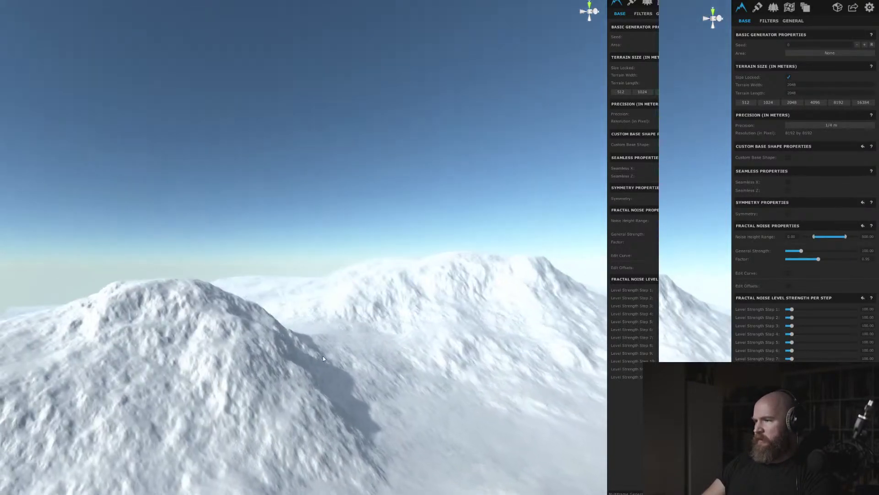
key("s")
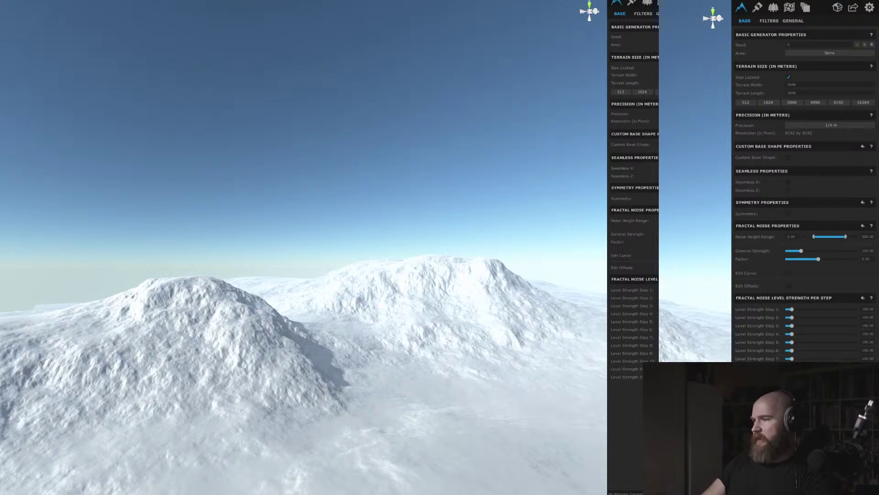
Add a new filter layer to the terrain and open the filter selection for it
left_click(769, 21)
left_click(748, 45)
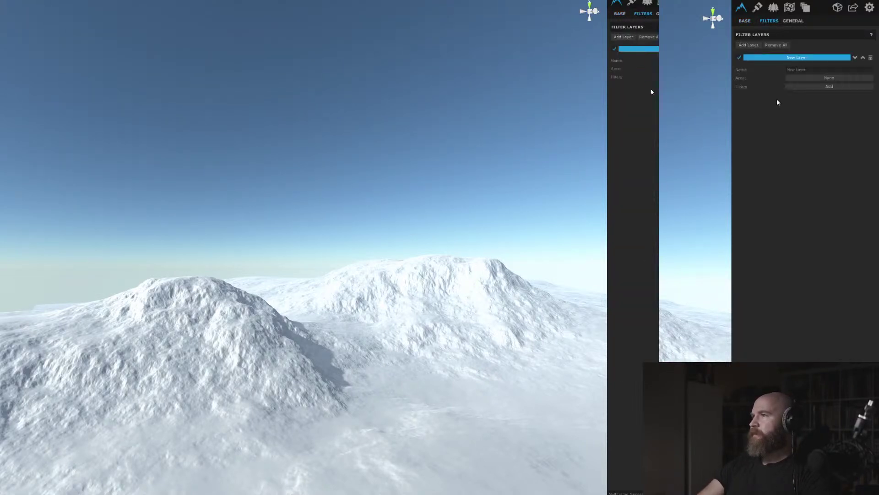
left_click(817, 87)
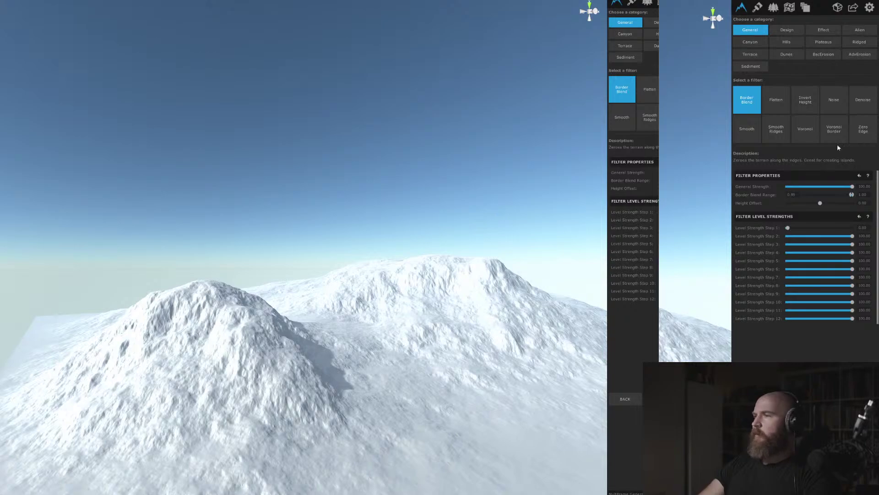
Preview the Hills category's filters on the terrain, including Rocky Deep Hills, Rocky Bumpy Hills, Rocky Hills and Mountains
left_click(792, 44)
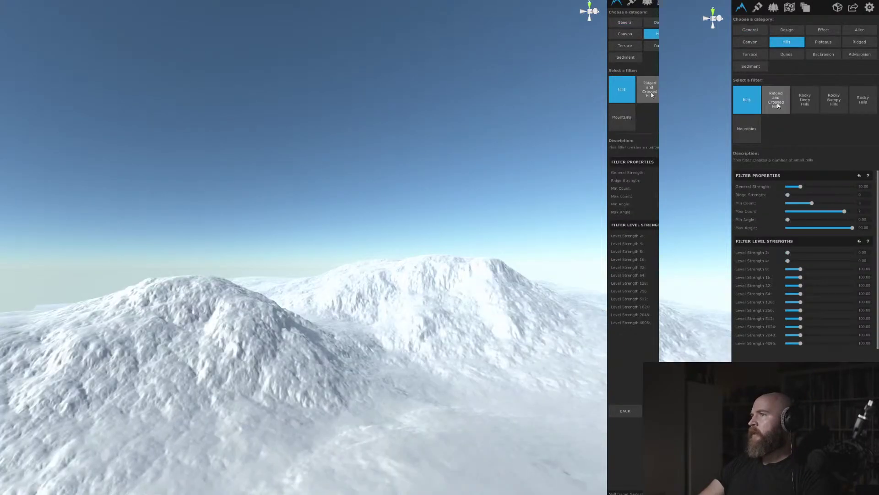
left_click(777, 102)
left_click(804, 101)
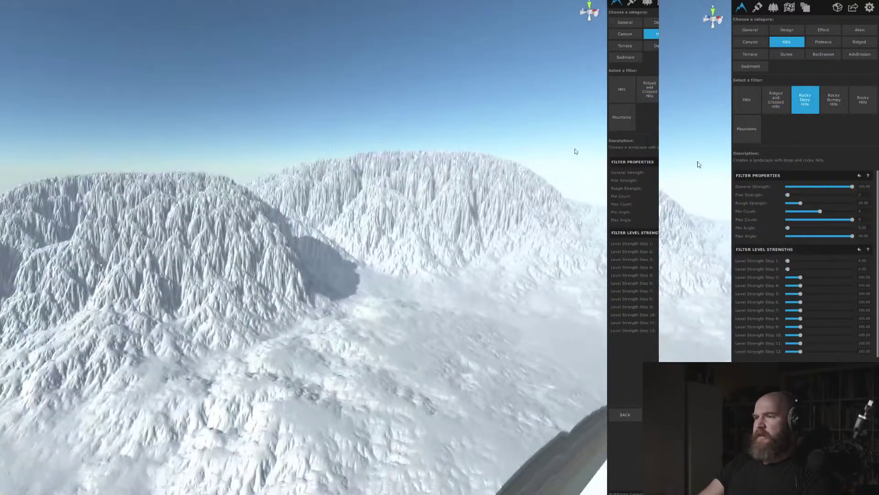
left_click(834, 100)
left_click(874, 96)
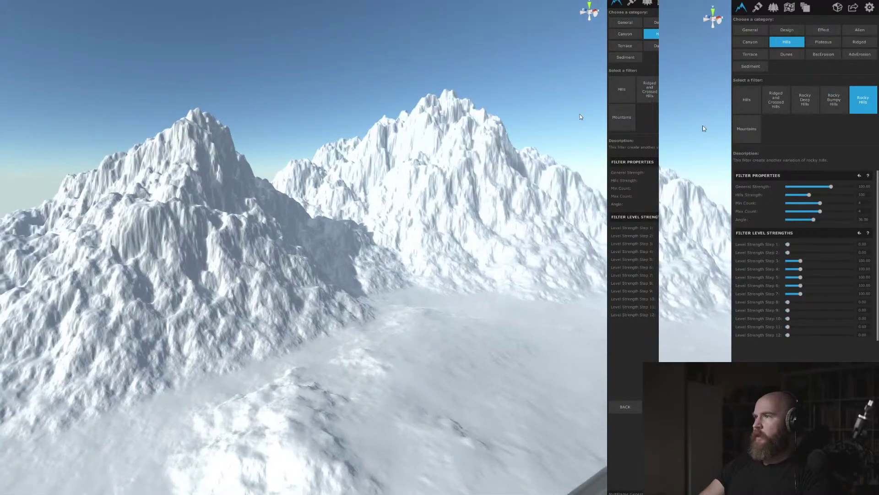
left_click(746, 129)
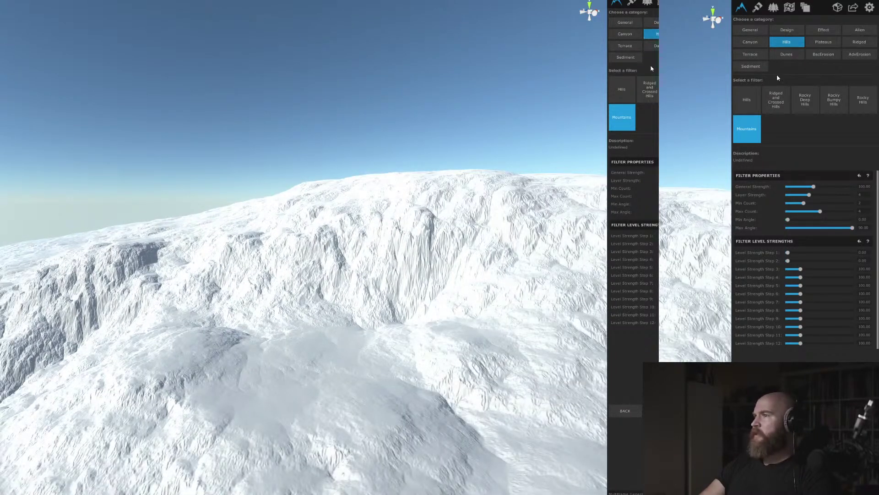
Try the Smooth Dunes filter with level strength step 12 at about 40 and step 11 at about 29, and leave without adding it
left_click(786, 54)
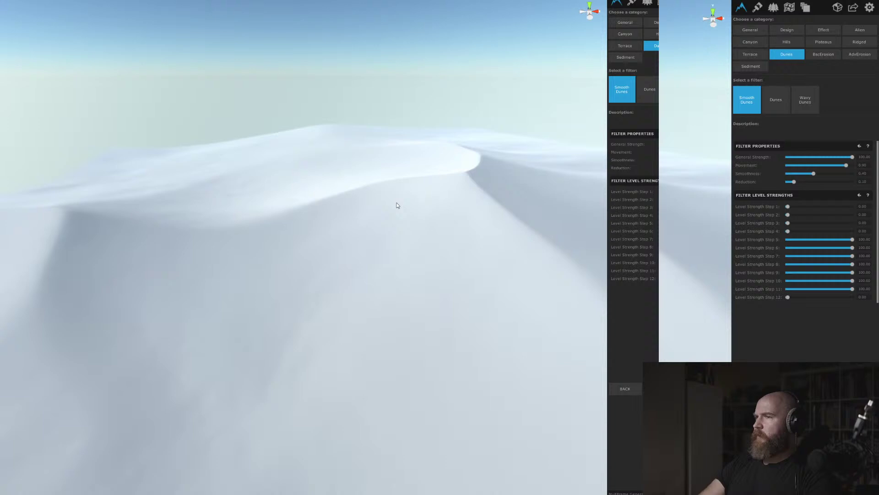
left_click(817, 297)
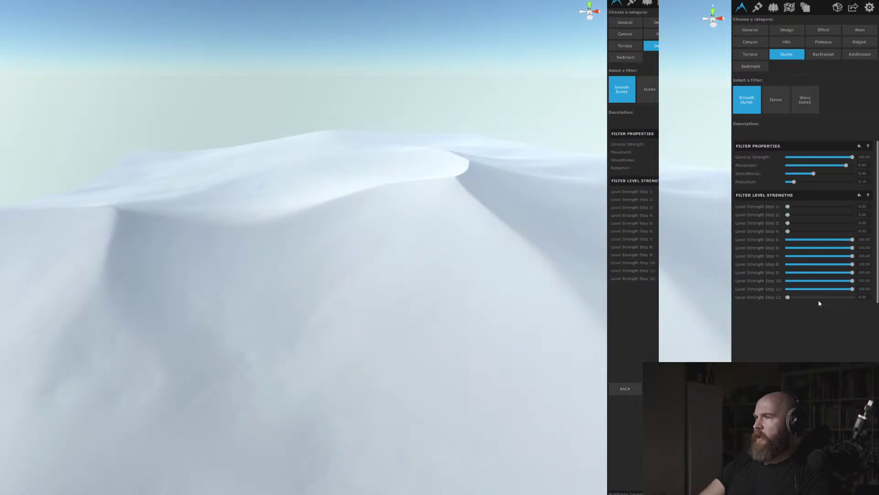
left_click(803, 288)
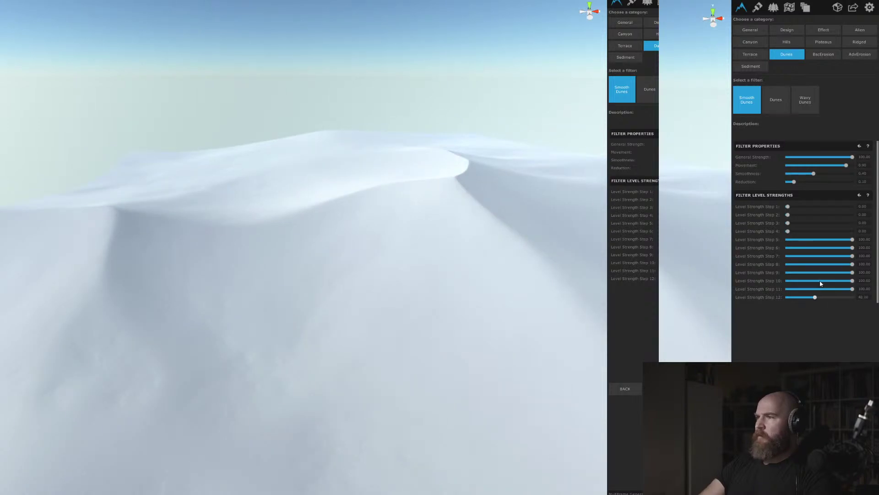
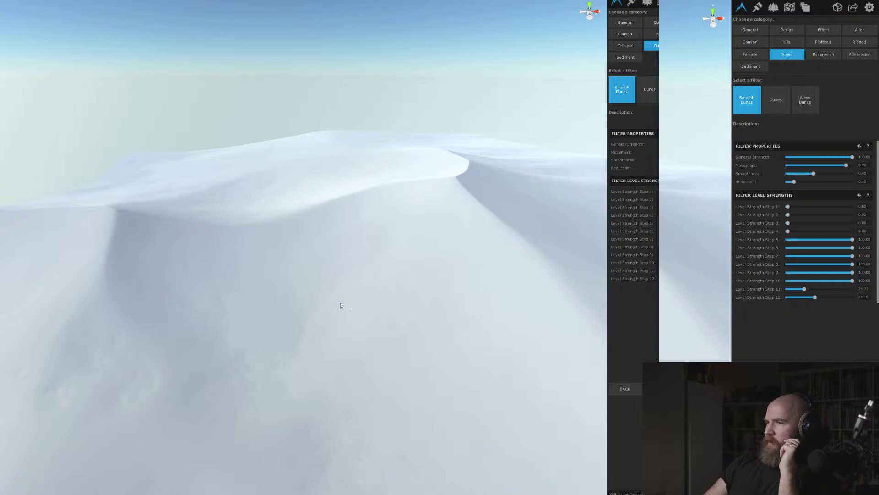
right_click_drag(340, 303, 319, 348)
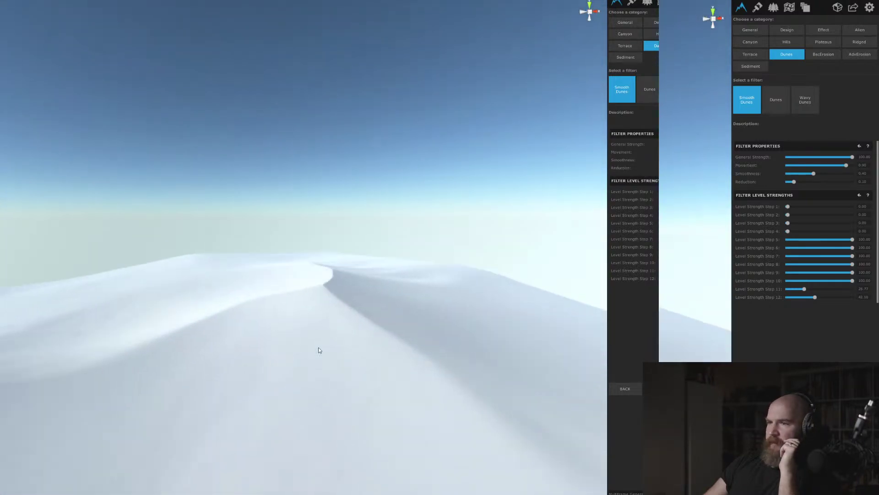
left_click(627, 388)
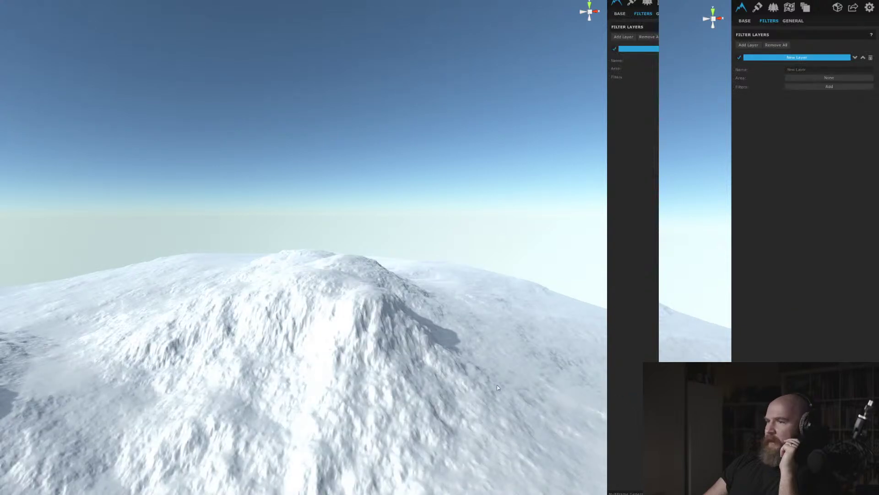
Return to the base terrain settings, set the precision to 1/2 m and examine the mountain's slopes
left_click(744, 21)
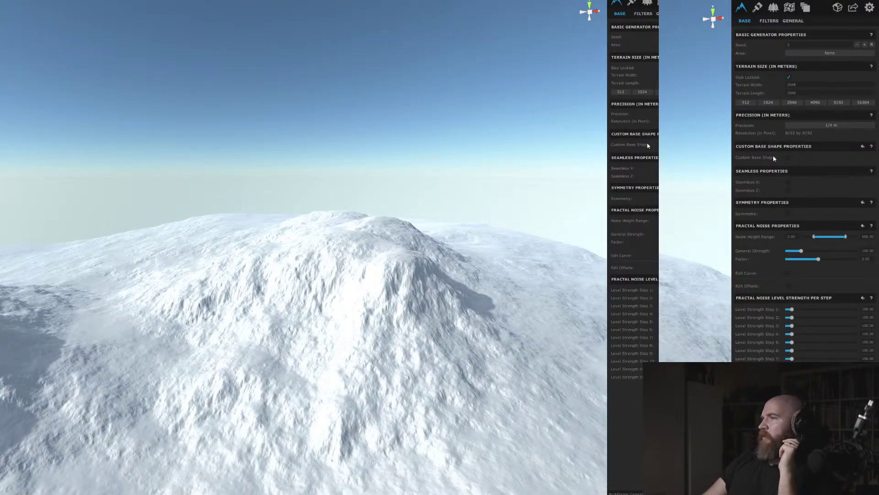
right_click_drag(420, 319, 395, 385)
left_click(844, 125)
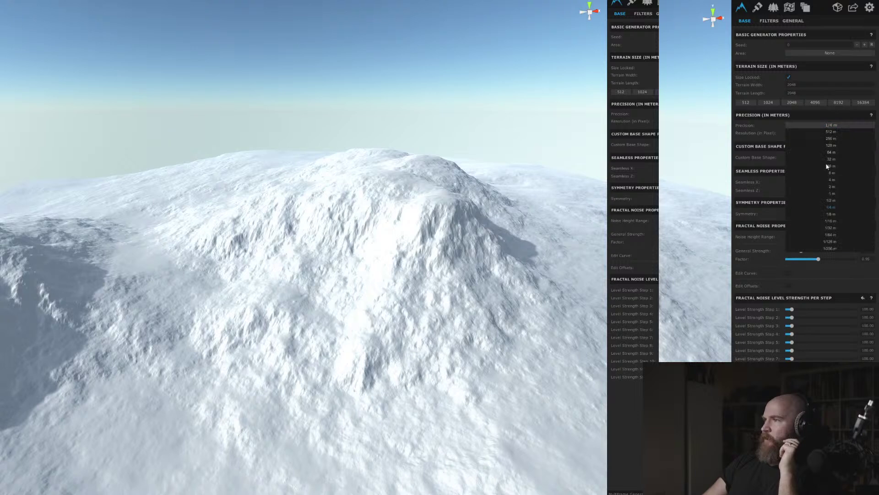
left_click(840, 200)
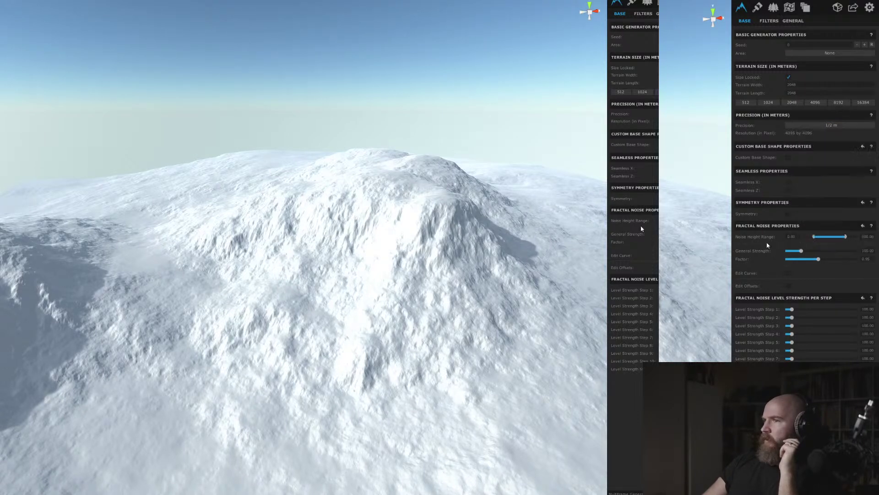
right_click_drag(409, 292, 401, 204)
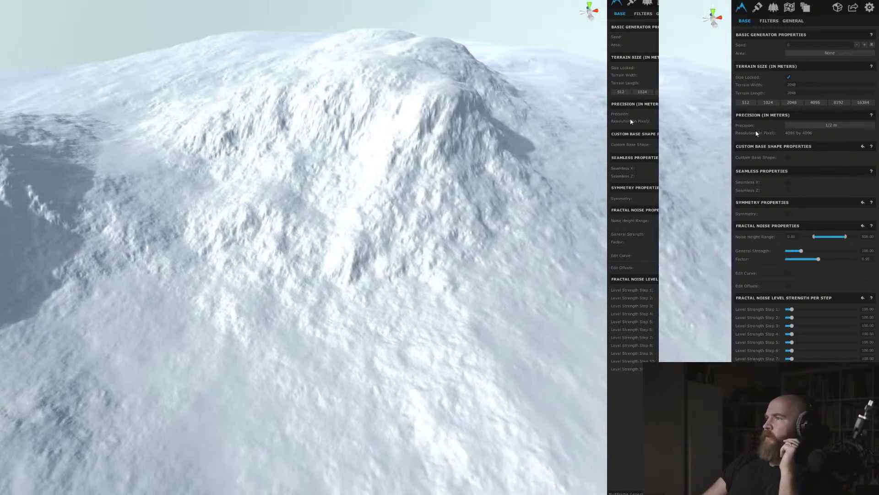
right_click_drag(415, 246, 434, 236)
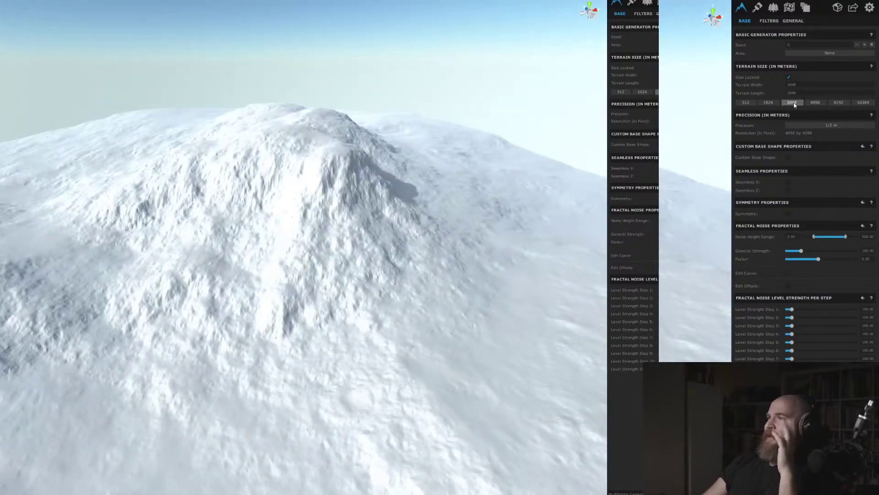
Set the terrain size to 512 m and bring the small terrain tile into view
left_click(622, 92)
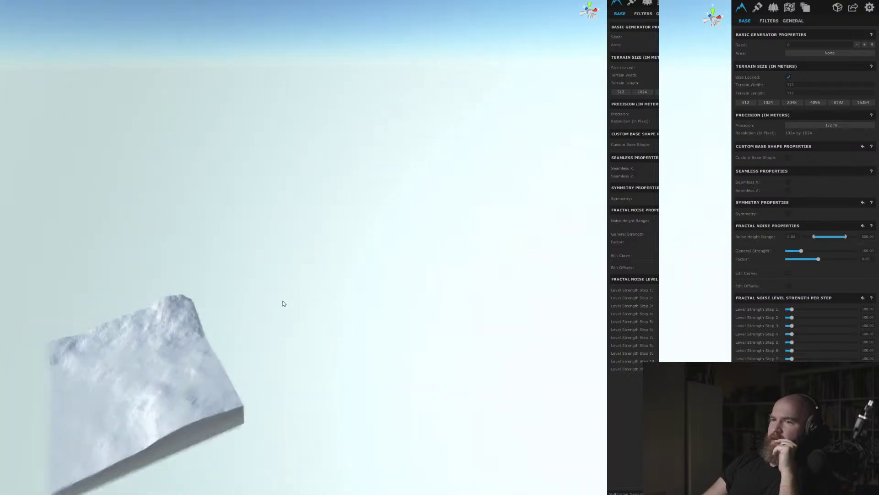
left_click_drag(282, 301, 241, 344)
left_click_drag(161, 369, 316, 383)
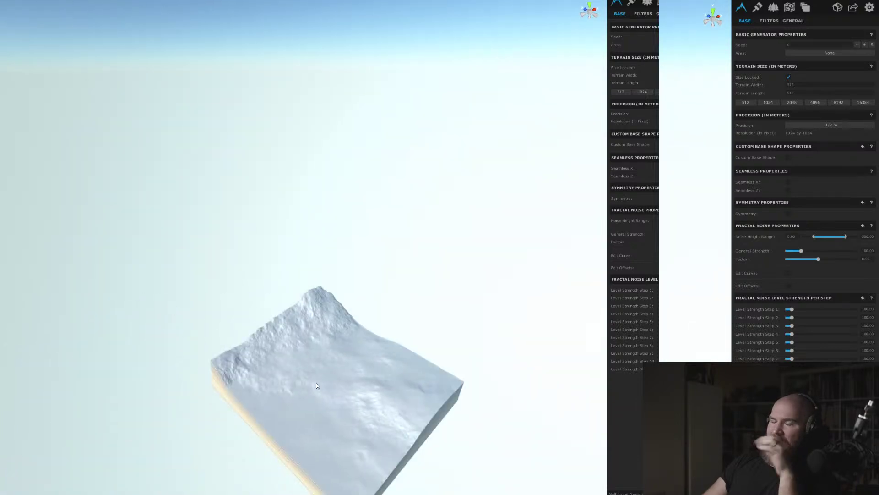
Set the terrain size to 2048 m and view both mountains from another angle
left_click(791, 105)
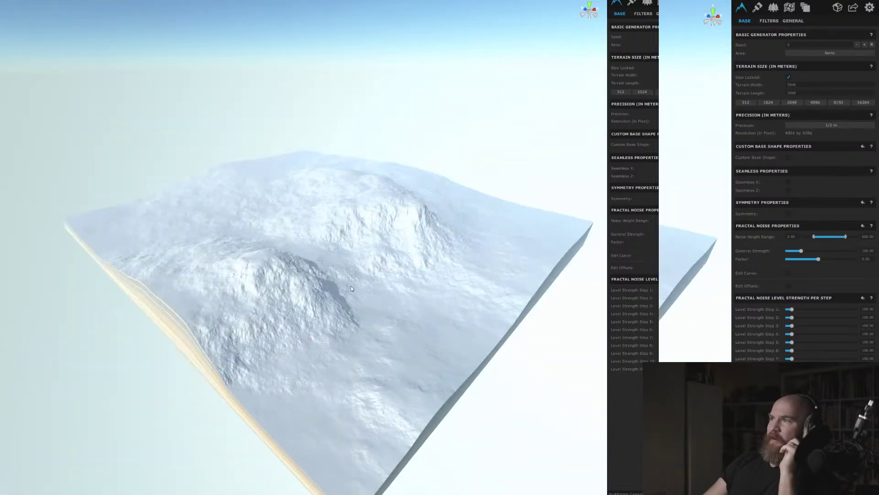
left_click_drag(295, 257, 317, 291)
left_click_drag(382, 285, 186, 279)
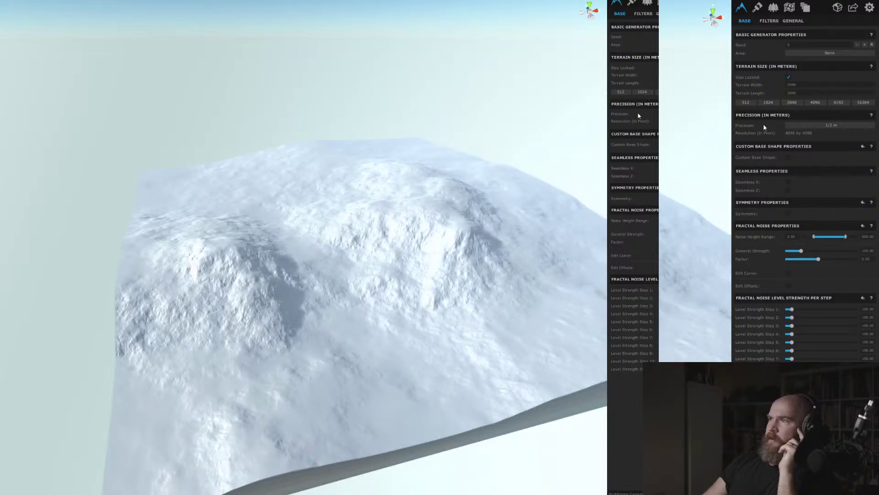
Set the terrain size to 512 m and the precision to 1/8 m
left_click(746, 104)
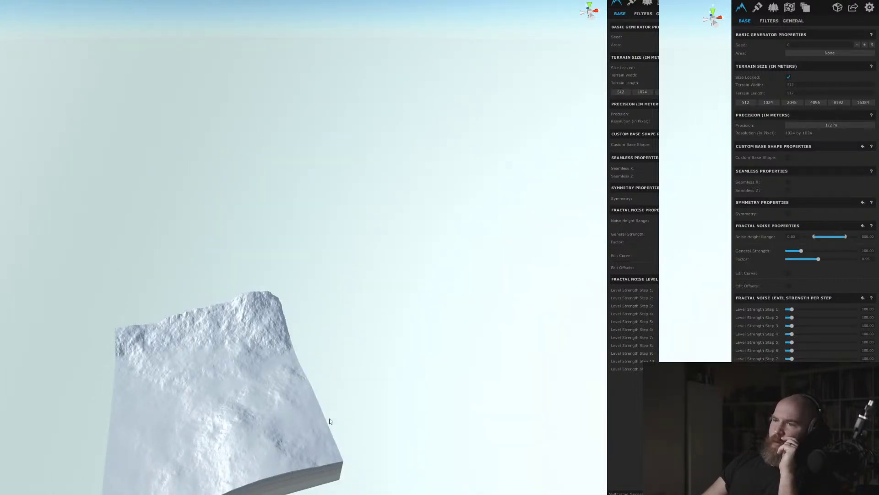
left_click(854, 125)
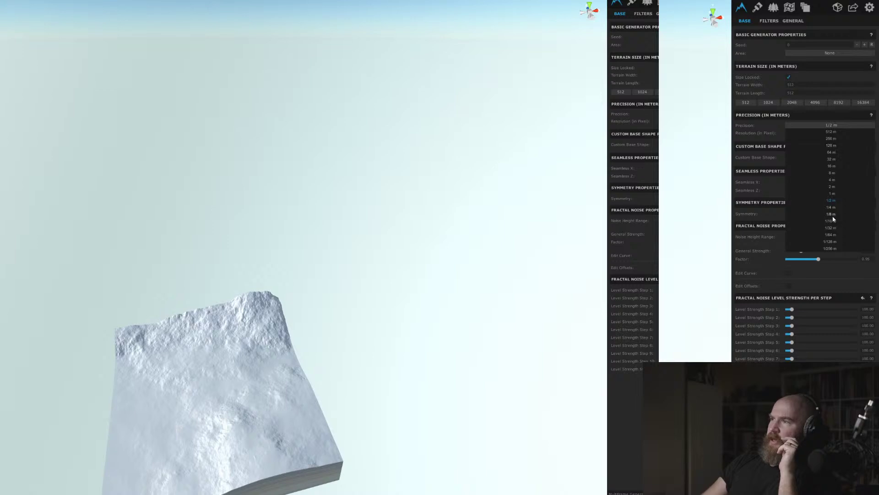
left_click(760, 134)
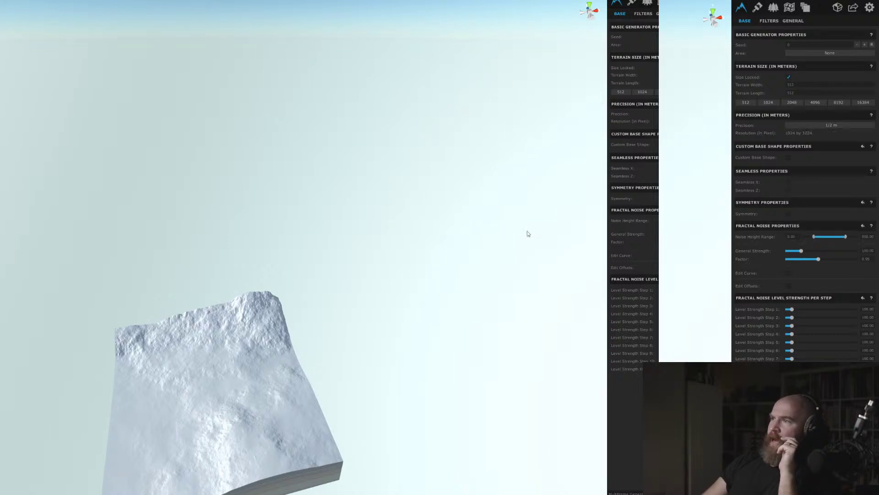
left_click(839, 127)
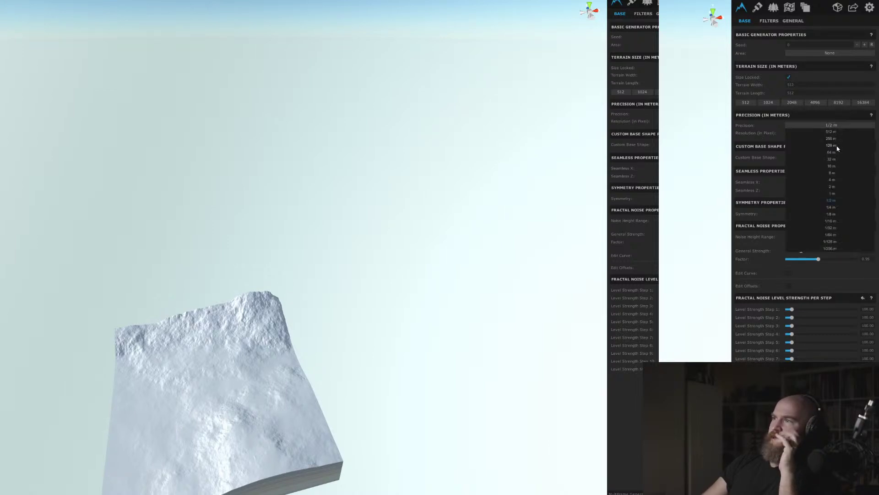
left_click(837, 215)
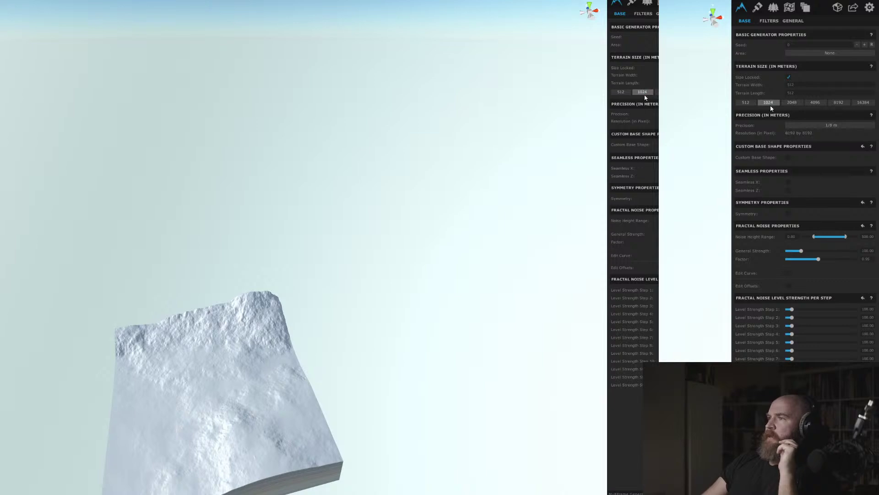
Switch the terrain size to 2048 m and the precision to 1/2 m
left_click(791, 102)
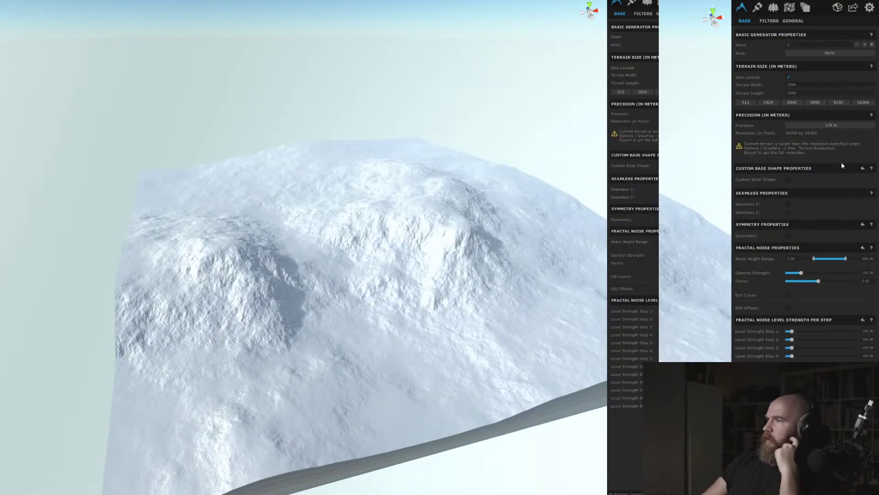
left_click(831, 125)
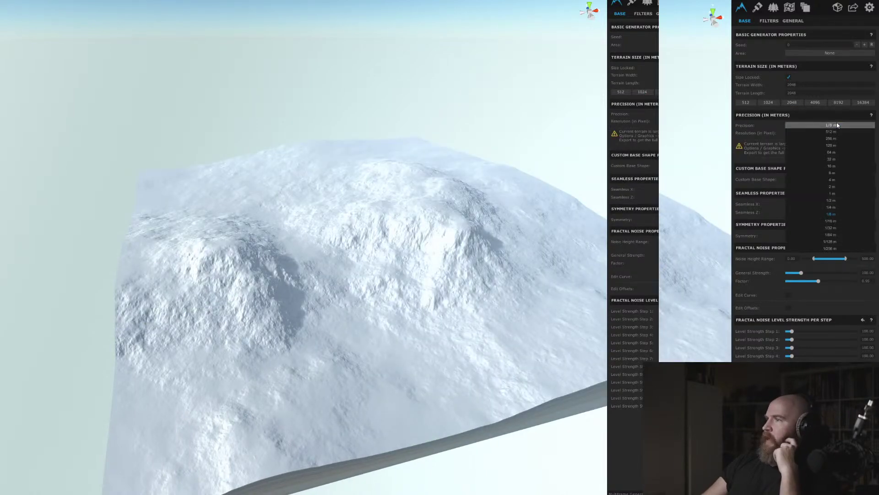
left_click(835, 200)
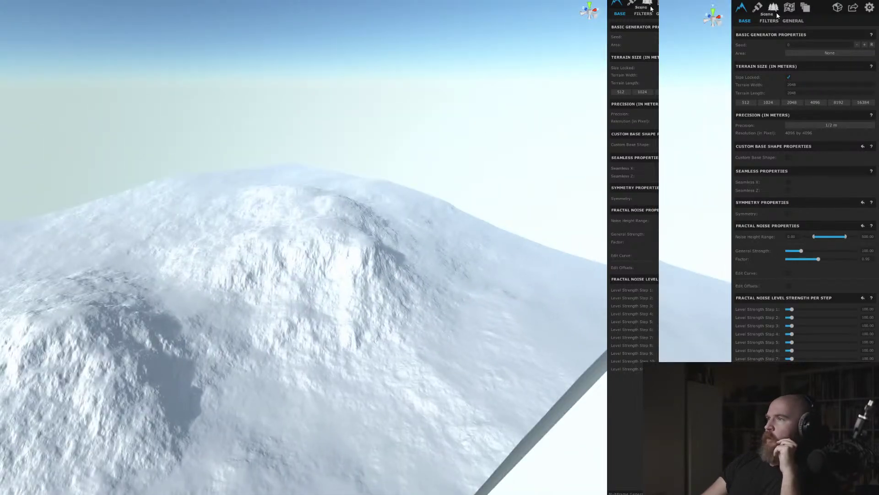
Try the Rocky Deep Hills filter on the filter layer with a general strength of about 30 and examine the slopes
left_click(769, 21)
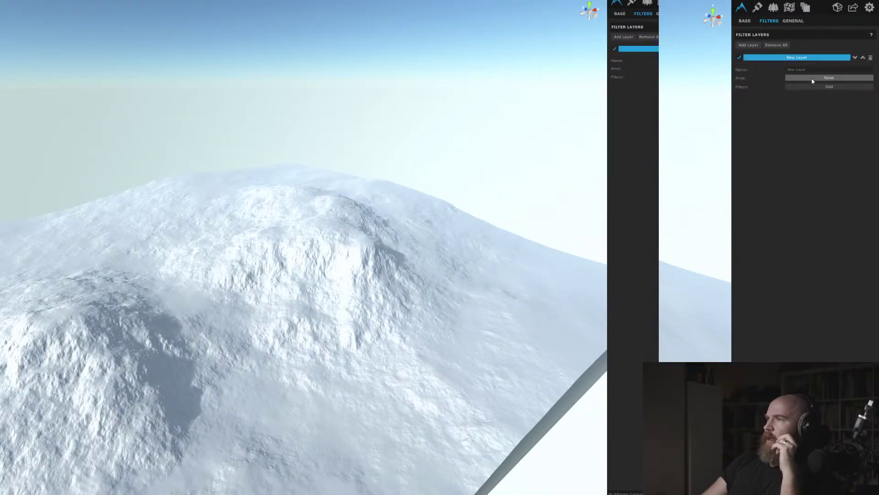
left_click(820, 87)
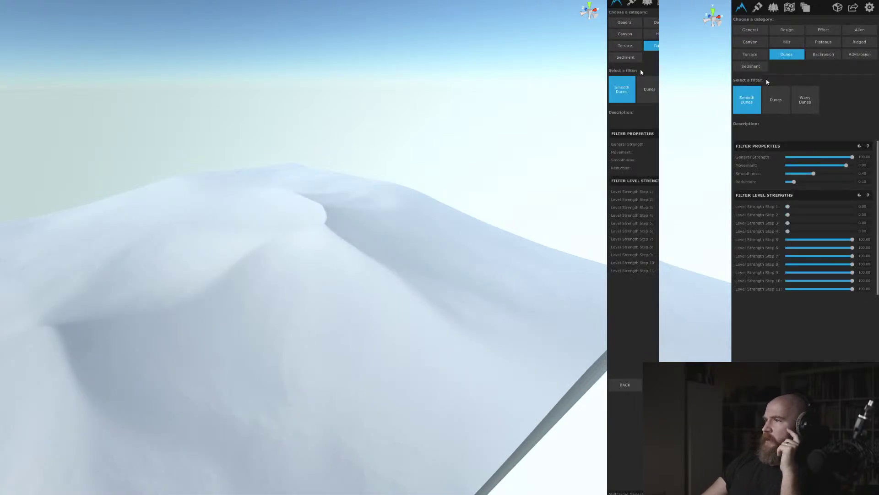
left_click(792, 39)
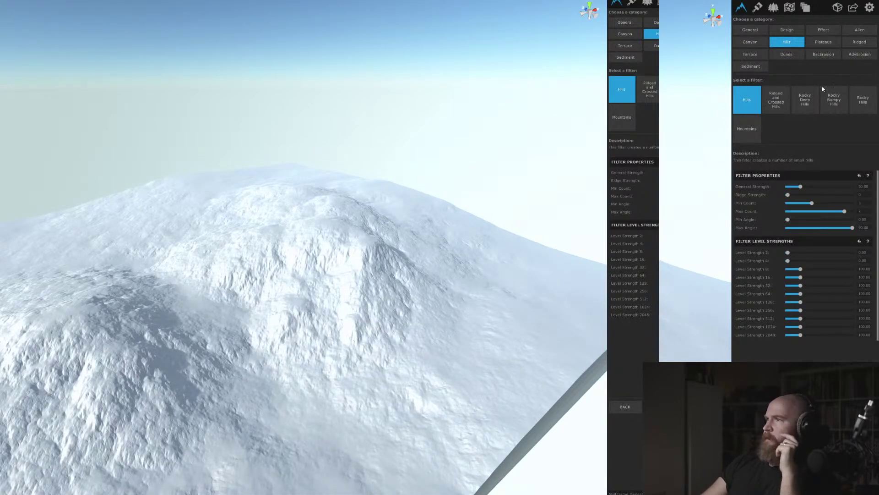
left_click(805, 99)
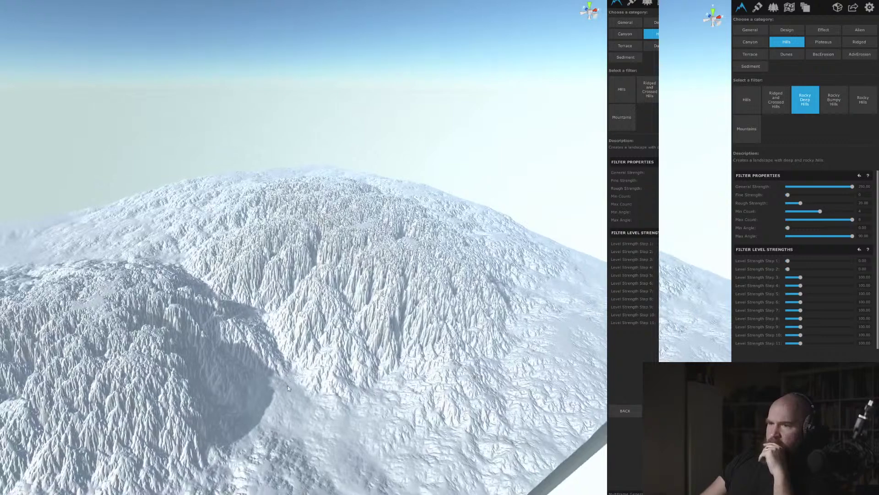
scroll(288, 389, "up", 5)
right_click_drag(289, 388, 315, 320)
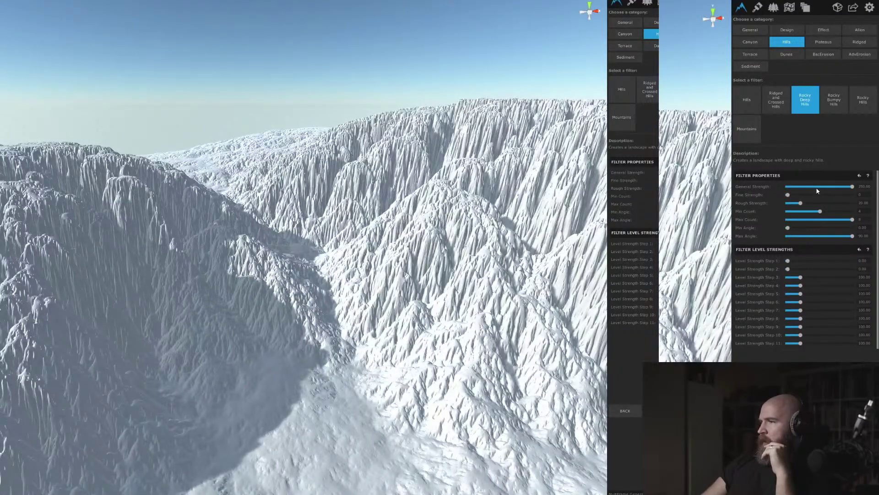
left_click_drag(817, 188, 793, 190)
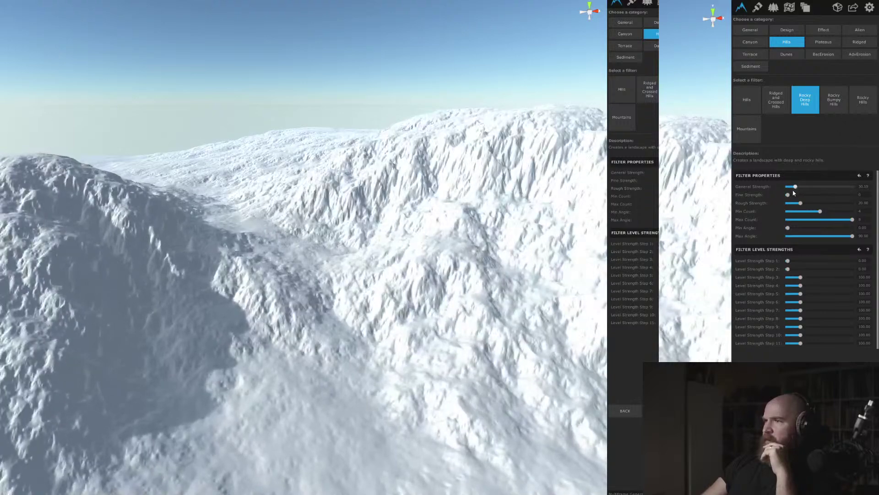
right_click_drag(220, 271, 276, 255)
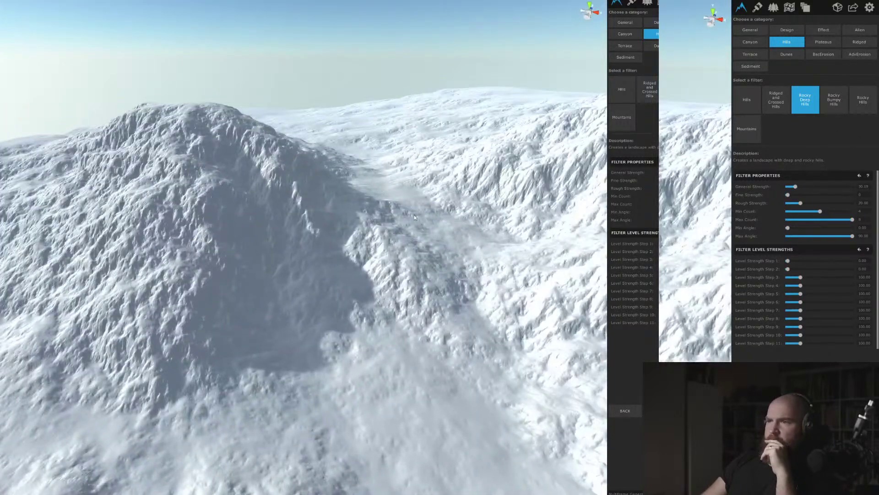
Try the Erosion Deep filter from the basic erosion category and view the eroded mountains from a lower angle
left_click(824, 54)
right_click_drag(470, 217, 565, 206)
right_click_drag(474, 249, 587, 148)
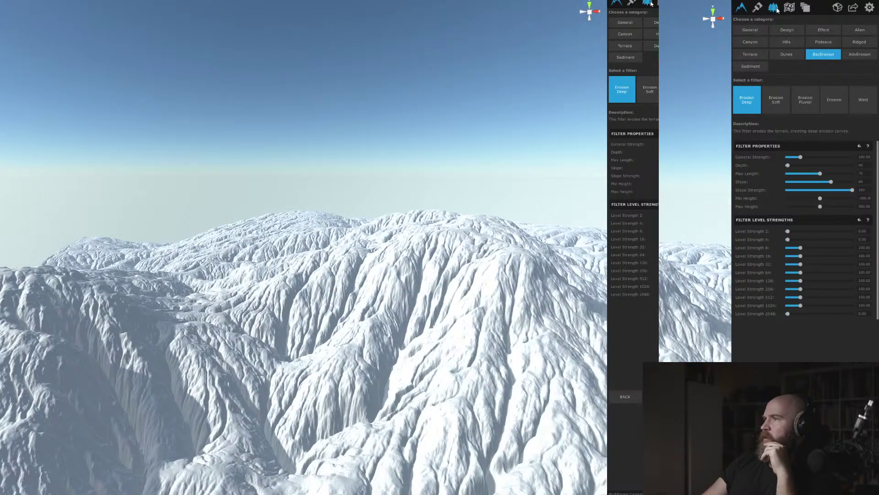
Reduce the sun intensity in the scene's environment settings to about 0.84
left_click(773, 7)
left_click(792, 21)
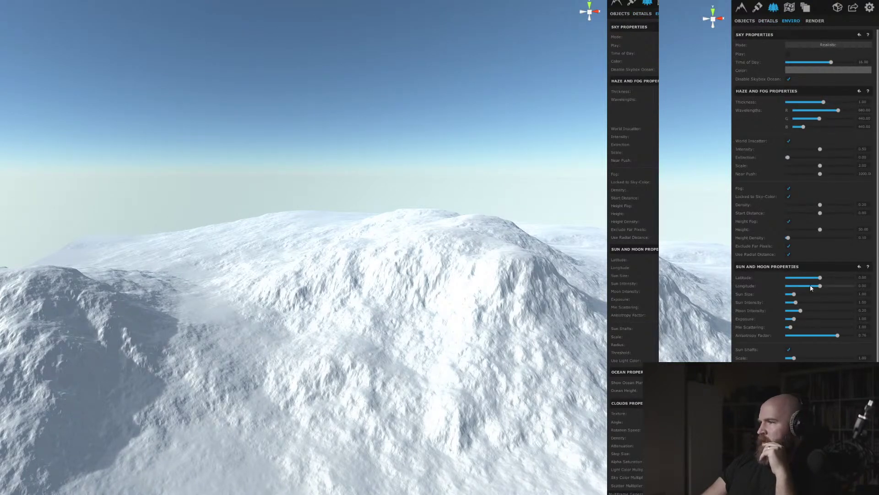
left_click_drag(796, 302, 796, 304)
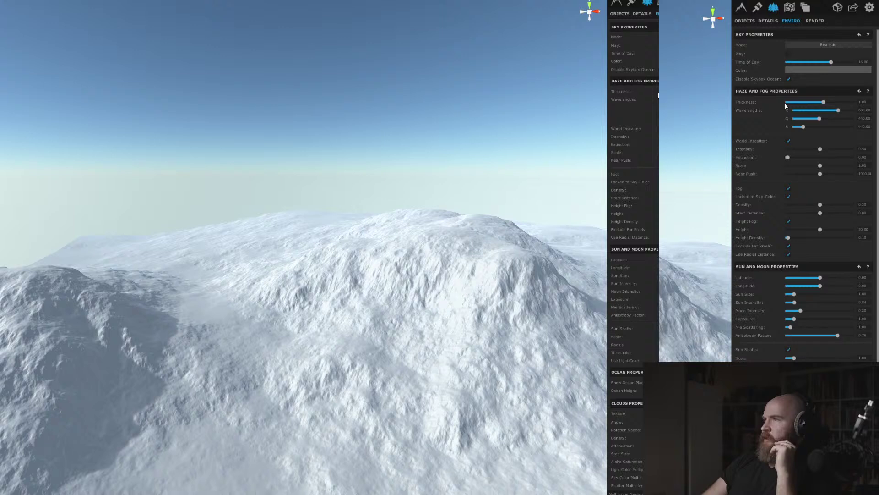
Return to the terrain filter layer and preview the Angled Erosion filter from the advanced erosion category on the mountain
left_click(761, 9)
left_click(740, 8)
left_click(769, 21)
left_click(748, 45)
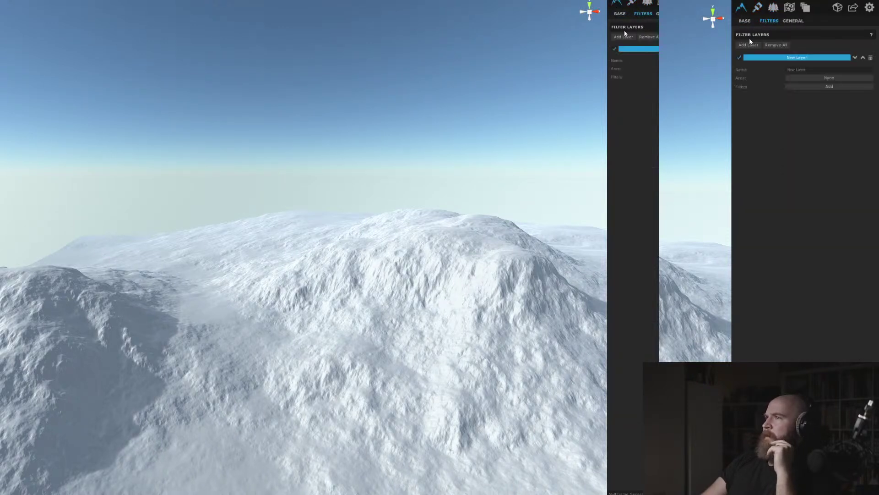
left_click(833, 89)
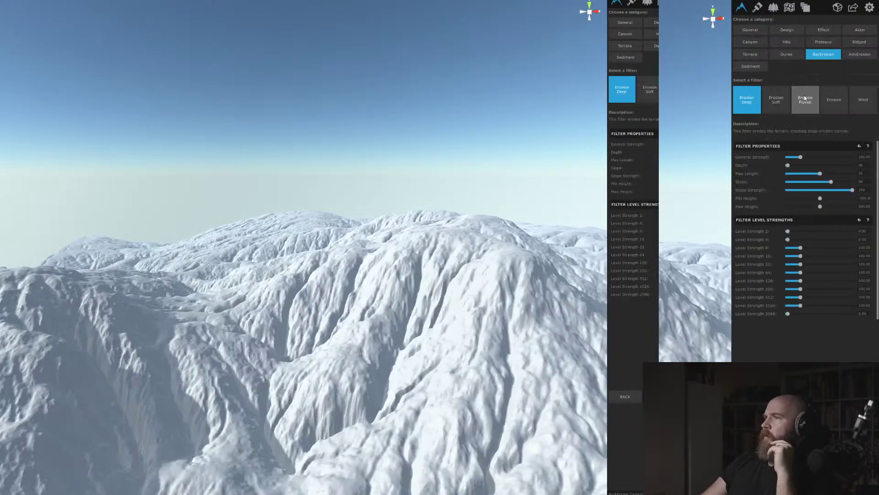
left_click(860, 54)
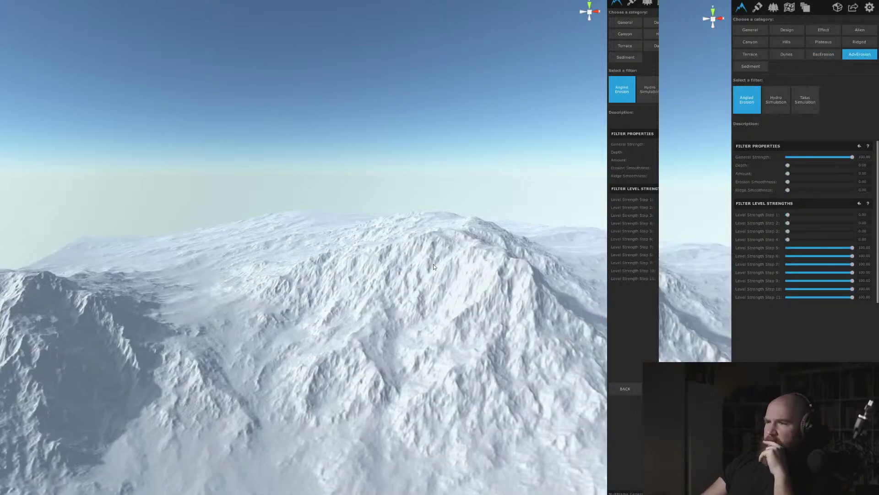
left_click_drag(434, 264, 274, 286)
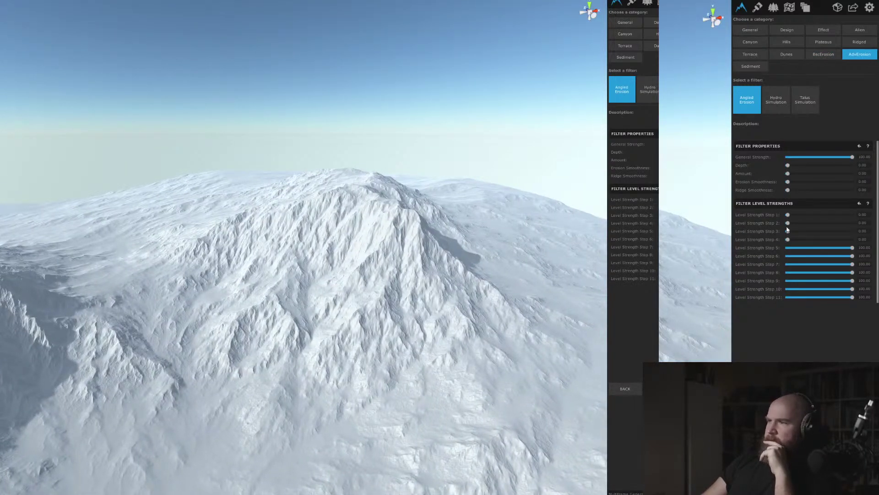
Raise the Angled Erosion depth to about 0.7, amount to about 0.4 and erosion smoothness to about 0.15, and add the filter
left_click_drag(788, 164, 797, 182)
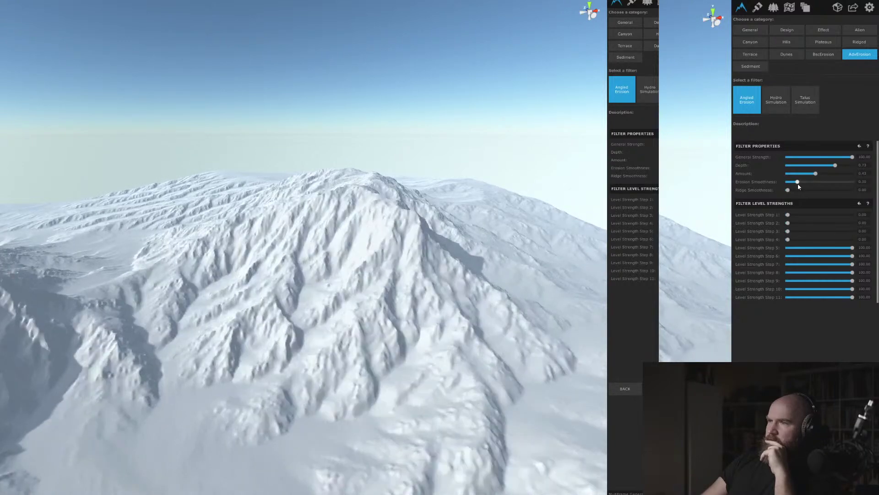
left_click_drag(420, 253, 298, 278)
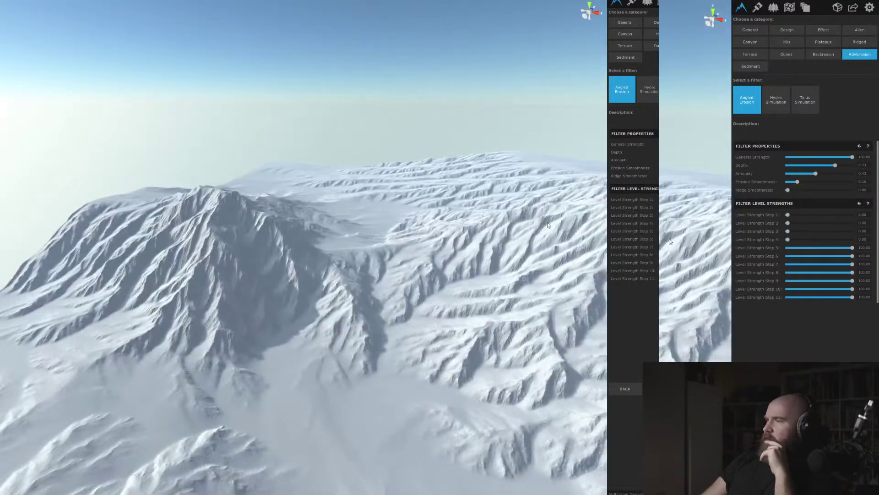
left_click_drag(548, 225, 256, 370)
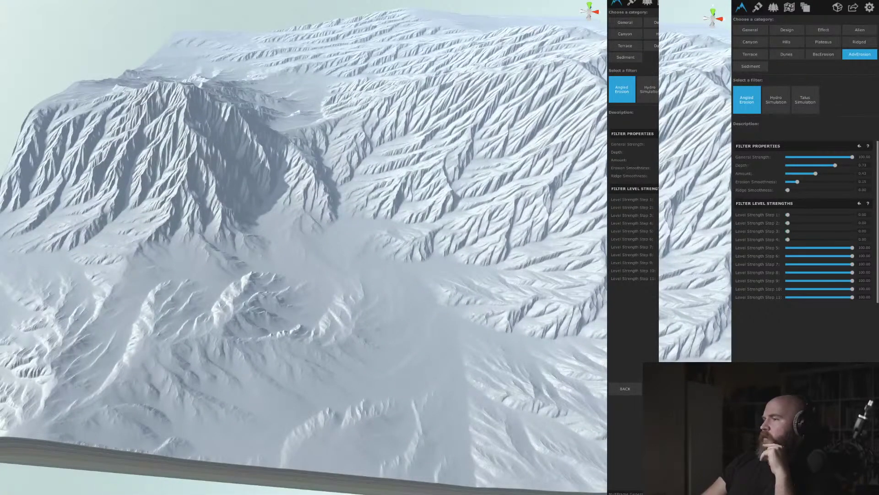
left_click(859, 412)
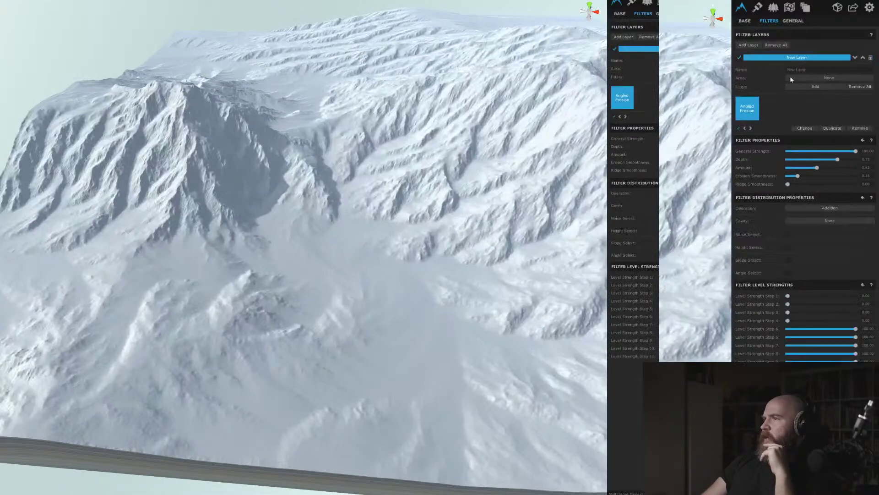
Try the Sediment filter with general strength about 28, length about 49 and a lower quality
left_click(819, 88)
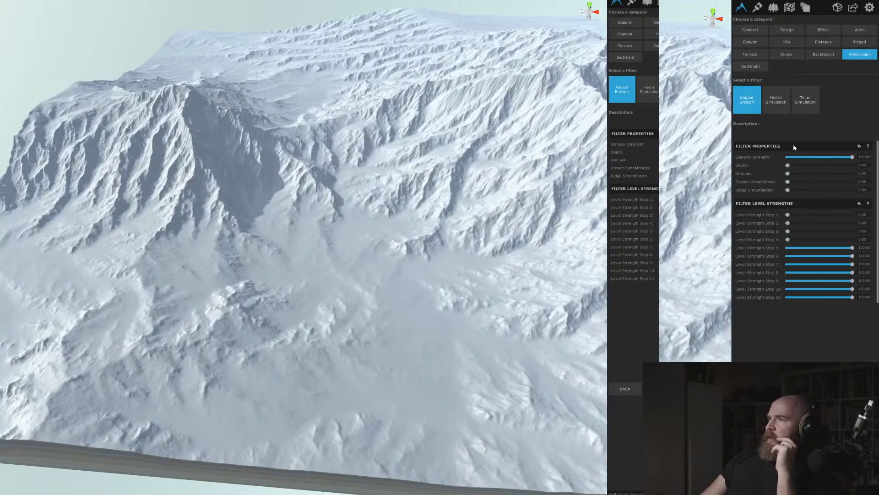
left_click(626, 57)
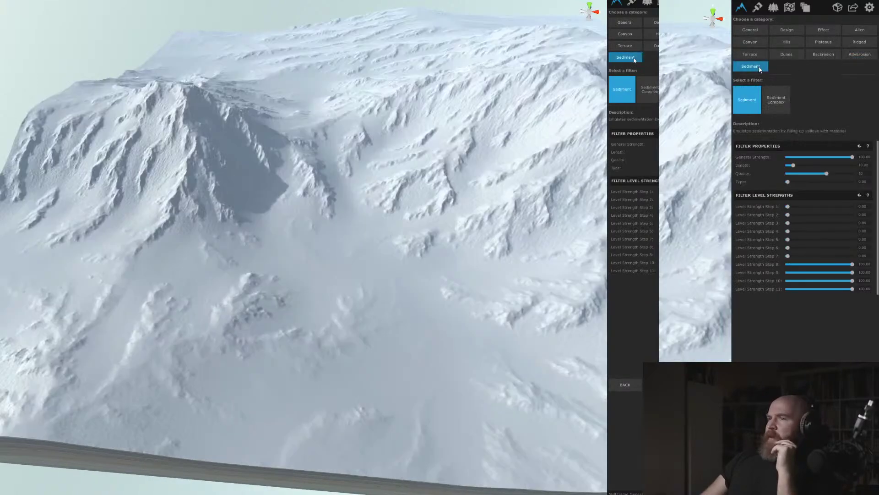
mouse_move(406, 179)
right_mouse_down()
mouse_move(413, 183)
mouse_move(413, 169)
right_mouse_up()
scroll(413, 168, "up", 3)
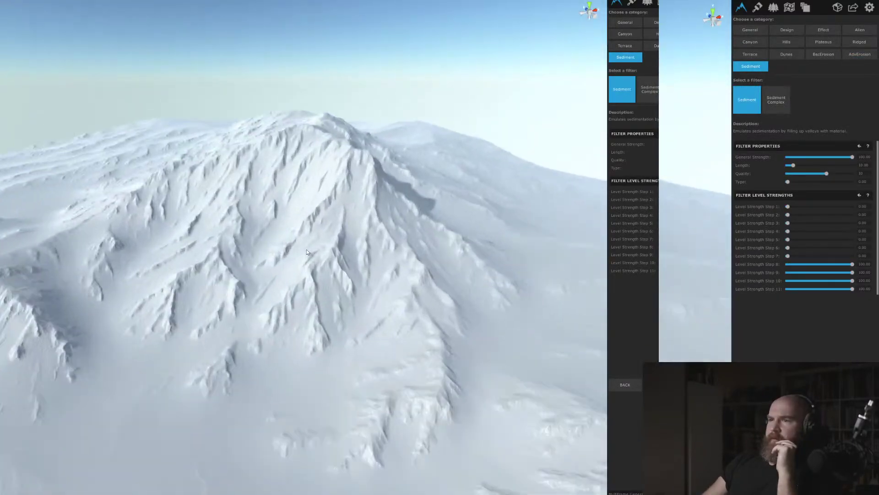
left_click(805, 158)
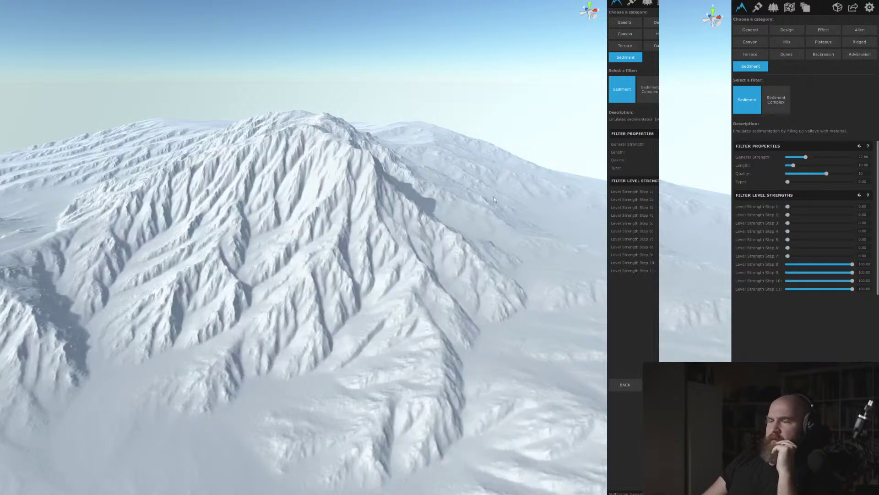
left_click(819, 166)
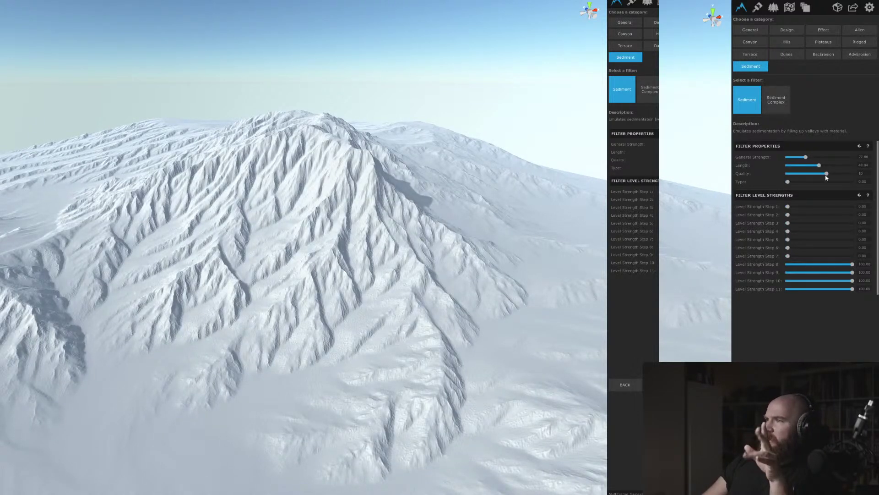
left_click_drag(817, 174, 805, 174)
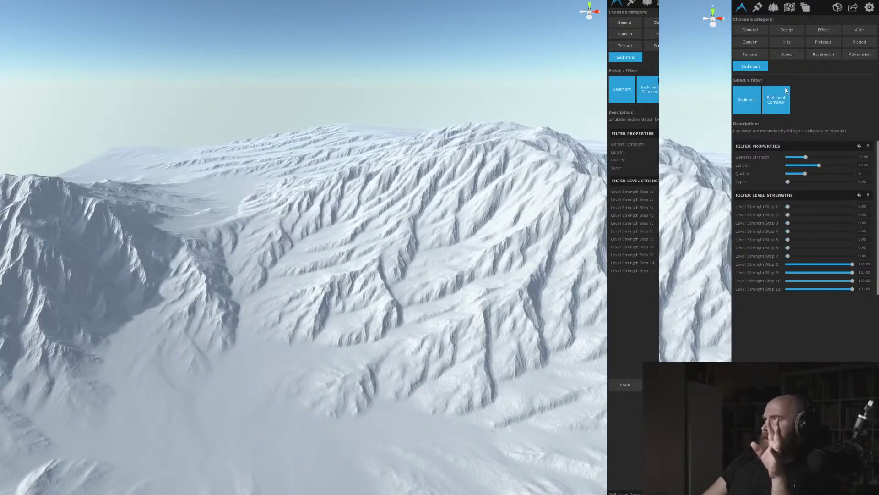
Try the Sediment Complex filter with a length of about 25 and view the mountain's slopes
left_click(776, 99)
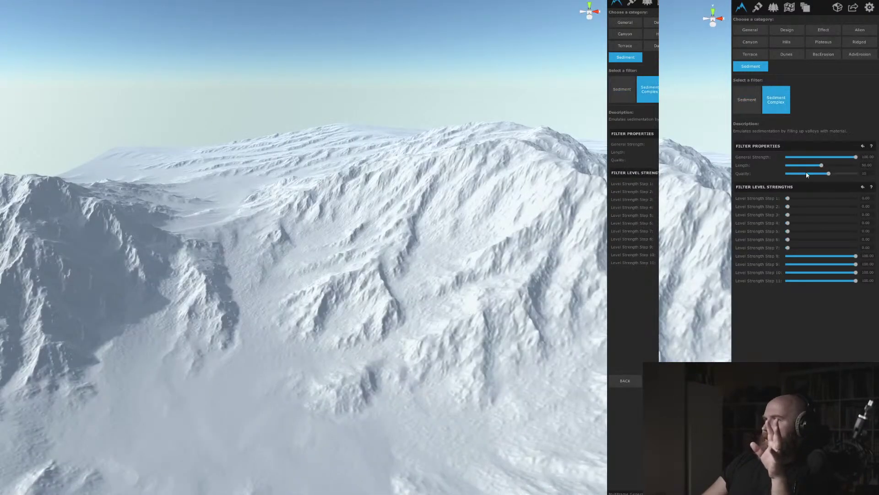
left_click(804, 165)
right_click_drag(312, 265, 402, 251)
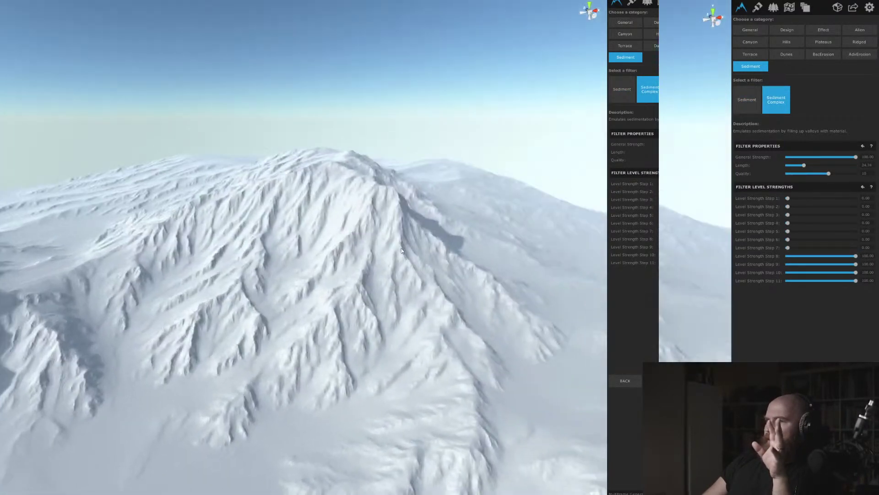
Preview the Curve design filter, and the Terrace Eroded, Terrace, Minecraft and Terrace Smooth filters on the mountain
left_click(789, 31)
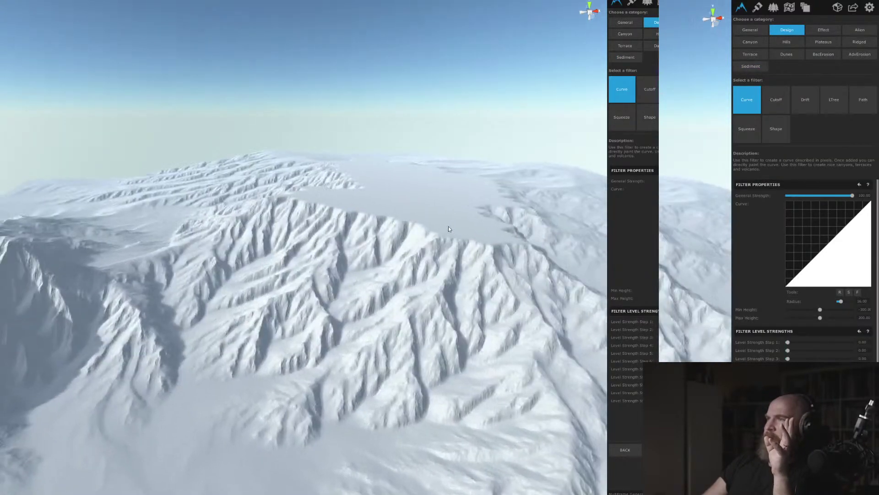
left_click(753, 54)
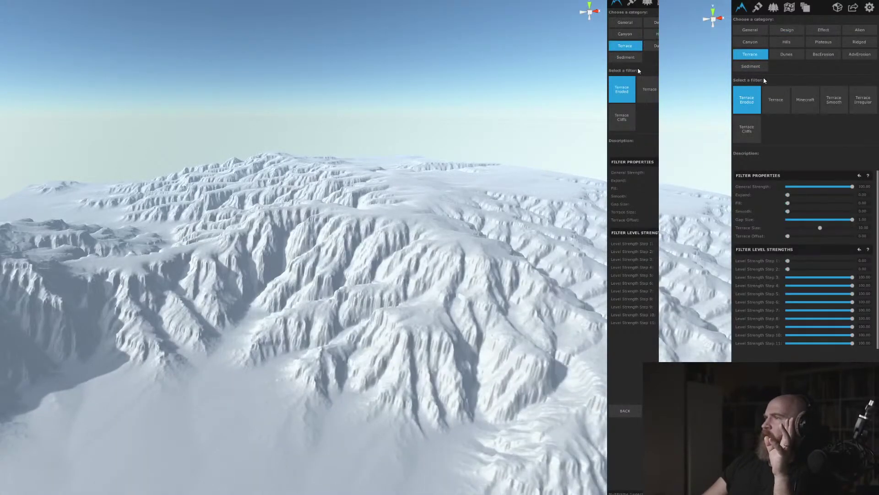
left_click(777, 99)
left_click(805, 99)
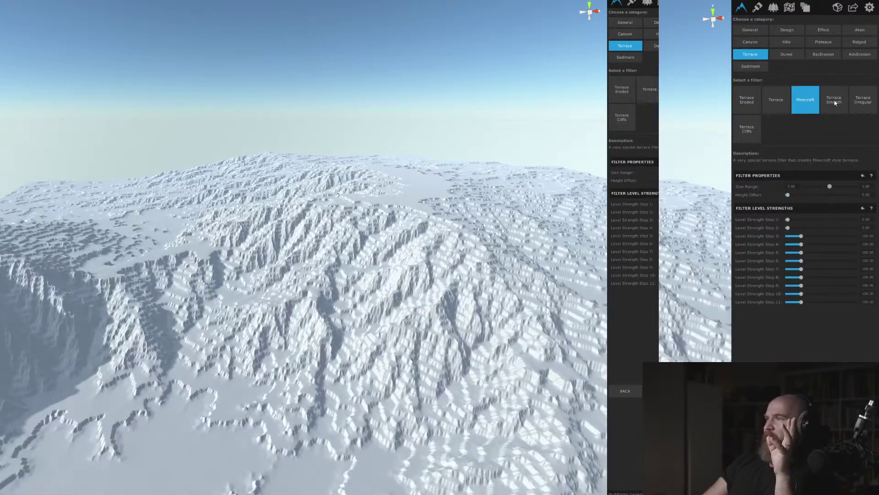
left_click(834, 99)
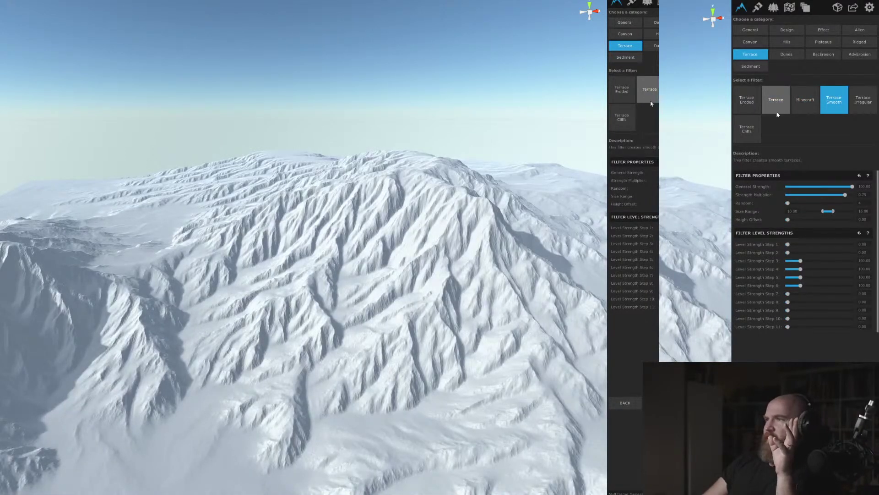
left_click(772, 101)
Preview the Terrace Cliffs filter across the valley and mountains, and add it to the filter layer
left_click(751, 134)
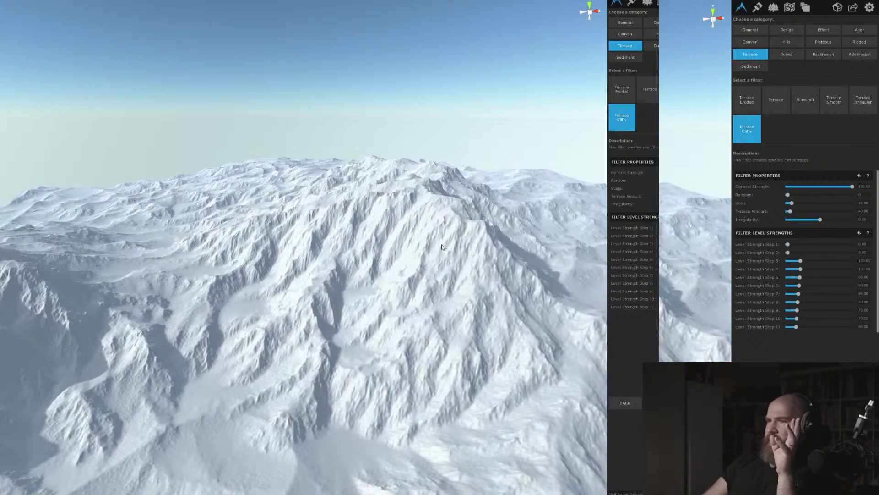
right_click_drag(338, 267, 337, 201)
right_click_drag(233, 419, 269, 315)
key("w")
key("s")
key("w")
key("s")
right_click_drag(290, 347, 233, 375)
key("w")
key("w")
key("s")
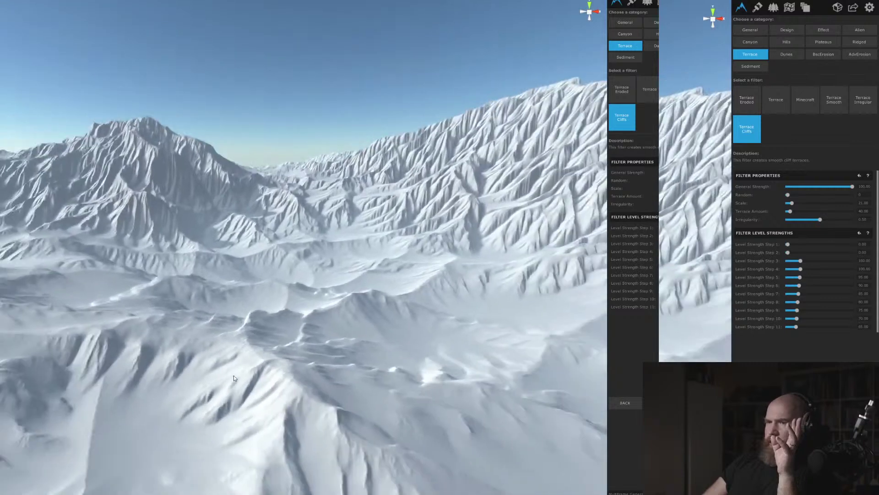
right_click_drag(259, 341, 317, 306)
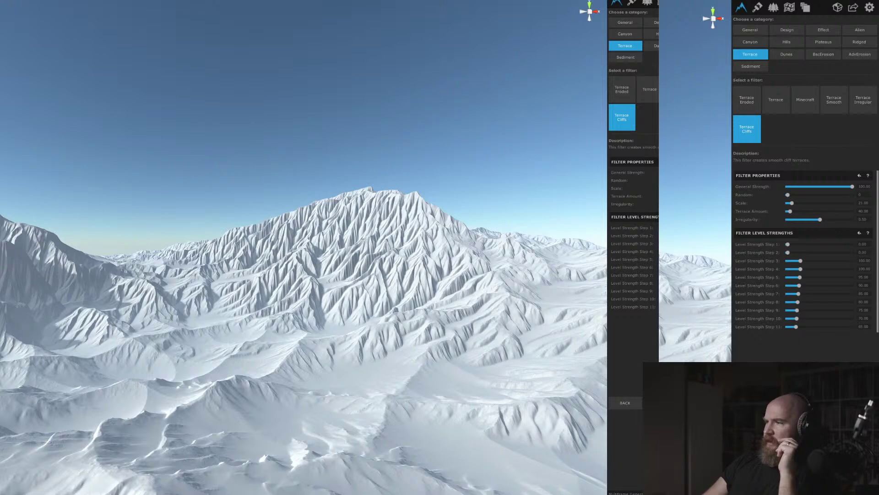
left_click(860, 427)
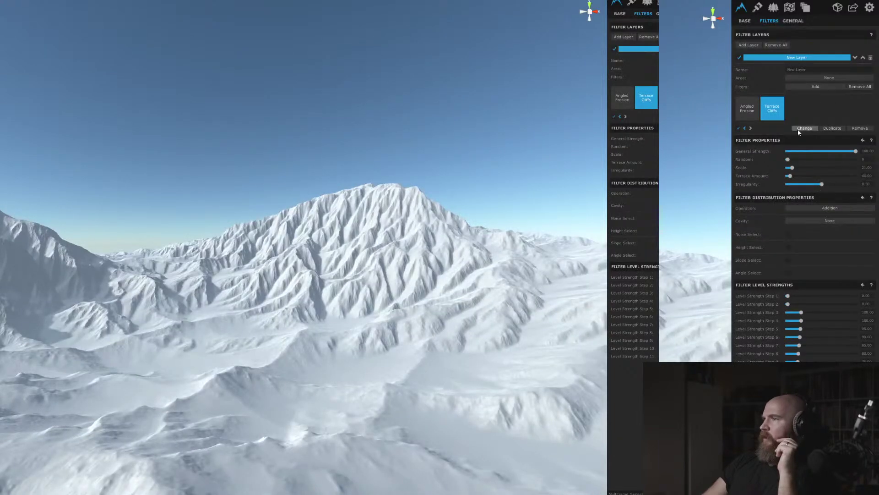
Add a Terrace Eroded filter to the layer, trying several terrace sizes and lowering its general strength to about 48
left_click(816, 87)
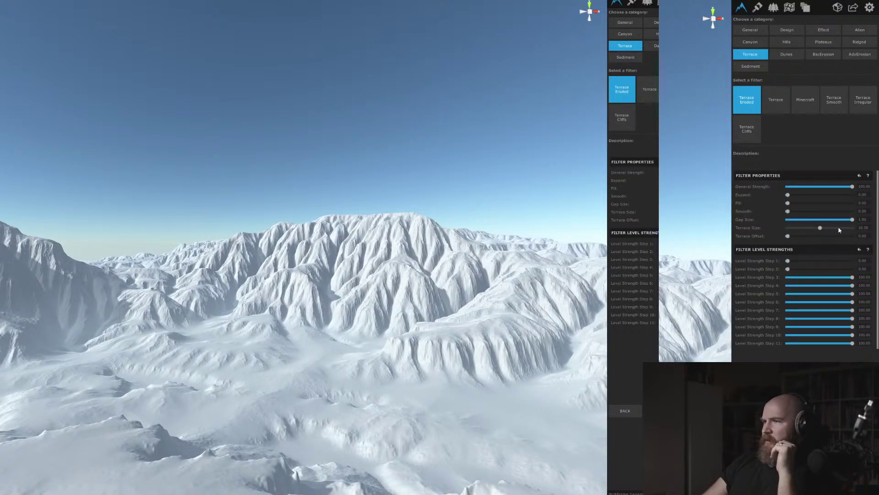
left_click_drag(821, 228, 839, 228)
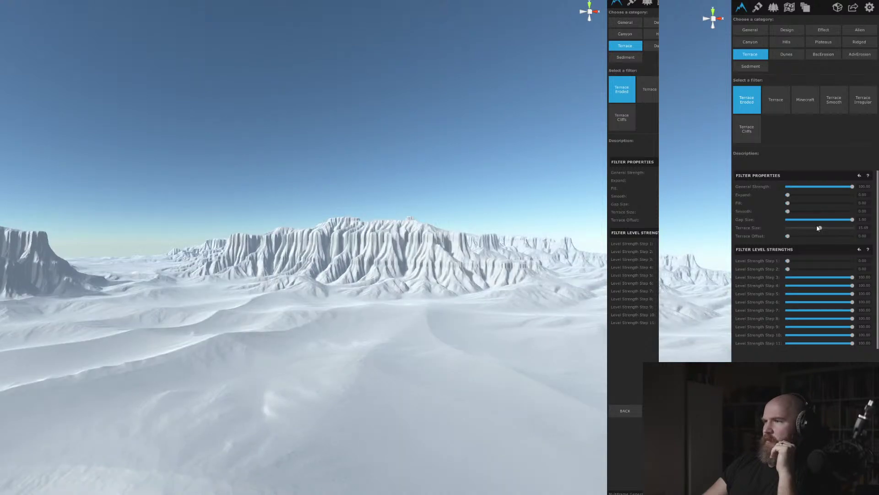
left_click_drag(818, 227, 802, 228)
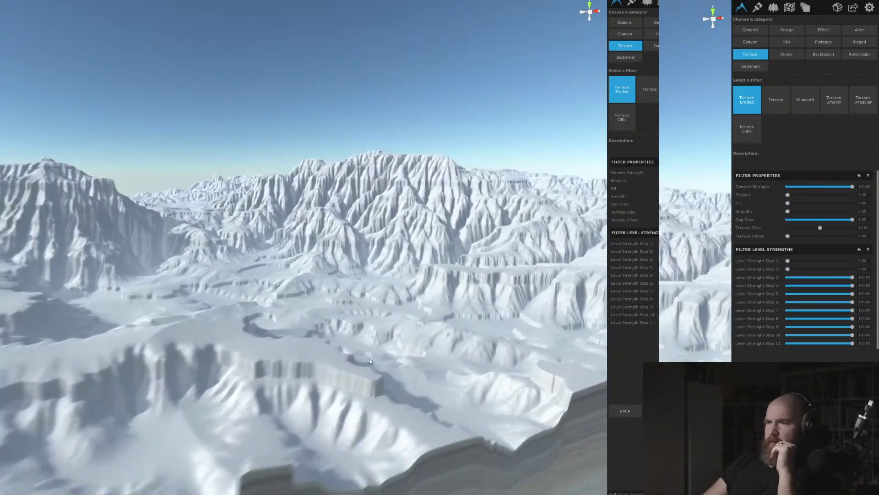
scroll(370, 358, "up", 4)
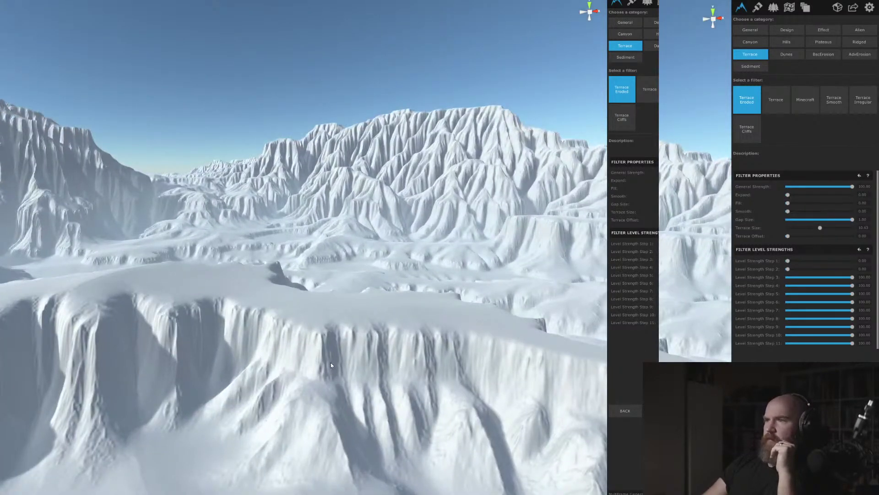
left_click_drag(852, 187, 818, 187)
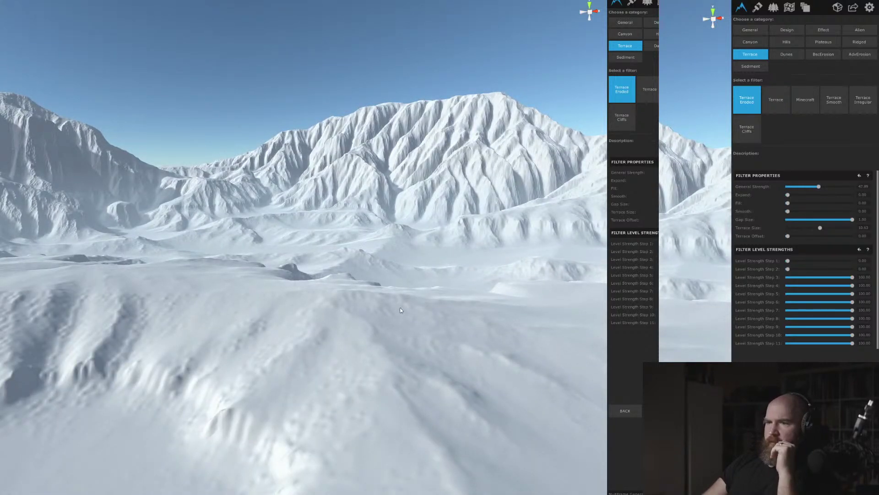
right_click_drag(401, 310, 382, 313)
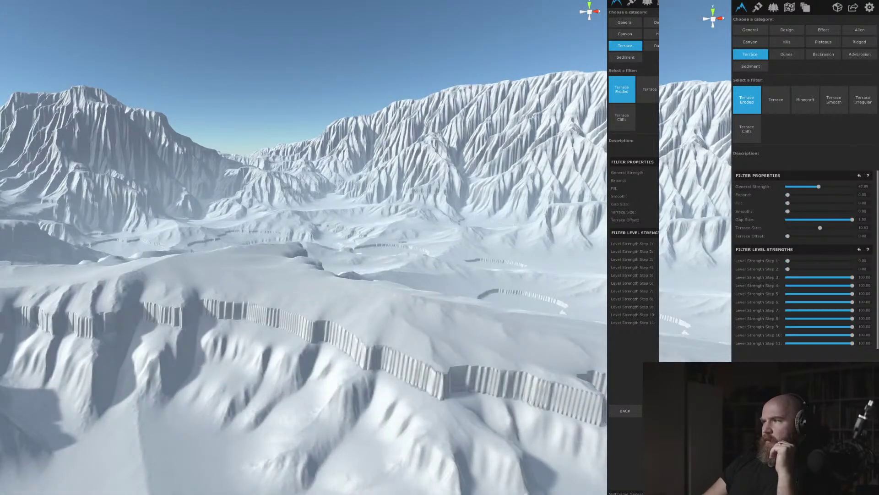
left_click(625, 411)
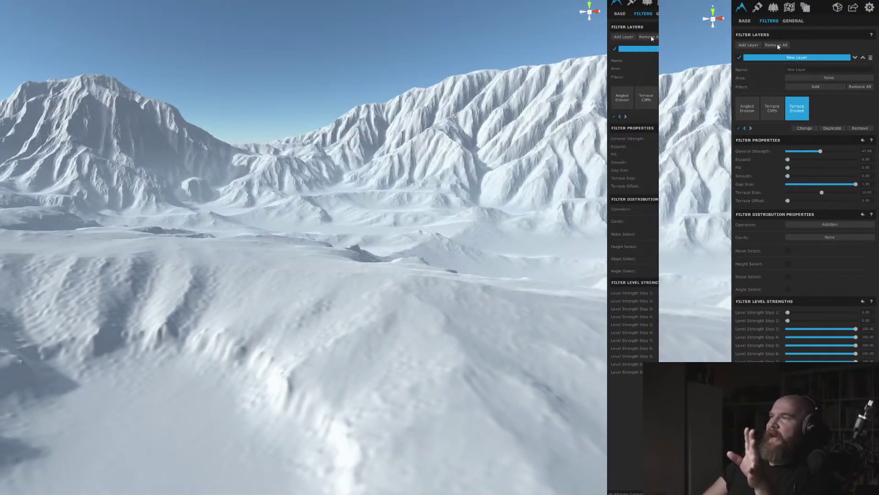
Open the base generator properties, view the terraced ridge and check the available precision options
left_click(744, 21)
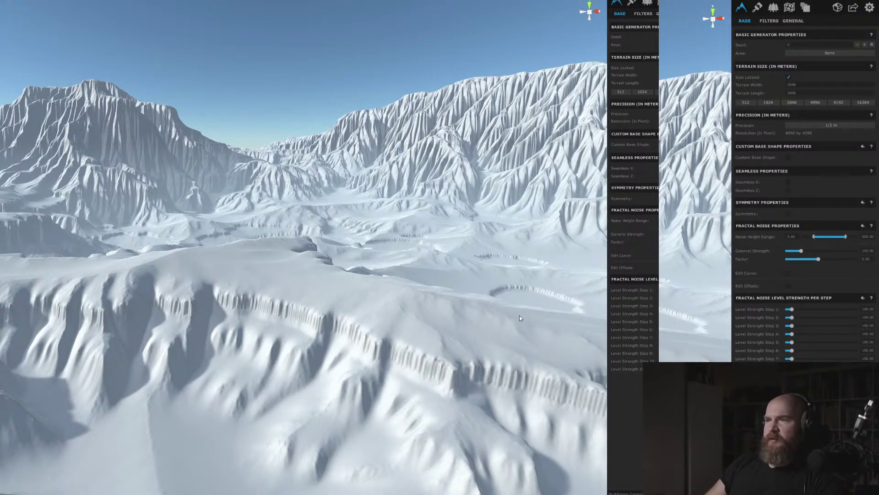
mouse_move(400, 281)
right_mouse_down()
mouse_move(388, 282)
mouse_move(417, 277)
right_mouse_up()
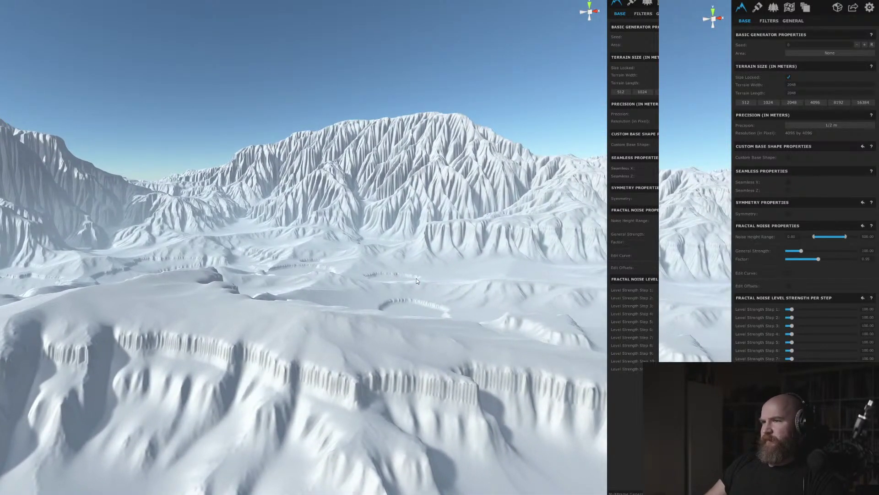
right_click_drag(350, 335, 328, 330)
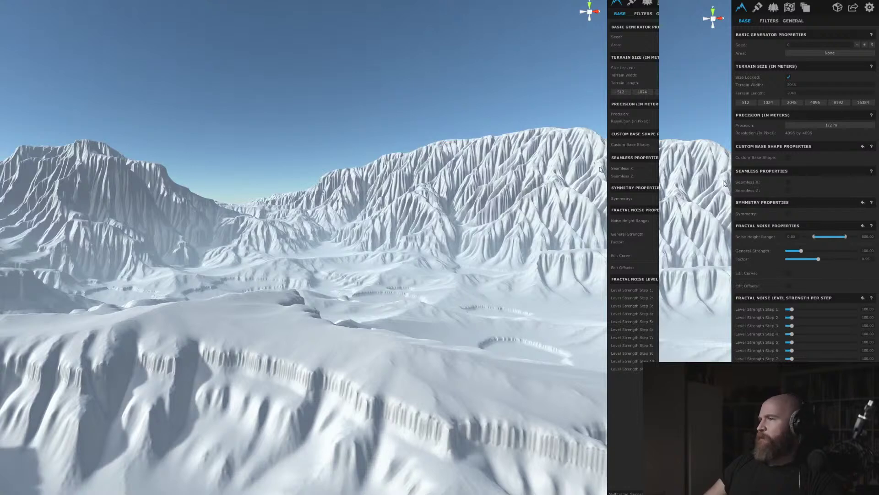
left_click(835, 126)
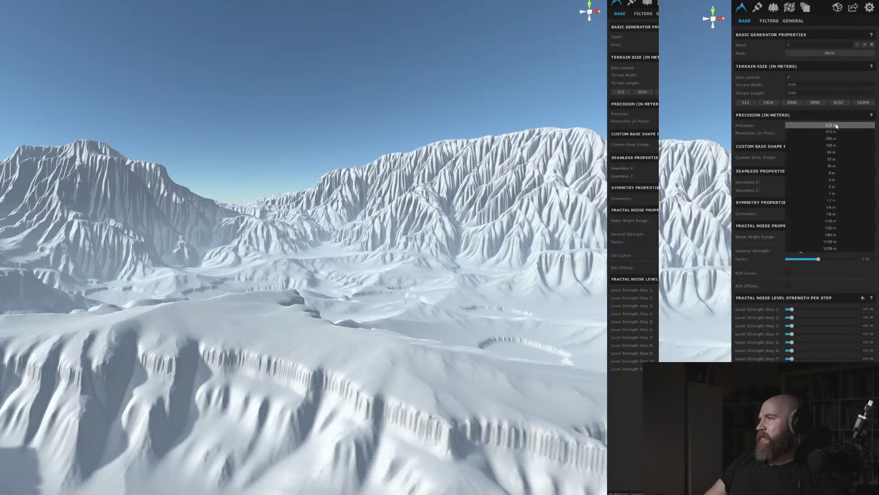
left_click(836, 125)
Reduce the terrain size to 512 m and view the smaller terrain up close
scroll(247, 219, "down", 5)
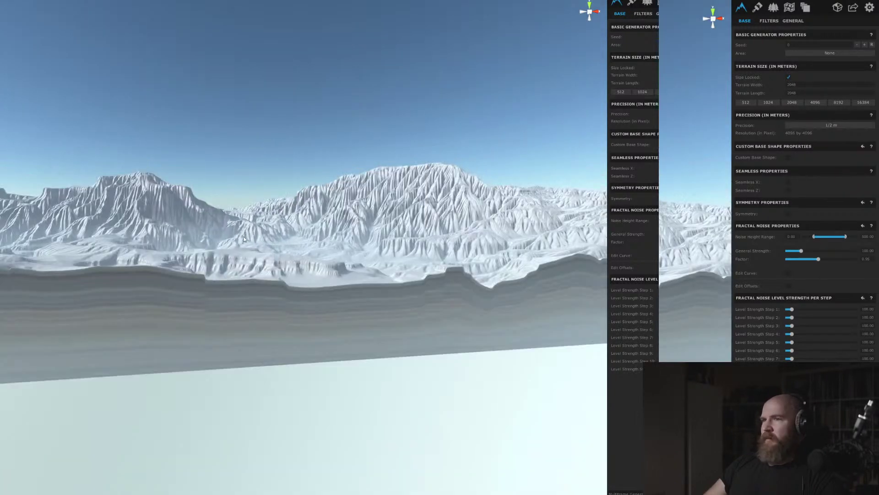
right_click_drag(247, 220, 242, 295)
scroll(230, 204, "down", 4)
middle_click_drag(230, 204, 269, 272)
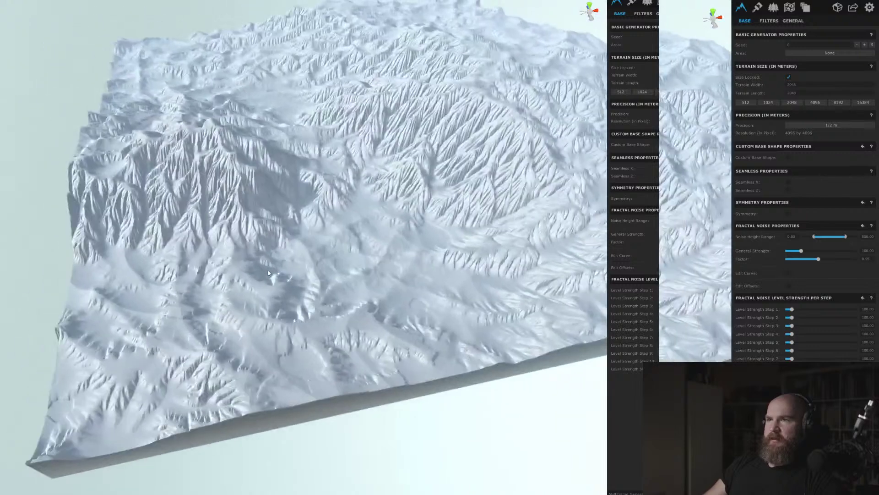
right_click_drag(269, 272, 364, 233)
left_click(747, 103)
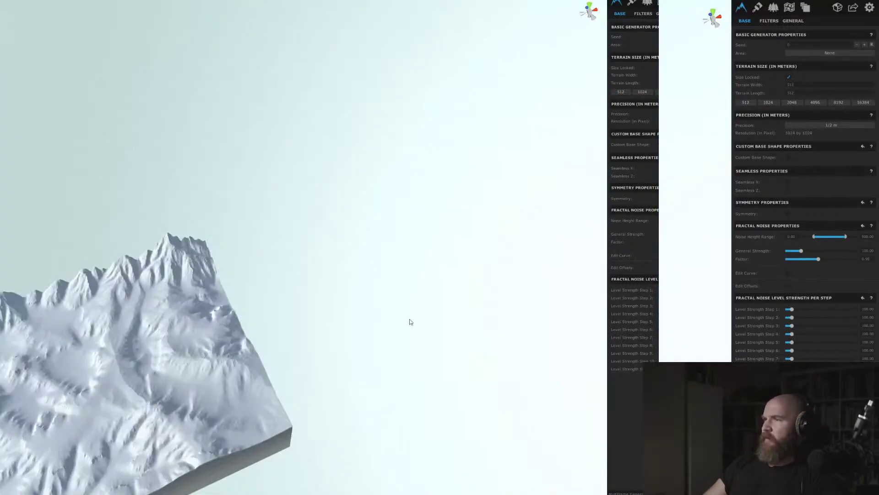
right_click_drag(265, 362, 210, 377)
scroll(210, 377, "up", 10)
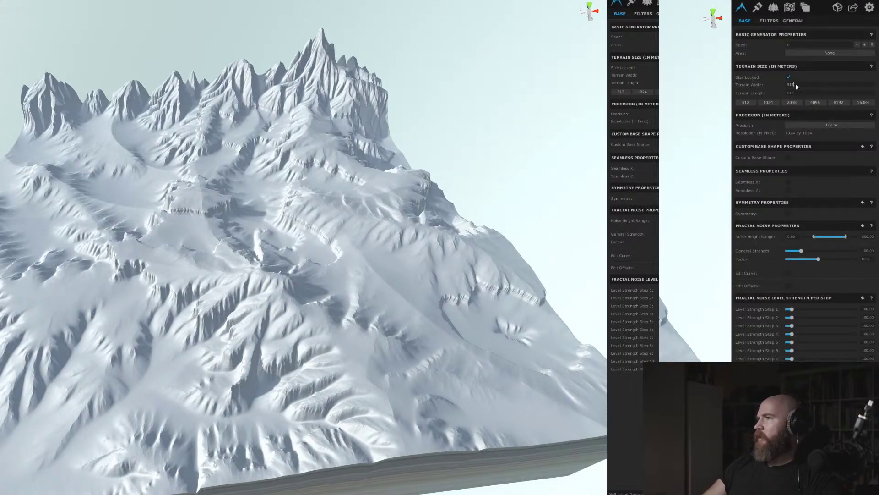
Set the locked terrain width and length to 128 m and centre the small terrain block in the view
double_click(796, 85)
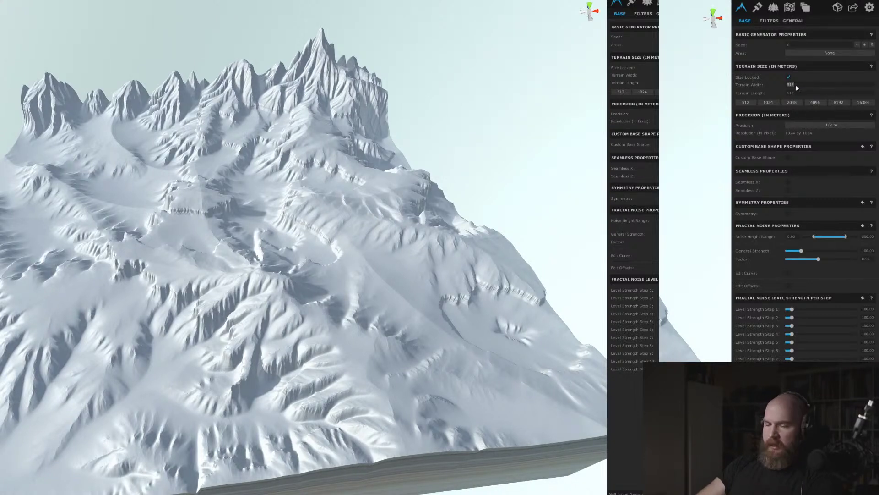
type("128")
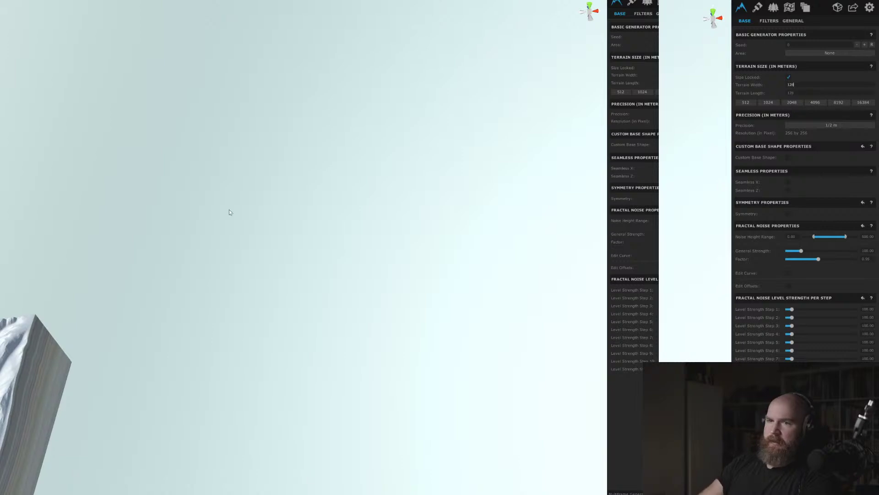
middle_click_drag(134, 302, 270, 259)
right_click_drag(270, 258, 275, 267)
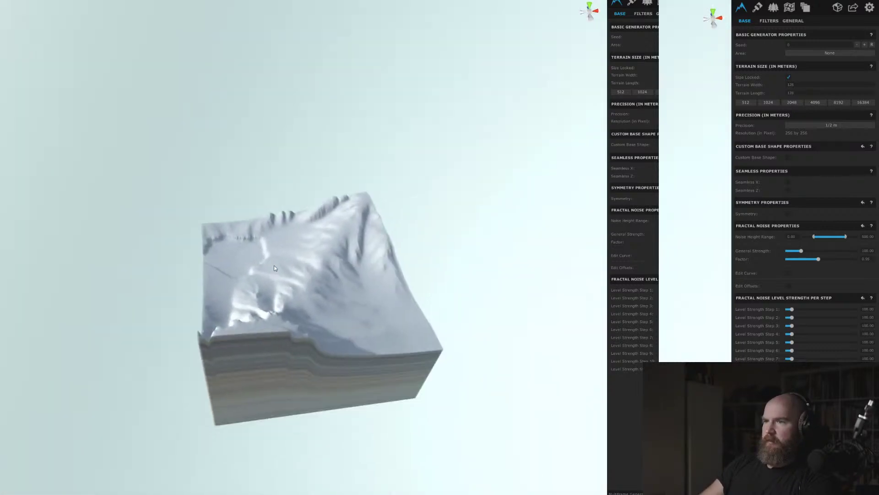
Examine the slopes, terrace edges and cliffs of the small terrain from close range and different angles
scroll(293, 303, "up", 5)
scroll(295, 305, "up", 3)
right_click_drag(221, 310, 277, 292)
middle_click_drag(277, 292, 189, 350)
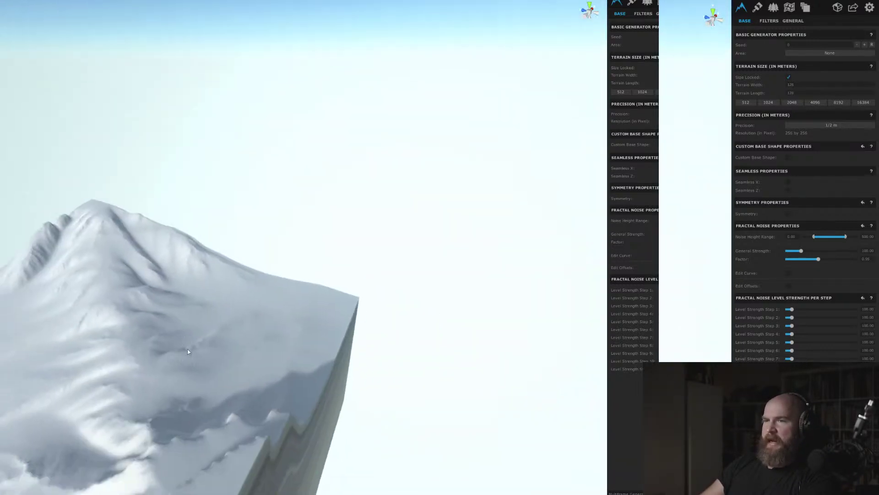
right_click_drag(189, 350, 136, 364)
middle_click_drag(135, 365, 185, 334)
scroll(195, 333, "down", 4)
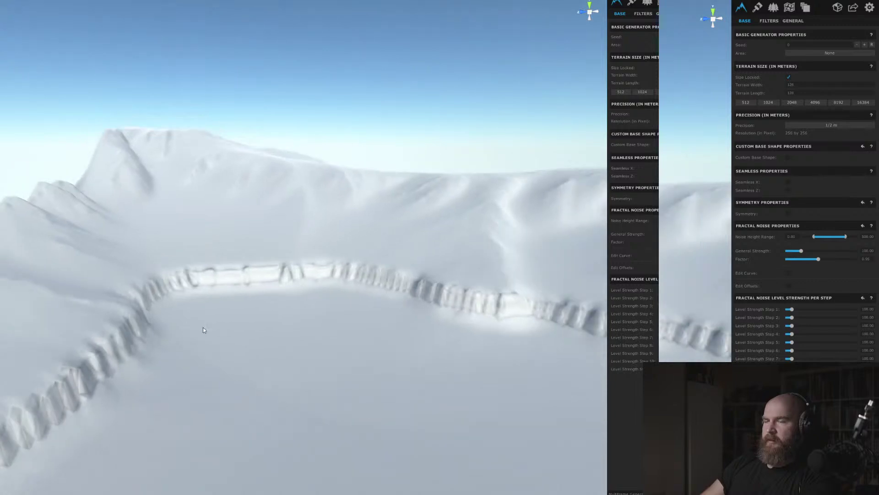
scroll(206, 327, "down", 3)
scroll(207, 329, "down", 3)
scroll(225, 326, "down", 3)
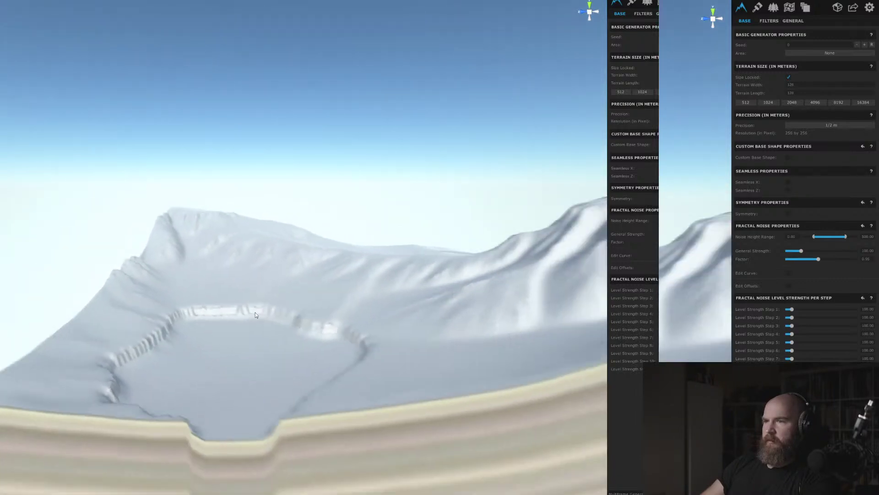
right_click_drag(225, 324, 238, 337)
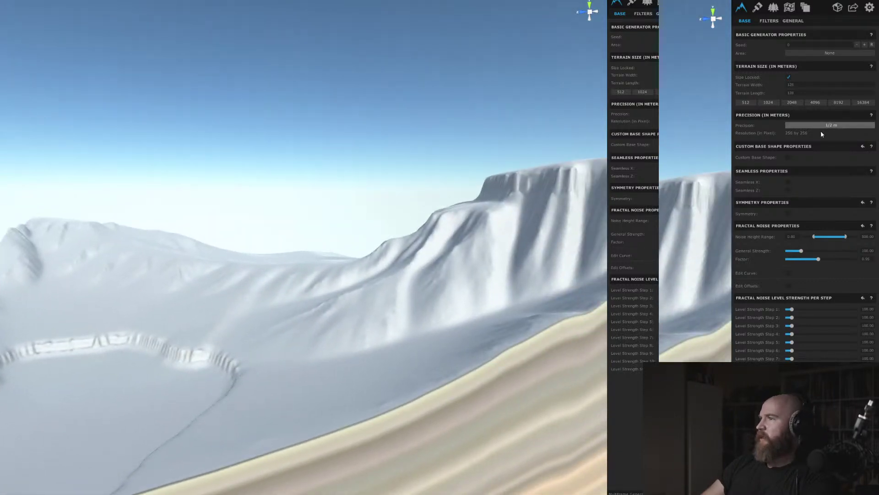
Try a terrain precision of 1/16 m on the terrace edges and refine it to 1/64 m
left_click(844, 127)
left_click(832, 222)
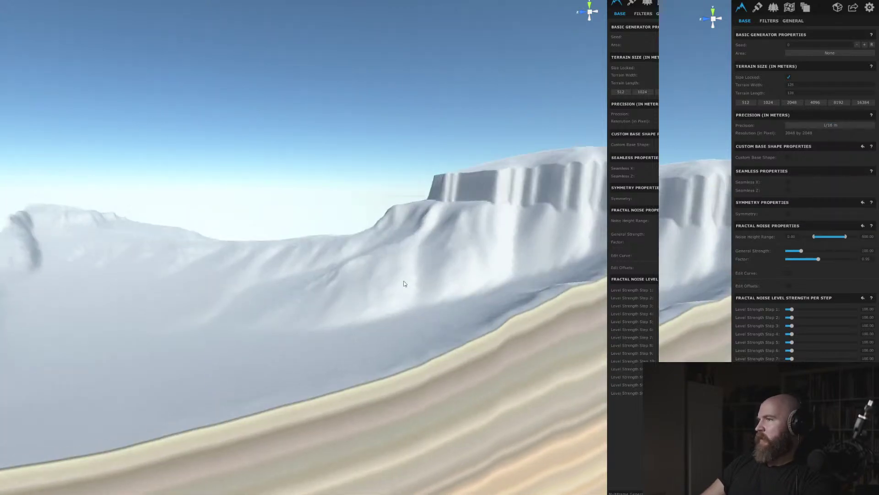
right_click_drag(233, 313, 372, 309)
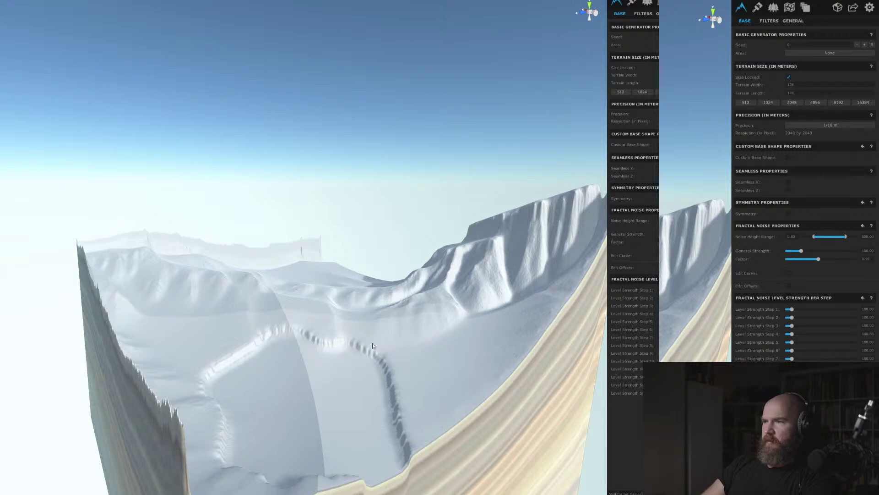
right_click_drag(373, 344, 363, 345)
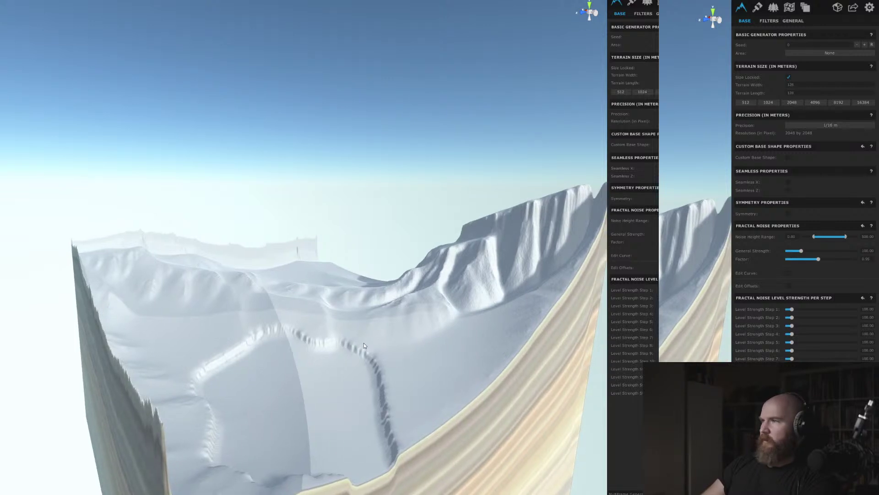
left_click(829, 125)
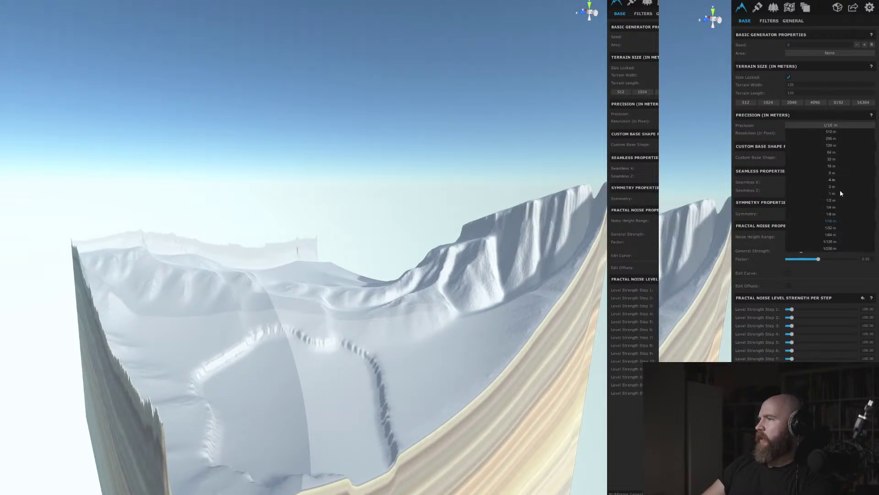
left_click(830, 235)
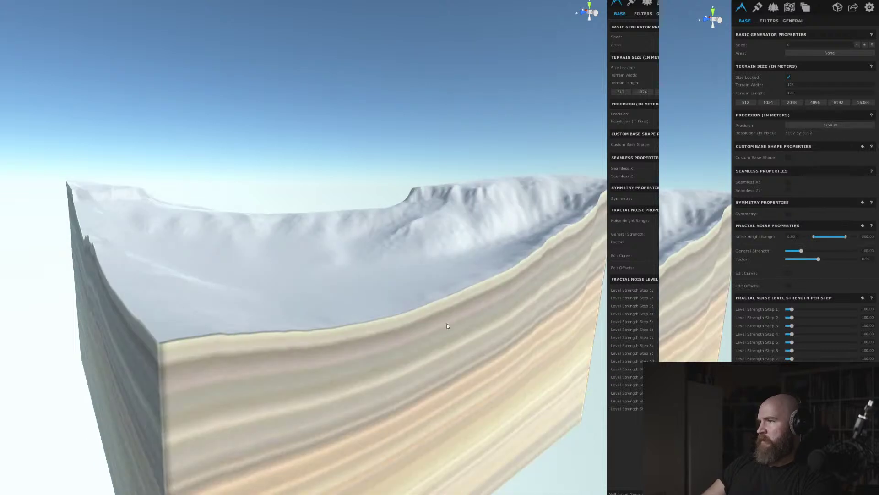
Examine the cliff walls and snow slopes of the small terrain at 1/64 m precision from several angles
scroll(352, 265, "up", 5)
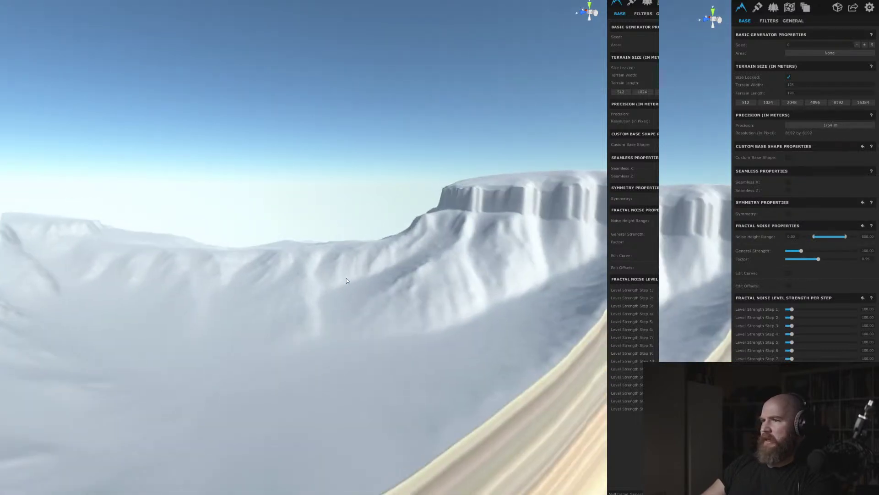
right_click_drag(346, 278, 363, 272)
middle_click_drag(363, 272, 347, 283)
middle_click_drag(309, 309, 395, 303)
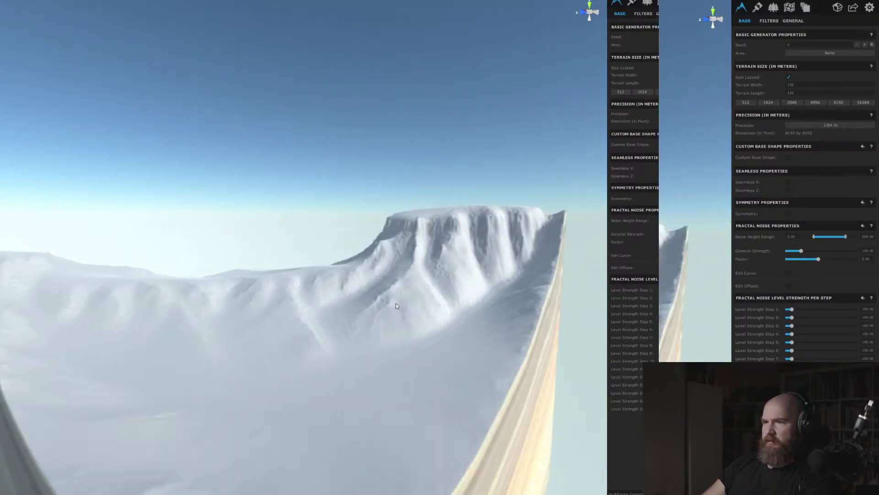
scroll(389, 316, "up", 2)
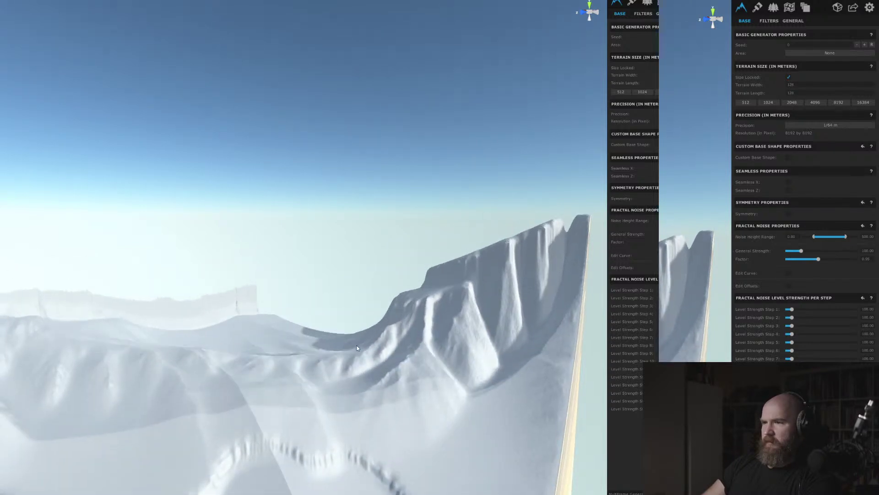
scroll(411, 366, "down", 3)
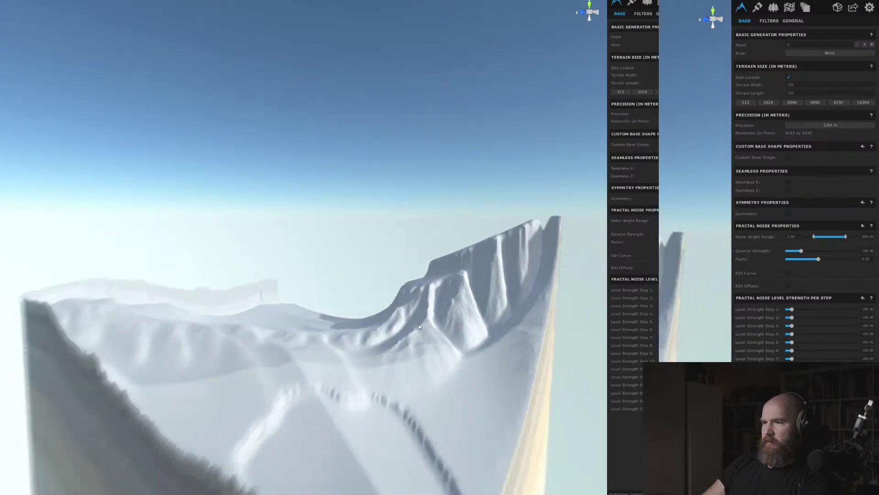
right_click_drag(418, 323, 242, 278)
Inspect the rippled terrace edge up close and compare it with the cliffs and slopes around it
scroll(308, 239, "up", 3)
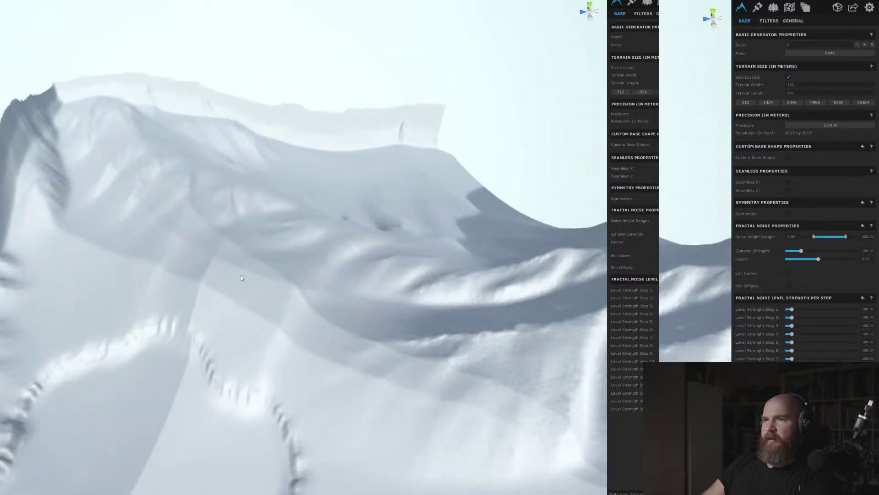
right_click_drag(353, 312, 244, 334)
scroll(245, 333, "up", 3)
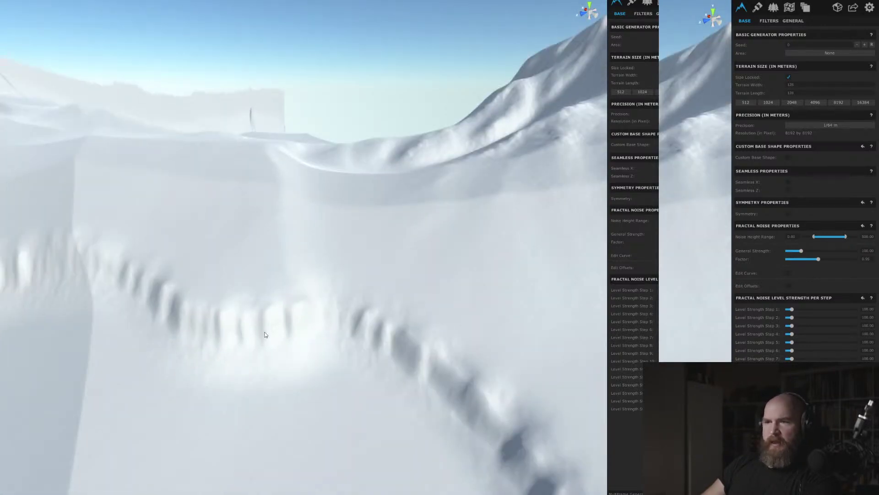
scroll(265, 331, "up", 2)
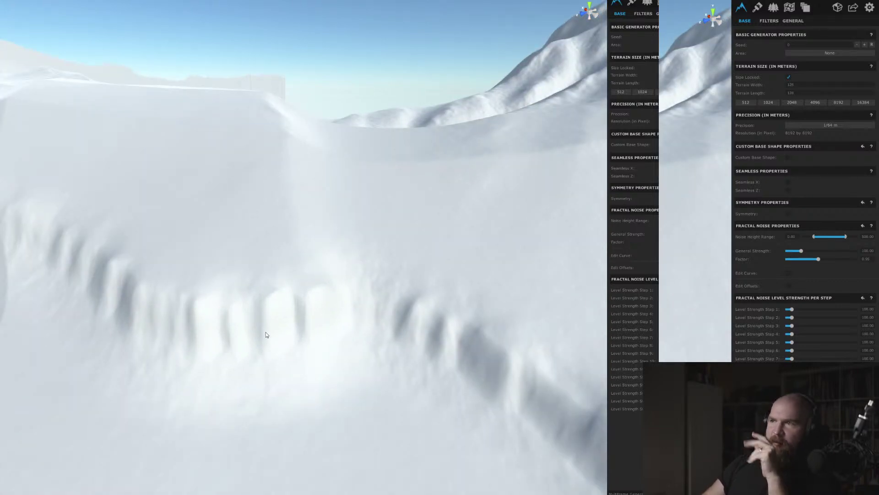
scroll(267, 331, "down", 5)
right_click_drag(276, 296, 290, 289)
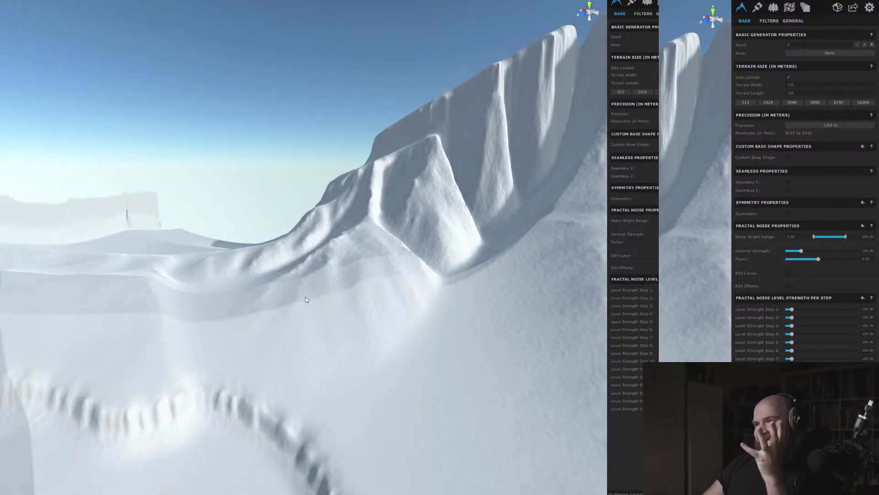
scroll(305, 293, "down", 5)
right_click_drag(300, 293, 224, 303)
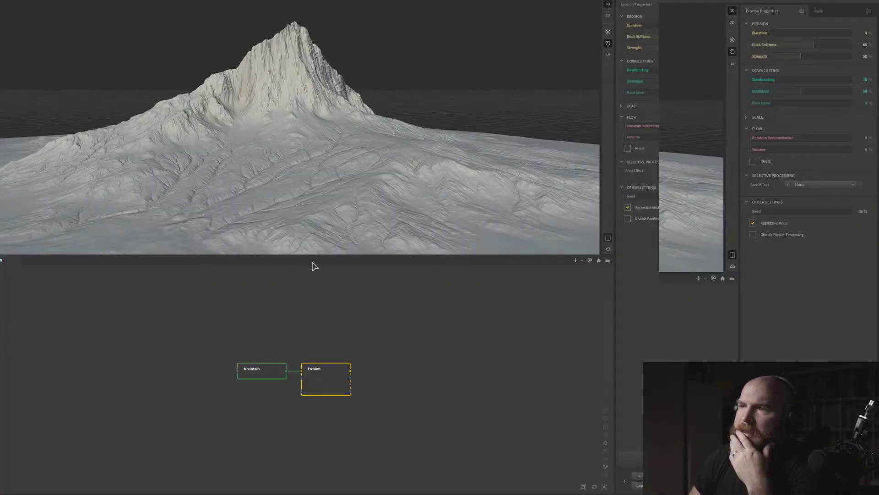
Switch to Gaea and examine the eroded foothills and gullies below the mountain peak at close and medium range
left_click_drag(229, 165, 208, 172)
scroll(208, 171, "up", 10)
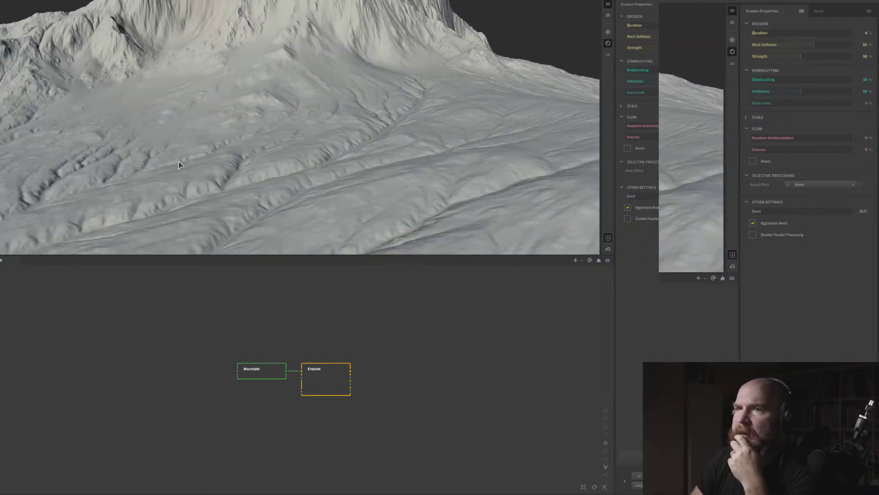
scroll(205, 186, "down", 8)
left_click_drag(233, 172, 226, 172)
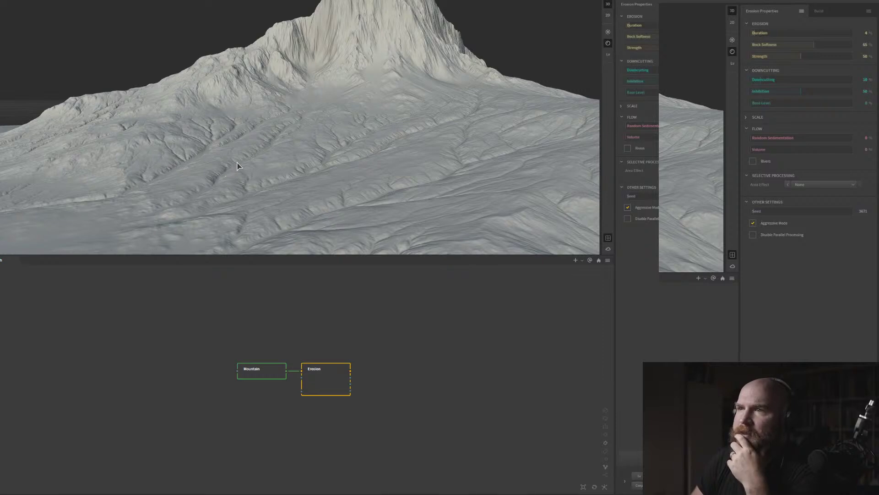
scroll(248, 163, "down", 8)
mouse_move(263, 158)
left_mouse_down()
mouse_move(223, 167)
mouse_move(113, 161)
mouse_move(184, 177)
mouse_move(109, 152)
mouse_move(275, 131)
left_mouse_up()
scroll(224, 167, "up", 5)
scroll(224, 167, "down", 5)
scroll(275, 131, "up", 5)
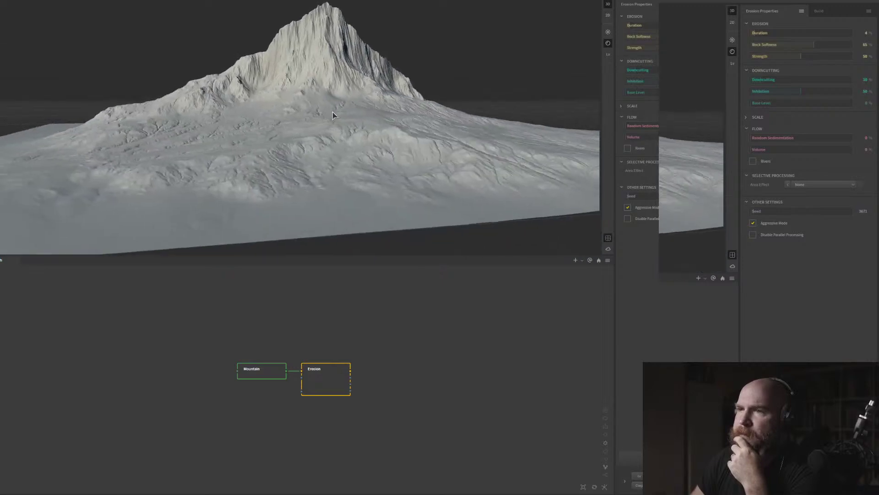
Compare the erosion detail on the mountain's lower slopes between a close view and a full view of the peak
scroll(350, 109, "down", 4)
mouse_move(333, 112)
left_mouse_down()
mouse_move(350, 109)
mouse_move(325, 116)
left_mouse_up()
scroll(325, 117, "up", 5)
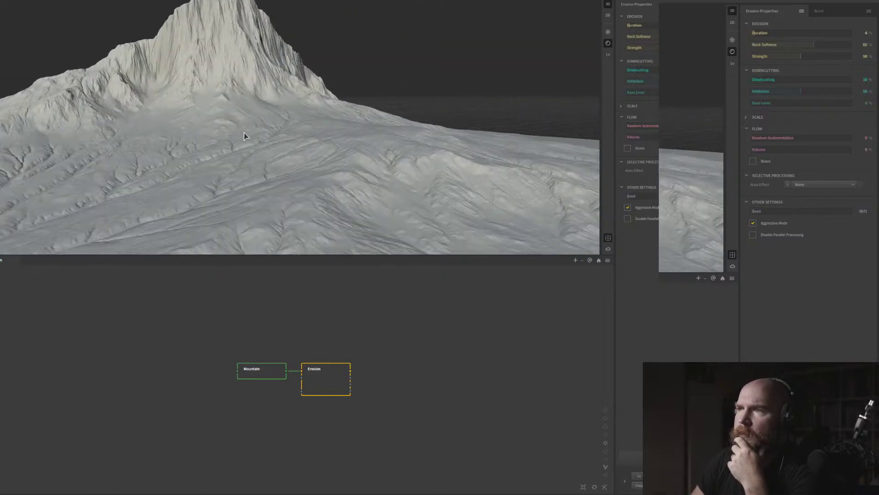
scroll(244, 132, "up", 2)
left_click_drag(228, 136, 216, 126)
scroll(219, 122, "down", 5)
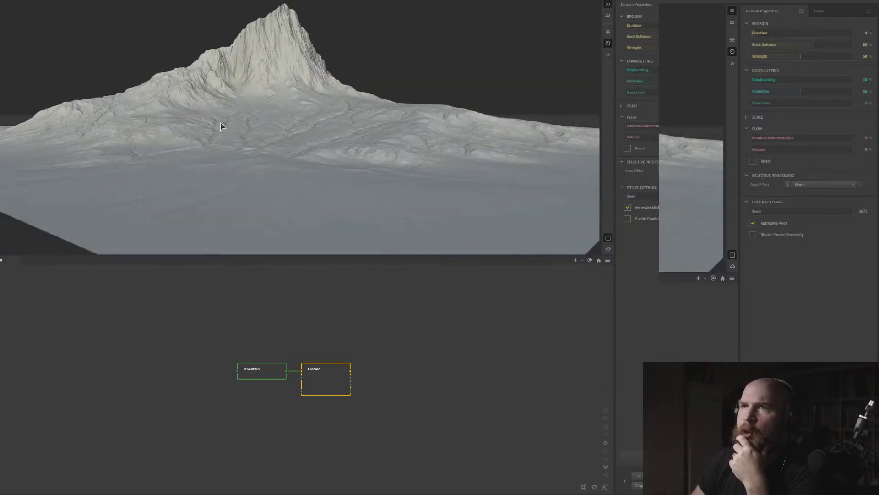
scroll(225, 124, "up", 3)
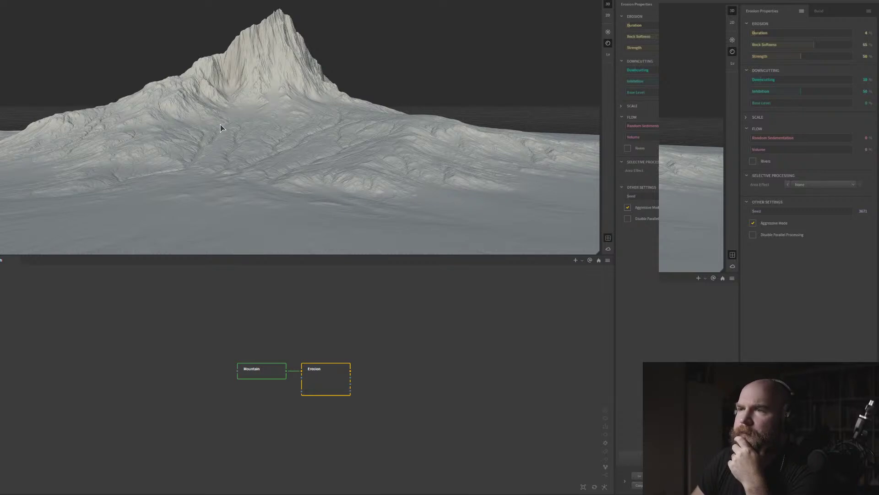
left_click_drag(221, 125, 218, 129)
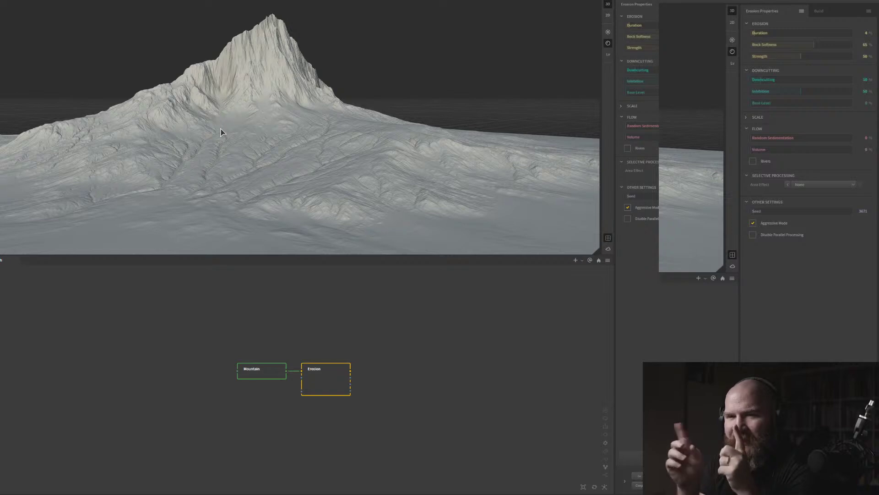
Show the build settings, enlarge the Mountain and Erosion nodes, and examine the eroded mountain from several sides
left_click(819, 11)
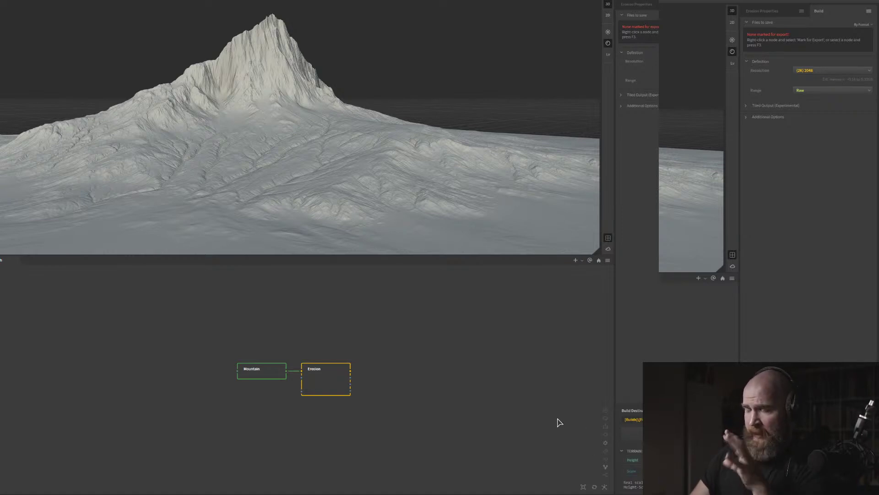
scroll(306, 366, "up", 5)
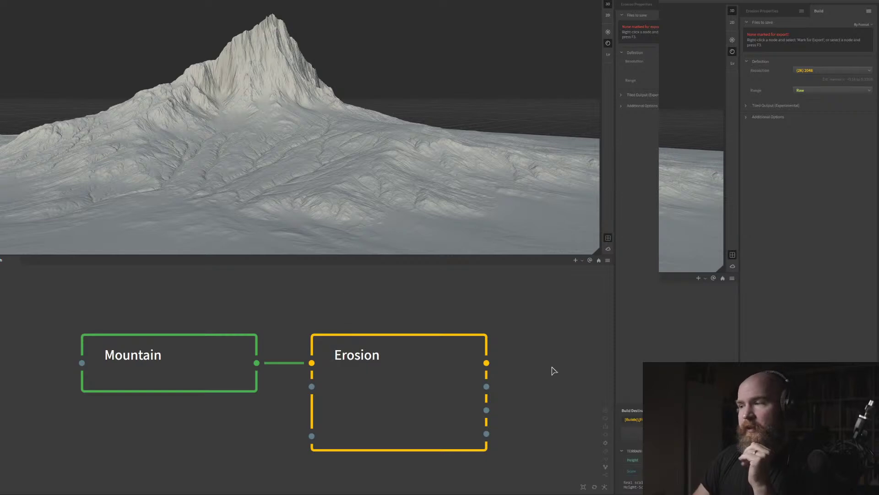
mouse_move(208, 175)
left_mouse_down()
mouse_move(231, 170)
mouse_move(220, 186)
left_mouse_up()
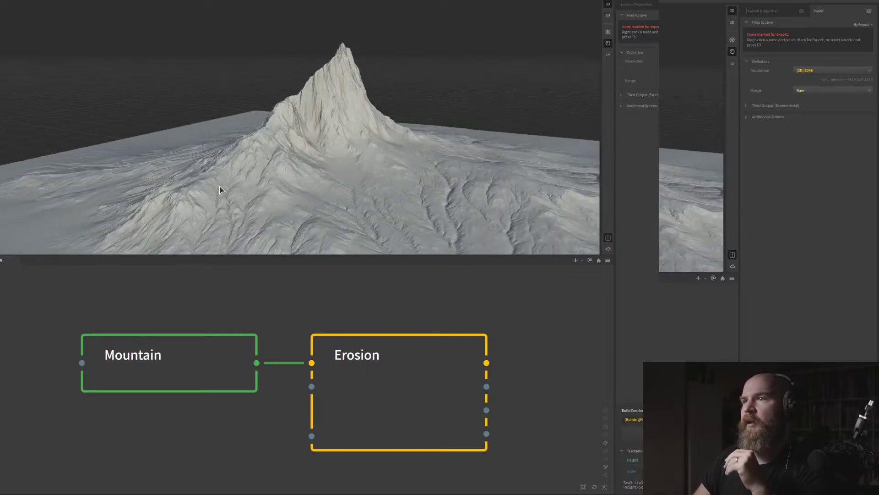
scroll(219, 185, "down", 3)
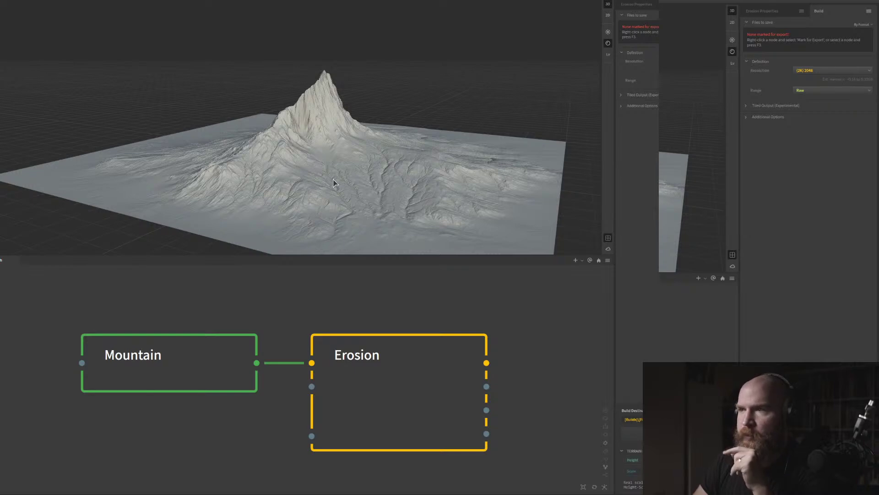
left_click_drag(302, 187, 199, 208)
scroll(198, 208, "up", 5)
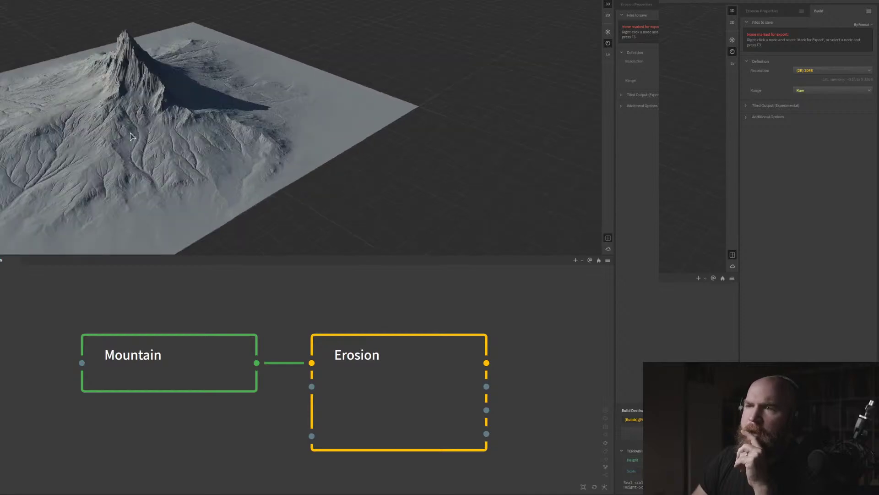
left_click_drag(132, 137, 166, 132)
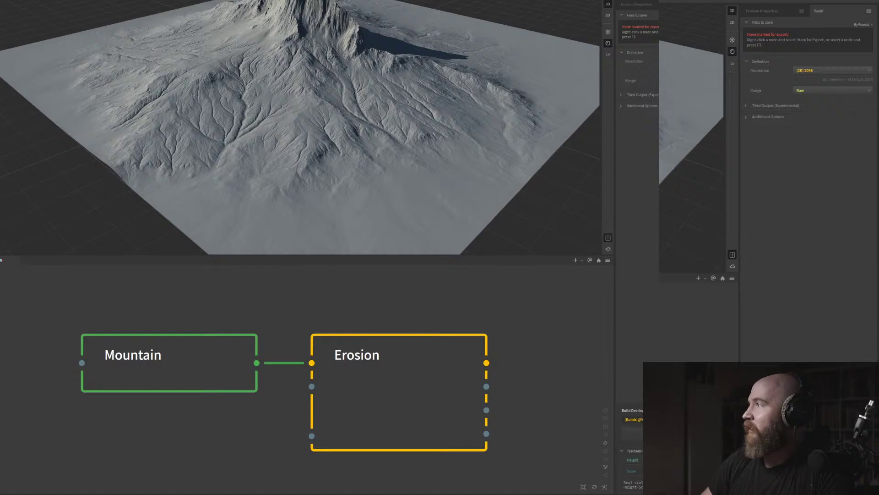
left_click_drag(877, 108, 228, 12)
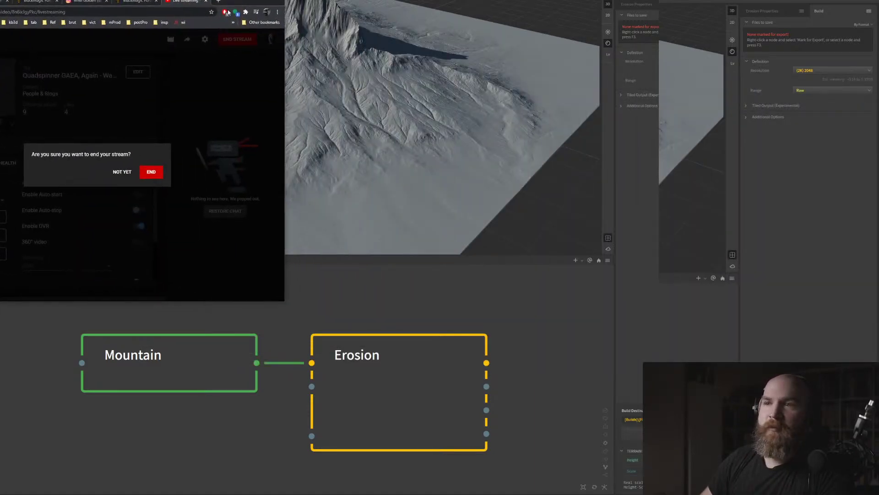